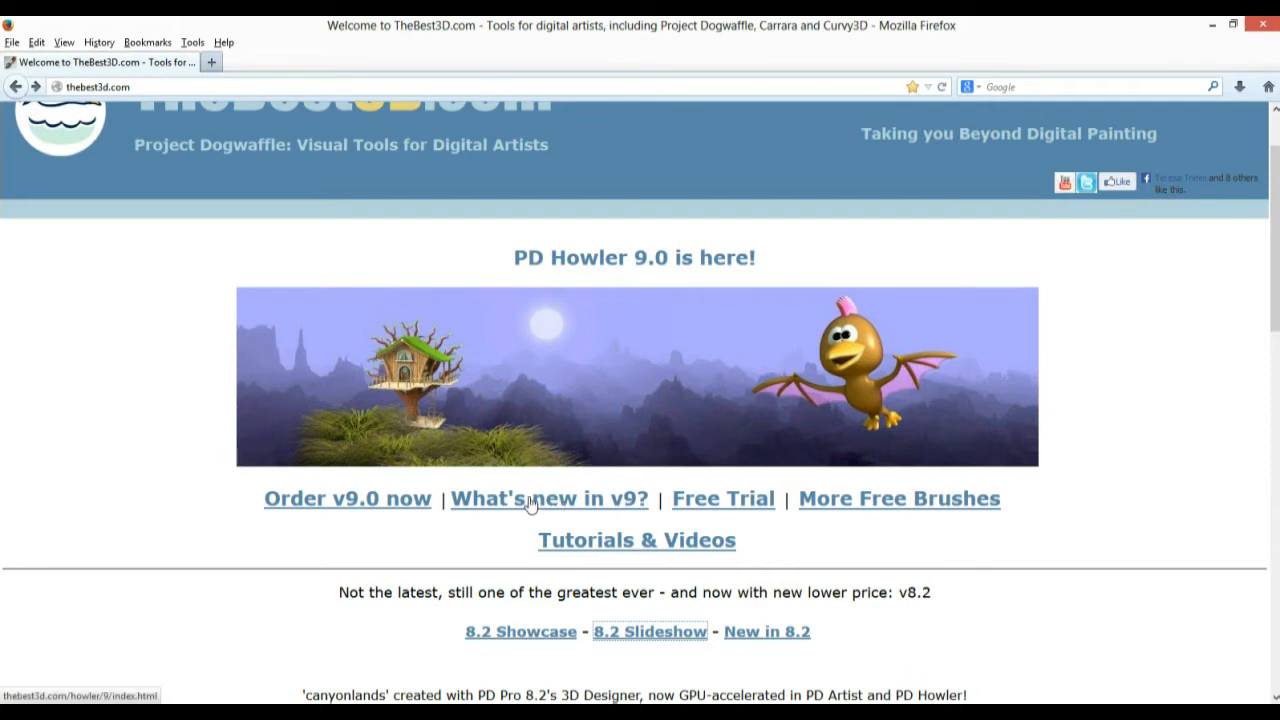
Open the What's New in v9.0 page and scroll through its feature list
{"action": "left_click", "coordinate": [548, 503]}
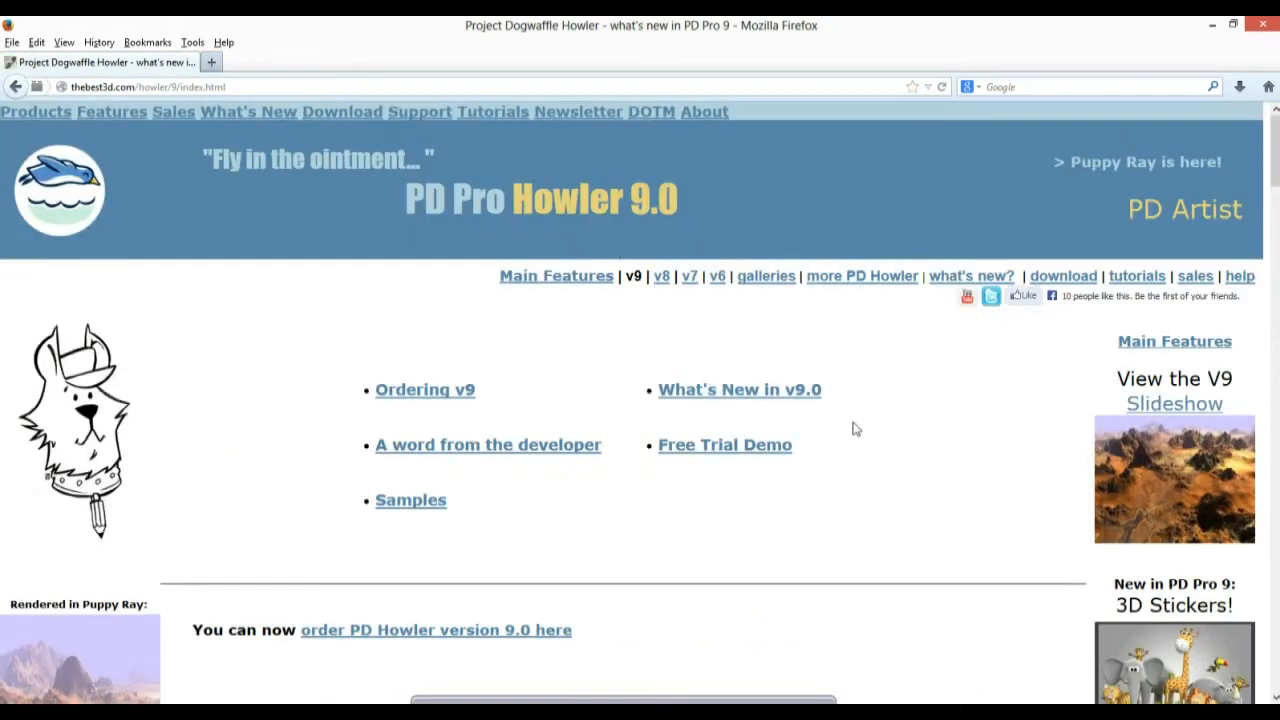
{"action": "left_click", "coordinate": [709, 396]}
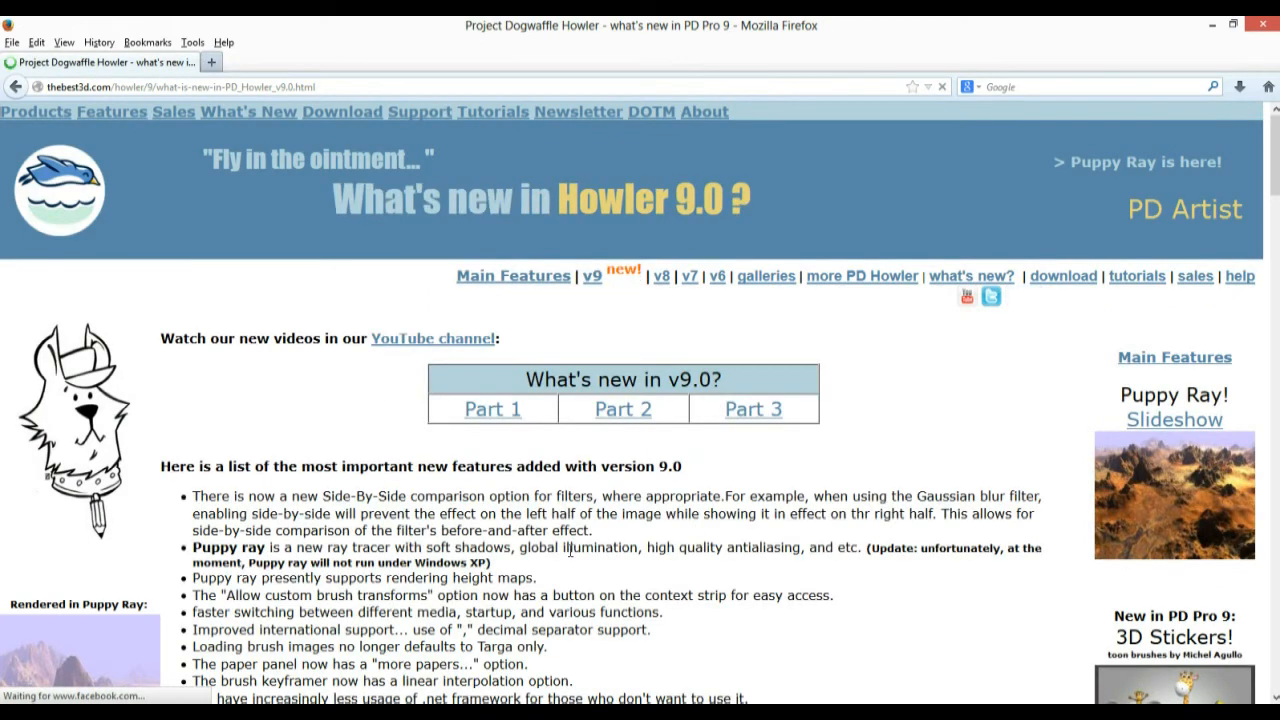
{"action": "scroll", "coordinate": [537, 508], "scroll_direction": "down", "scroll_amount": 5}
{"action": "scroll", "coordinate": [442, 490], "scroll_direction": "down", "scroll_amount": 7}
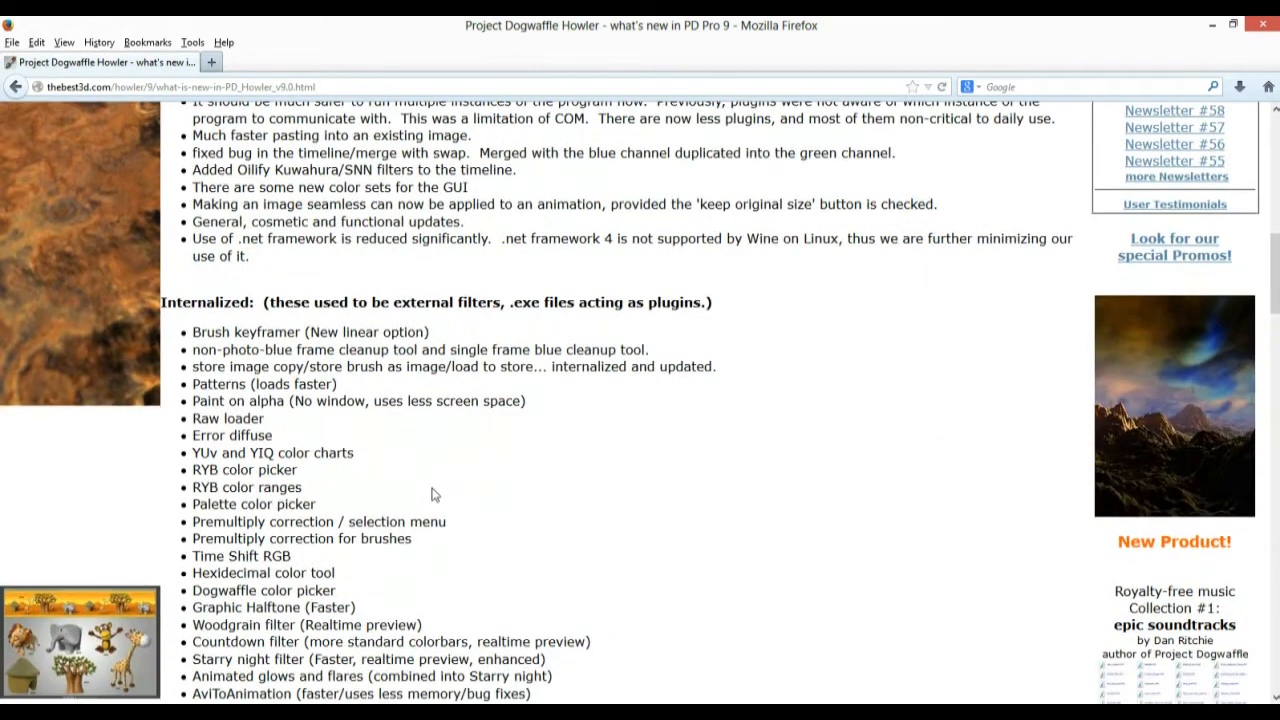
{"action": "scroll", "coordinate": [397, 486], "scroll_direction": "up", "scroll_amount": 4}
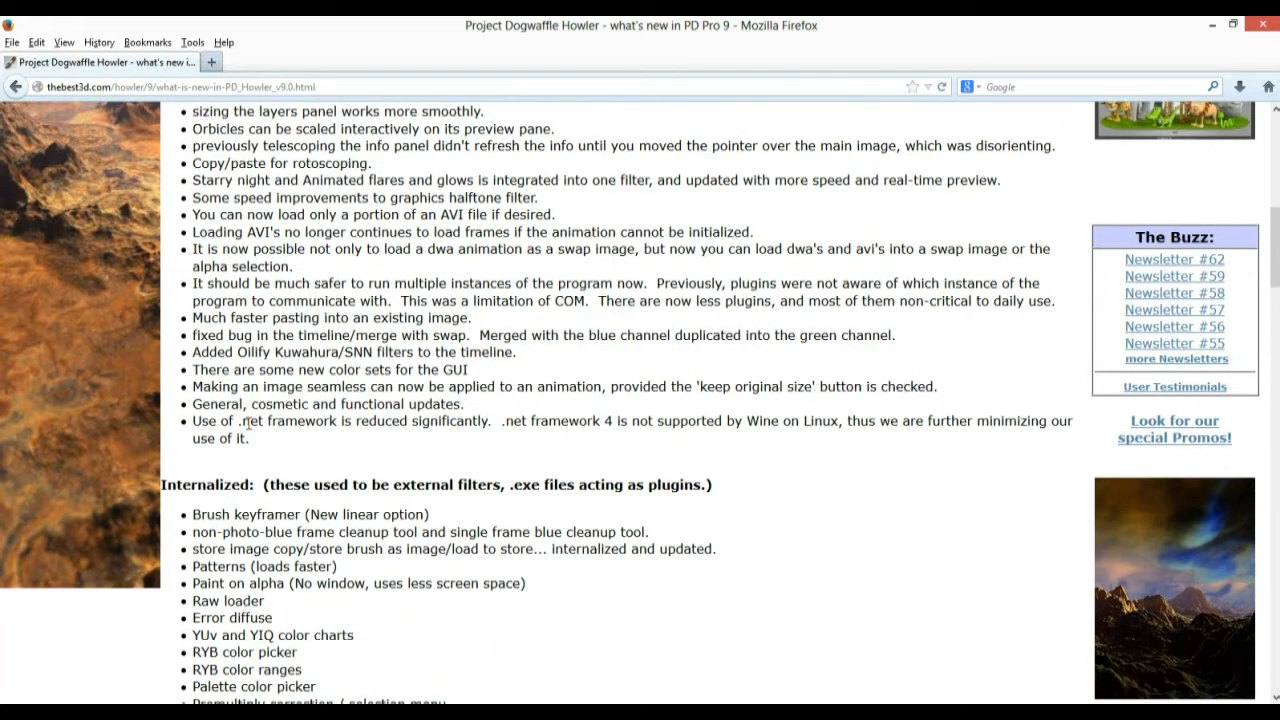
Highlight the 'Much faster pasting' feature line, then switch back to Howler
{"action": "left_click_drag", "start_coordinate": [258, 441], "coordinate": [175, 332]}
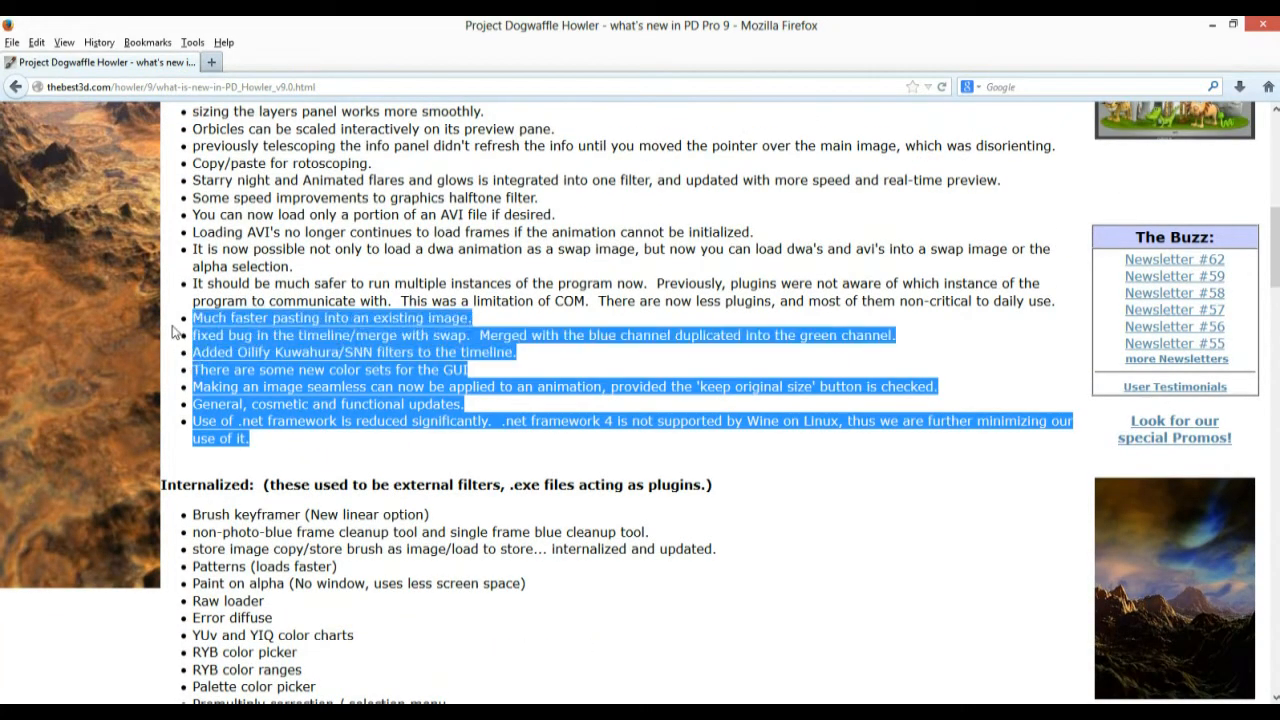
{"action": "left_click", "coordinate": [347, 299]}
{"action": "left_click_drag", "start_coordinate": [194, 318], "coordinate": [478, 322]}
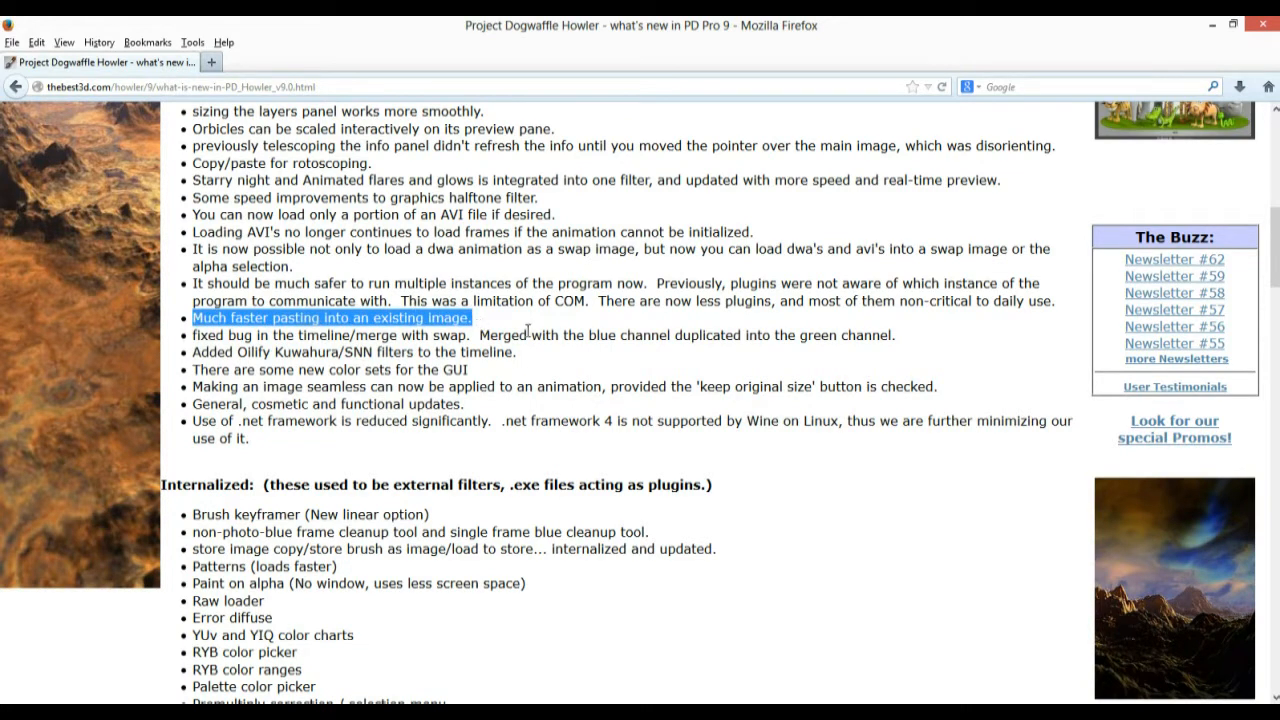
{"action": "scroll", "coordinate": [430, 326], "scroll_direction": "up", "scroll_amount": 2}
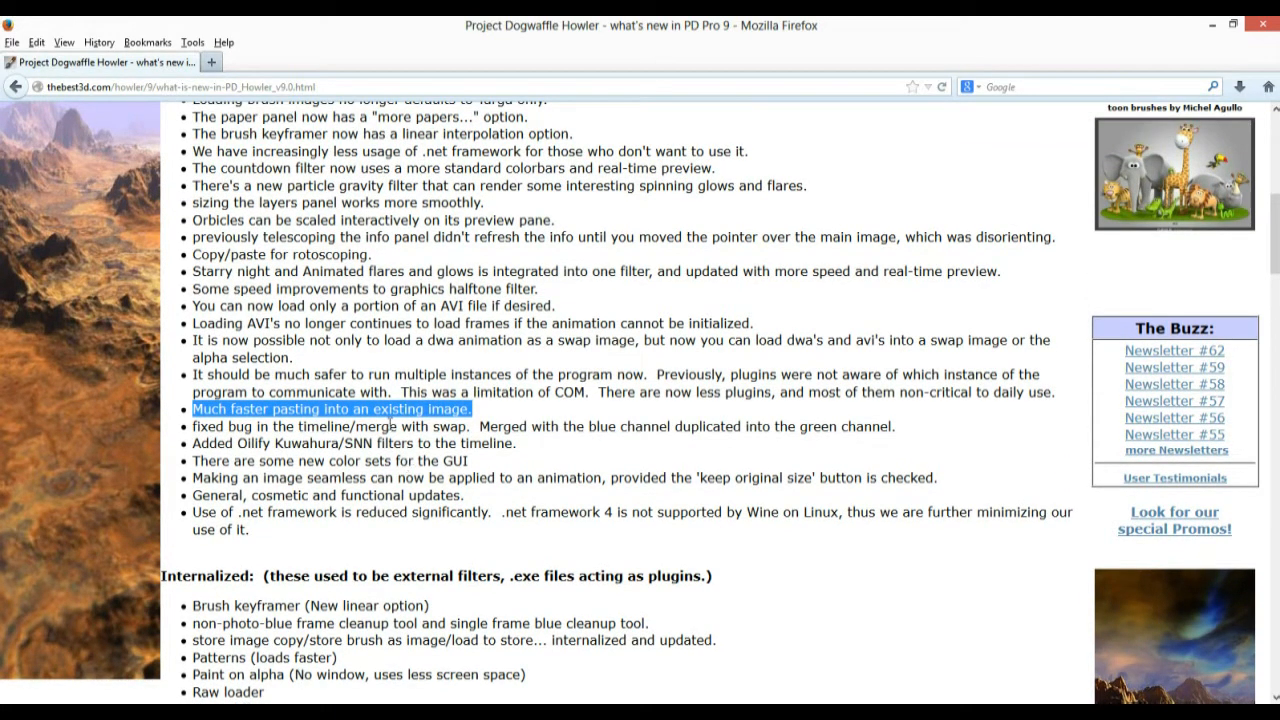
{"action": "key", "text": "alt+Tab"}
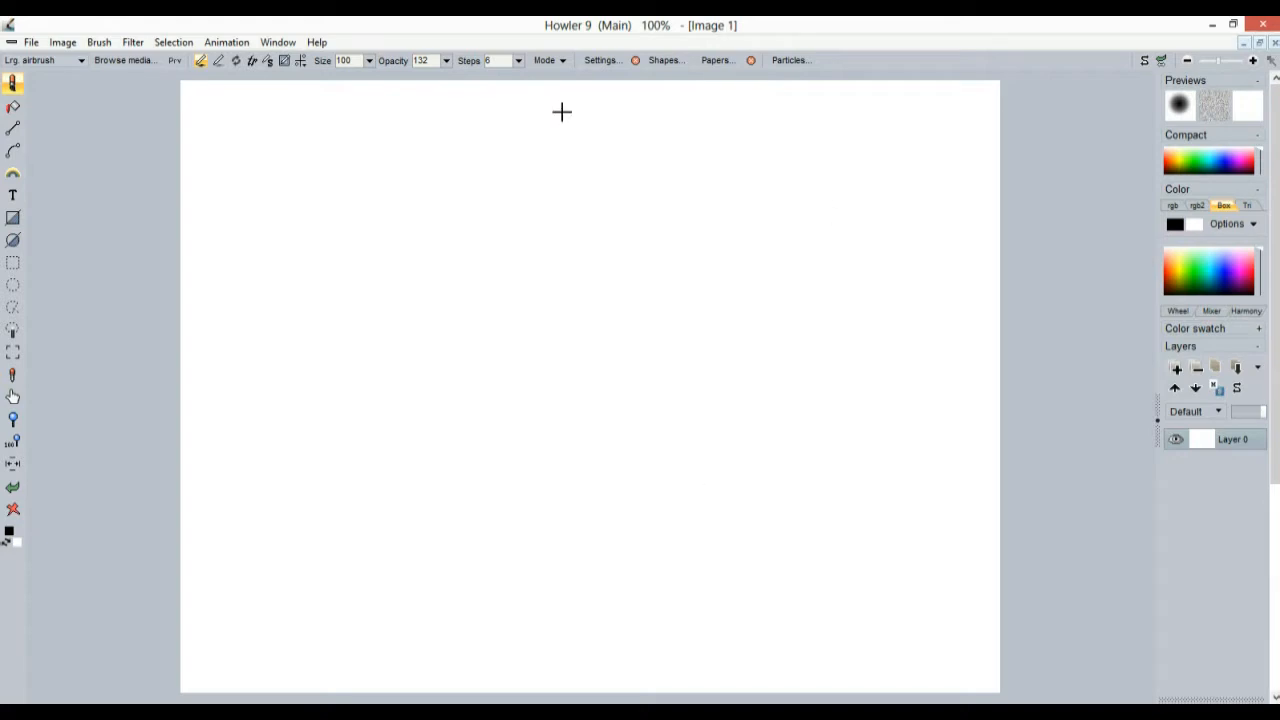
Paint test airbrush strokes, clear the canvas to white, and paste the clipboard image
{"action": "left_click_drag", "start_coordinate": [320, 242], "coordinate": [730, 530]}
{"action": "left_click_drag", "start_coordinate": [710, 325], "coordinate": [860, 410]}
{"action": "left_click_drag", "start_coordinate": [832, 490], "coordinate": [988, 555]}
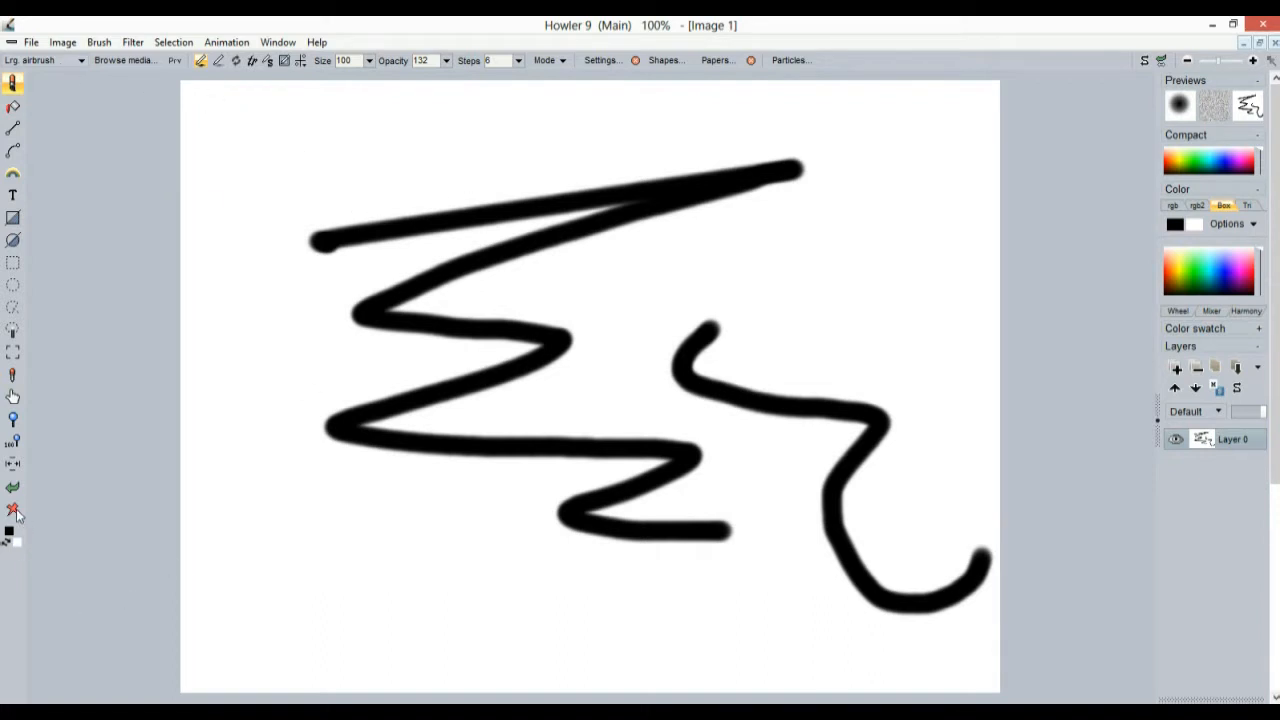
{"action": "left_click", "coordinate": [13, 510]}
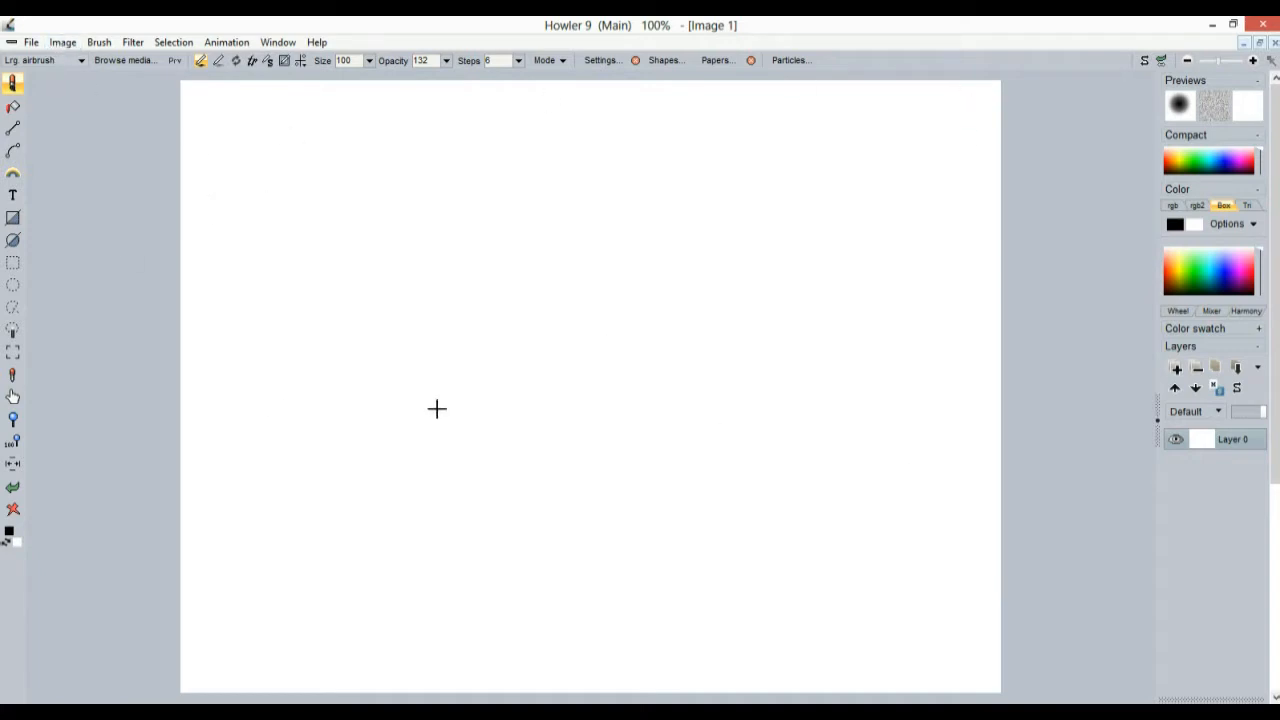
{"action": "key", "text": "ctrl+v"}
Paste the scribble screenshot into the existing image, zoom out, and return to Firefox
{"action": "left_click_drag", "start_coordinate": [626, 250], "coordinate": [414, 237]}
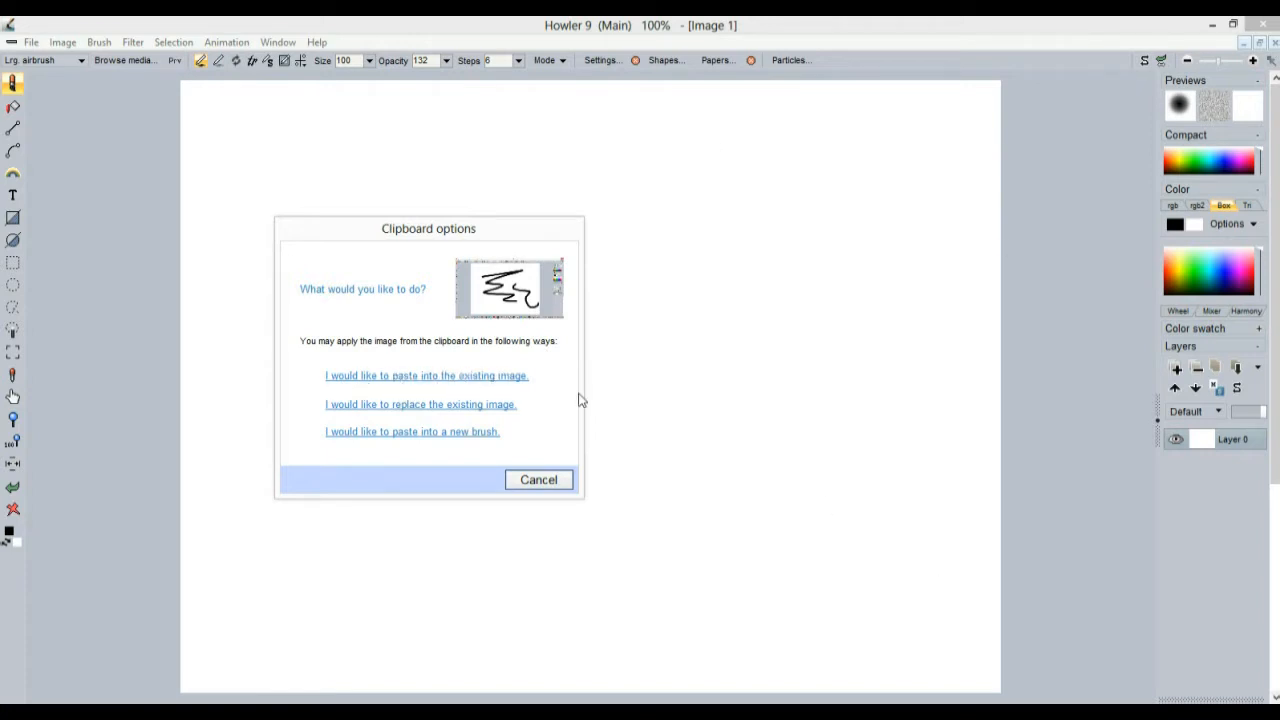
{"action": "left_click", "coordinate": [487, 378]}
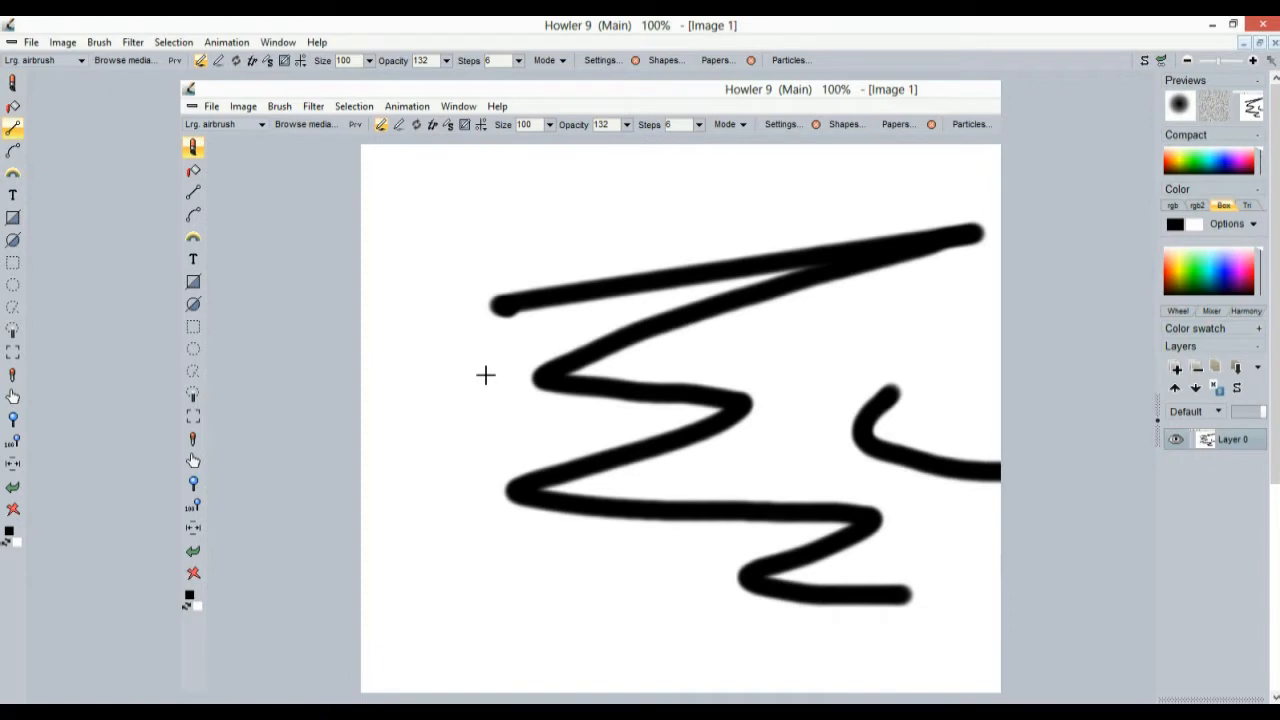
{"action": "scroll", "coordinate": [646, 334], "scroll_direction": "down", "scroll_amount": 2}
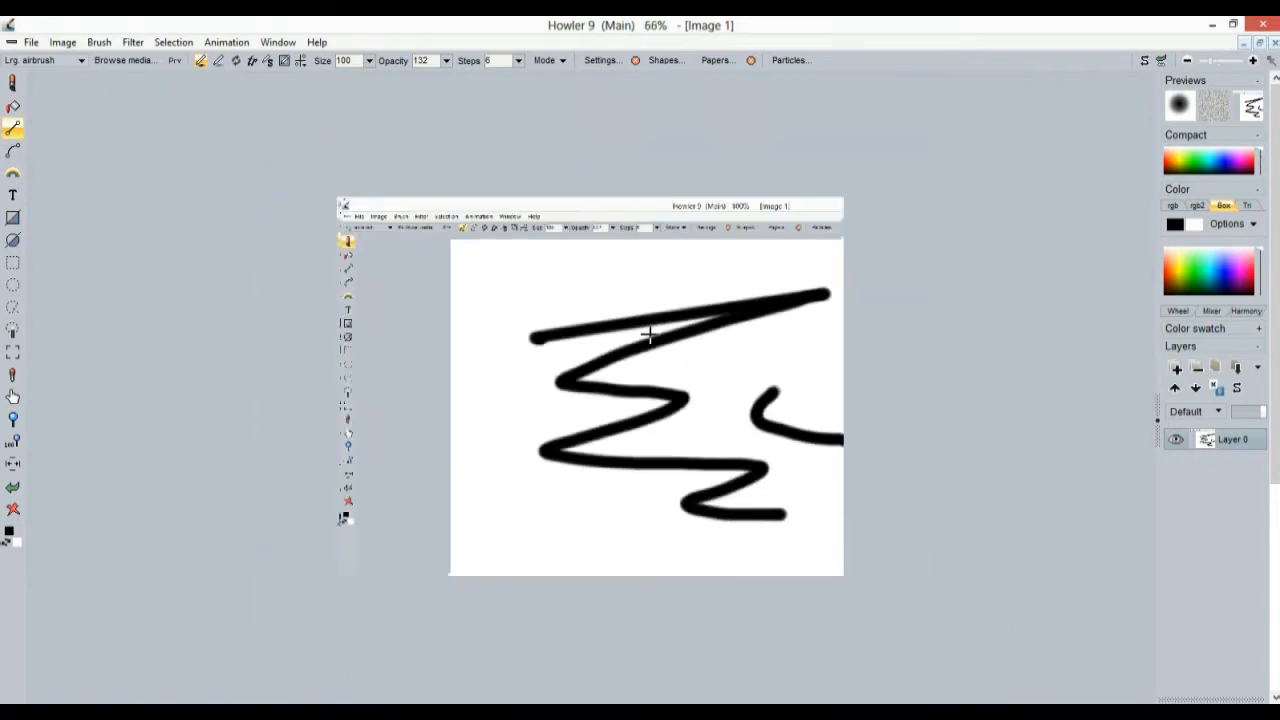
{"action": "scroll", "coordinate": [760, 352], "scroll_direction": "up", "scroll_amount": 4}
{"action": "scroll", "coordinate": [803, 351], "scroll_direction": "down", "scroll_amount": 3}
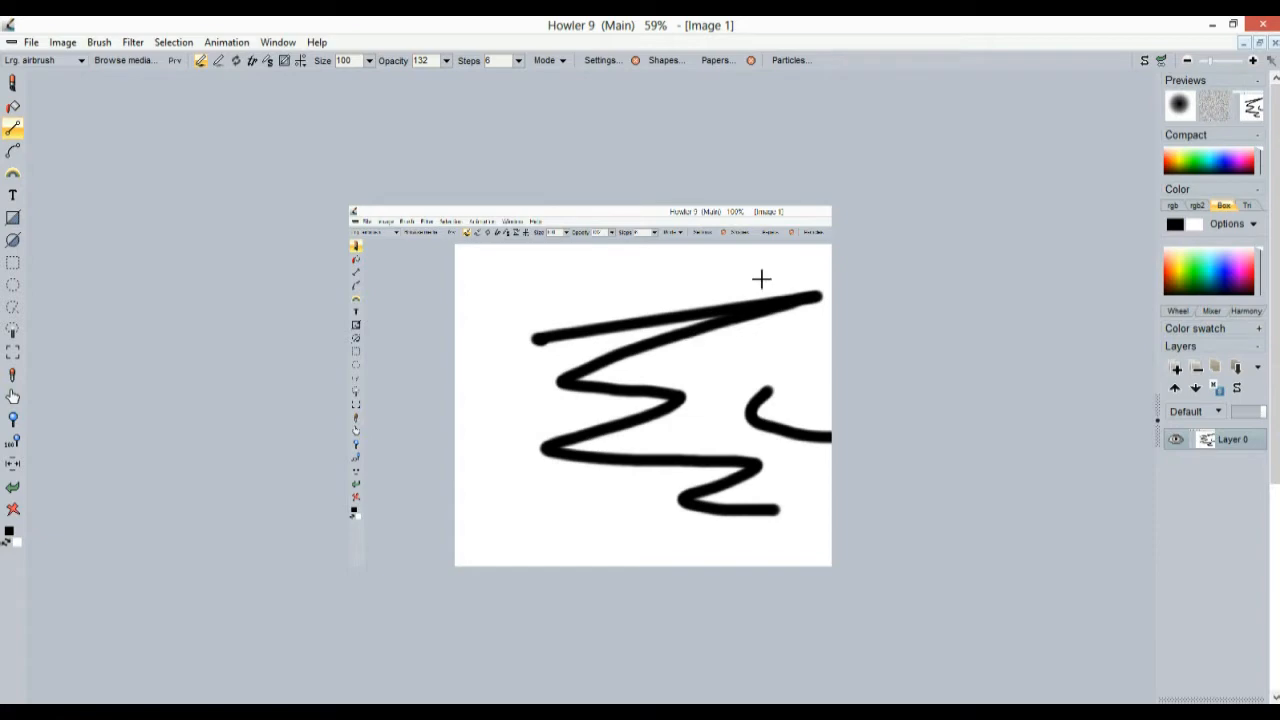
{"action": "key", "text": "alt+Tab"}
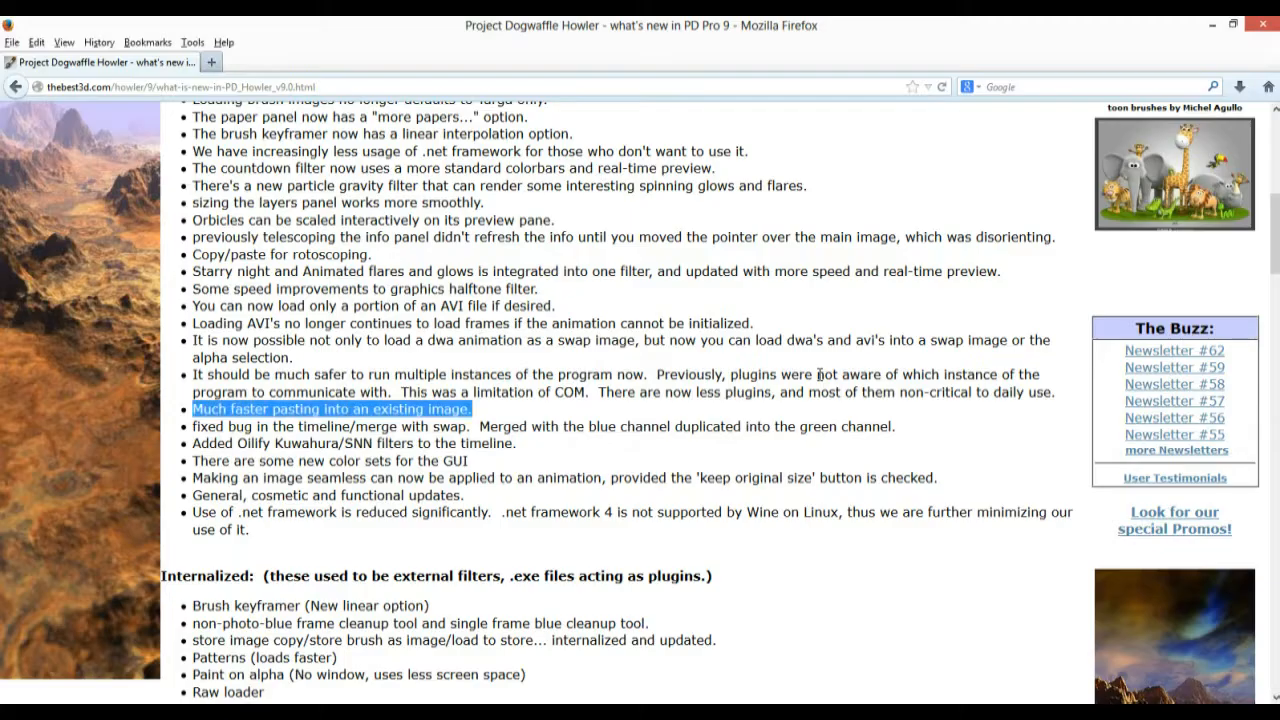
Highlight the 'fixed bug in the timeline/merge' line, then switch back to Howler
{"action": "left_click", "coordinate": [220, 443]}
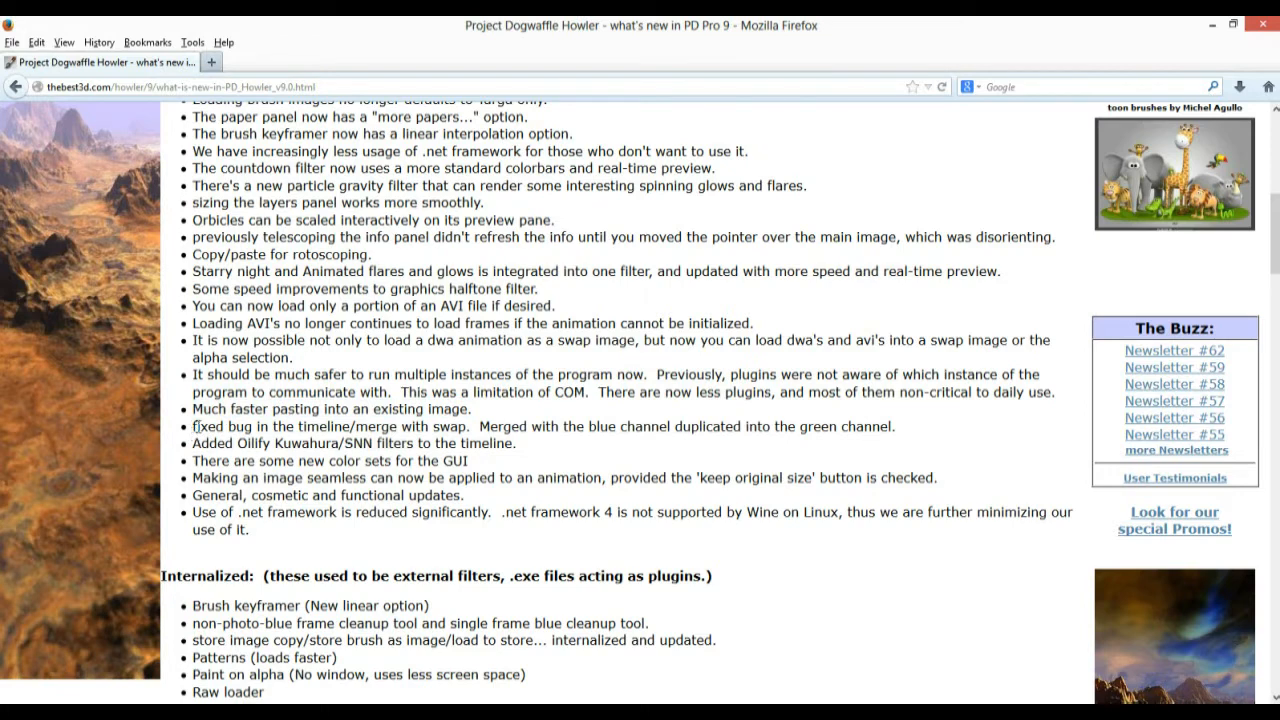
{"action": "left_click_drag", "start_coordinate": [197, 427], "coordinate": [468, 427]}
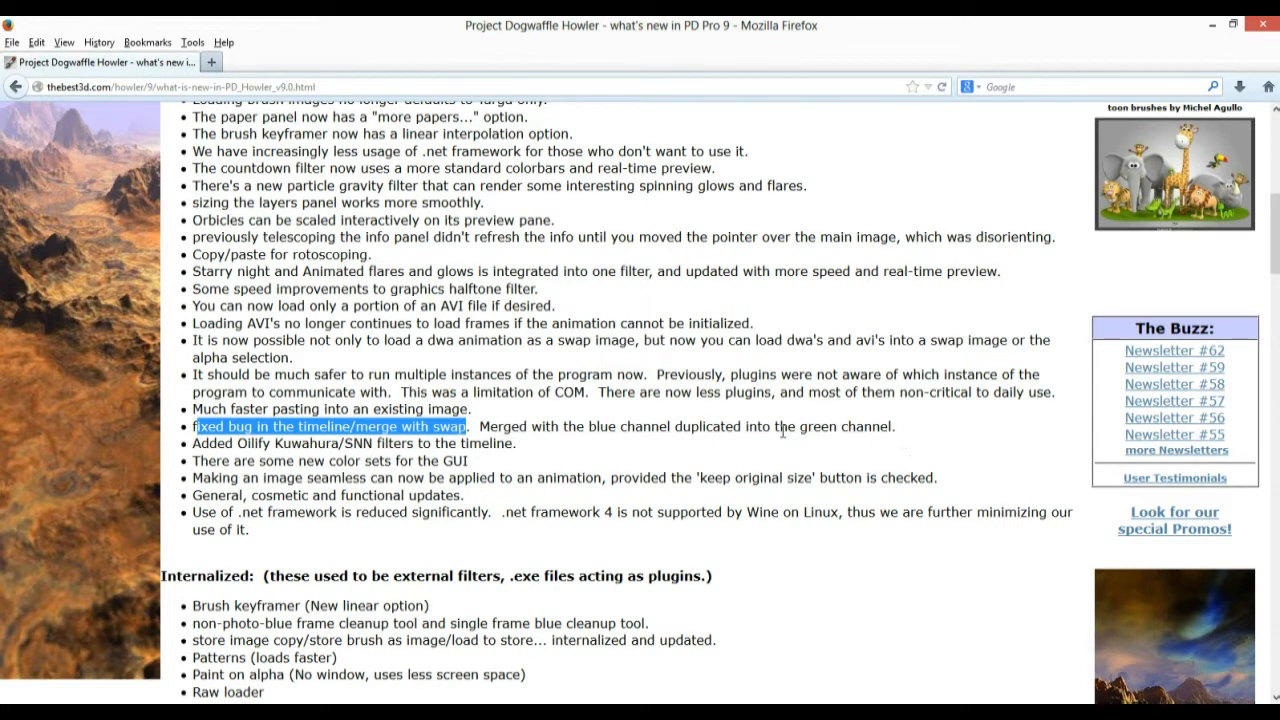
{"action": "left_click", "coordinate": [324, 441]}
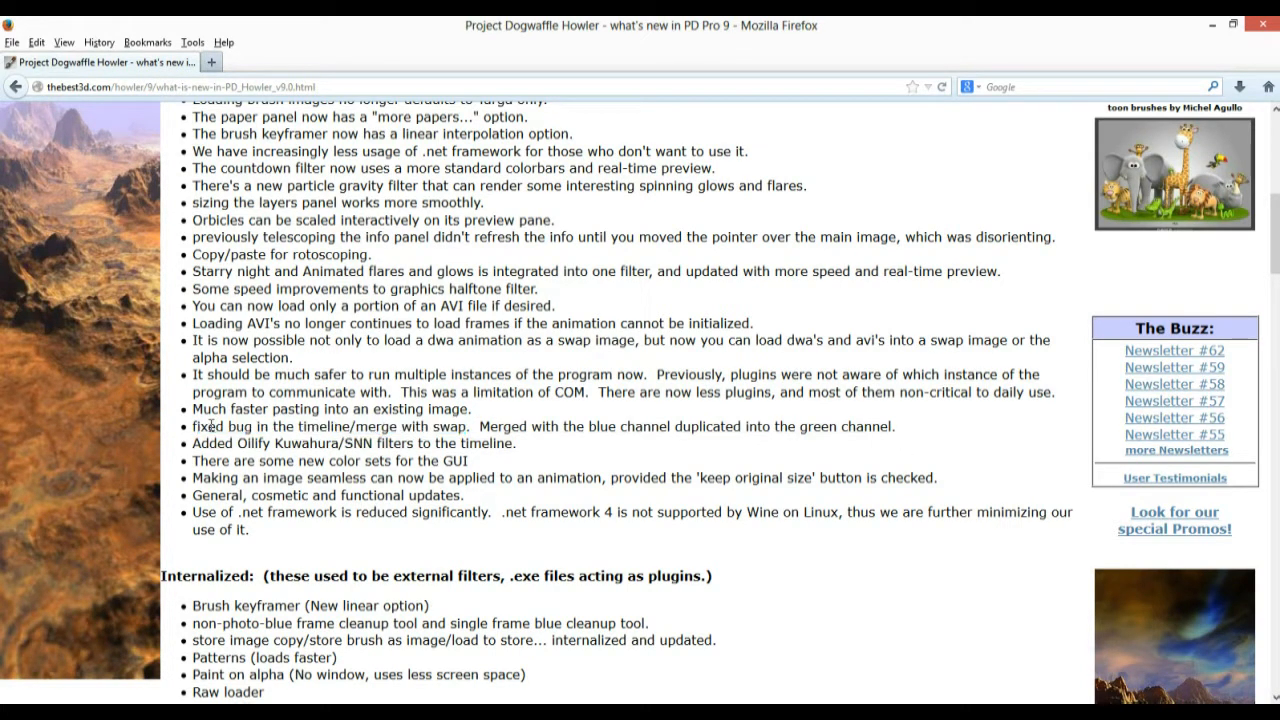
{"action": "left_click_drag", "start_coordinate": [194, 427], "coordinate": [797, 427]}
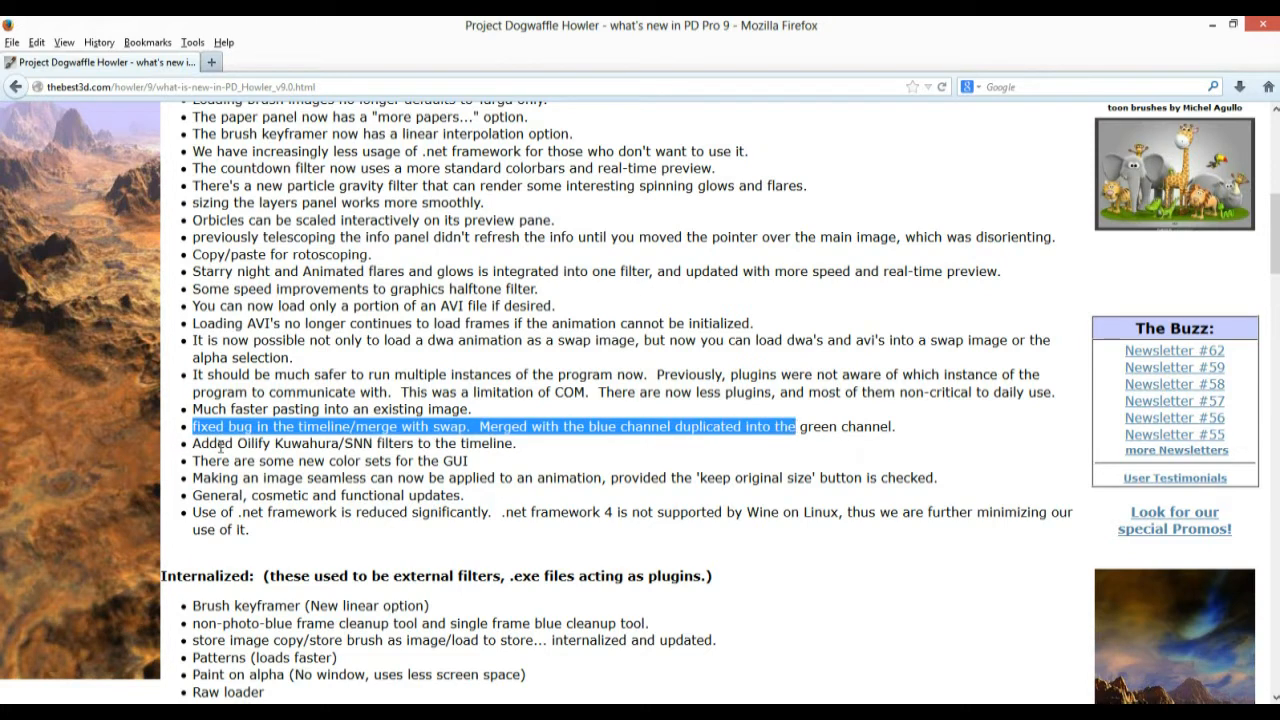
{"action": "left_click", "coordinate": [313, 443]}
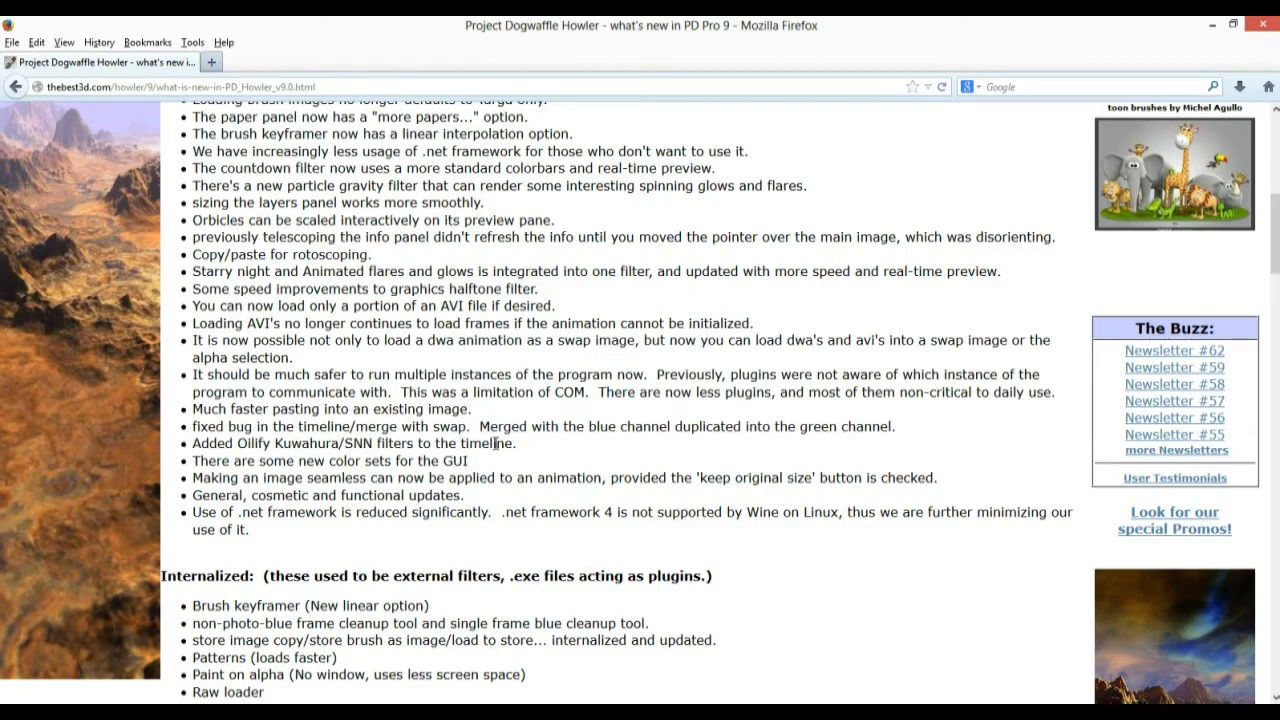
{"action": "key", "text": "alt+Tab"}
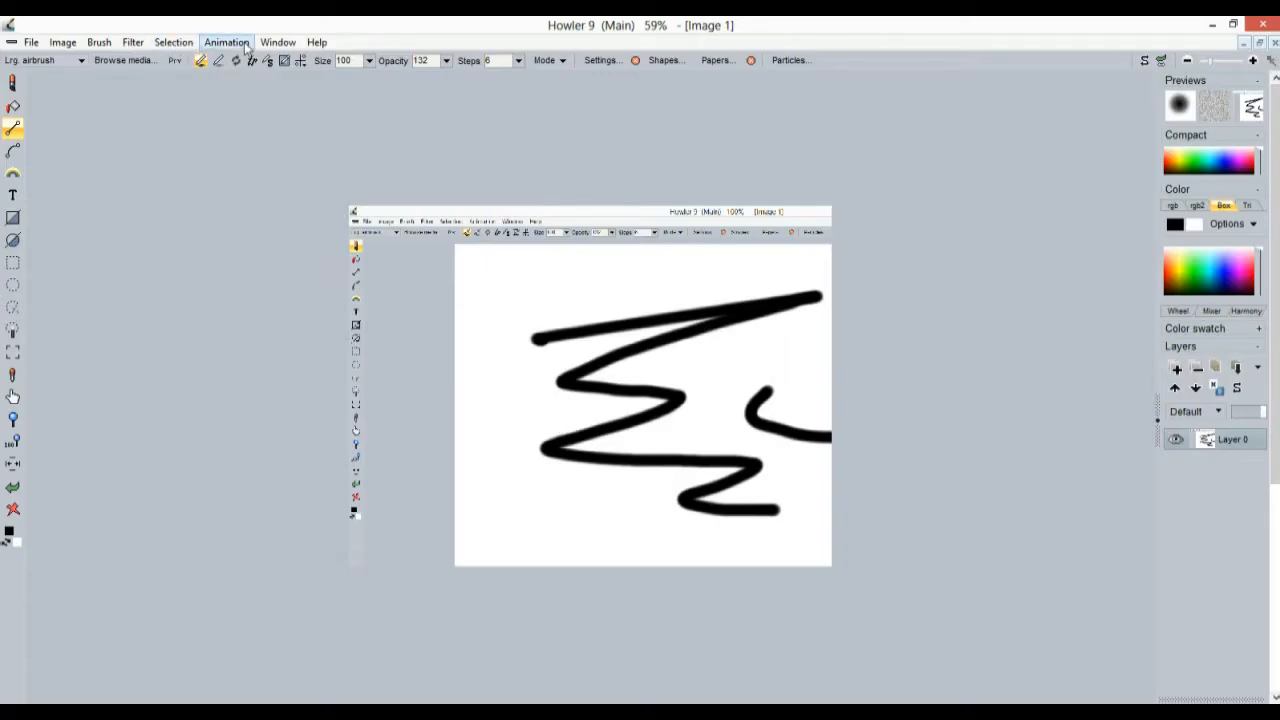
Close the old image and create a new 640 x 480 VGA image
{"action": "left_click", "coordinate": [32, 43]}
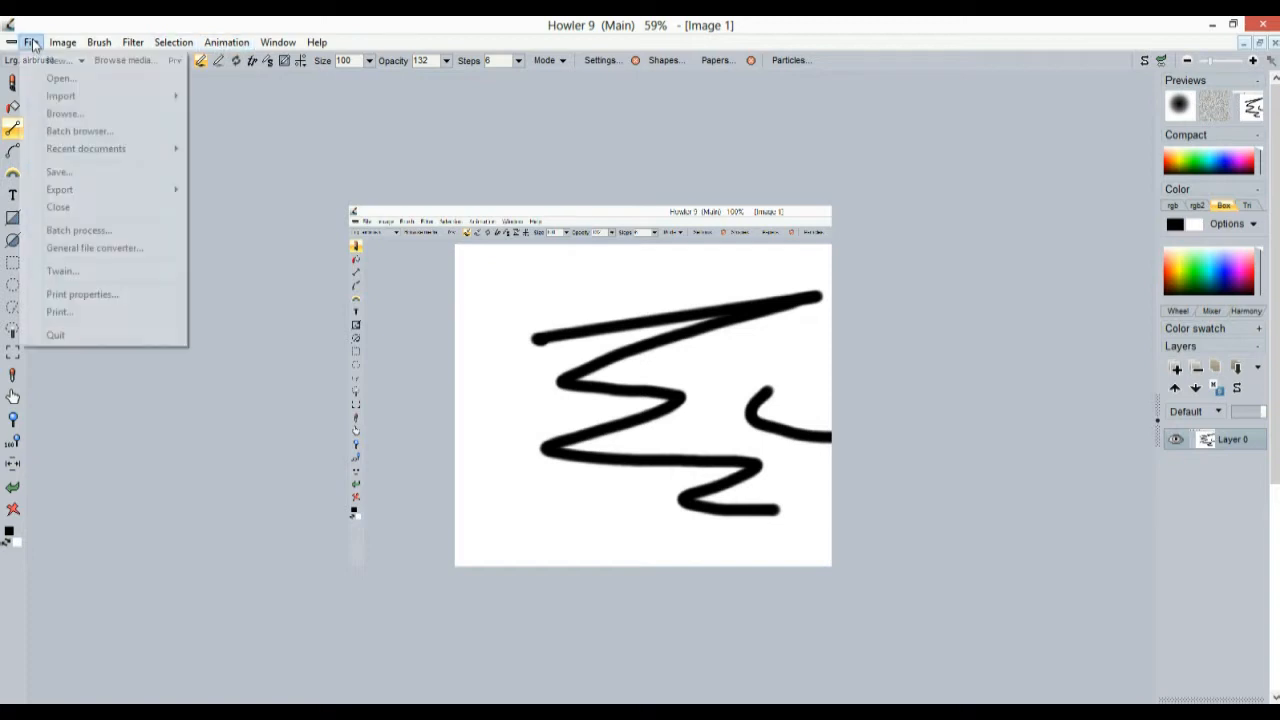
{"action": "left_click", "coordinate": [72, 62]}
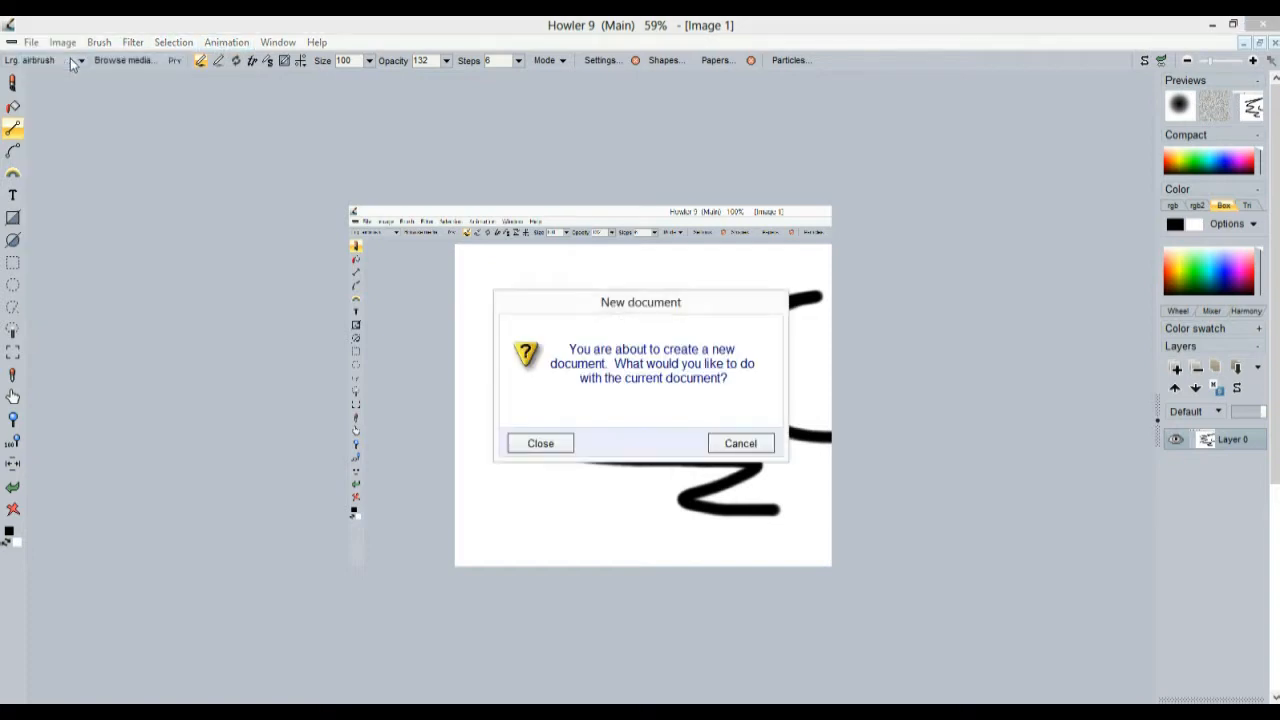
{"action": "left_click", "coordinate": [566, 449]}
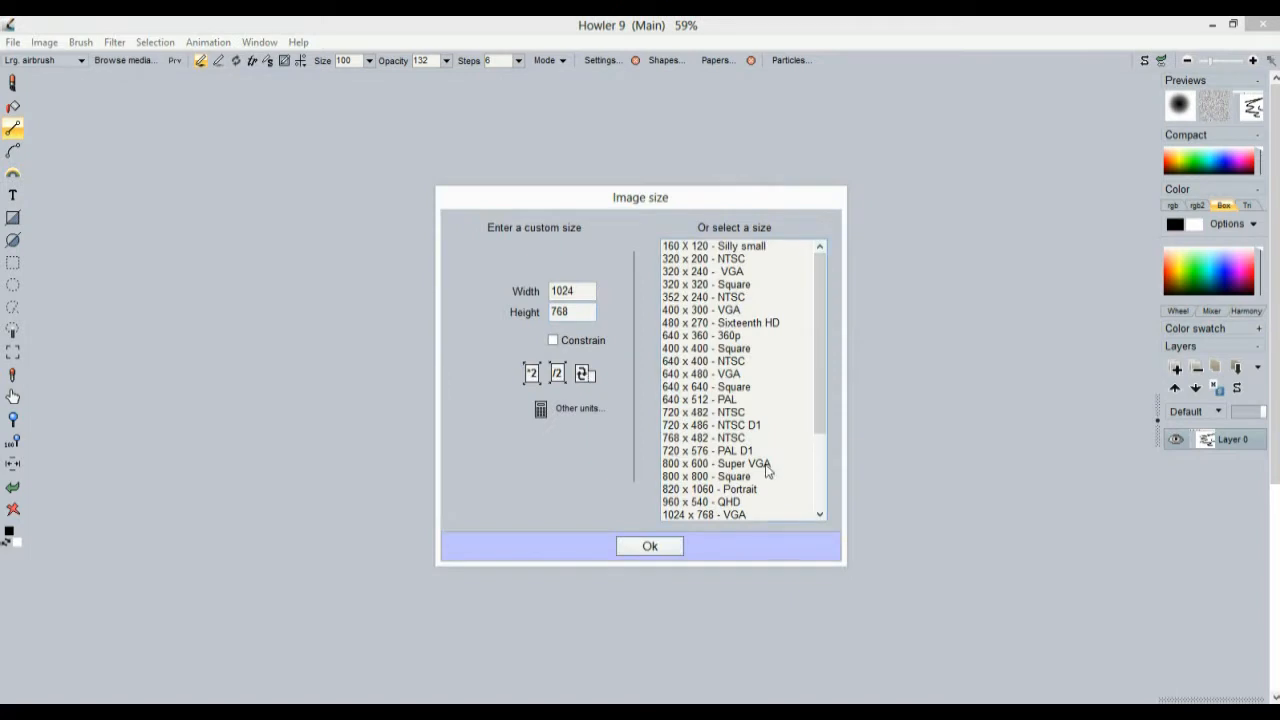
{"action": "left_click", "coordinate": [740, 374]}
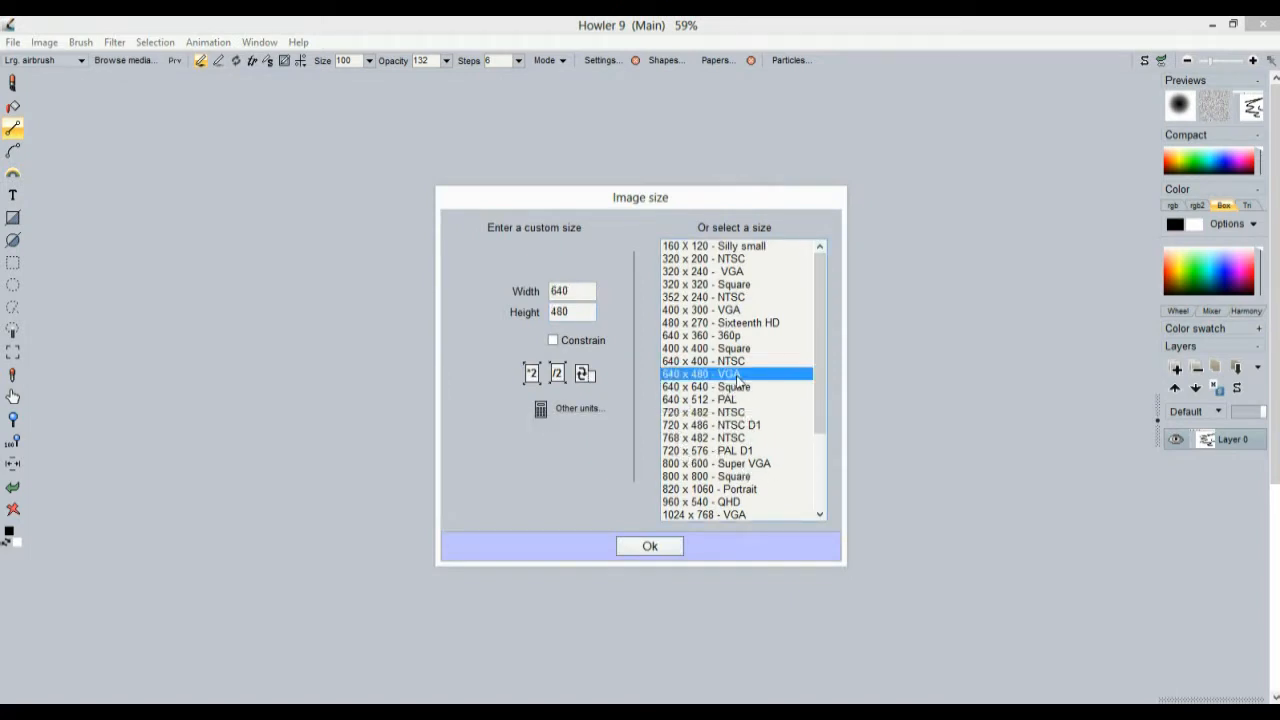
{"action": "left_click", "coordinate": [663, 546]}
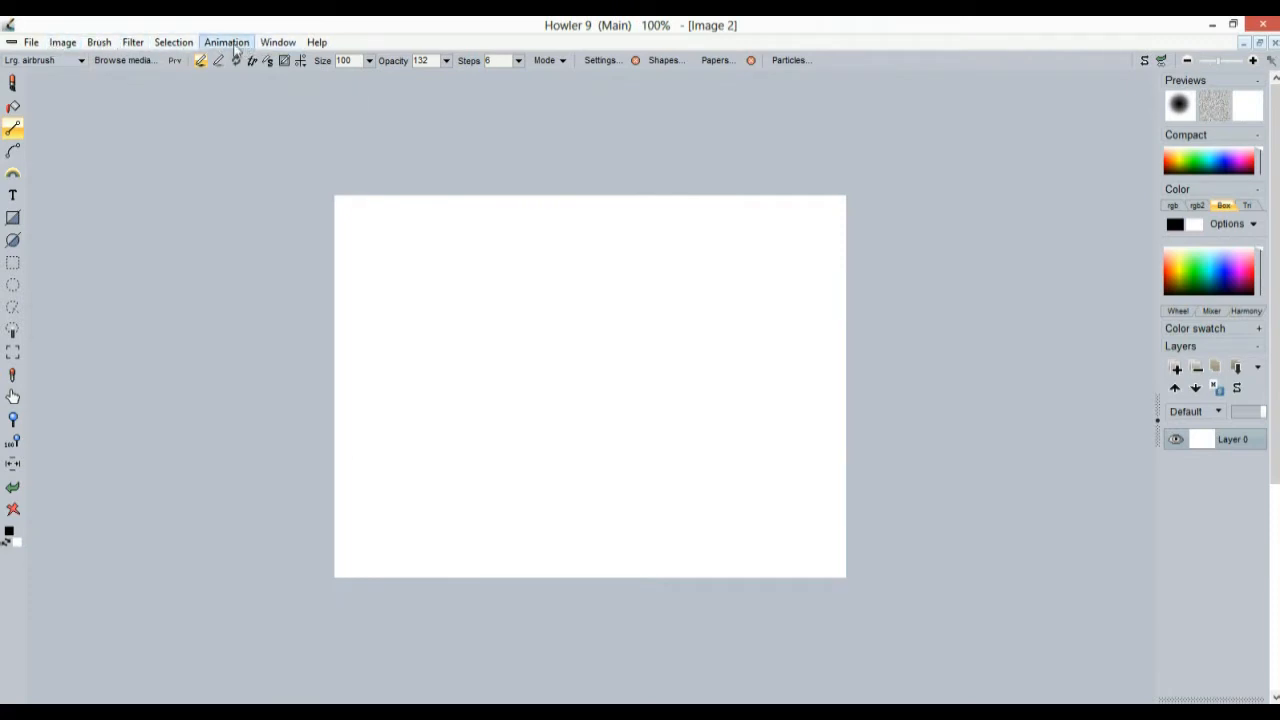
{"action": "left_click", "coordinate": [234, 45]}
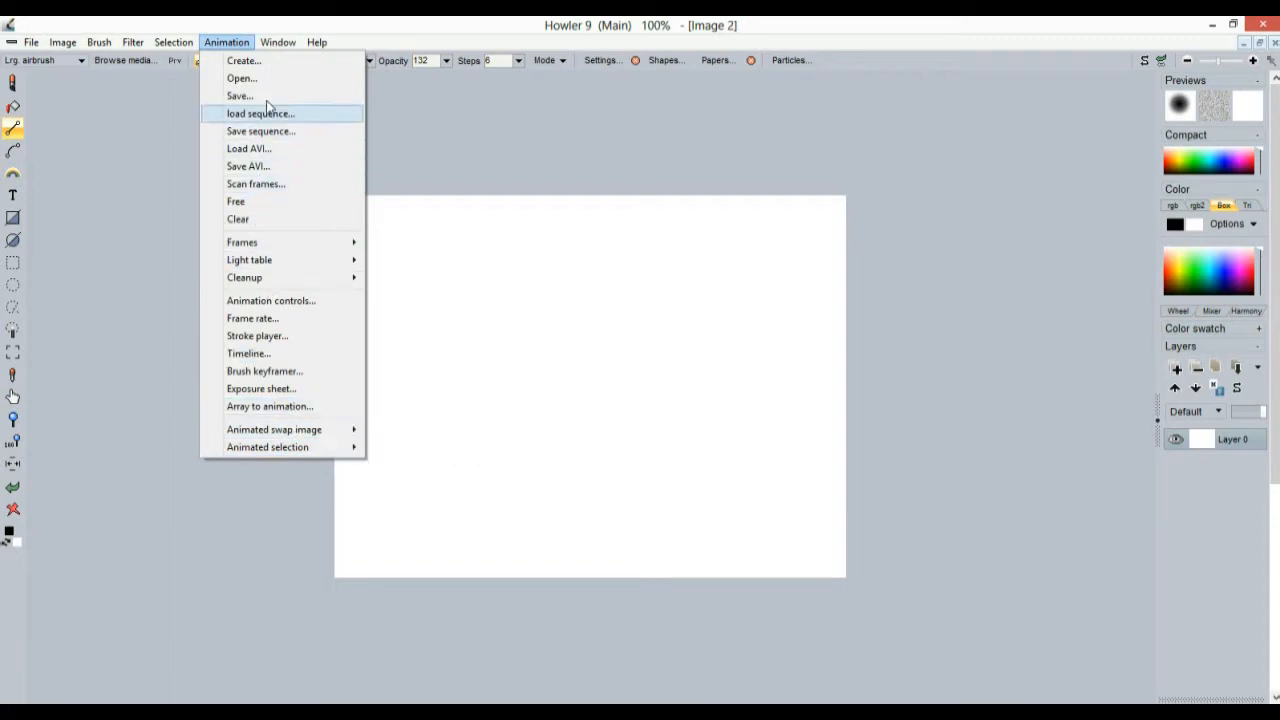
Turn Image 2 into a 55-frame animation, then bring up the Filter > Render submenu
{"action": "left_click", "coordinate": [263, 61]}
{"action": "left_click_drag", "start_coordinate": [473, 312], "coordinate": [315, 308]}
{"action": "type", "text": "50"}
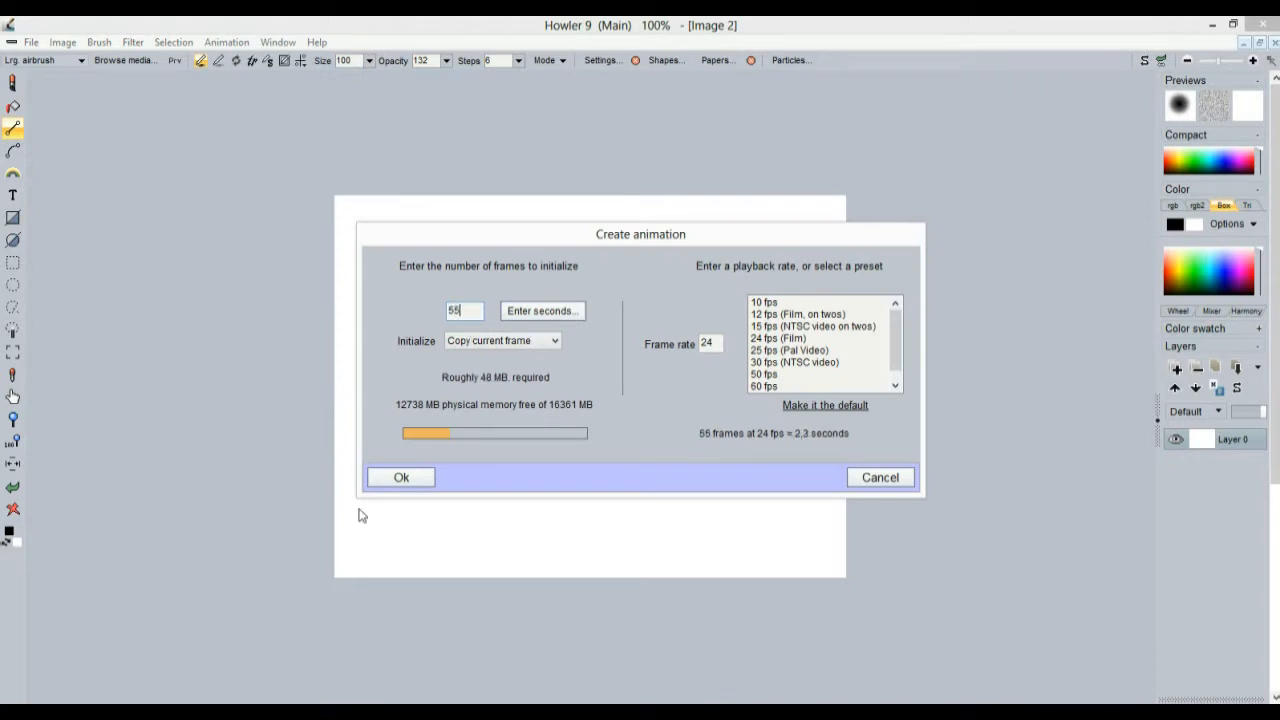
{"action": "left_click", "coordinate": [403, 480]}
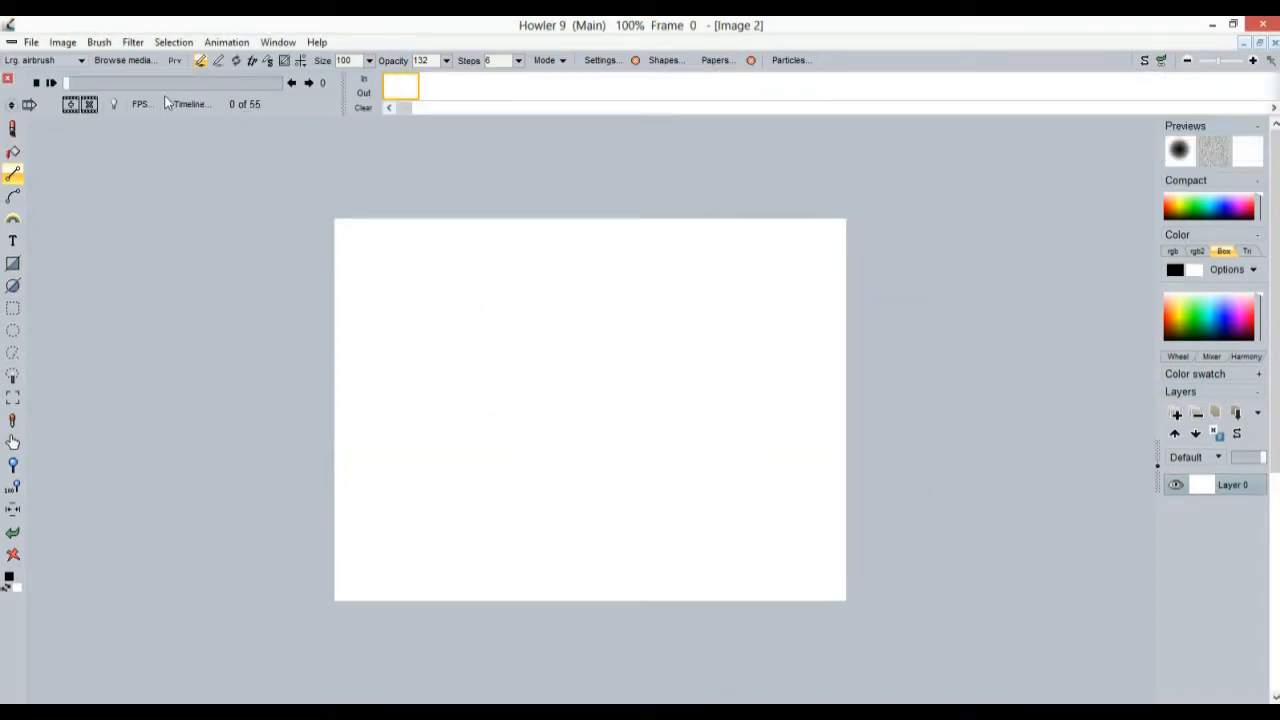
{"action": "left_click", "coordinate": [134, 43]}
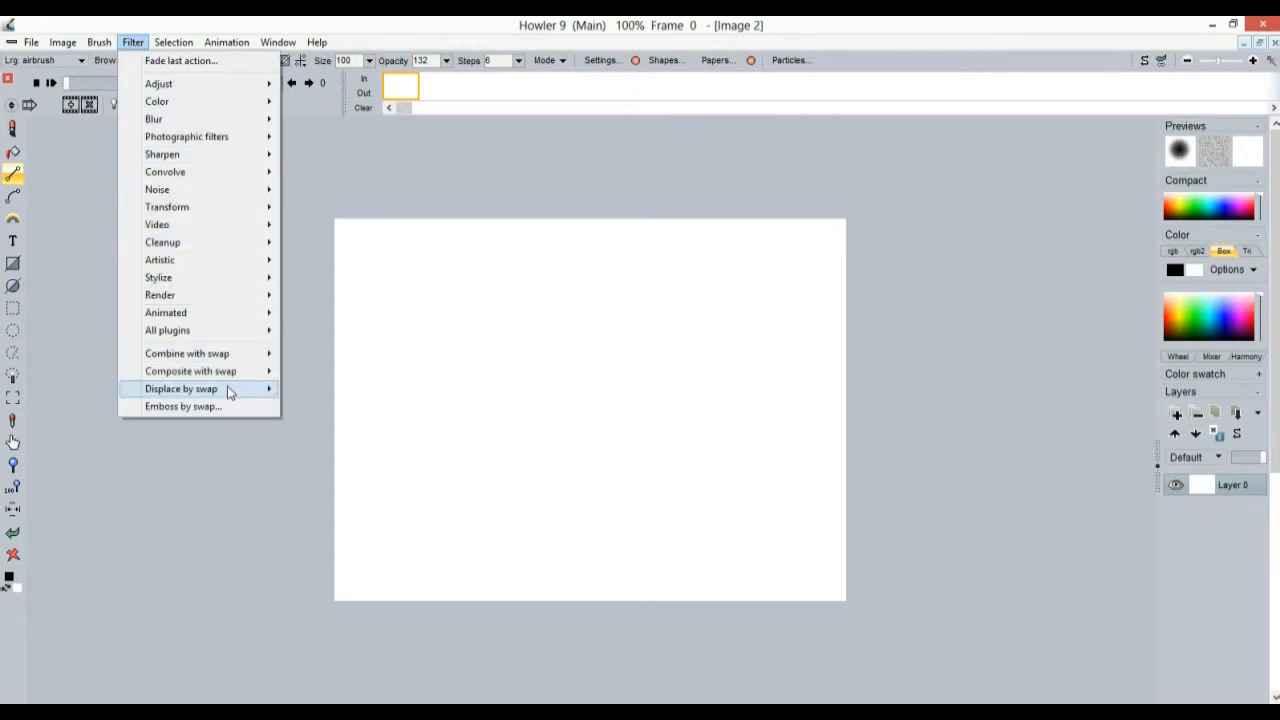
{"action": "mouse_move", "coordinate": [223, 318]}
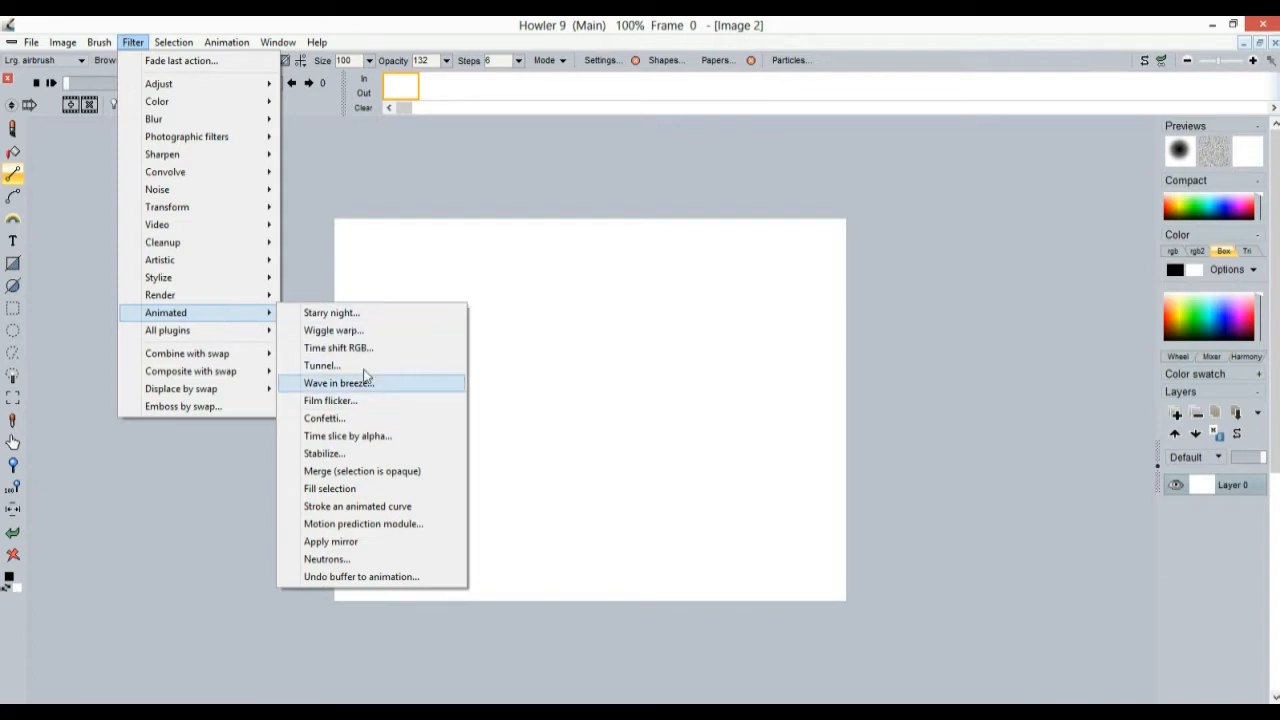
Render an animated Sky across all frames with cloud Speed y set to 4
{"action": "mouse_move", "coordinate": [190, 298]}
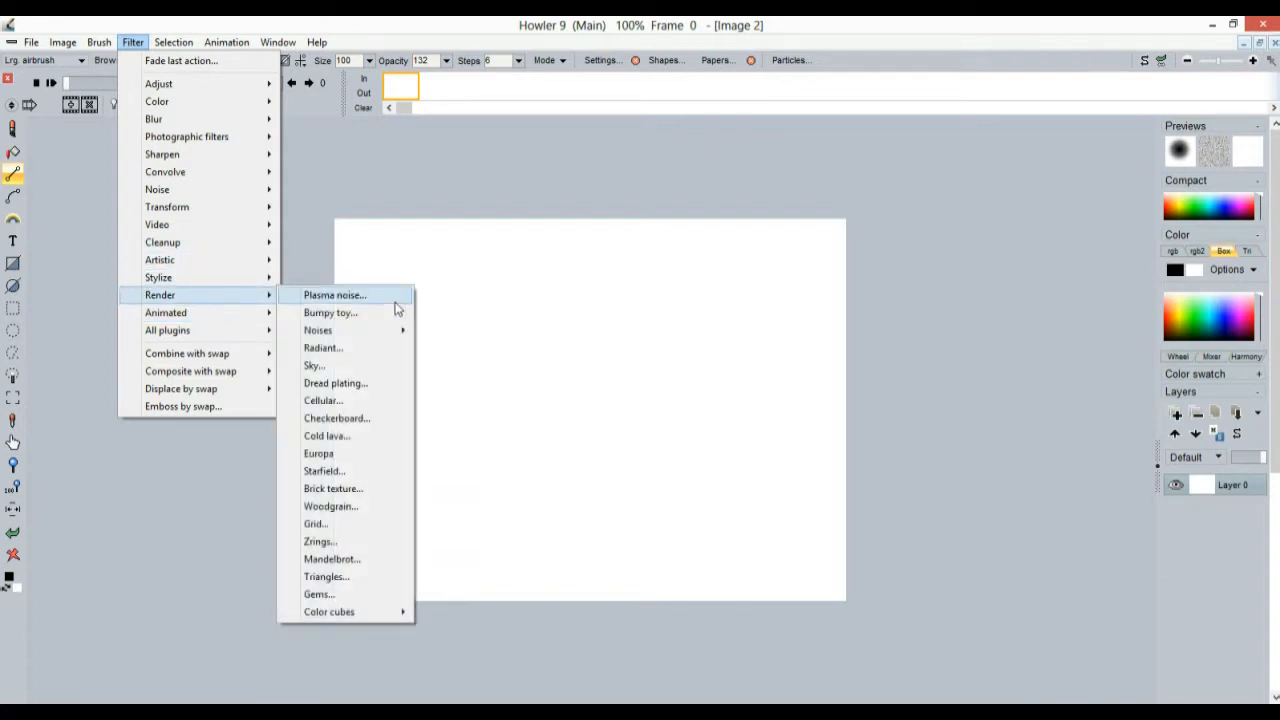
{"action": "left_click", "coordinate": [340, 366]}
{"action": "left_click_drag", "start_coordinate": [686, 212], "coordinate": [224, 159]}
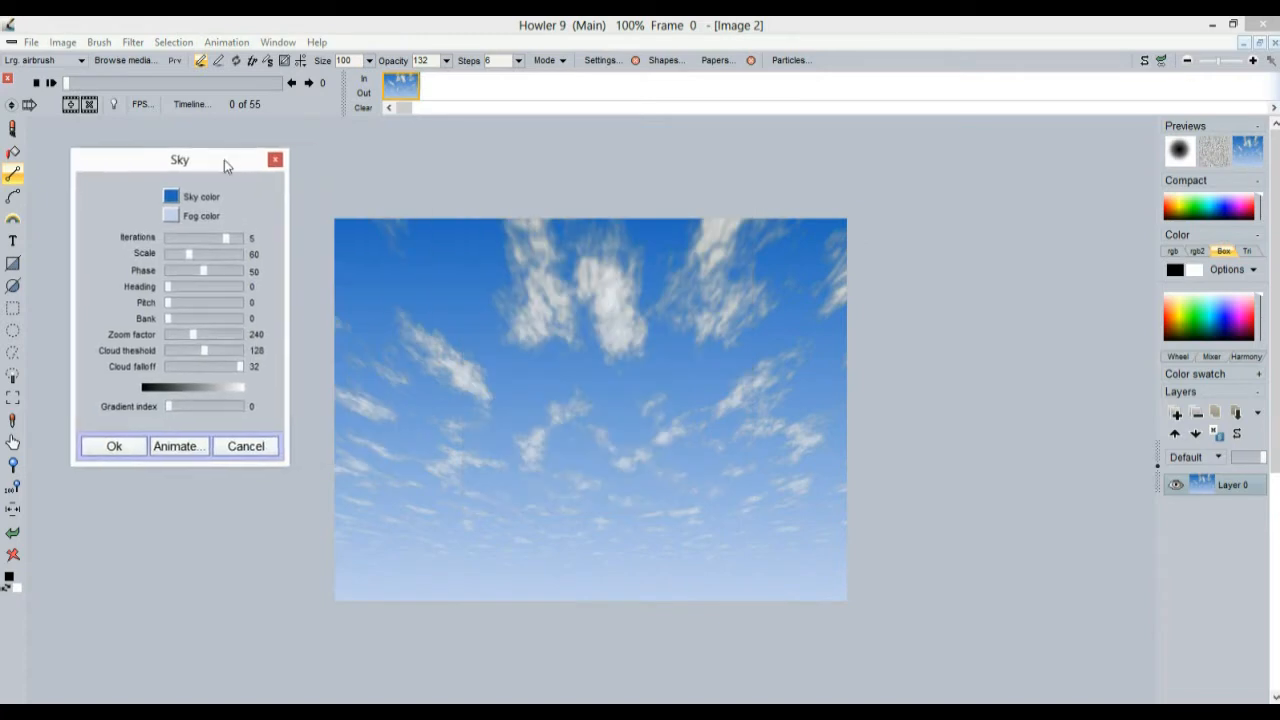
{"action": "left_click", "coordinate": [175, 446]}
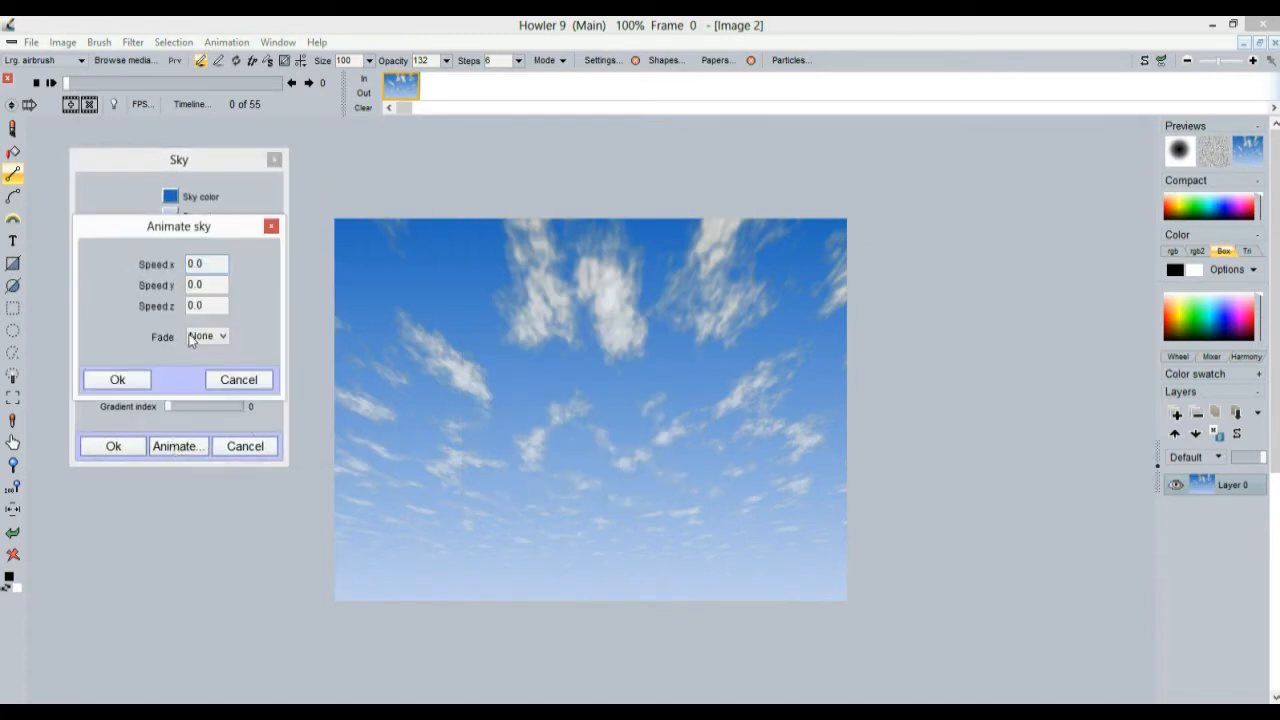
{"action": "left_click_drag", "start_coordinate": [216, 260], "coordinate": [171, 263]}
{"action": "key", "text": "Tab"}
{"action": "type", "text": "3"}
{"action": "key", "text": "BackSpace"}
{"action": "type", "text": "4"}
{"action": "key", "text": "Tab"}
{"action": "left_click", "coordinate": [120, 380]}
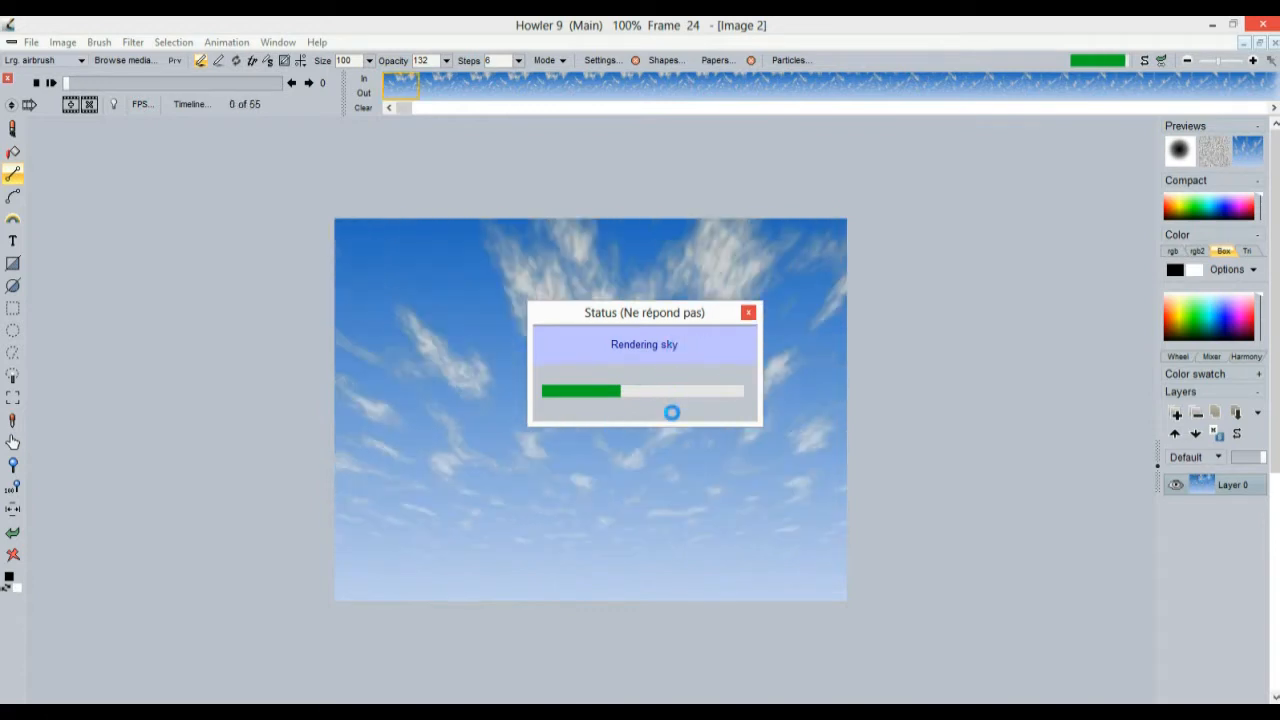
Play, stop and scrub the sky animation to check the cloud motion
{"action": "left_click", "coordinate": [52, 83]}
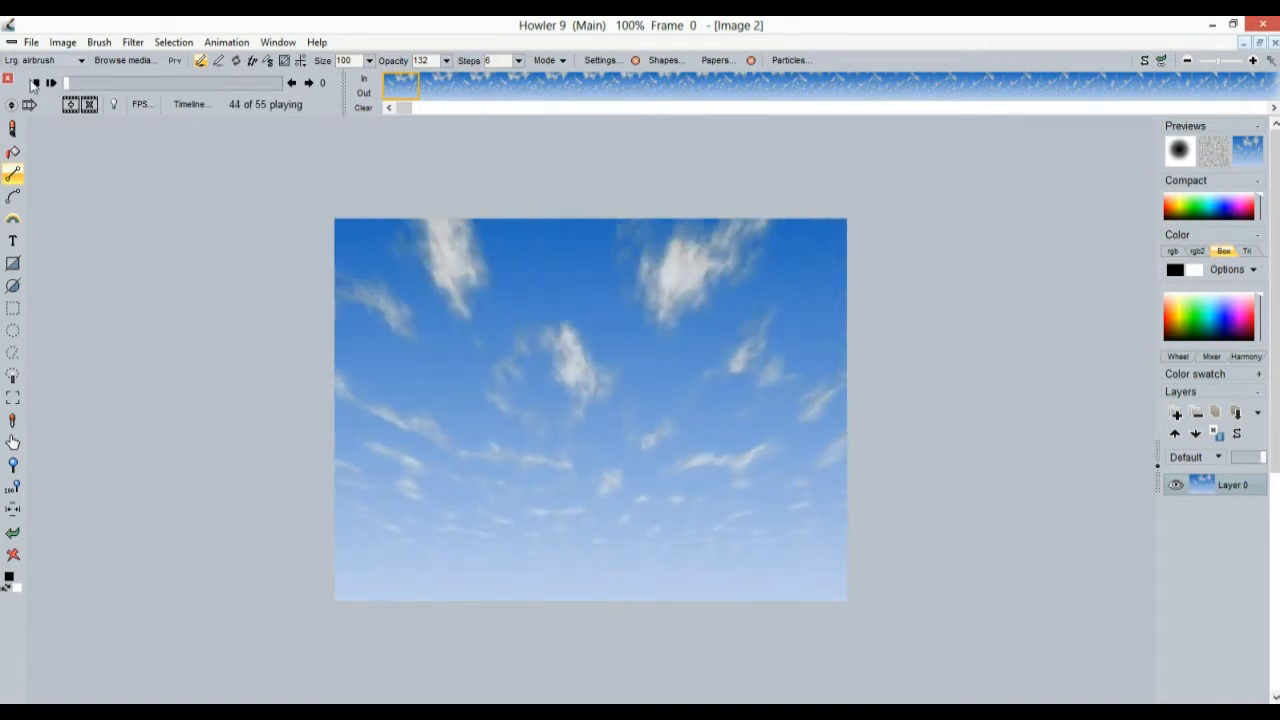
{"action": "left_click", "coordinate": [33, 83]}
{"action": "mouse_move", "coordinate": [84, 87]}
{"action": "left_mouse_down"}
{"action": "mouse_move", "coordinate": [255, 86]}
{"action": "mouse_move", "coordinate": [76, 92]}
{"action": "left_mouse_up"}
Dry-run Motion prediction extrapolation with 2 tweens, confirming 107 frames
{"action": "left_click", "coordinate": [133, 42]}
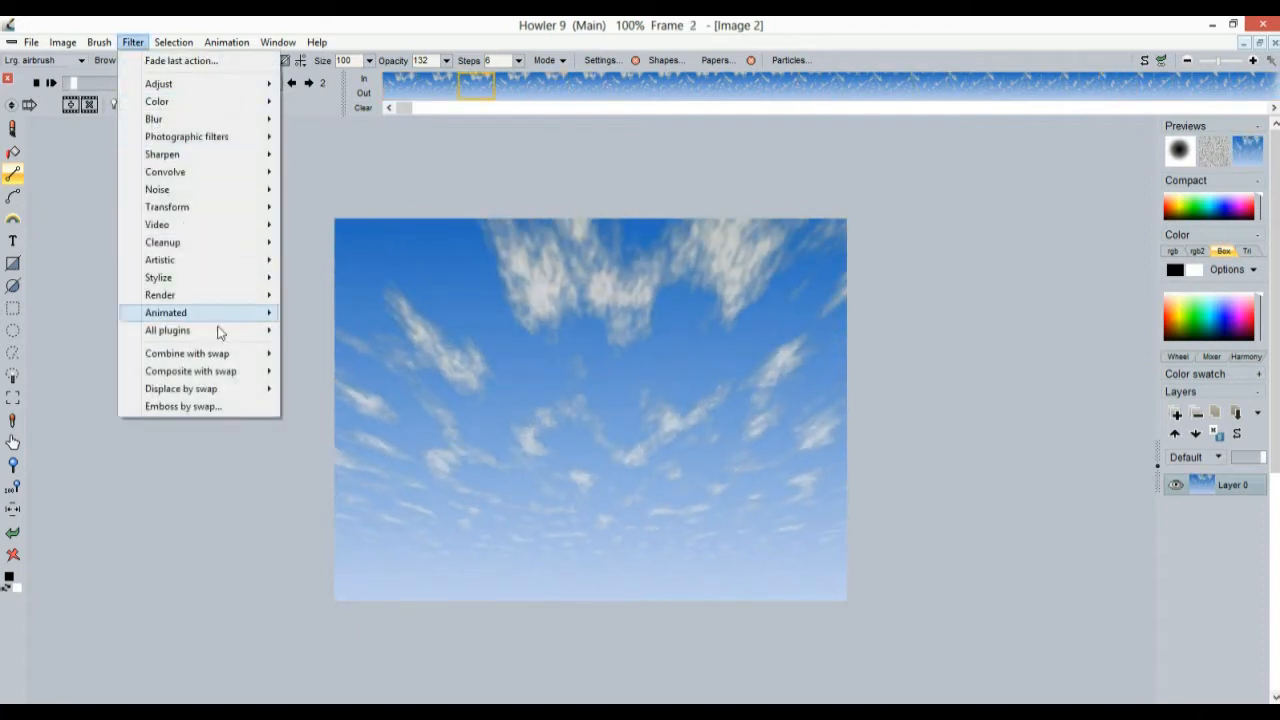
{"action": "mouse_move", "coordinate": [228, 315]}
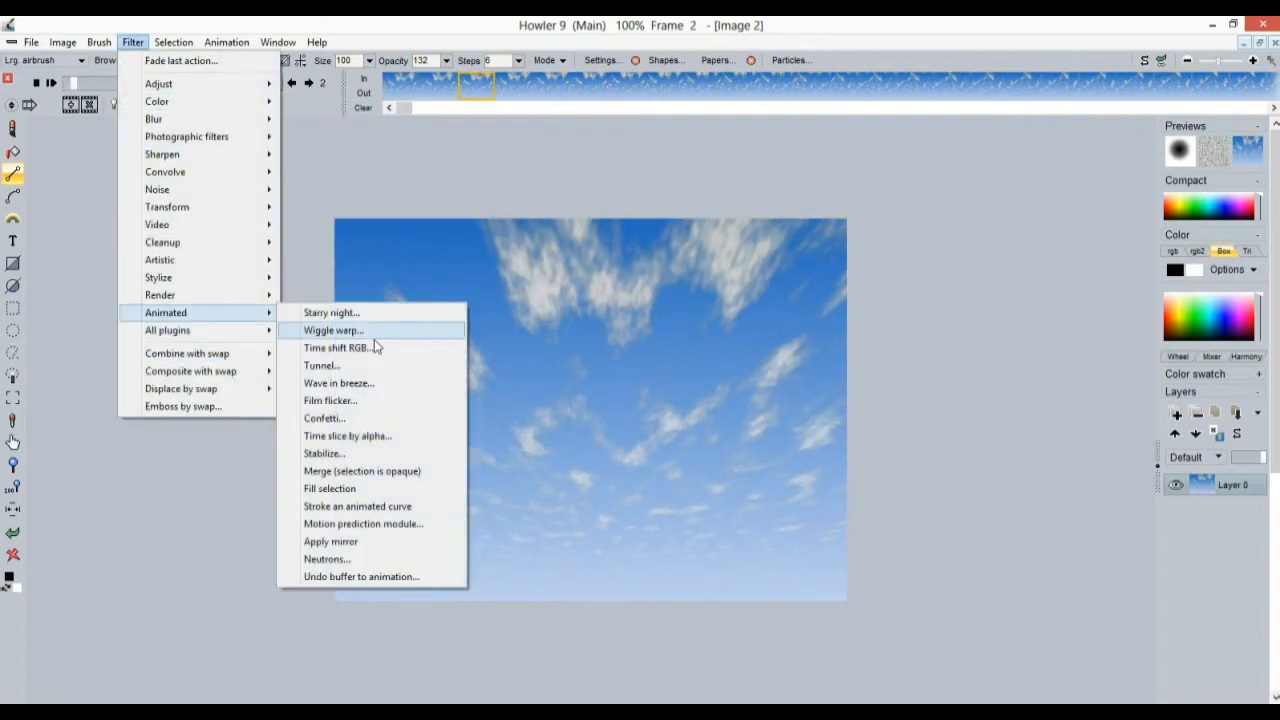
{"action": "left_click", "coordinate": [363, 526]}
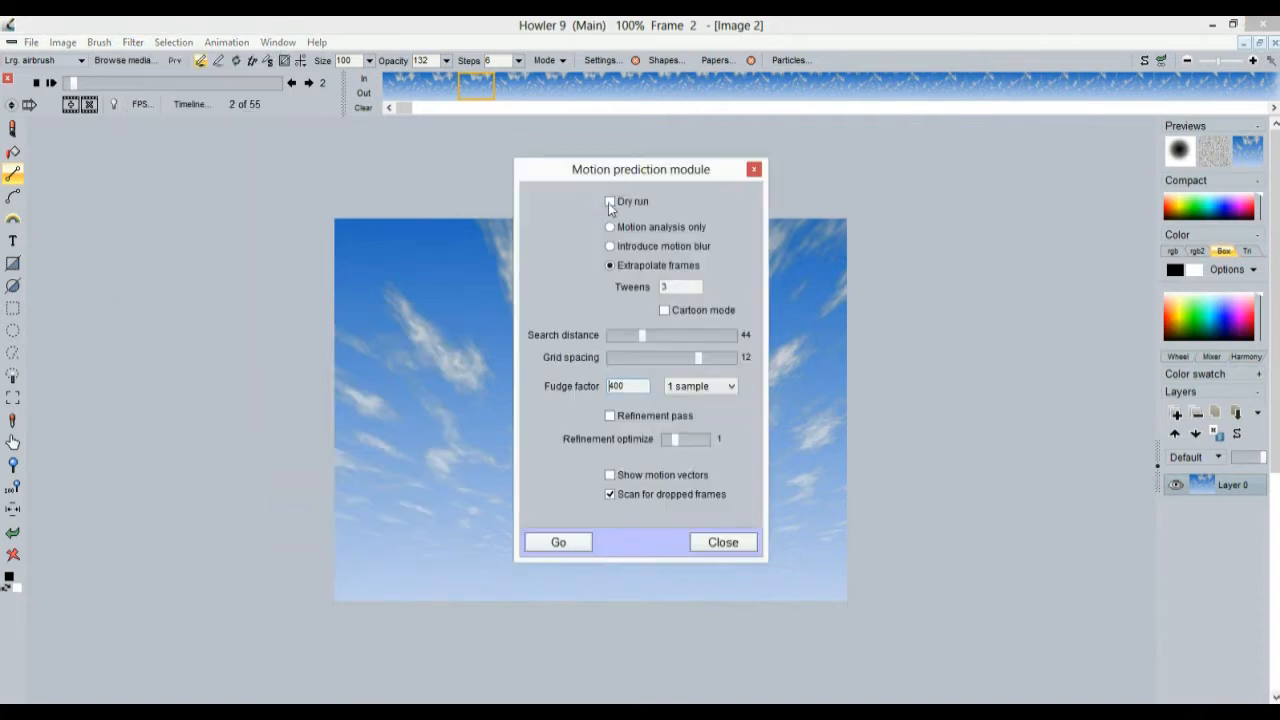
{"action": "type", "text": "2"}
{"action": "left_click", "coordinate": [586, 541]}
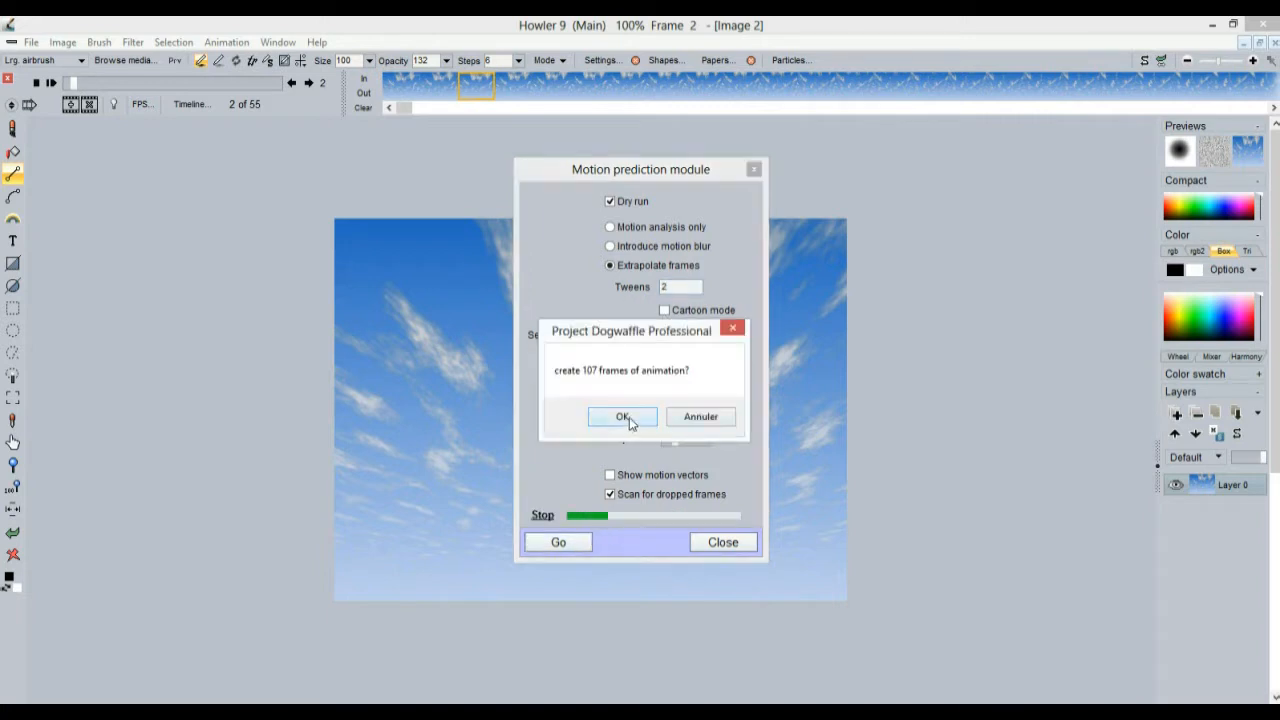
{"action": "left_click", "coordinate": [628, 422]}
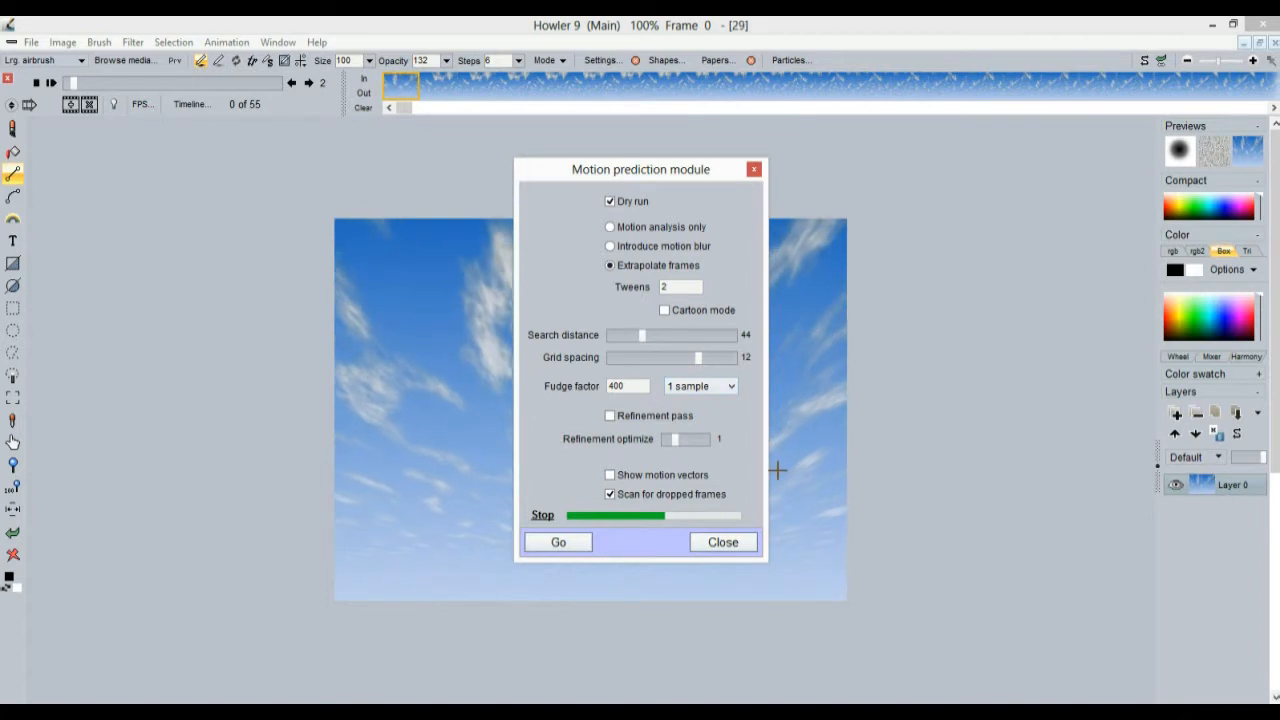
Turn off Dry run and run motion prediction to add the in-between frames
{"action": "left_click_drag", "start_coordinate": [638, 172], "coordinate": [218, 166]}
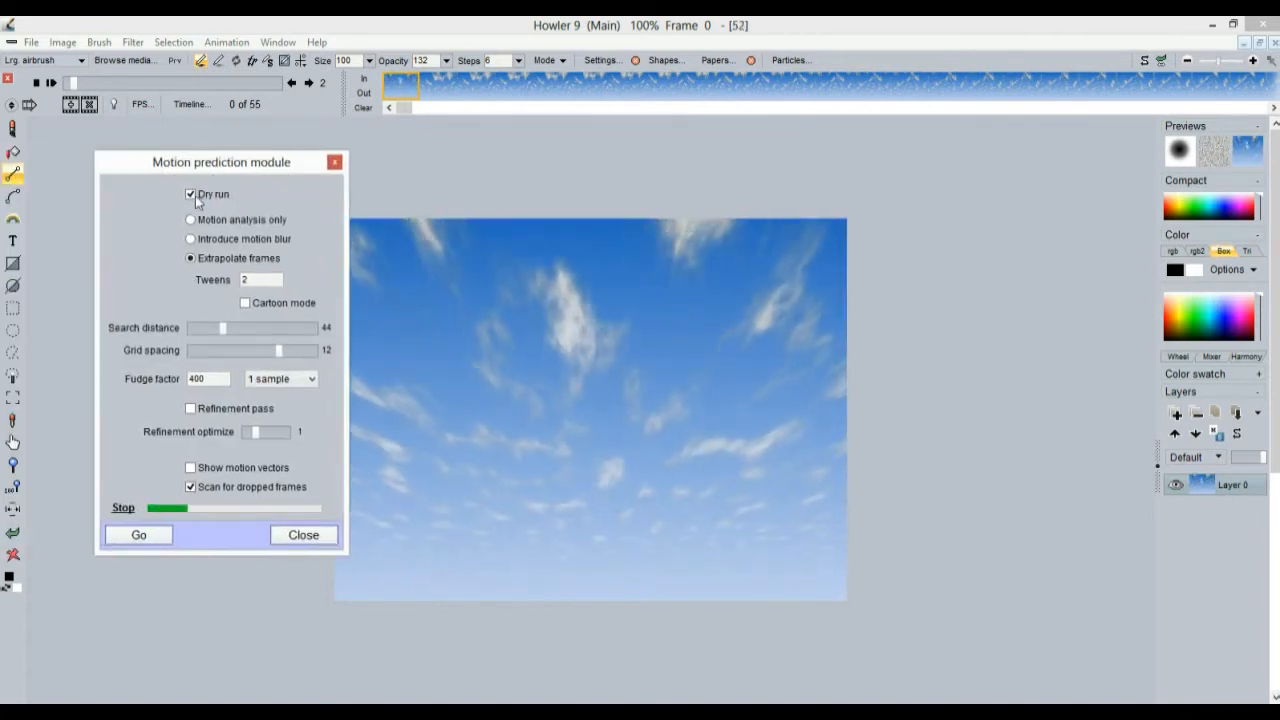
{"action": "left_click", "coordinate": [190, 195]}
{"action": "left_click", "coordinate": [150, 541]}
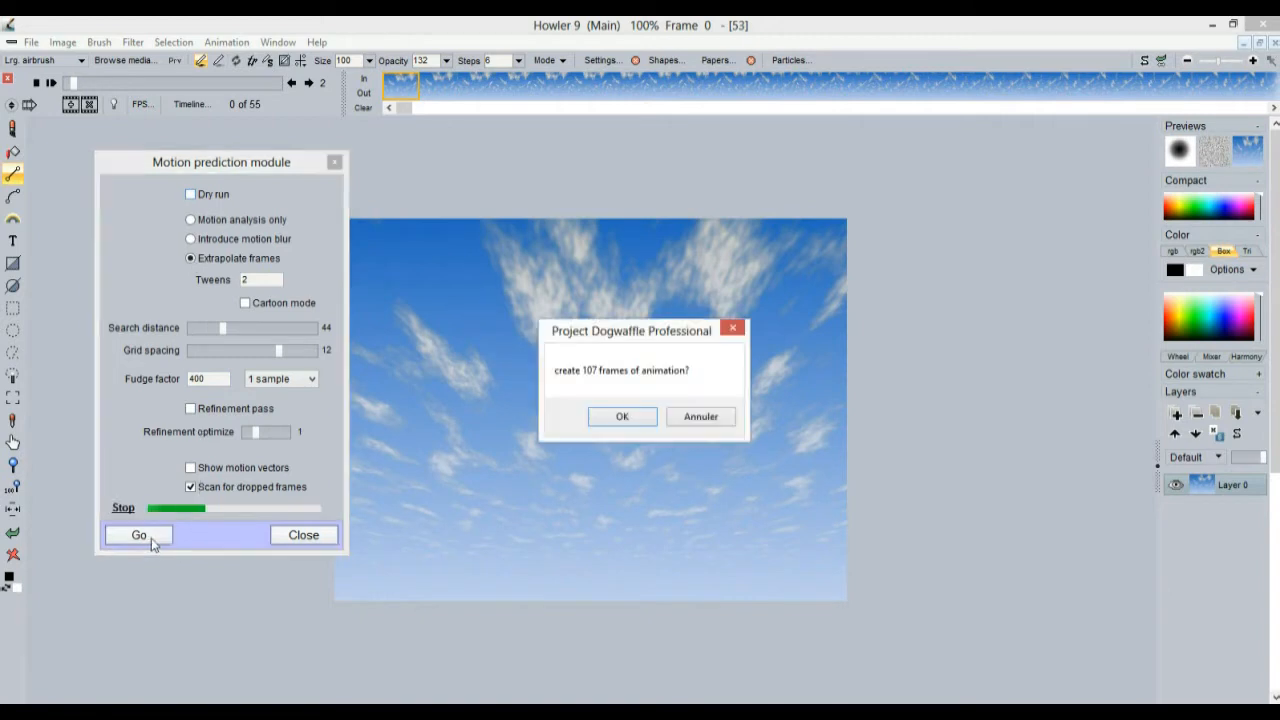
{"action": "left_click", "coordinate": [640, 421]}
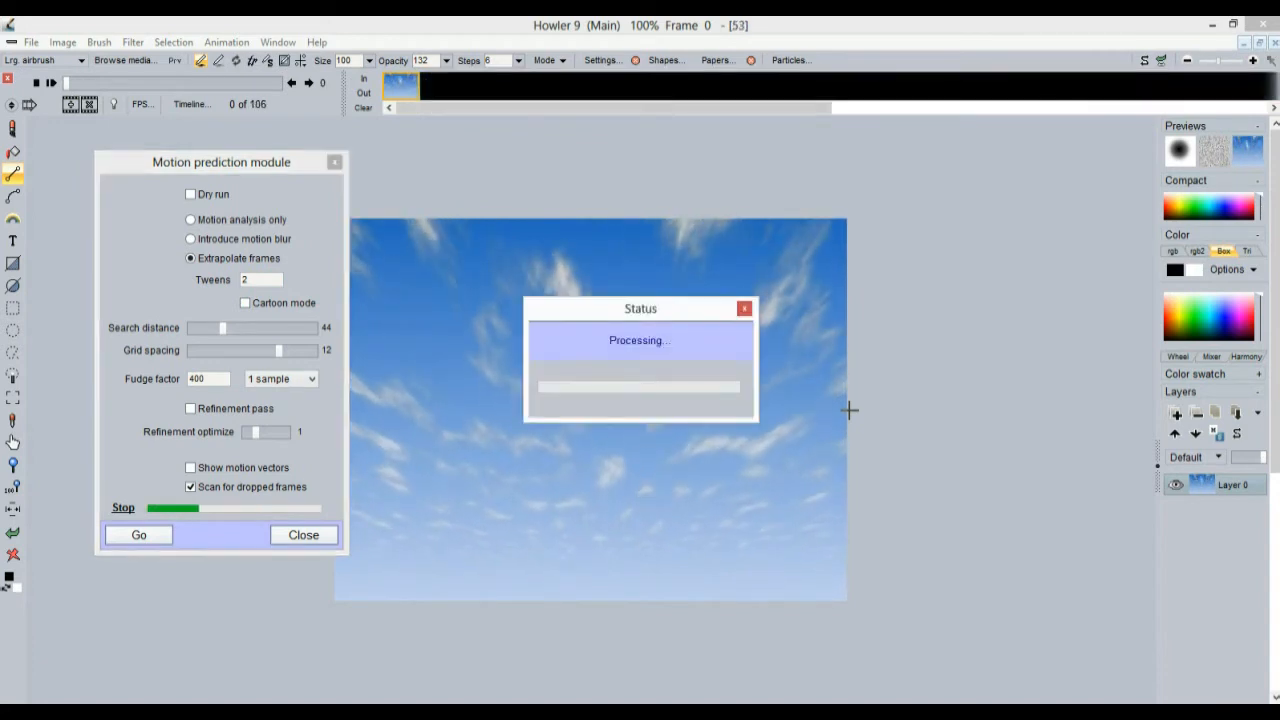
{"action": "left_click", "coordinate": [335, 163]}
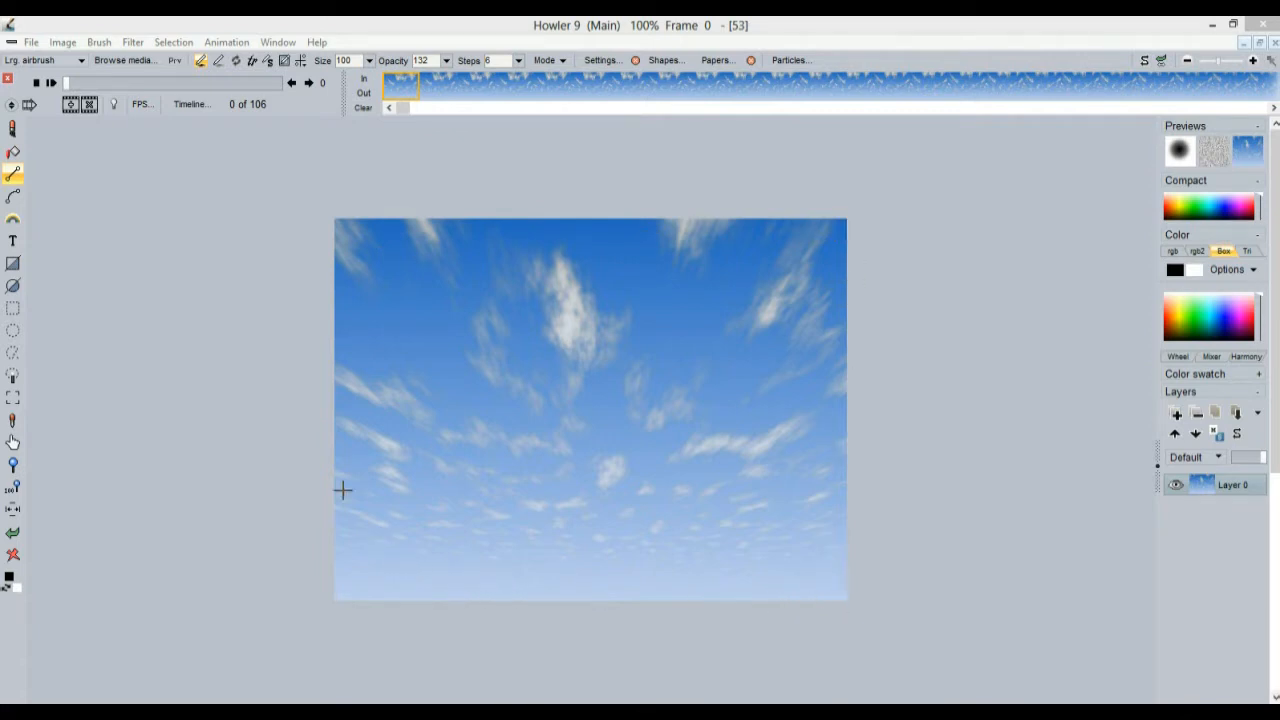
Scrub the lengthened animation, delete one frame to leave 105, and play it
{"action": "left_click_drag", "start_coordinate": [86, 88], "coordinate": [48, 87]}
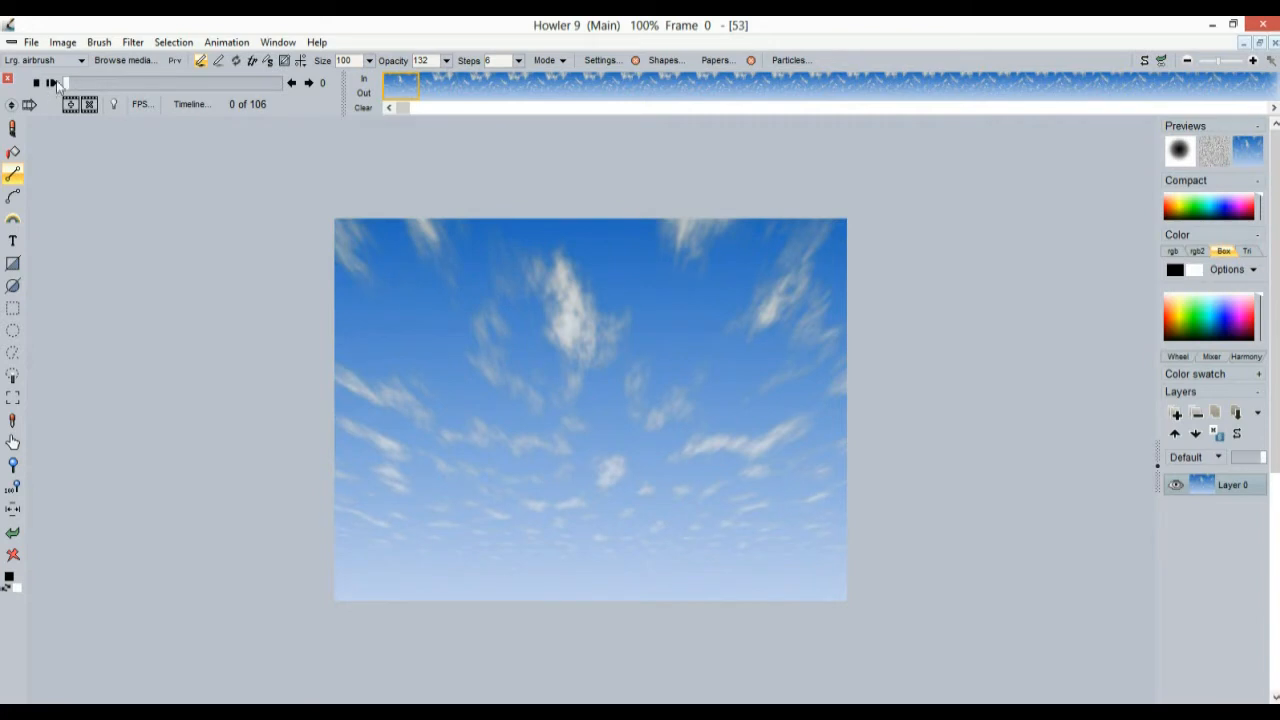
{"action": "left_click", "coordinate": [89, 104]}
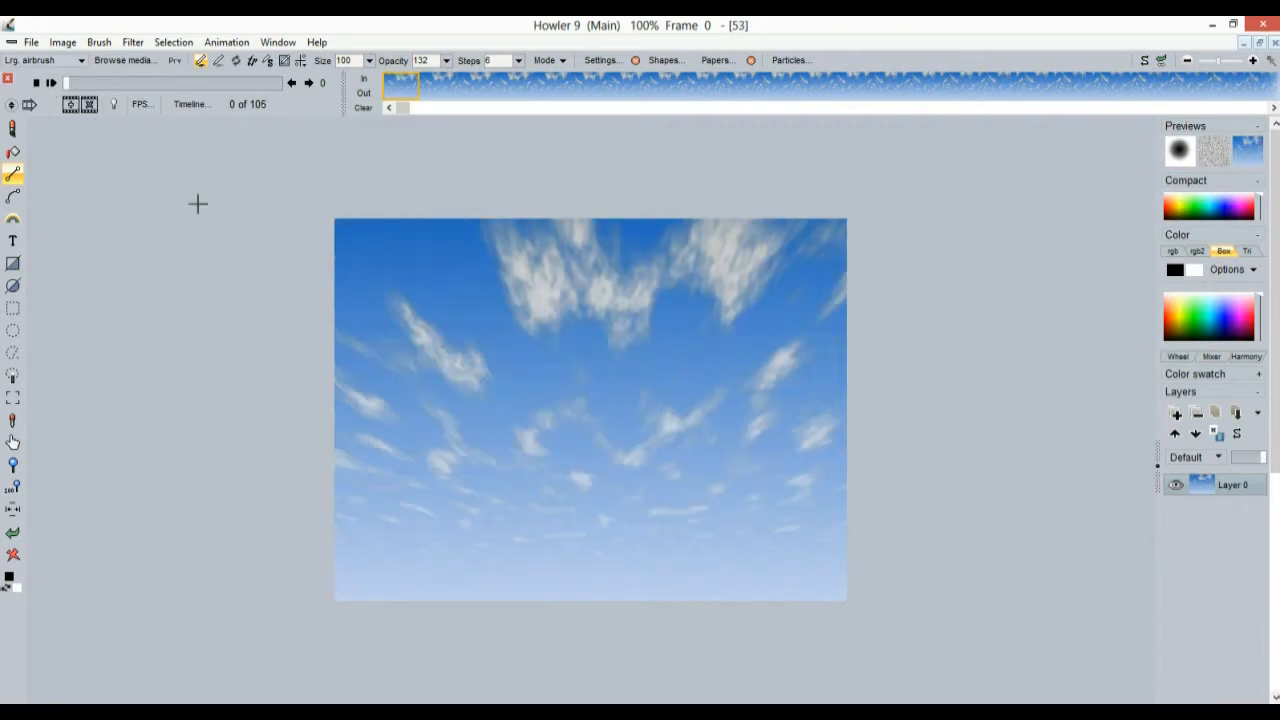
{"action": "left_click", "coordinate": [51, 83]}
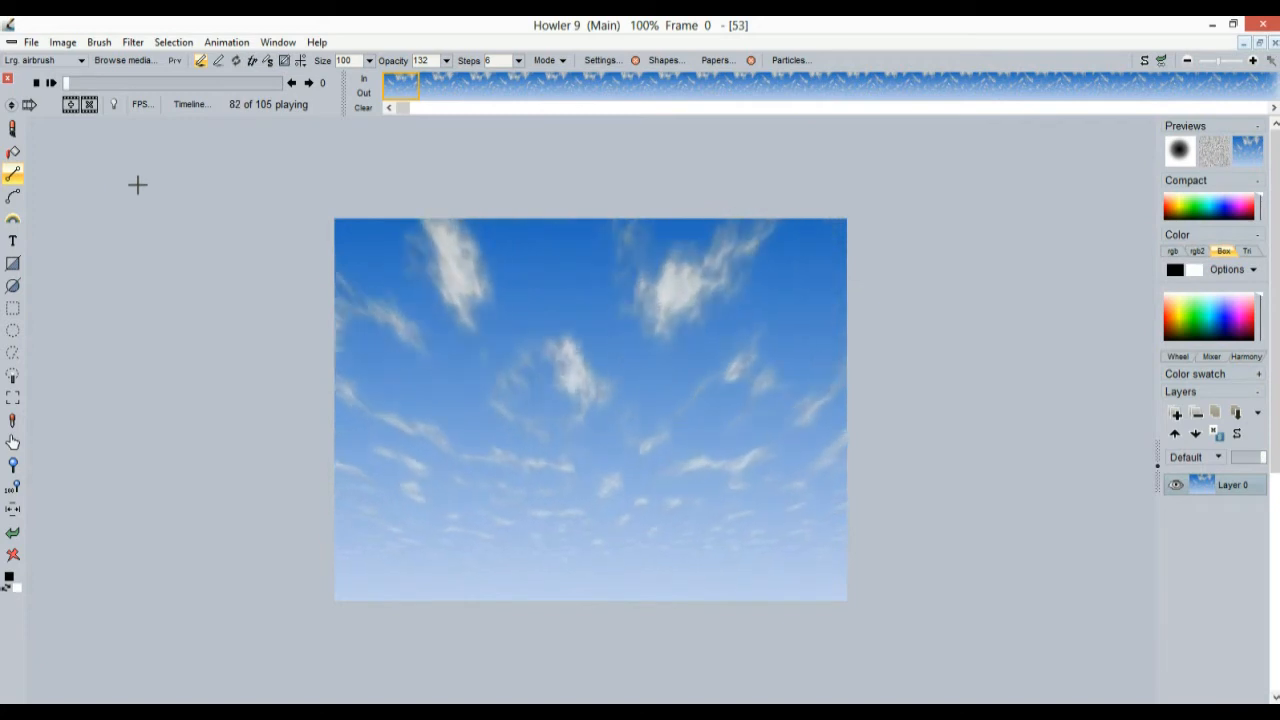
{"action": "left_click_drag", "start_coordinate": [80, 83], "coordinate": [47, 82]}
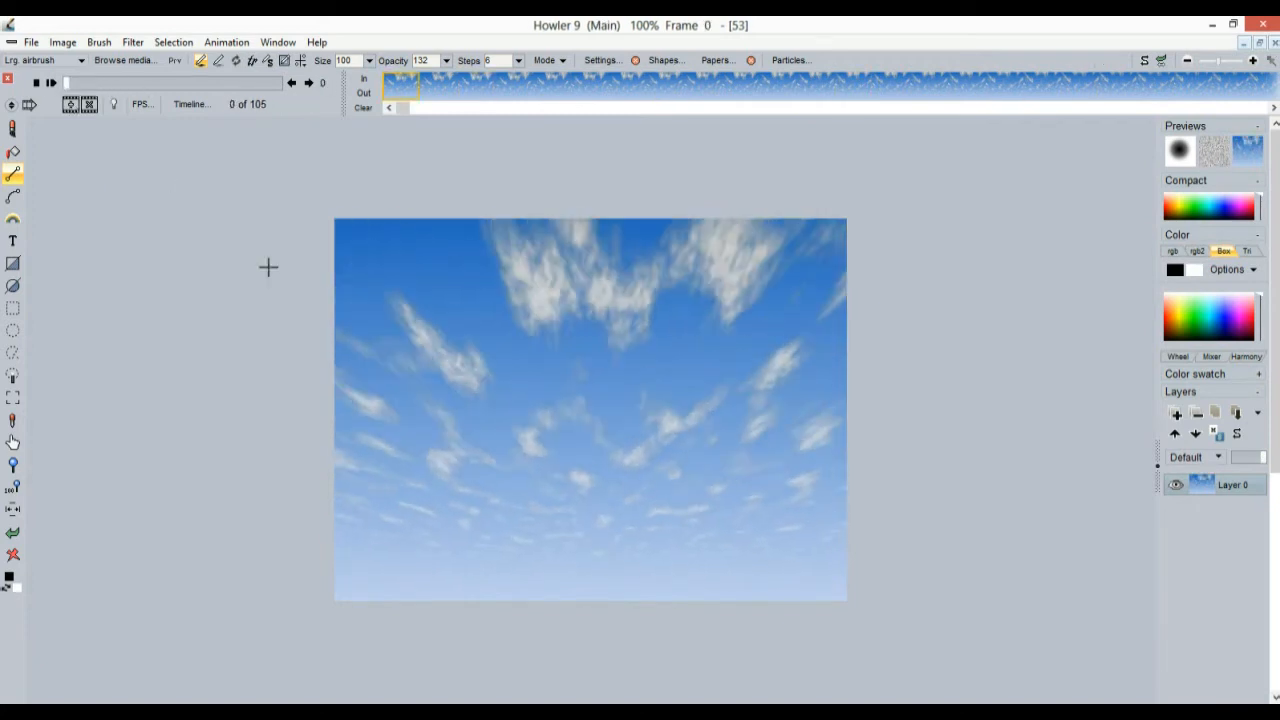
{"action": "key", "text": "alt+Tab"}
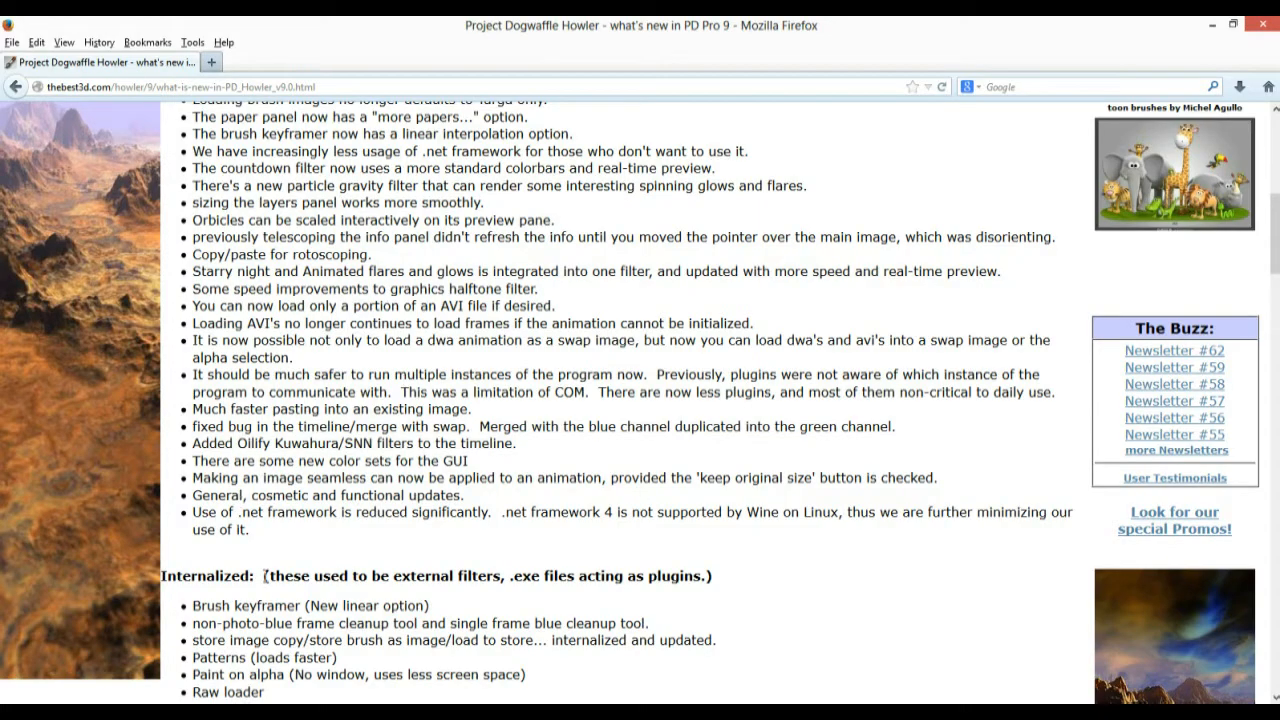
{"action": "left_click_drag", "start_coordinate": [238, 441], "coordinate": [373, 443]}
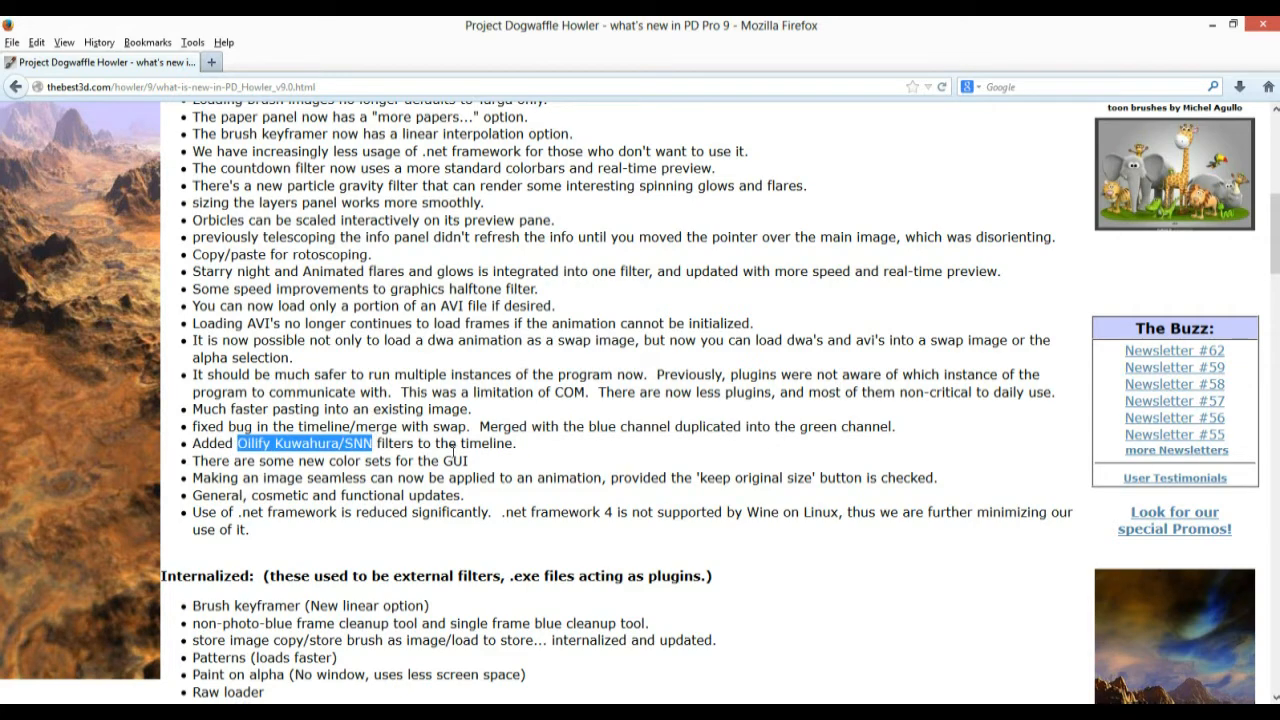
{"action": "key", "text": "alt+Tab"}
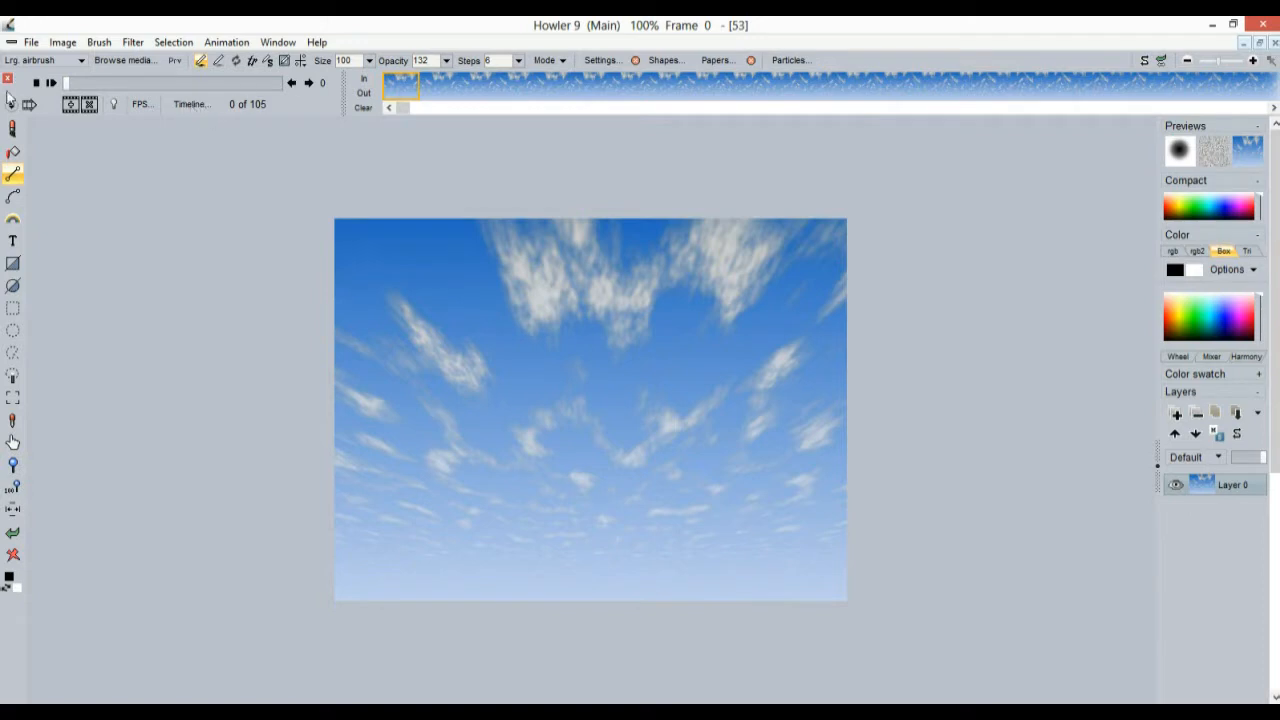
Open the Timeline editor and scroll its Filters list to Oilify - Kuwahura and Oilify - SNN
{"action": "left_click", "coordinate": [186, 106]}
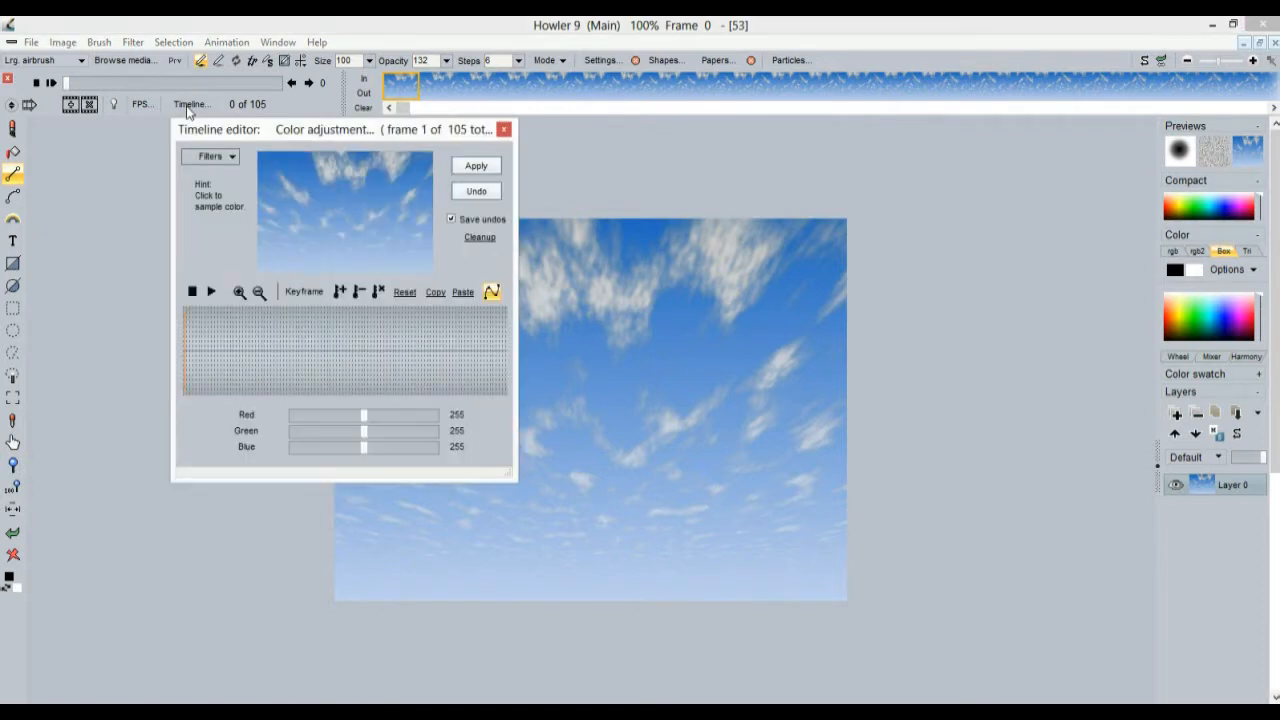
{"action": "left_click_drag", "start_coordinate": [246, 138], "coordinate": [154, 152]}
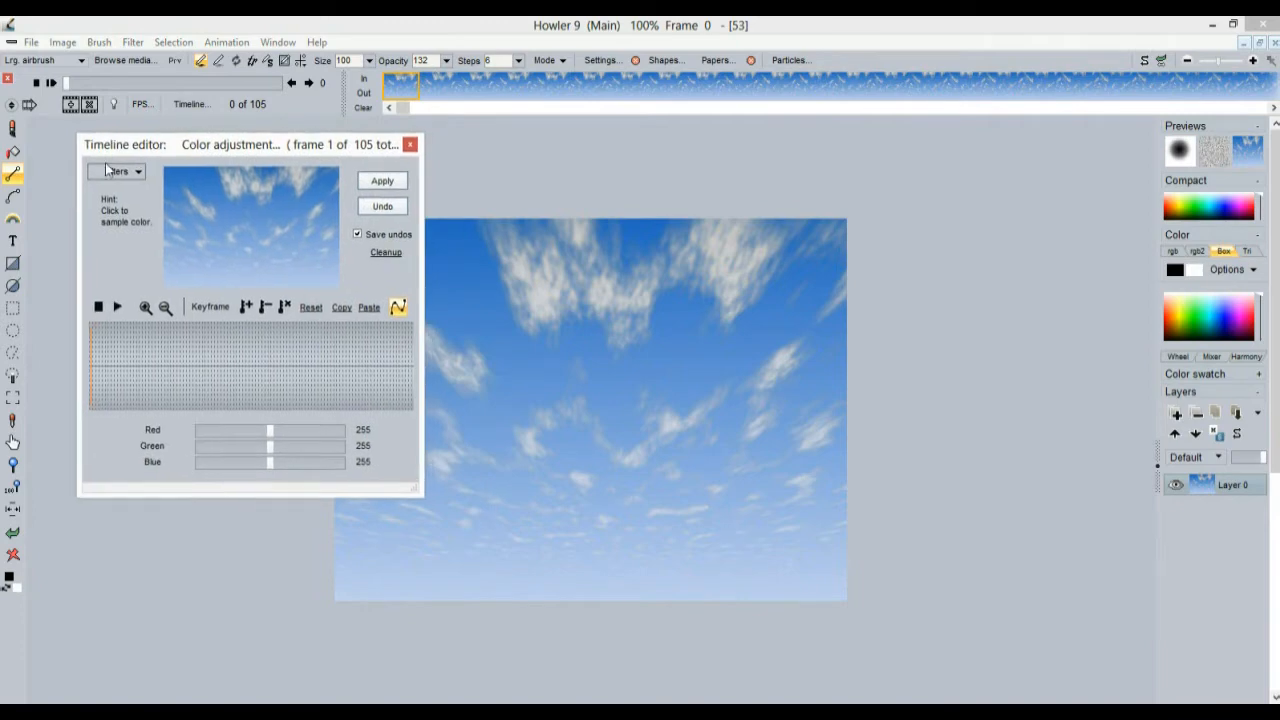
{"action": "left_click", "coordinate": [112, 171]}
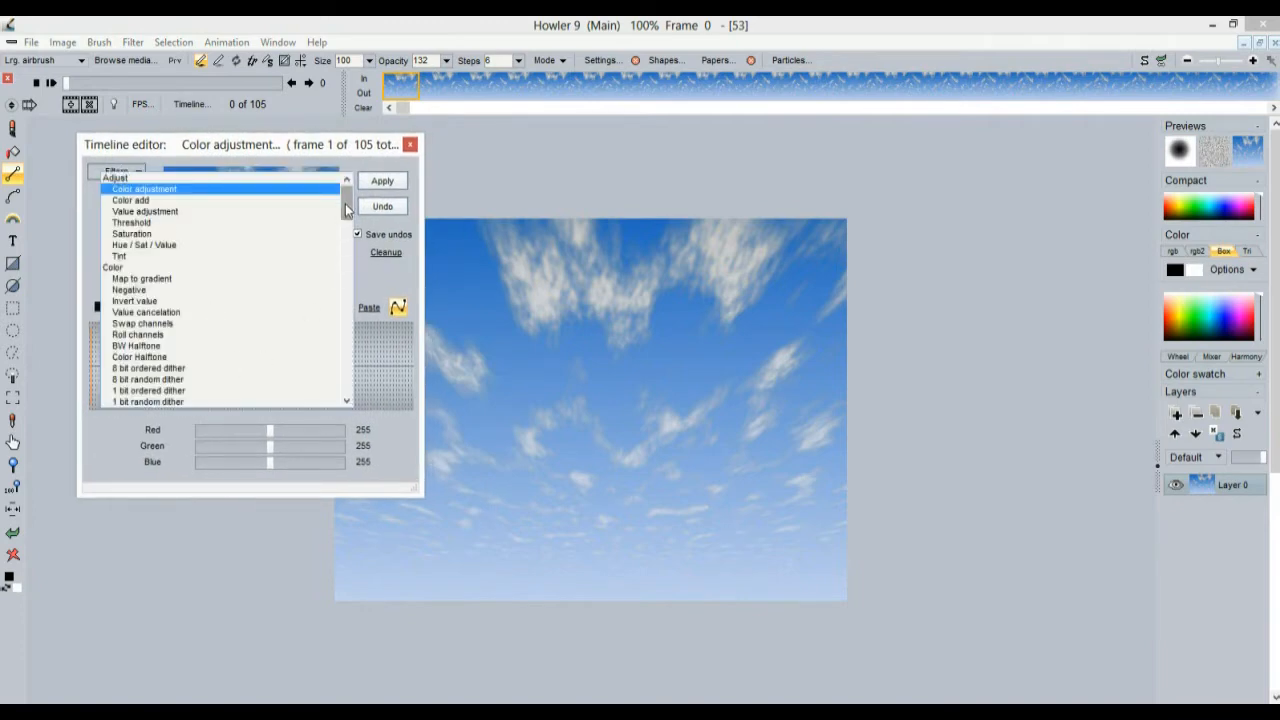
{"action": "left_click_drag", "start_coordinate": [347, 210], "coordinate": [345, 320]}
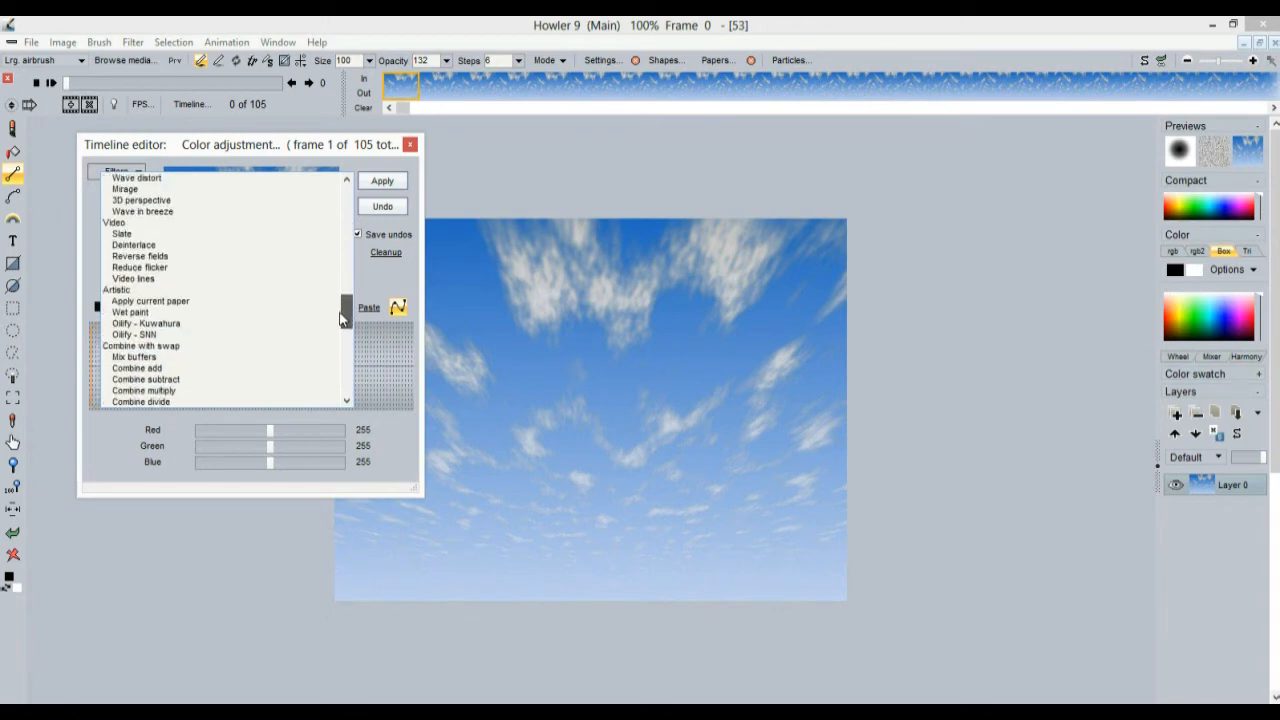
Apply Oilify - SNN at amount 3 to all 105 sky frames, previewing frames before and after
{"action": "left_click", "coordinate": [146, 335]}
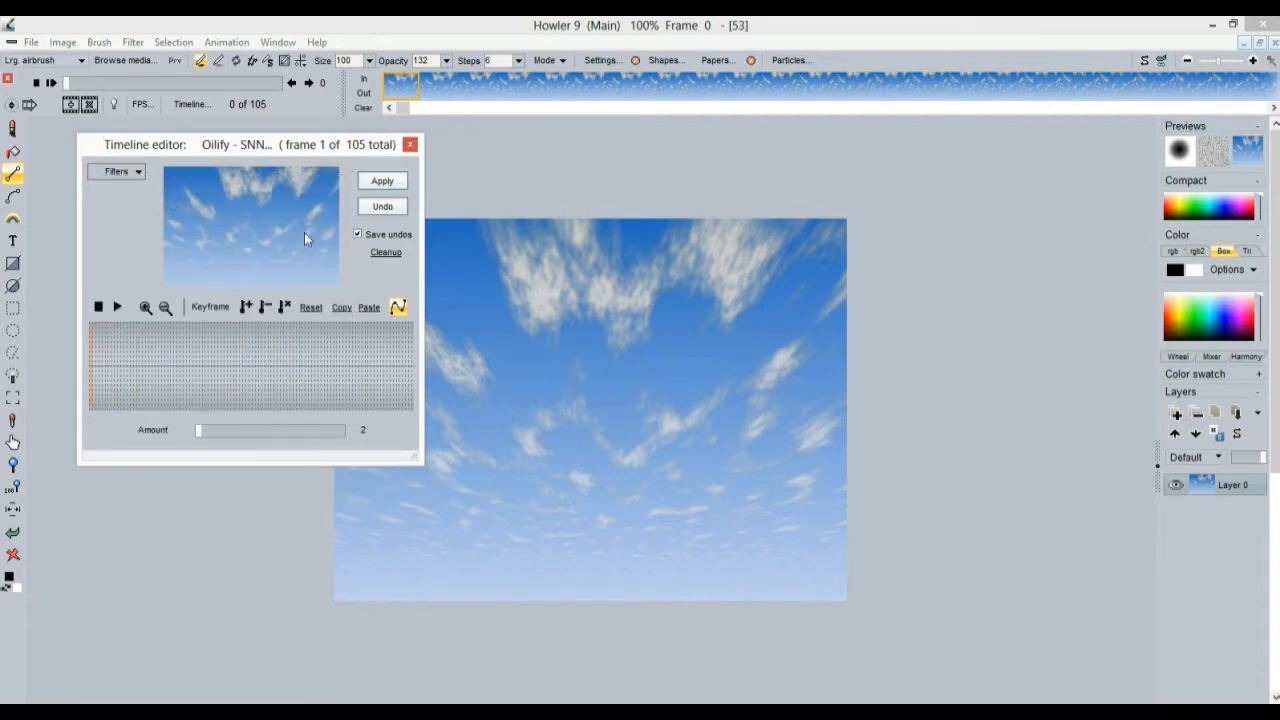
{"action": "left_click_drag", "start_coordinate": [149, 369], "coordinate": [104, 368]}
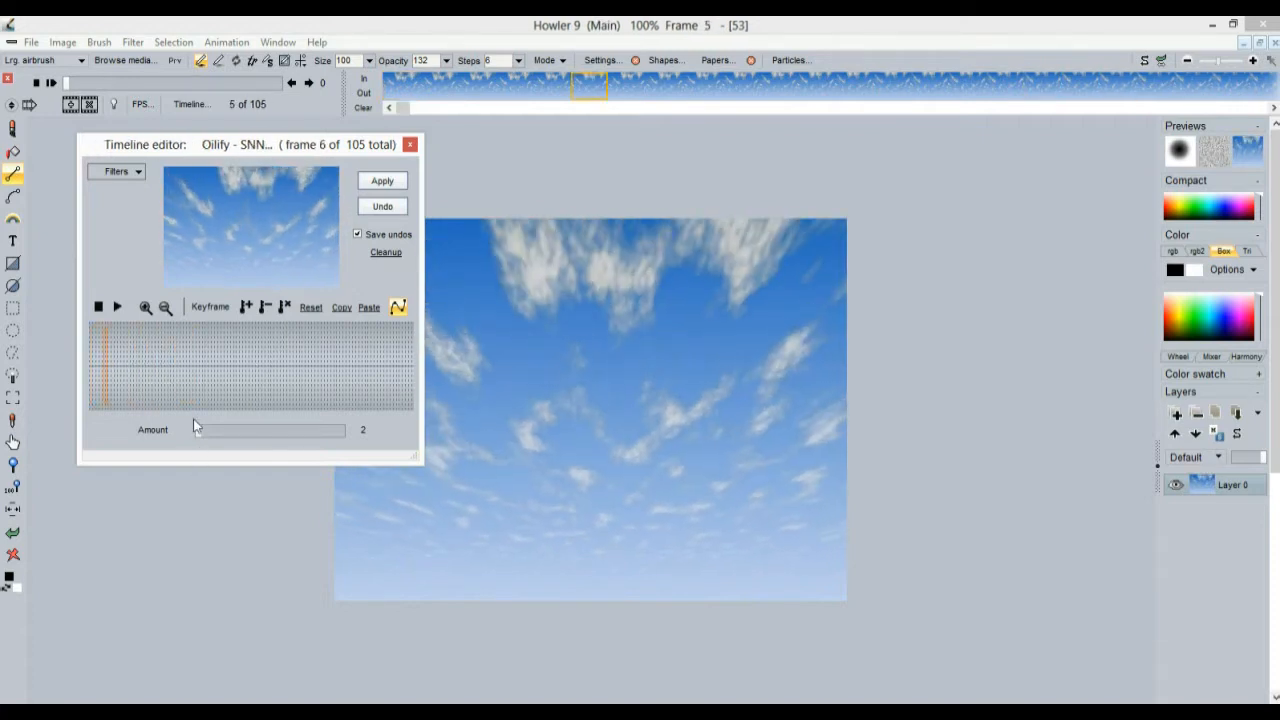
{"action": "left_click", "coordinate": [267, 428]}
{"action": "left_click_drag", "start_coordinate": [164, 374], "coordinate": [227, 368]}
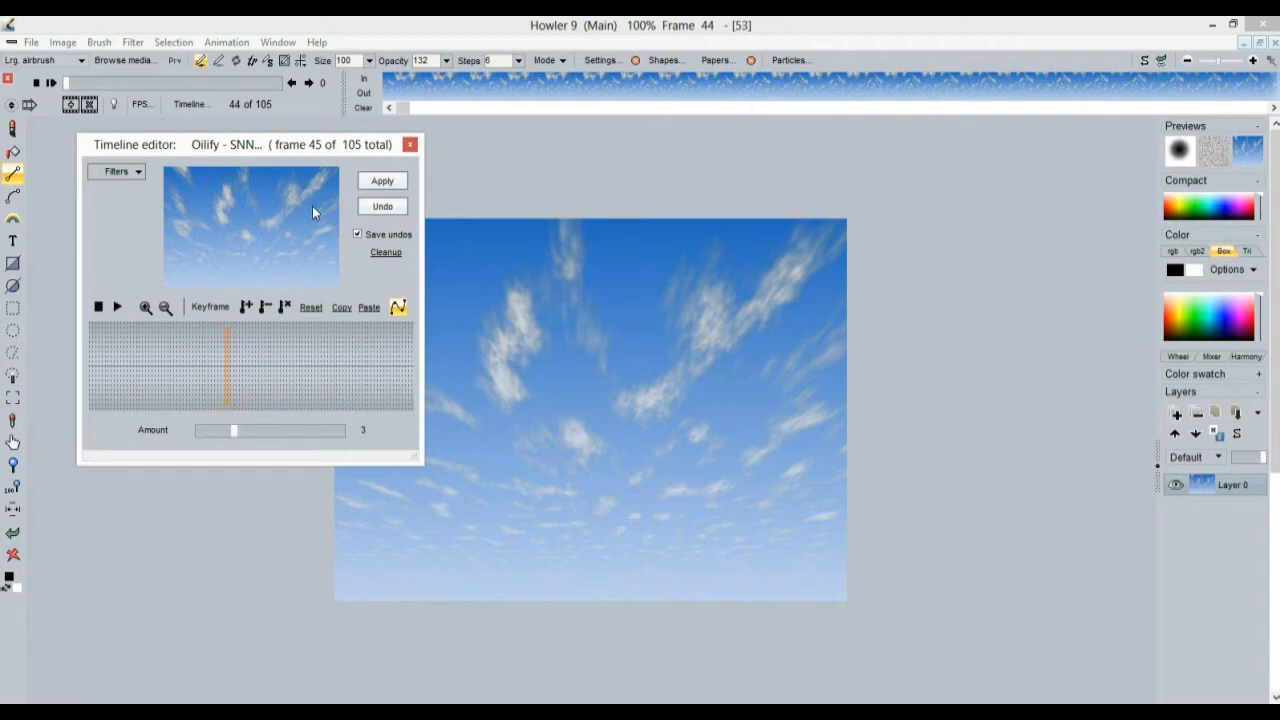
{"action": "left_click", "coordinate": [382, 181]}
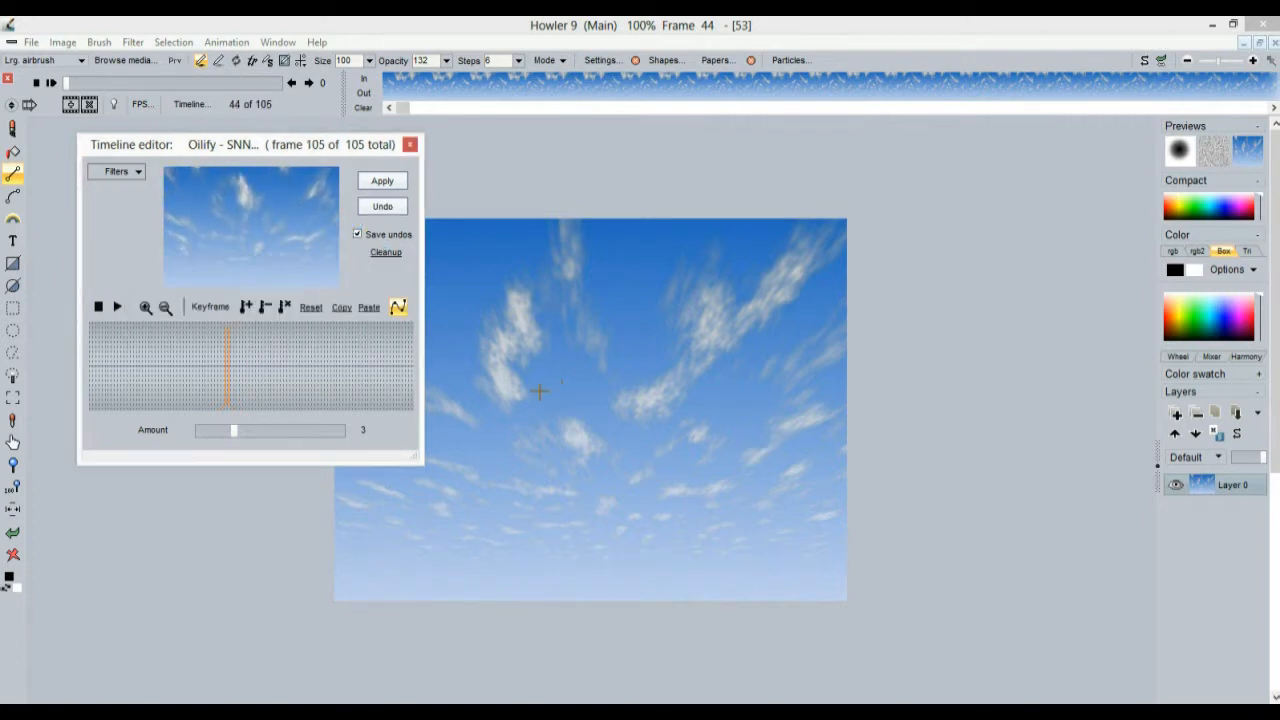
{"action": "left_click_drag", "start_coordinate": [87, 83], "coordinate": [37, 103]}
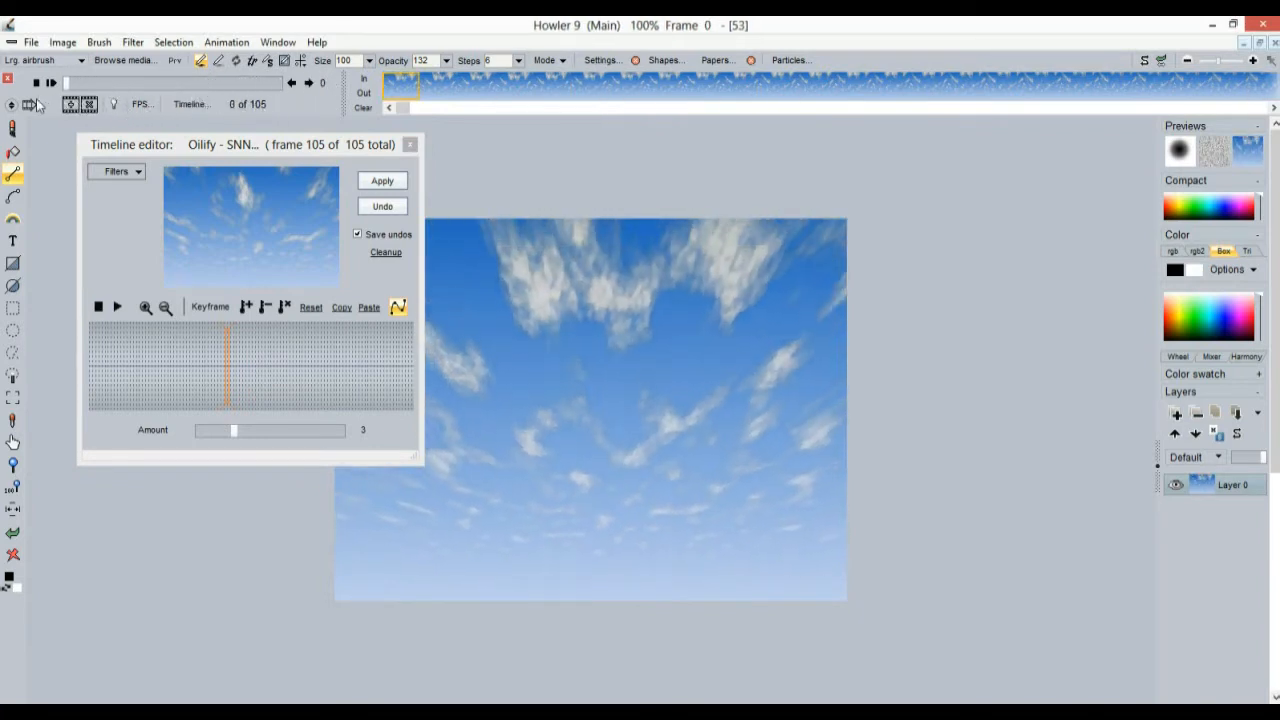
In Firefox, highlight the release-note line about new GUI colour sets, then return to Howler
{"action": "key", "text": "alt+Tab"}
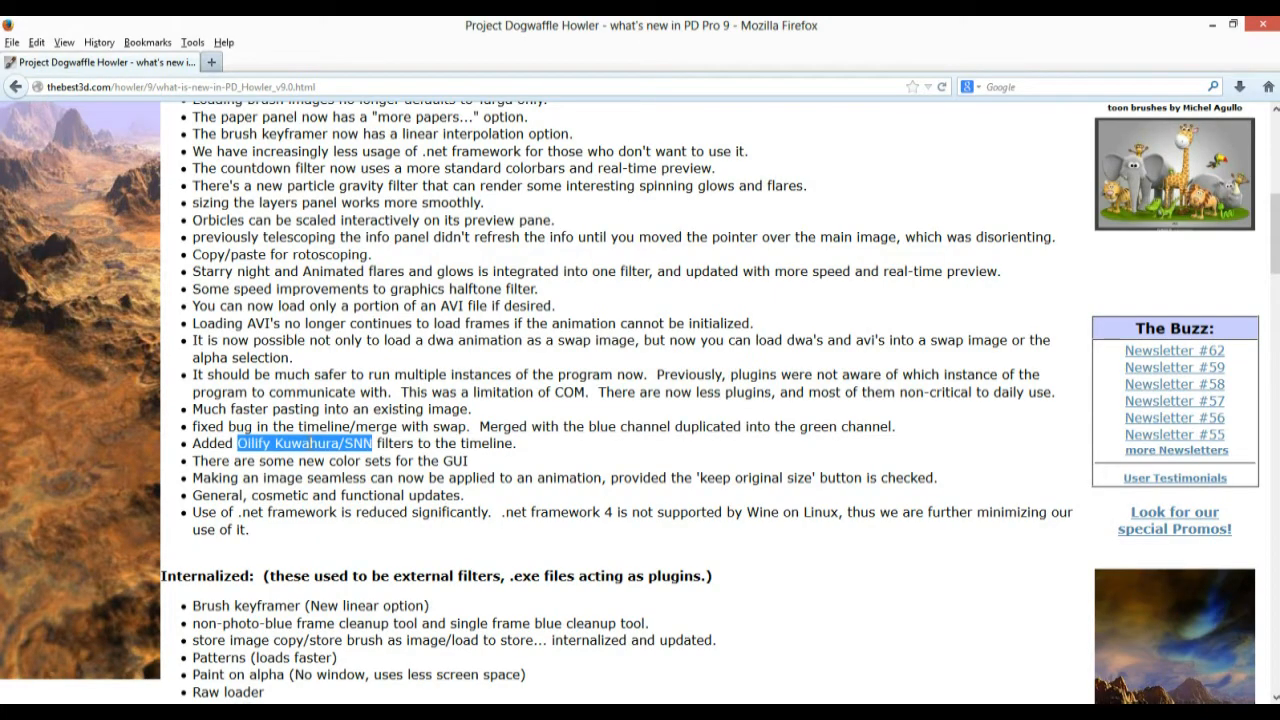
{"action": "left_click", "coordinate": [207, 460]}
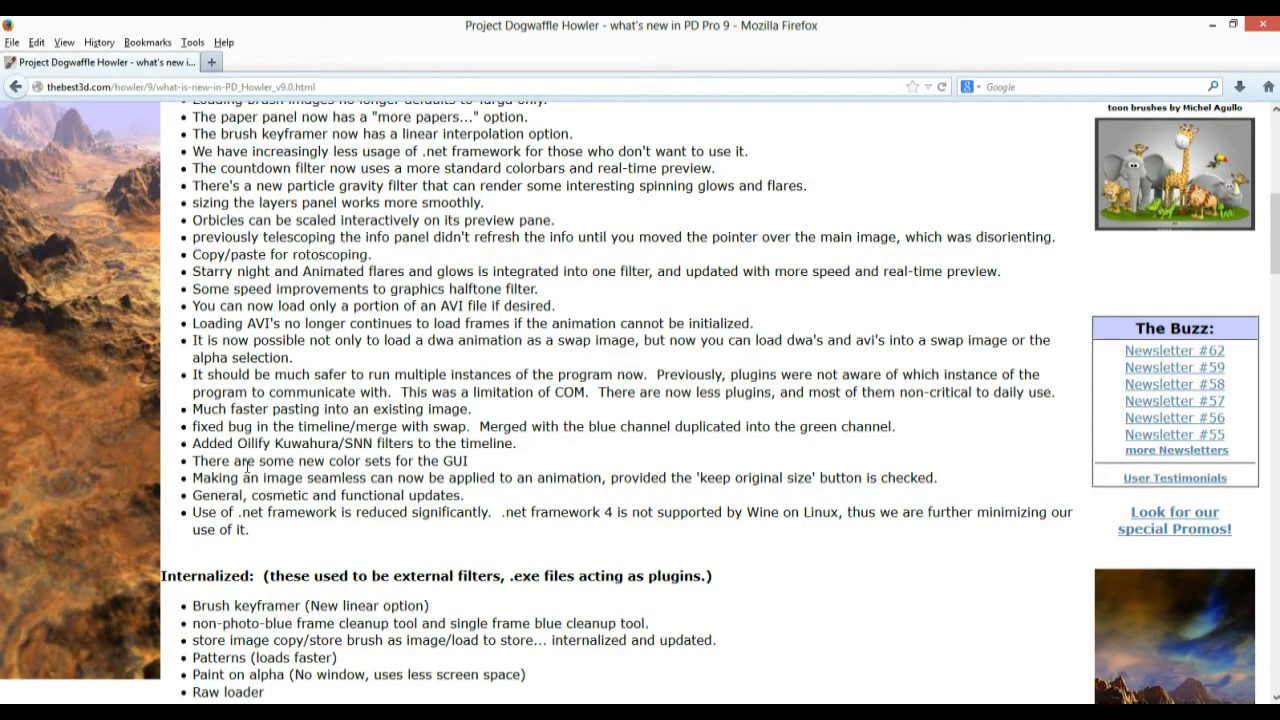
{"action": "left_click_drag", "start_coordinate": [206, 461], "coordinate": [468, 461]}
{"action": "key", "text": "alt+Tab"}
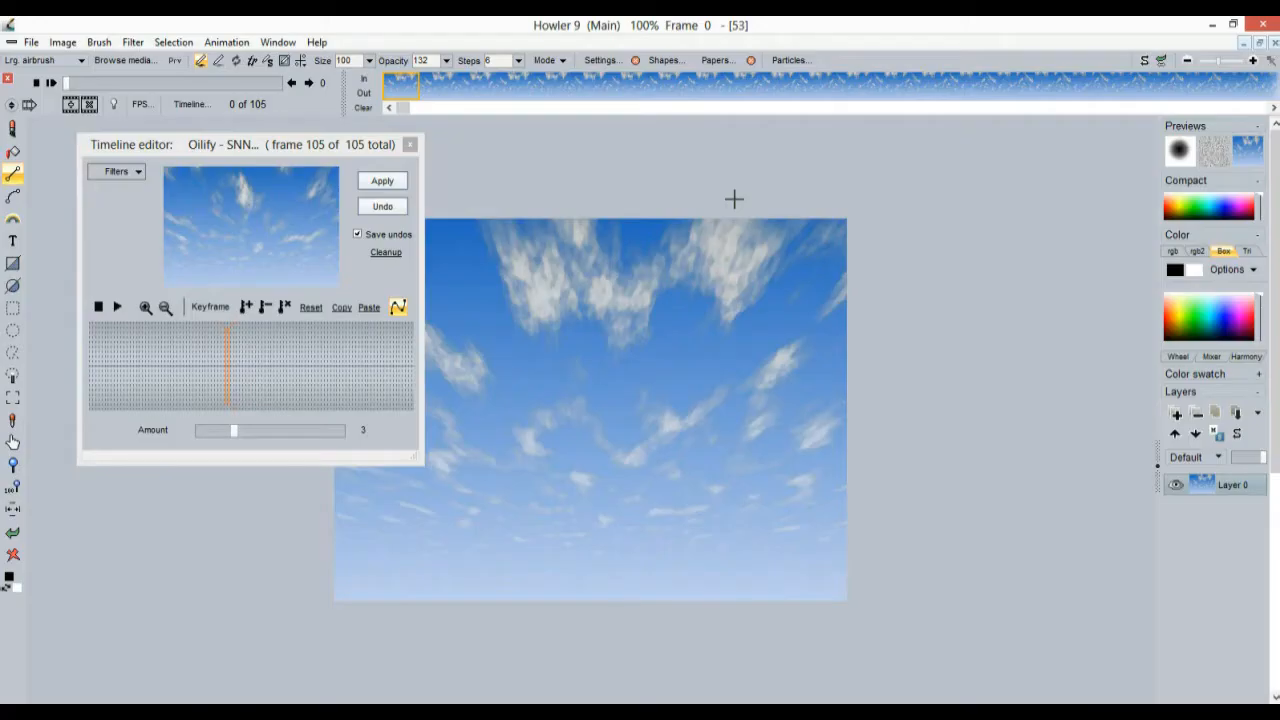
Switch the interface colours to High contrast, dismiss the restart notice, then switch to Dark
{"action": "left_click", "coordinate": [268, 45]}
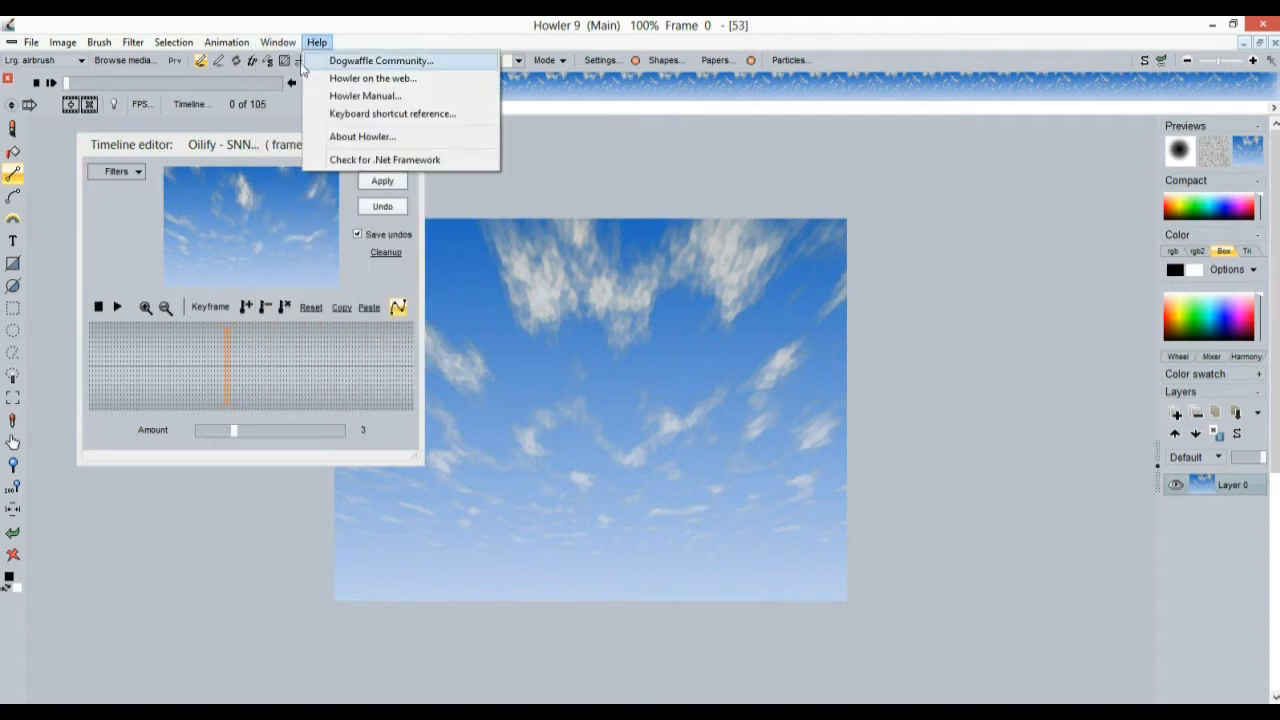
{"action": "mouse_move", "coordinate": [292, 84]}
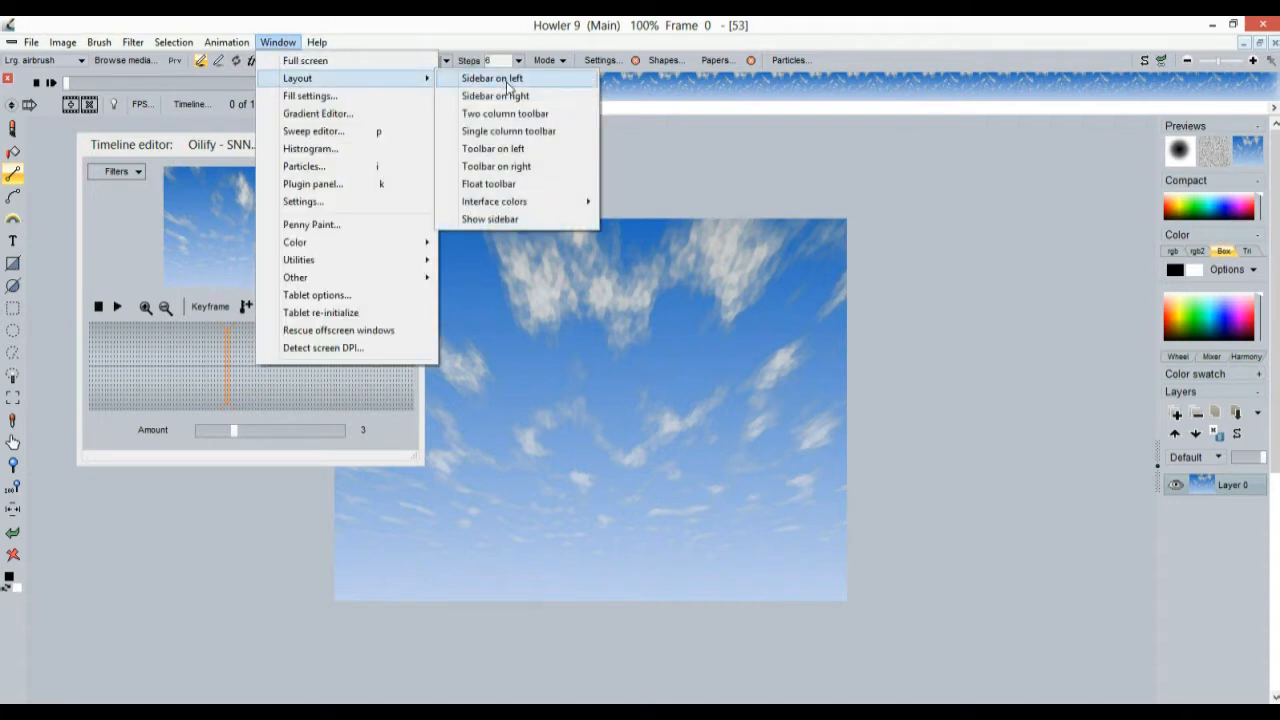
{"action": "mouse_move", "coordinate": [533, 210]}
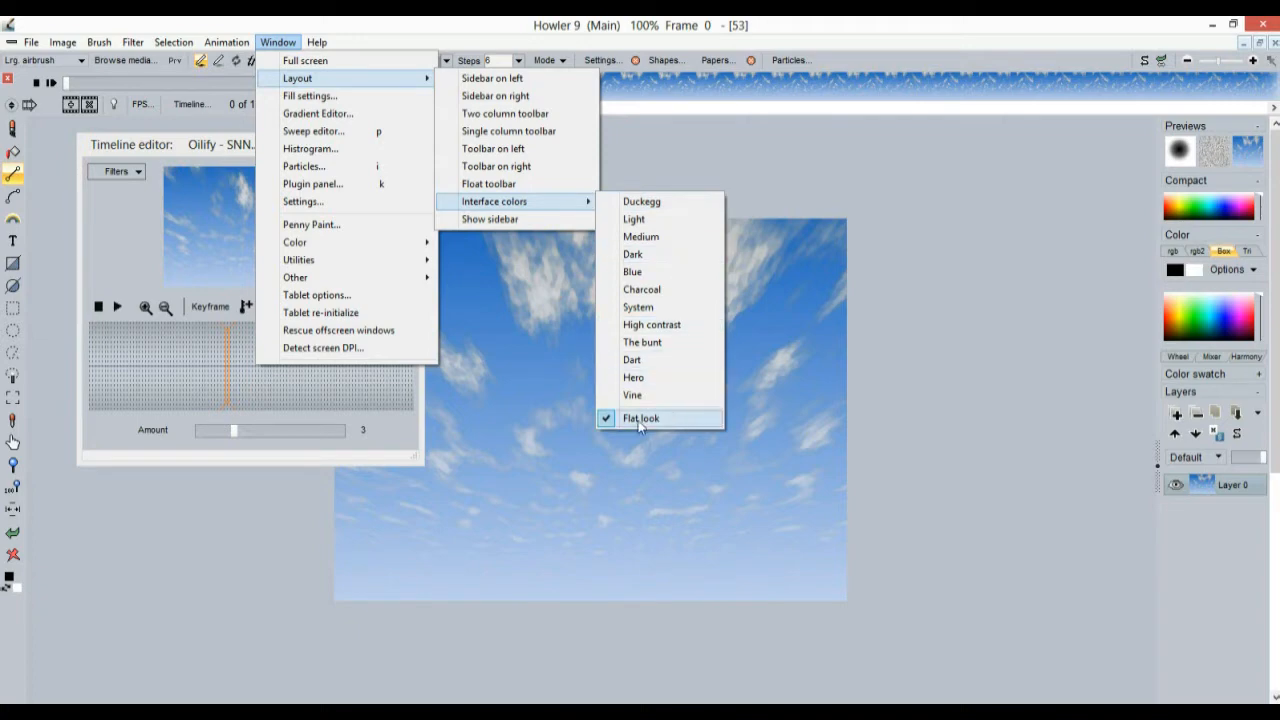
{"action": "left_click", "coordinate": [665, 326]}
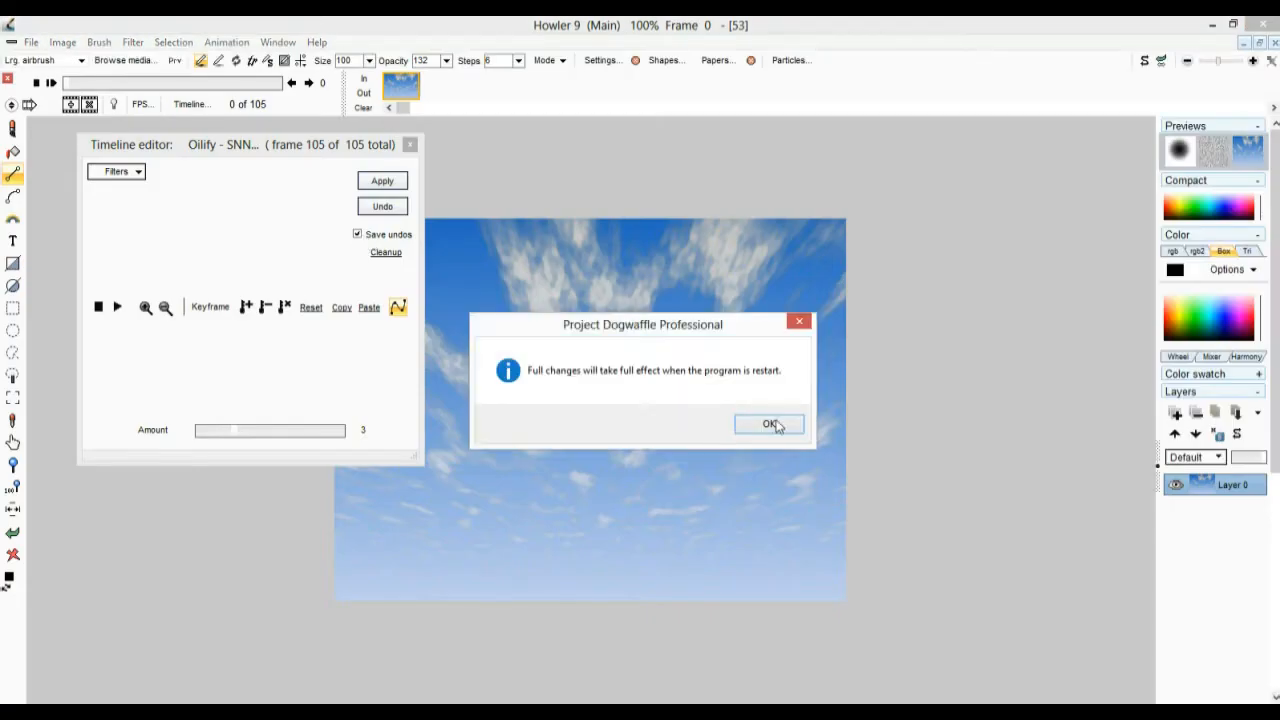
{"action": "left_click", "coordinate": [770, 424]}
{"action": "left_click", "coordinate": [278, 42]}
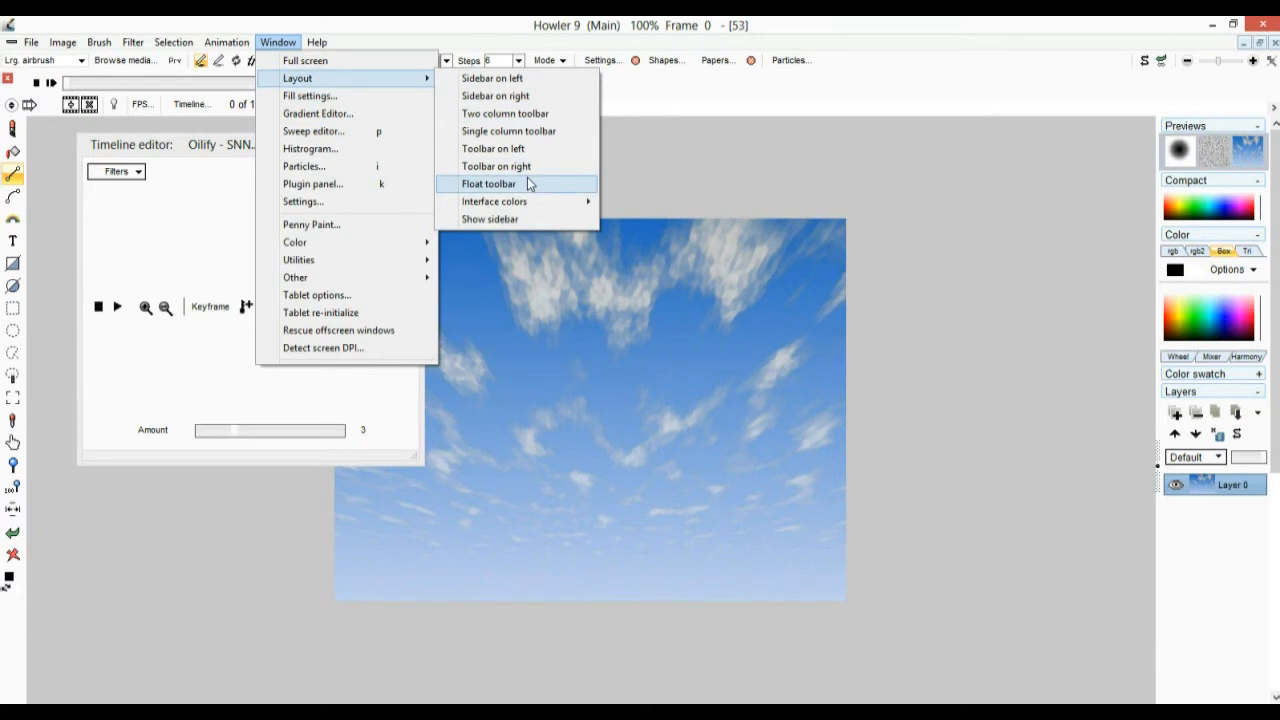
{"action": "mouse_move", "coordinate": [514, 203]}
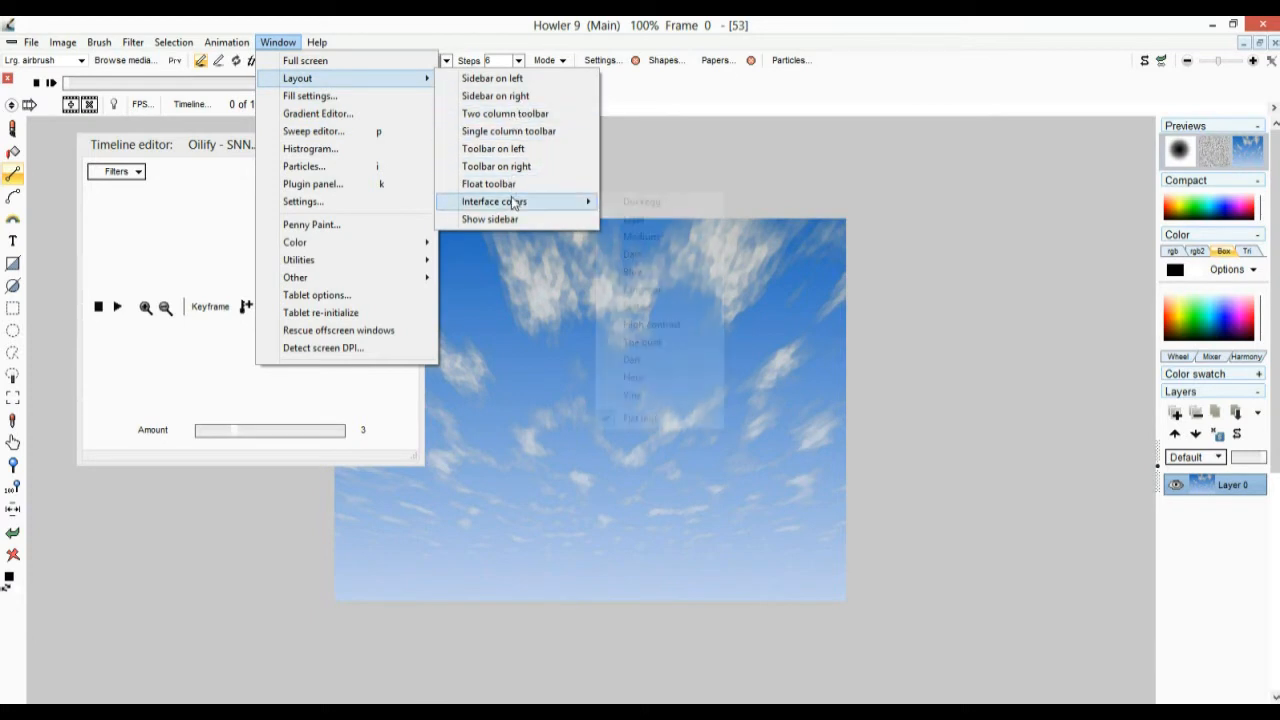
{"action": "left_click", "coordinate": [672, 263]}
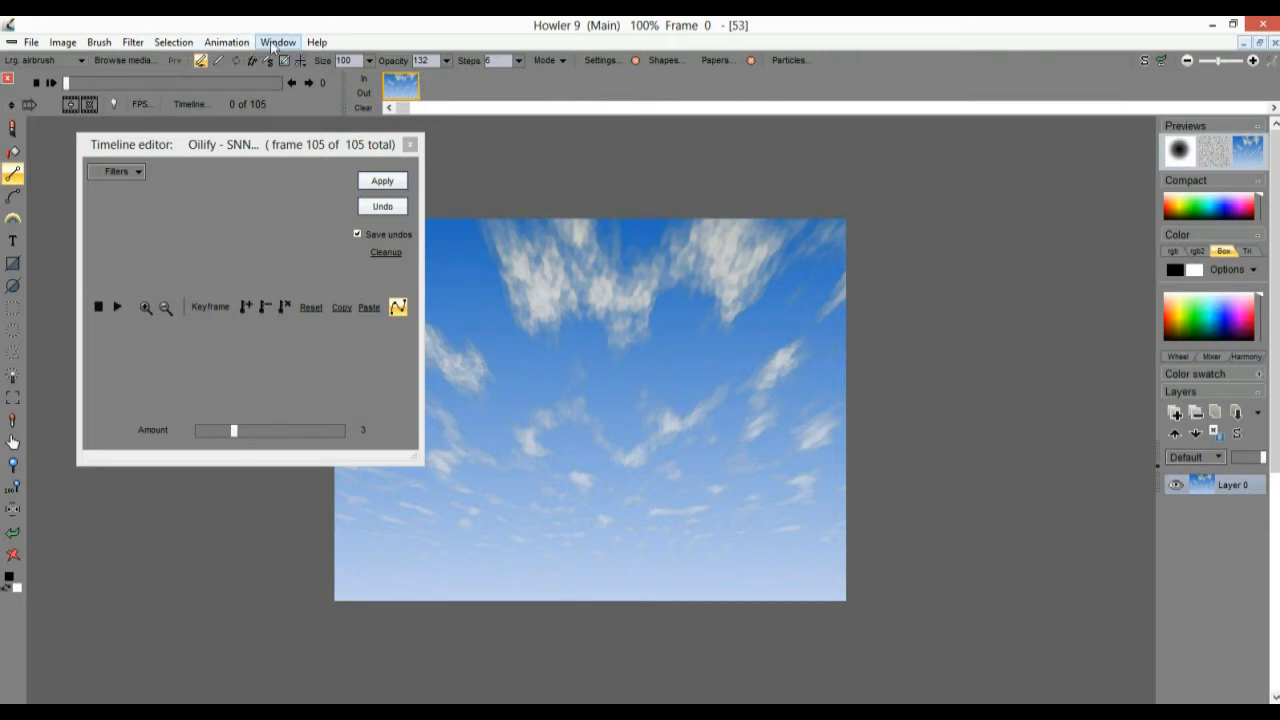
Try the Blue and then the Vine interface colour schemes
{"action": "left_click", "coordinate": [291, 44]}
{"action": "mouse_move", "coordinate": [312, 84]}
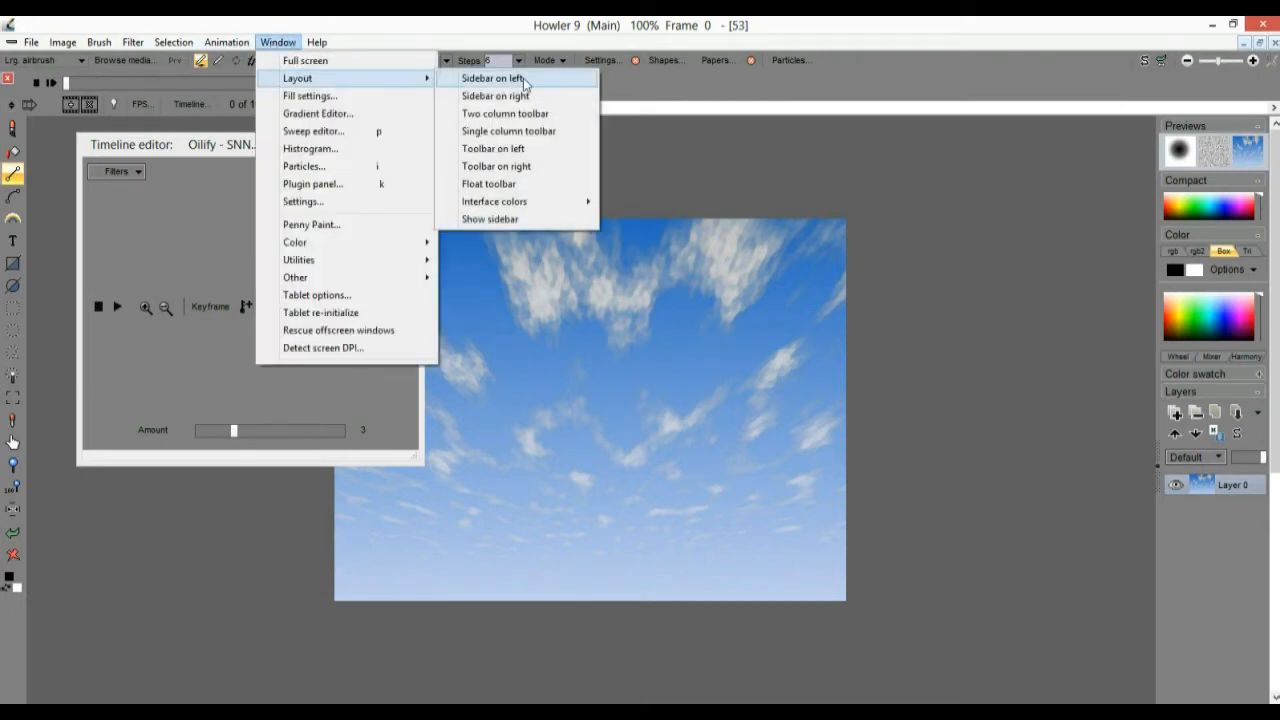
{"action": "mouse_move", "coordinate": [545, 207]}
{"action": "left_click", "coordinate": [670, 200]}
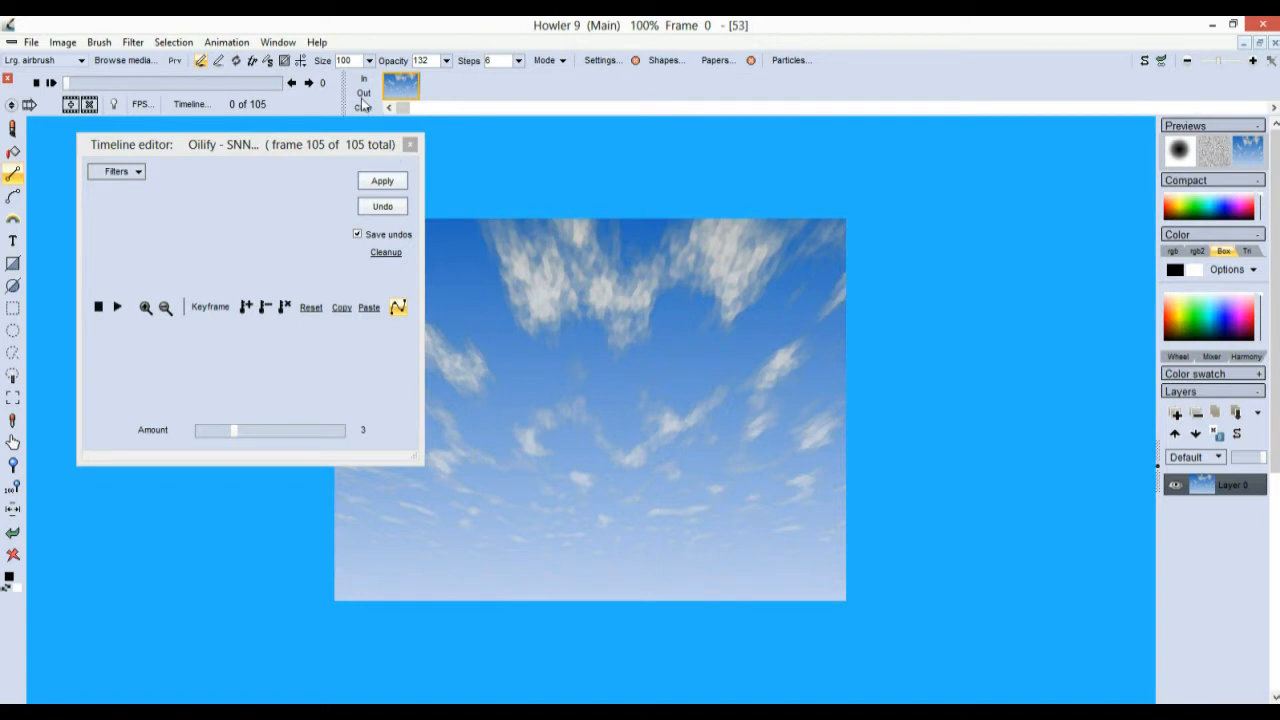
{"action": "left_click", "coordinate": [277, 44]}
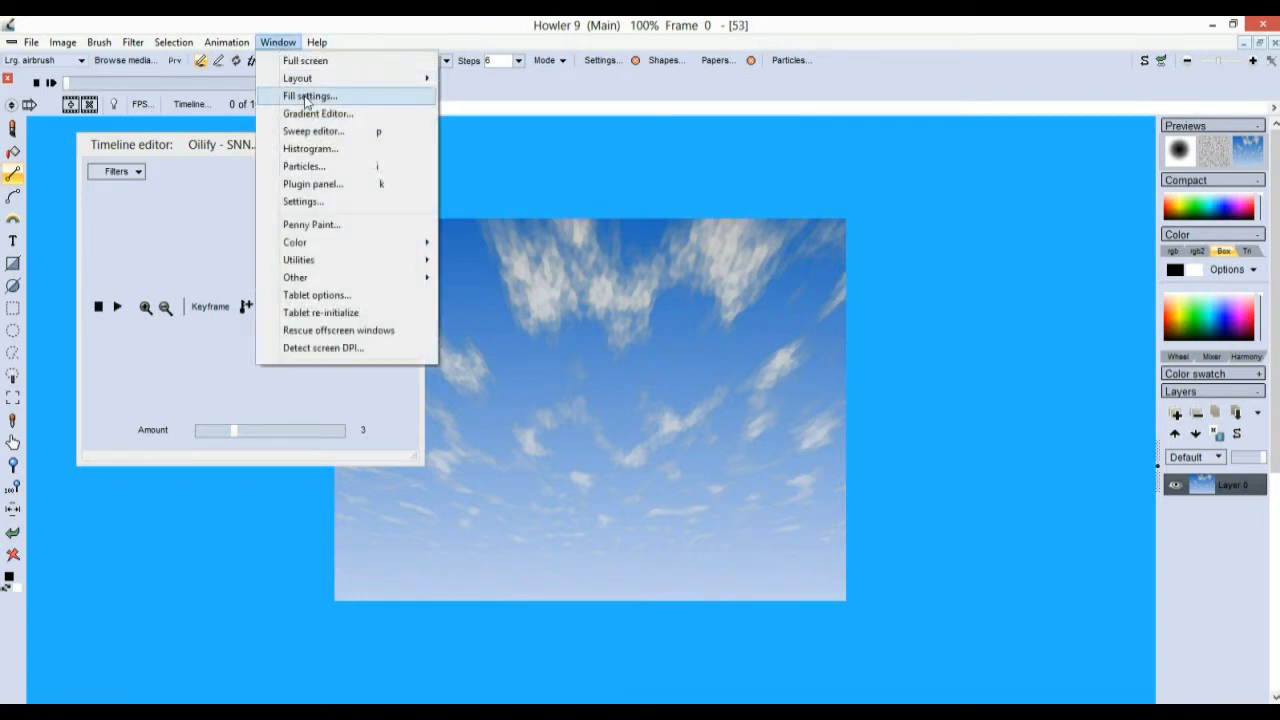
{"action": "mouse_move", "coordinate": [312, 80]}
{"action": "mouse_move", "coordinate": [518, 206]}
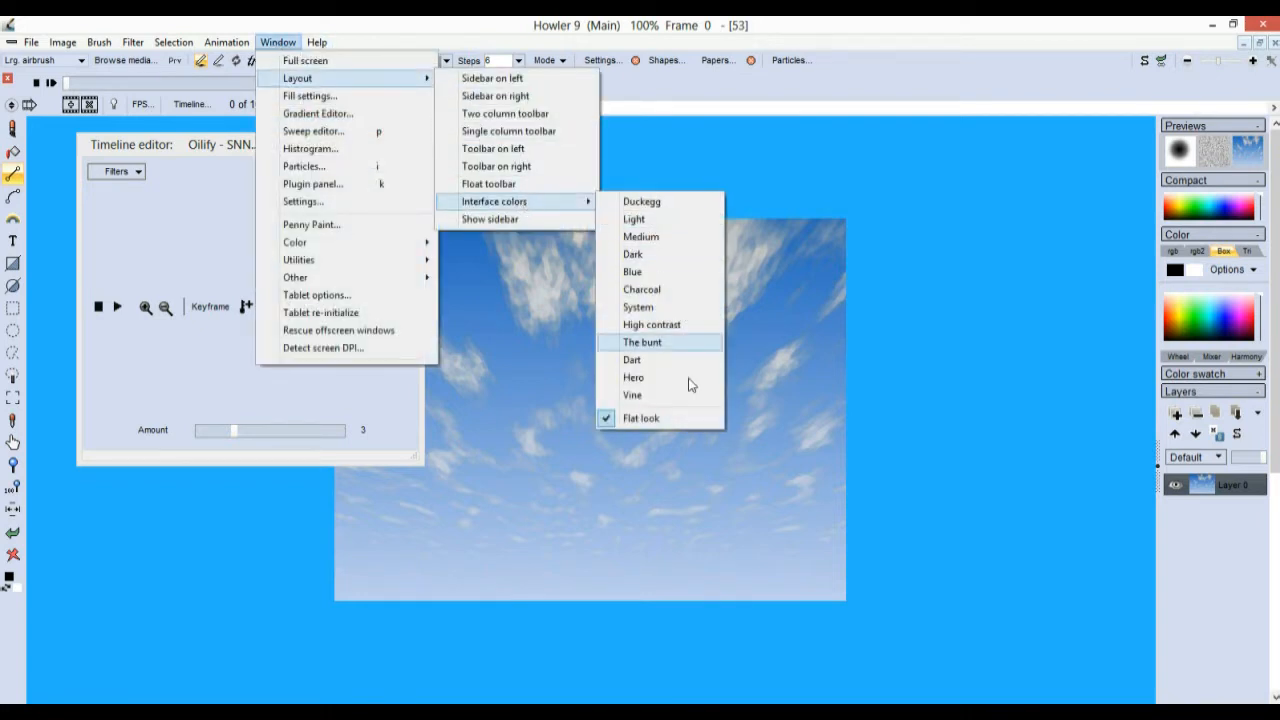
{"action": "left_click", "coordinate": [642, 396]}
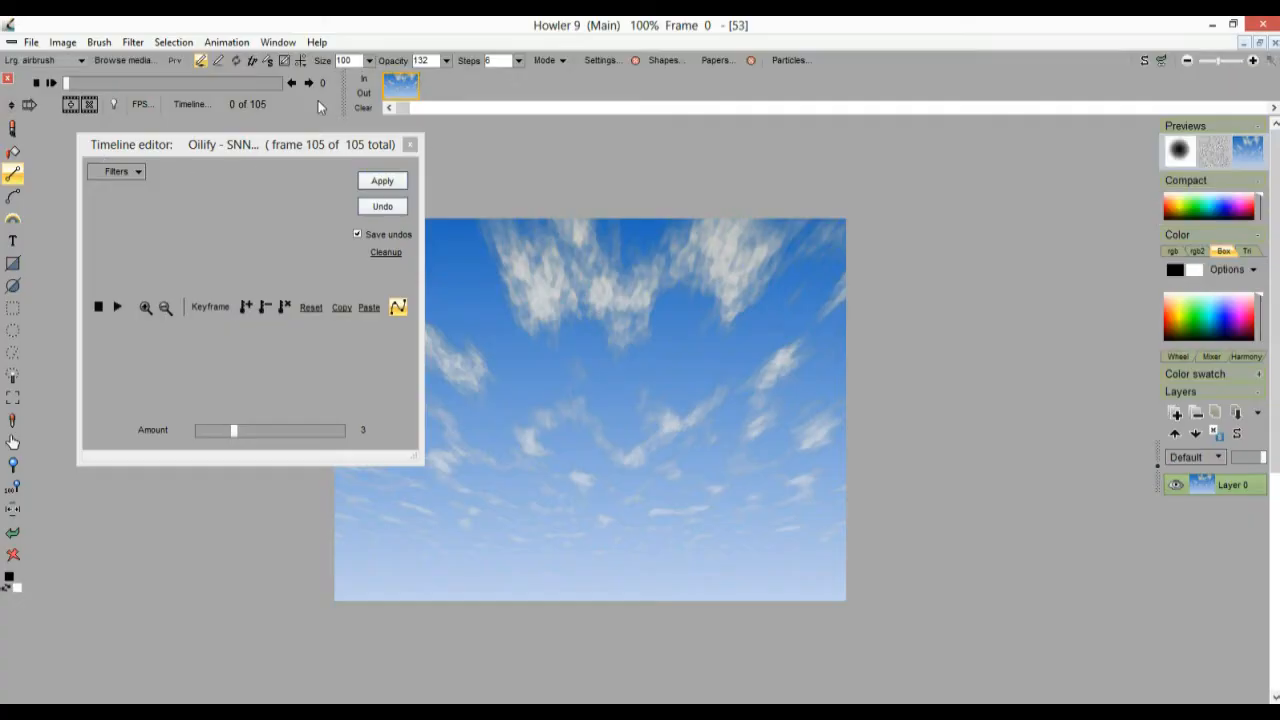
Try The bunt scheme, settle on Hero, and move the Timeline editor slightly lower
{"action": "left_click", "coordinate": [278, 42]}
{"action": "mouse_move", "coordinate": [300, 85]}
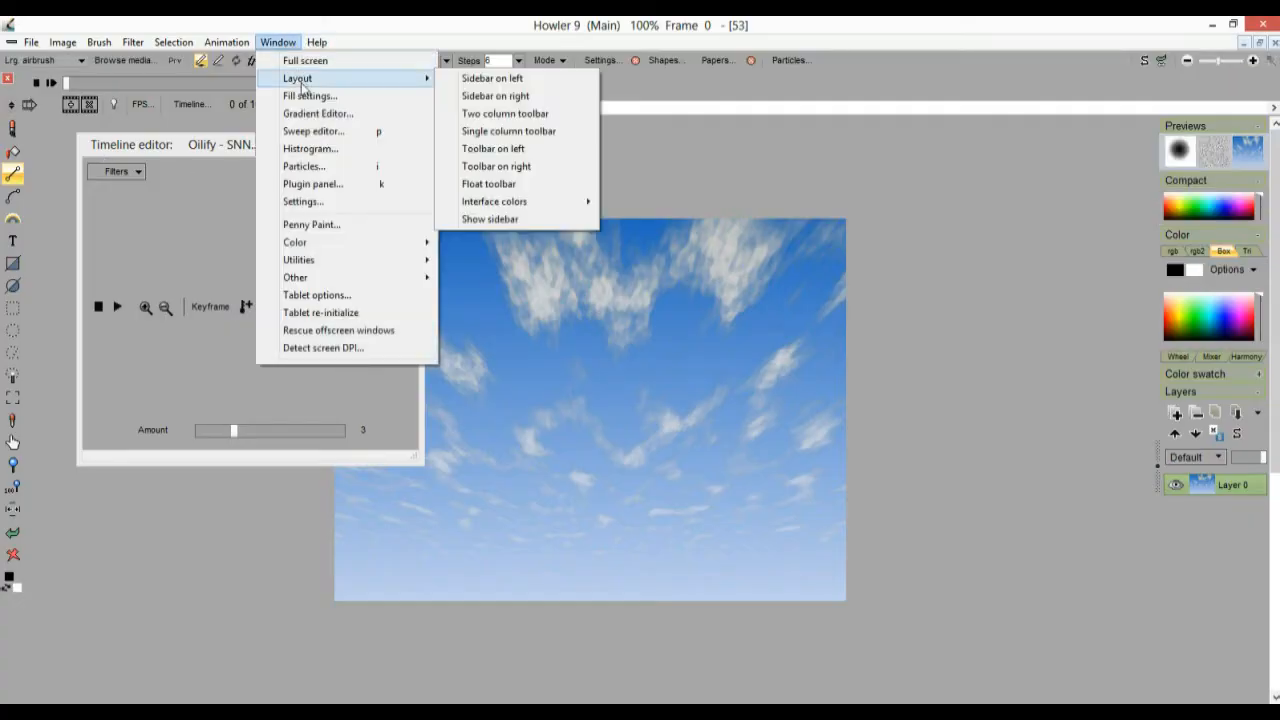
{"action": "mouse_move", "coordinate": [528, 203]}
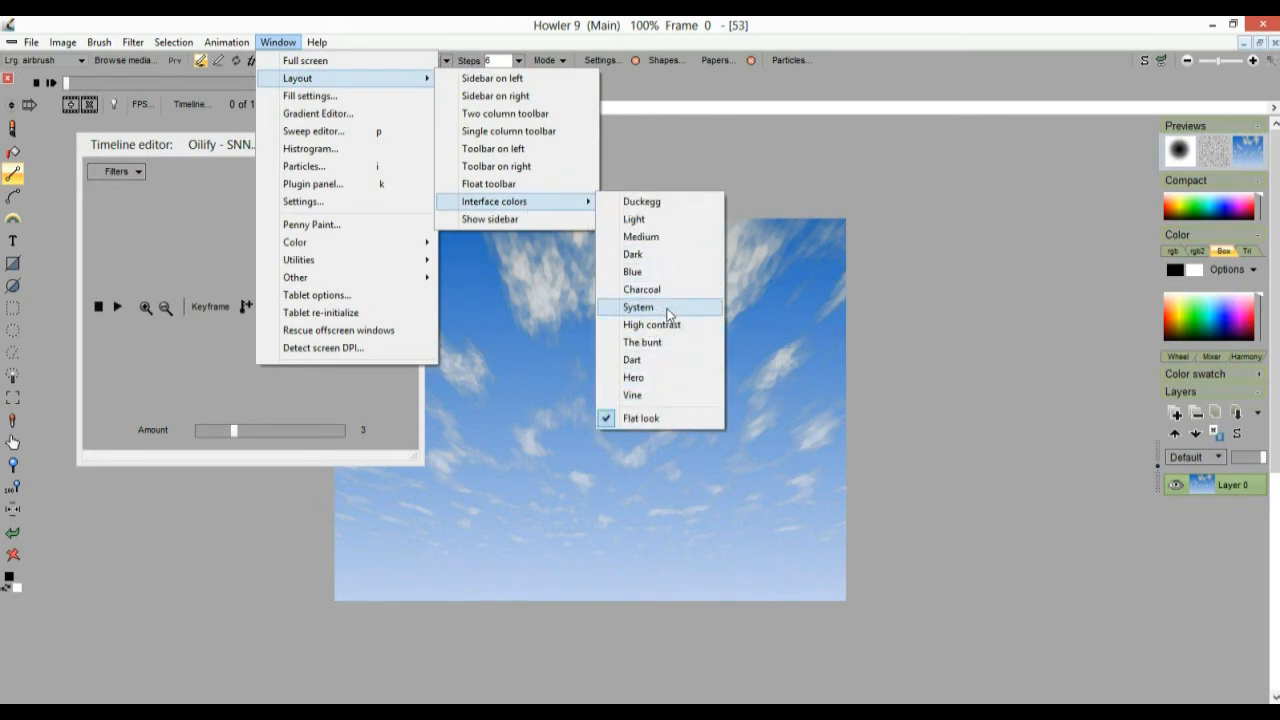
{"action": "left_click", "coordinate": [662, 342]}
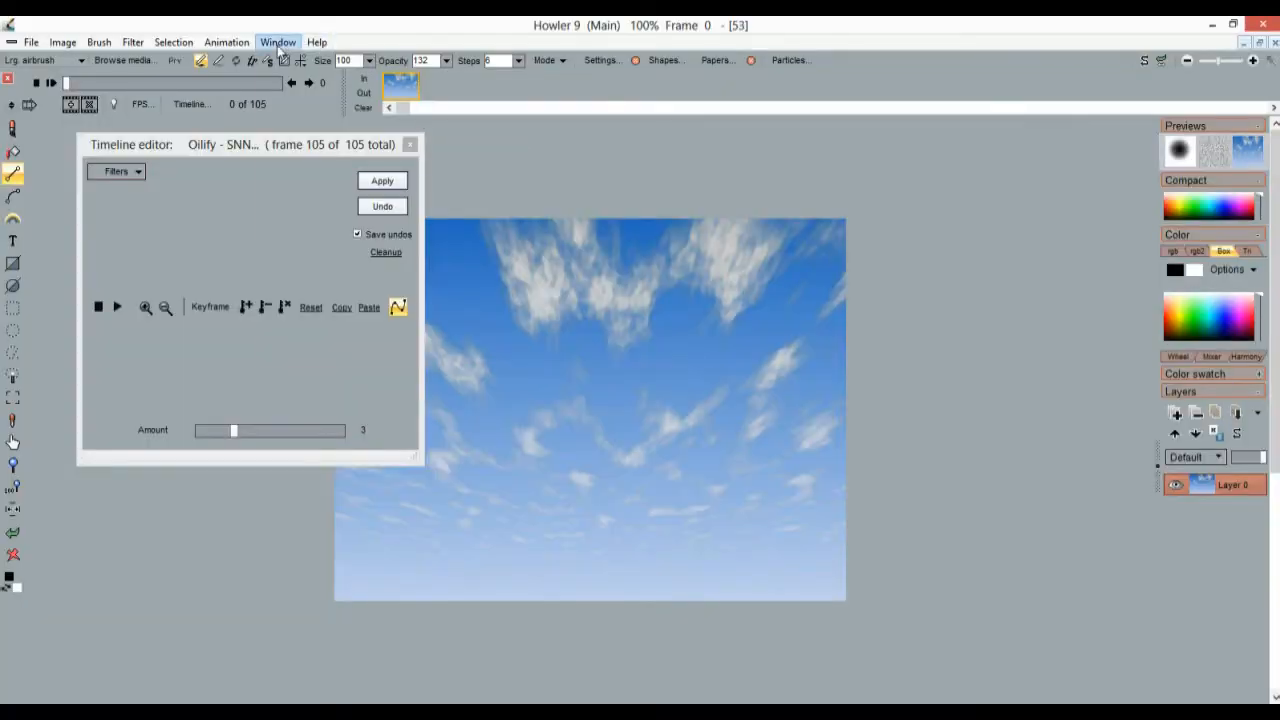
{"action": "left_click", "coordinate": [279, 44]}
{"action": "mouse_move", "coordinate": [290, 79]}
{"action": "mouse_move", "coordinate": [528, 202]}
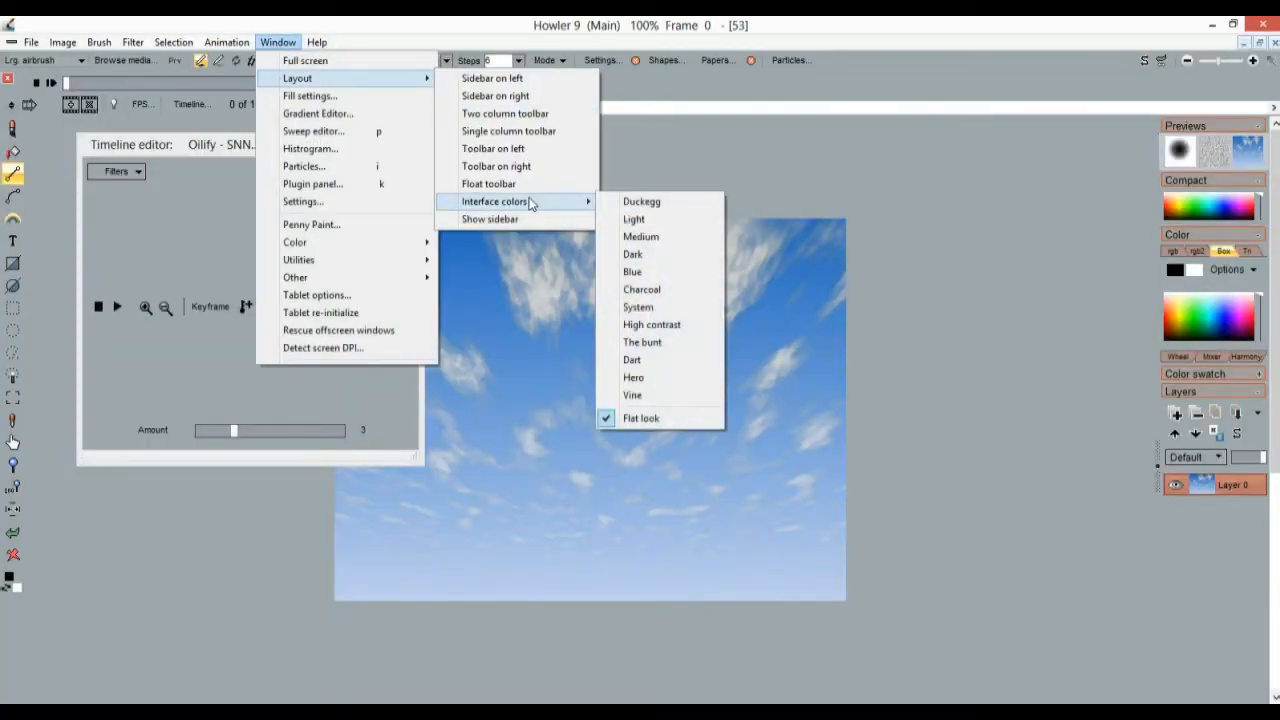
{"action": "left_click", "coordinate": [634, 380]}
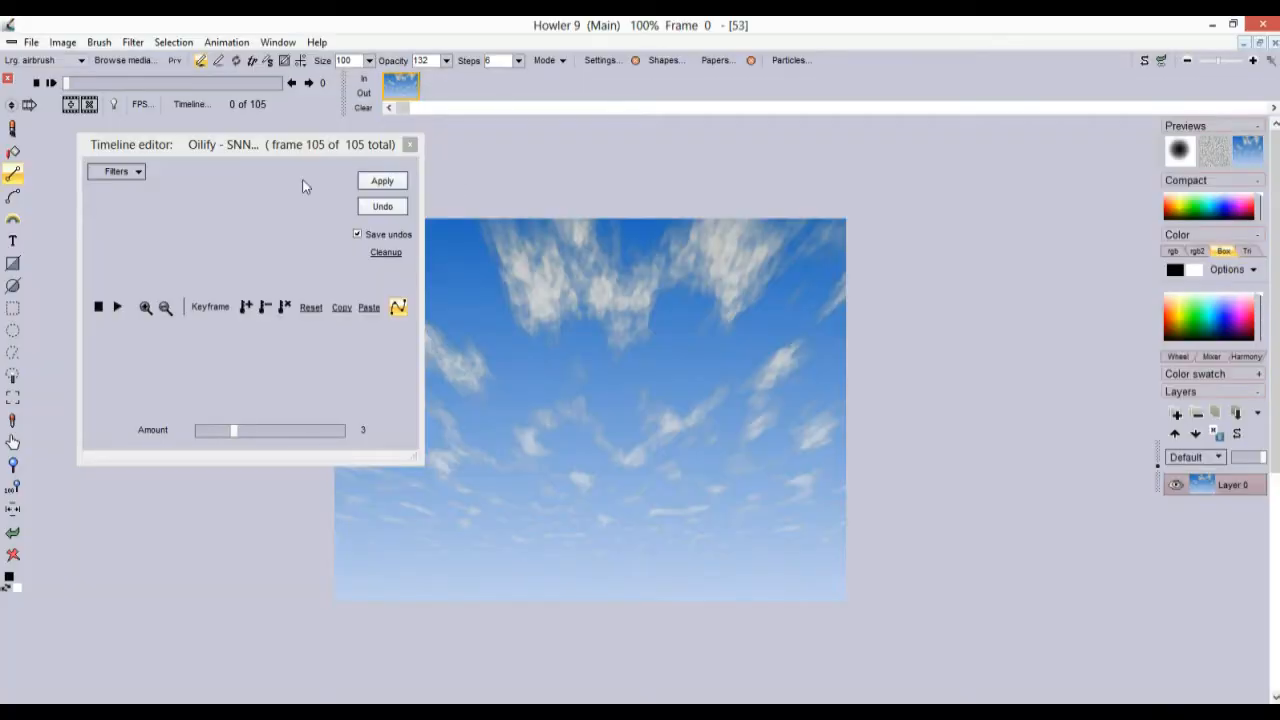
{"action": "left_click_drag", "start_coordinate": [288, 146], "coordinate": [284, 185]}
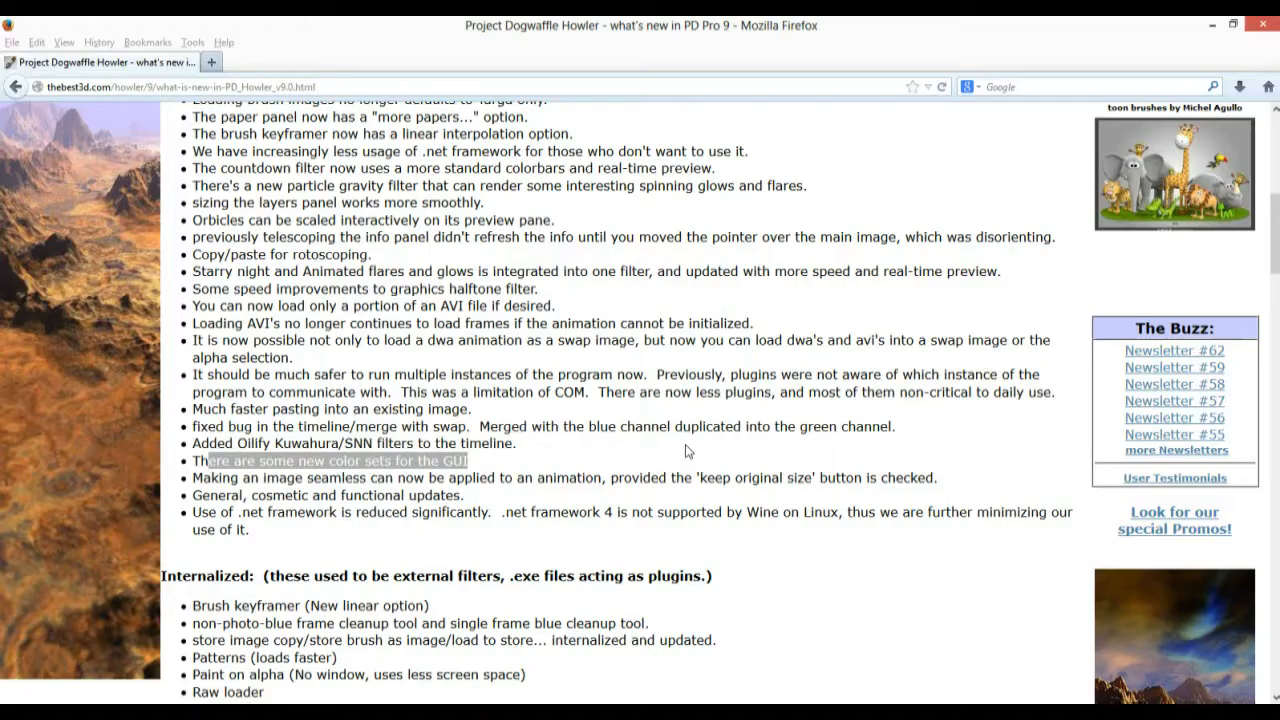
{"action": "left_click_drag", "start_coordinate": [208, 461], "coordinate": [468, 461]}
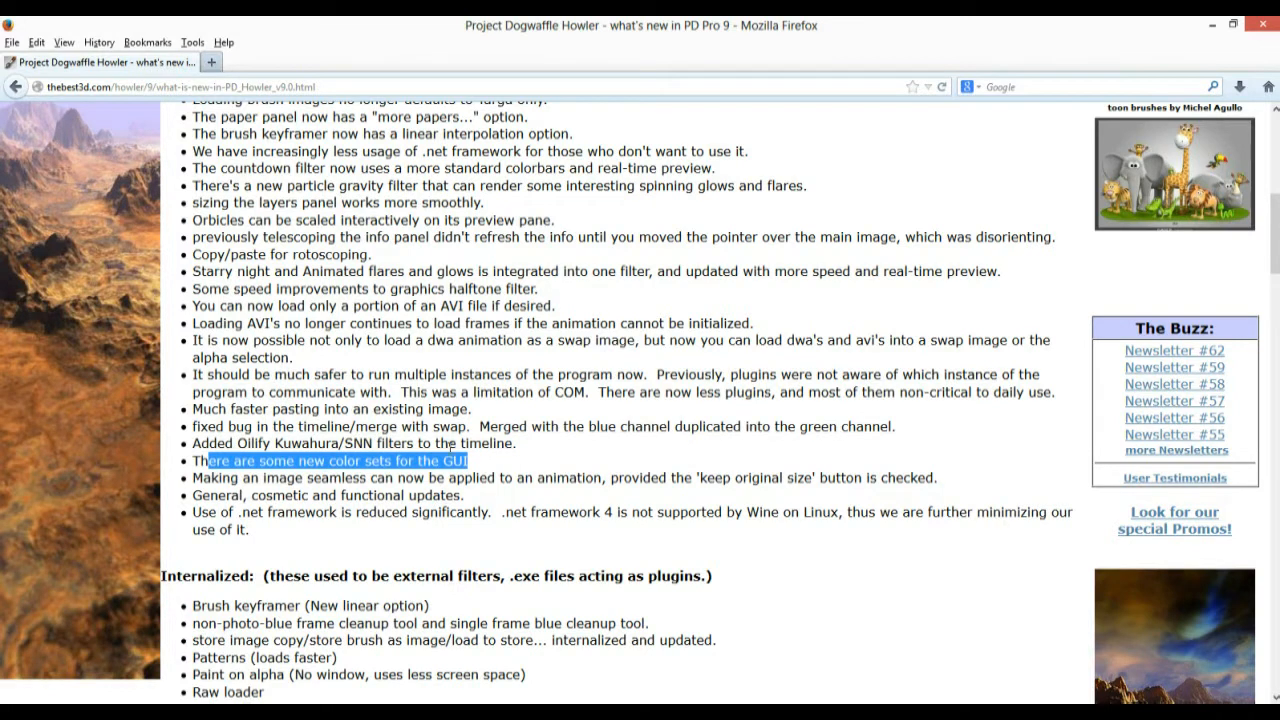
In Firefox, highlight the note about making animations seamless, then return to Howler
{"action": "left_click", "coordinate": [268, 482]}
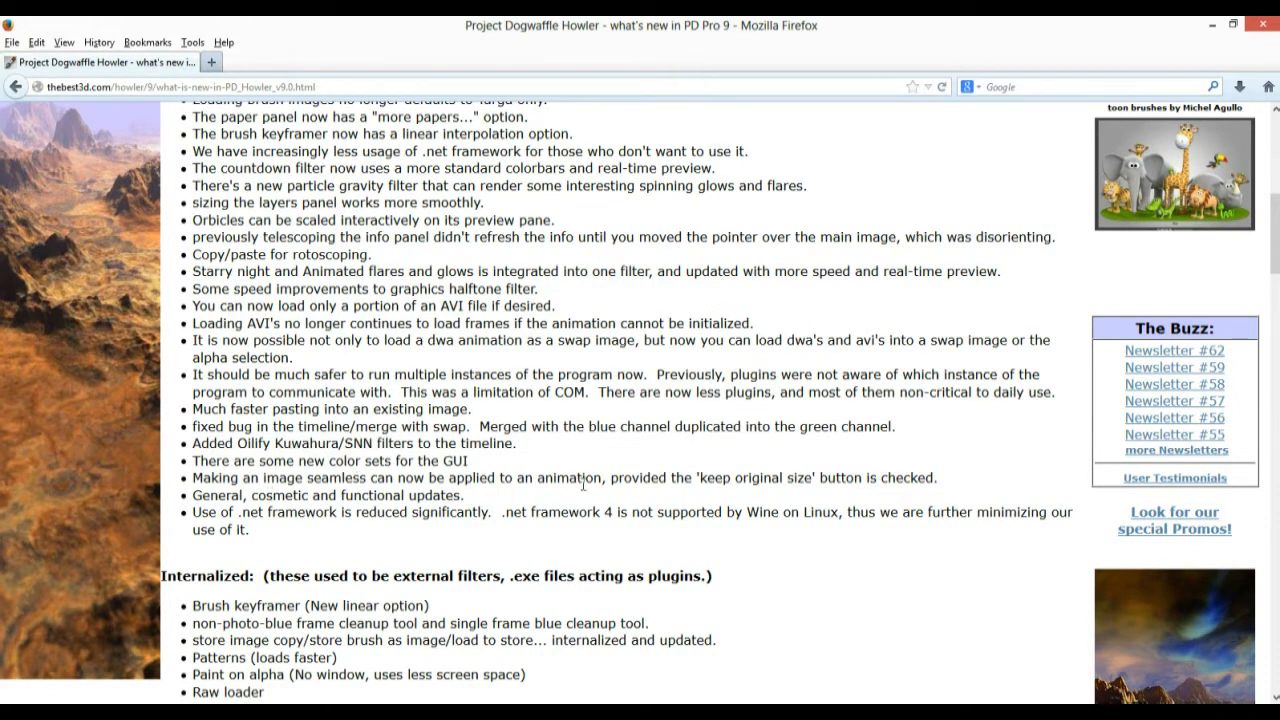
{"action": "left_click_drag", "start_coordinate": [207, 478], "coordinate": [935, 479]}
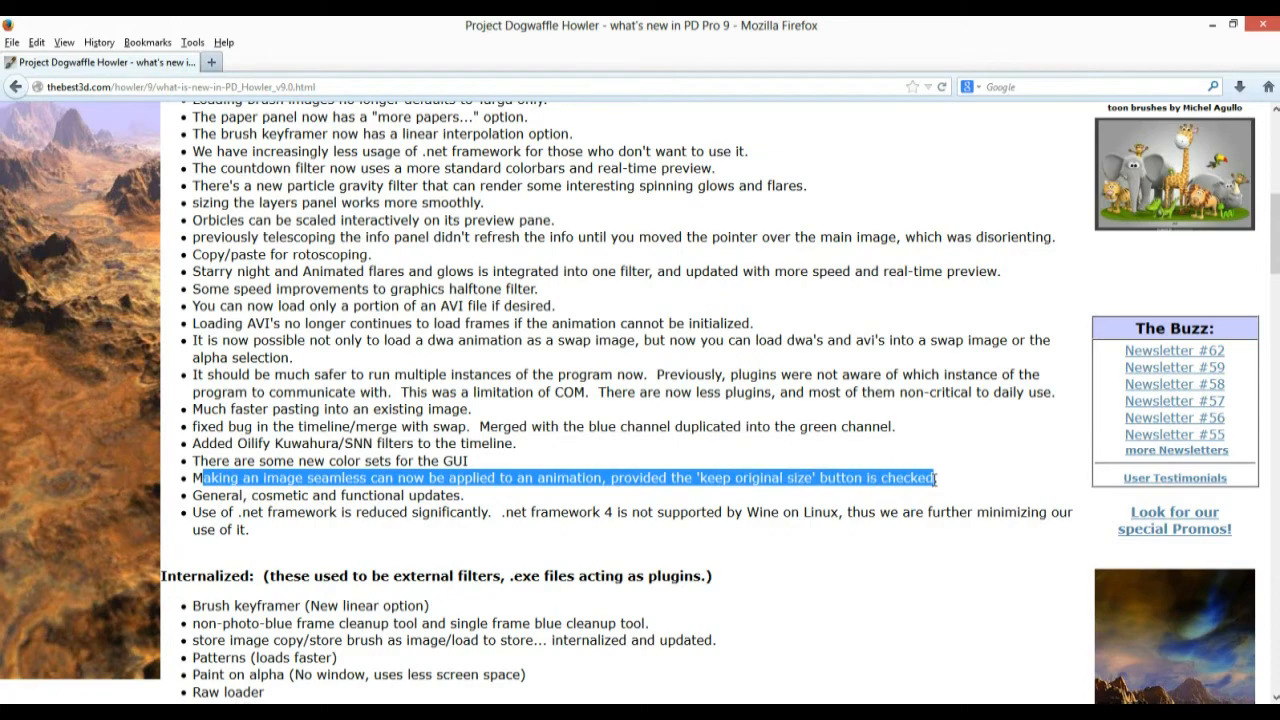
{"action": "key", "text": "alt+Tab"}
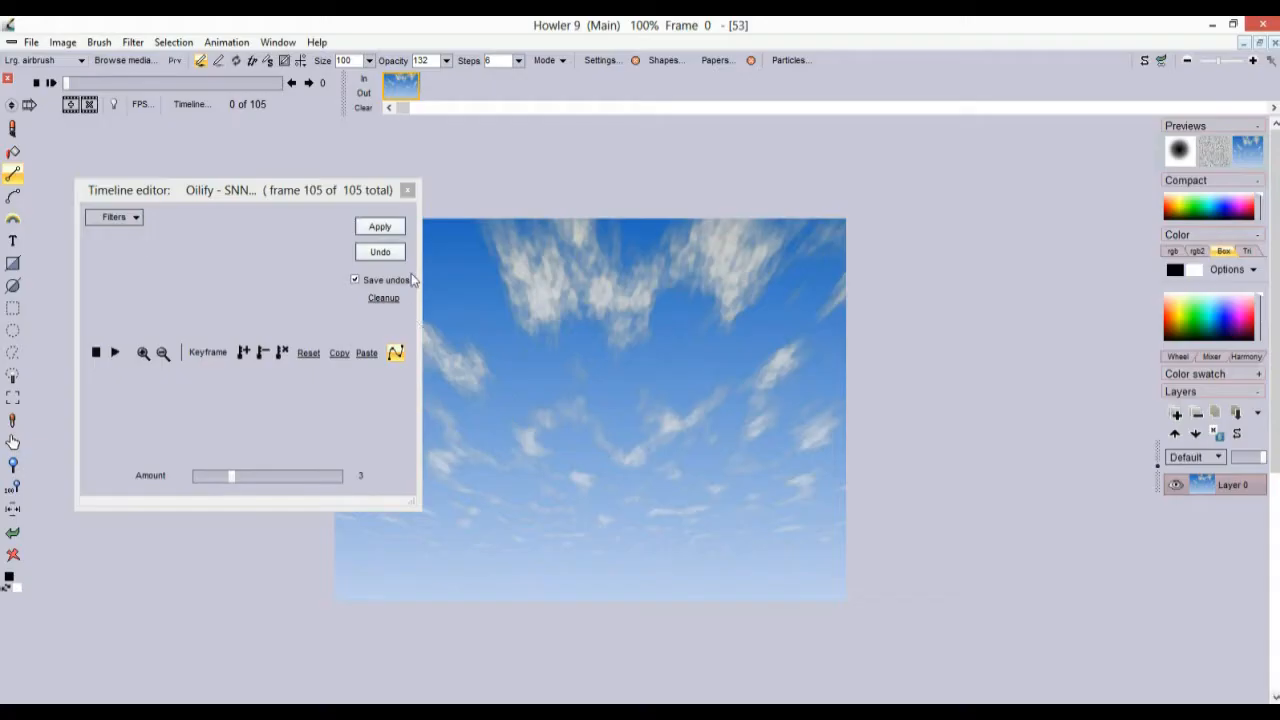
Close the Timeline editor and free the 105-frame sky animation, confirming the prompt
{"action": "left_click", "coordinate": [405, 188]}
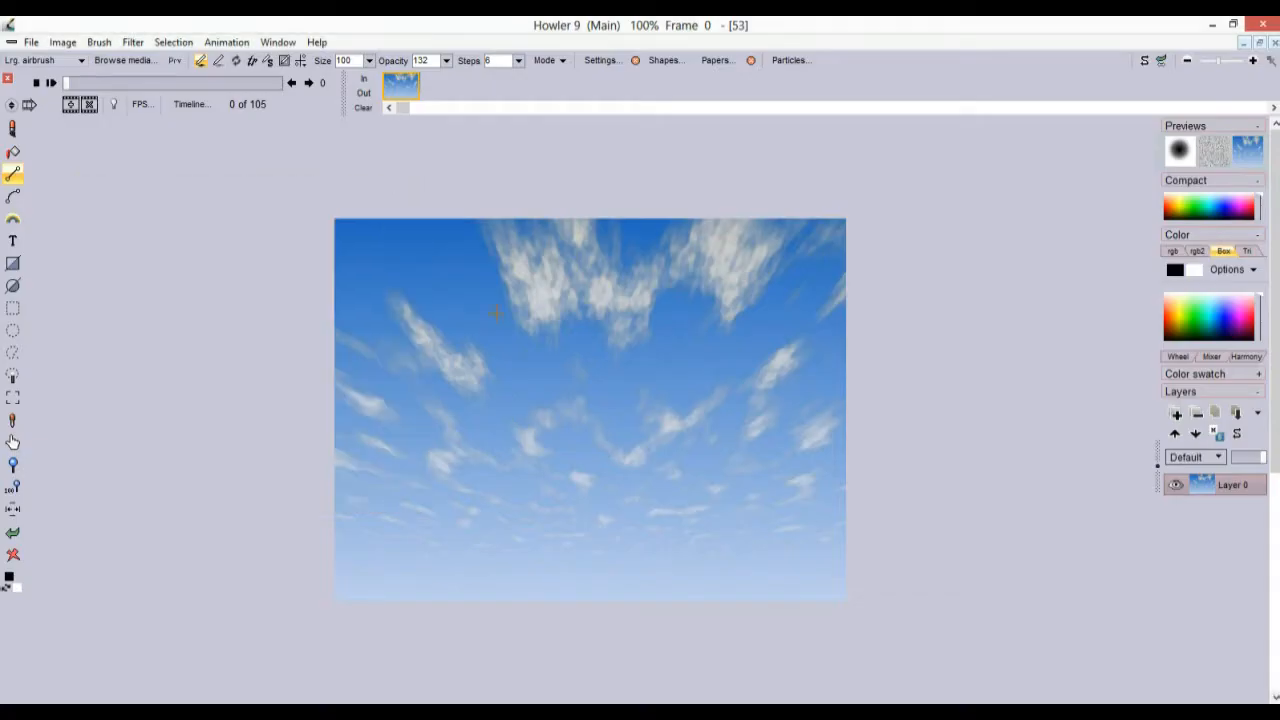
{"action": "scroll", "coordinate": [570, 388], "scroll_direction": "up", "scroll_amount": 4}
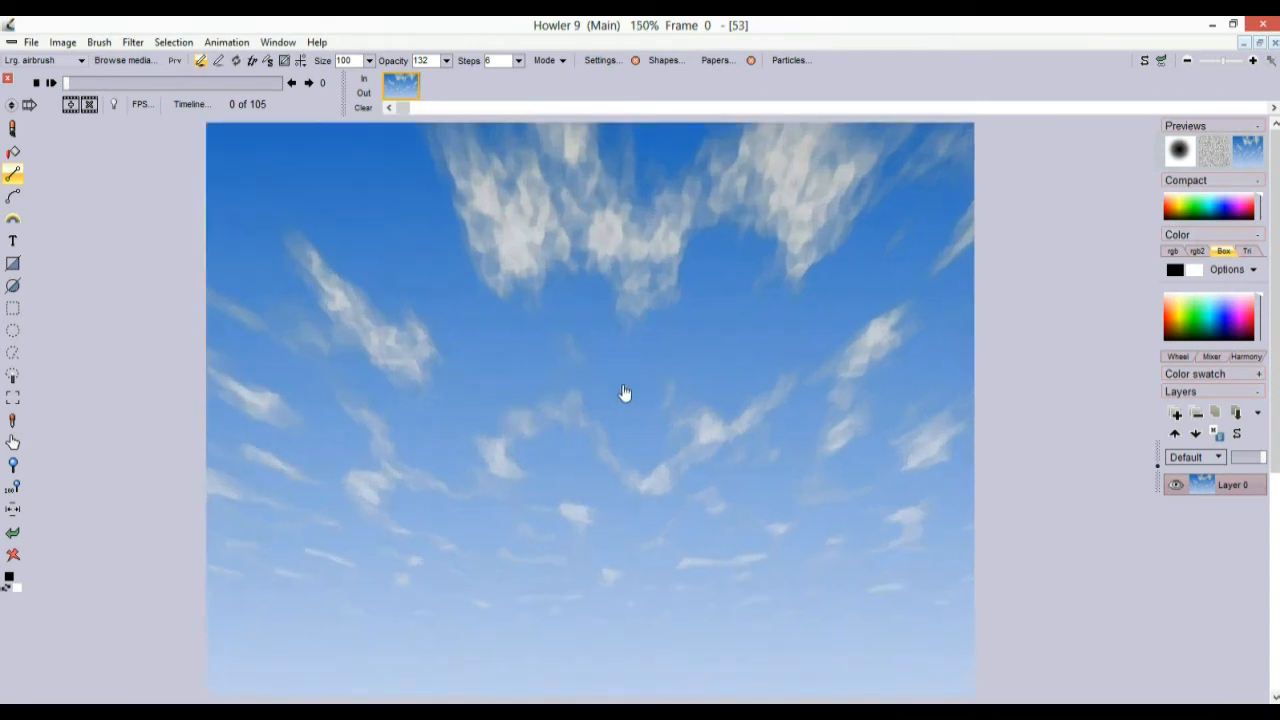
{"action": "left_click", "coordinate": [238, 46]}
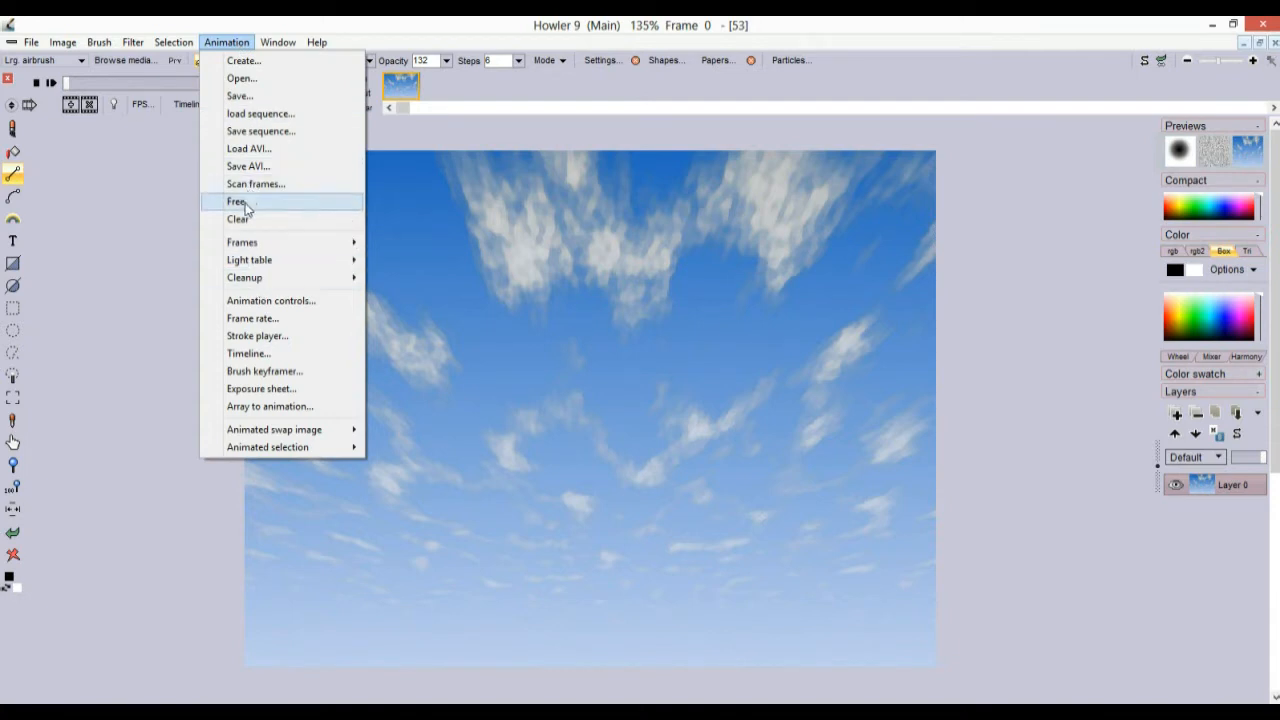
{"action": "left_click", "coordinate": [245, 203]}
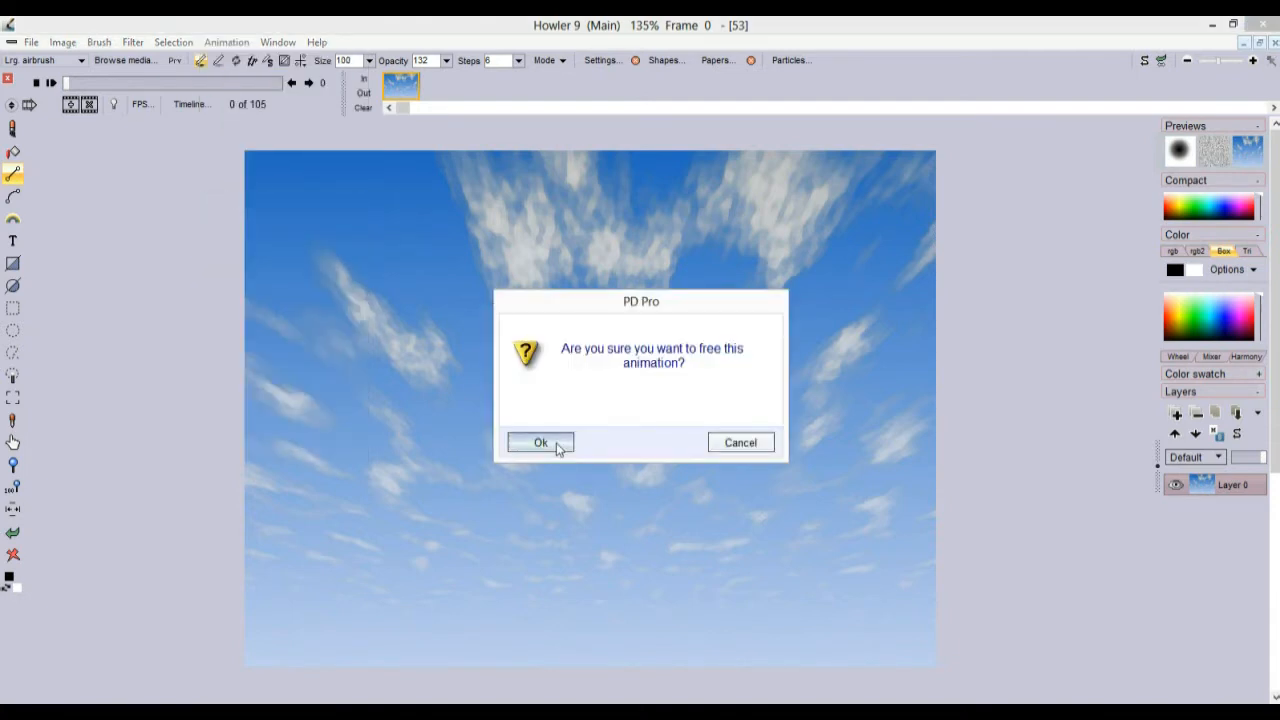
{"action": "left_click", "coordinate": [556, 442]}
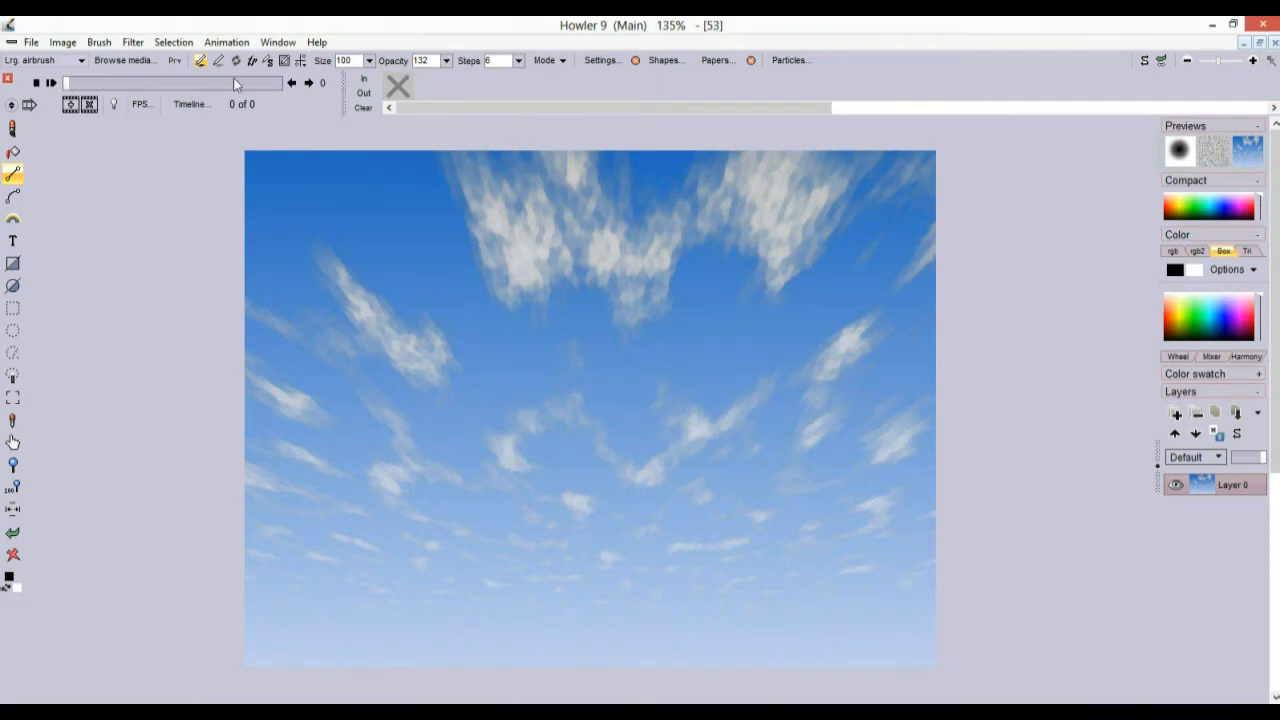
Browse the Filter menu's Transform options and close it without applying anything
{"action": "left_click", "coordinate": [31, 105]}
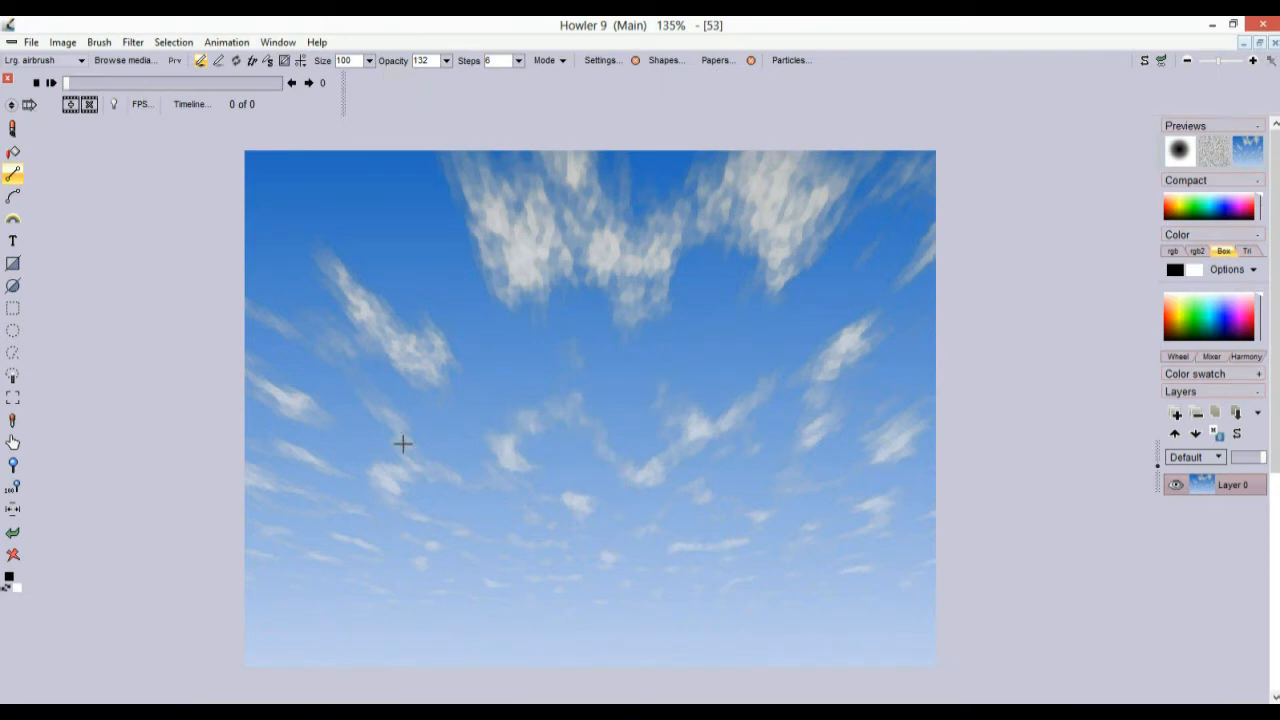
{"action": "scroll", "coordinate": [534, 369], "scroll_direction": "up", "scroll_amount": 4}
{"action": "scroll", "coordinate": [423, 374], "scroll_direction": "down", "scroll_amount": 4}
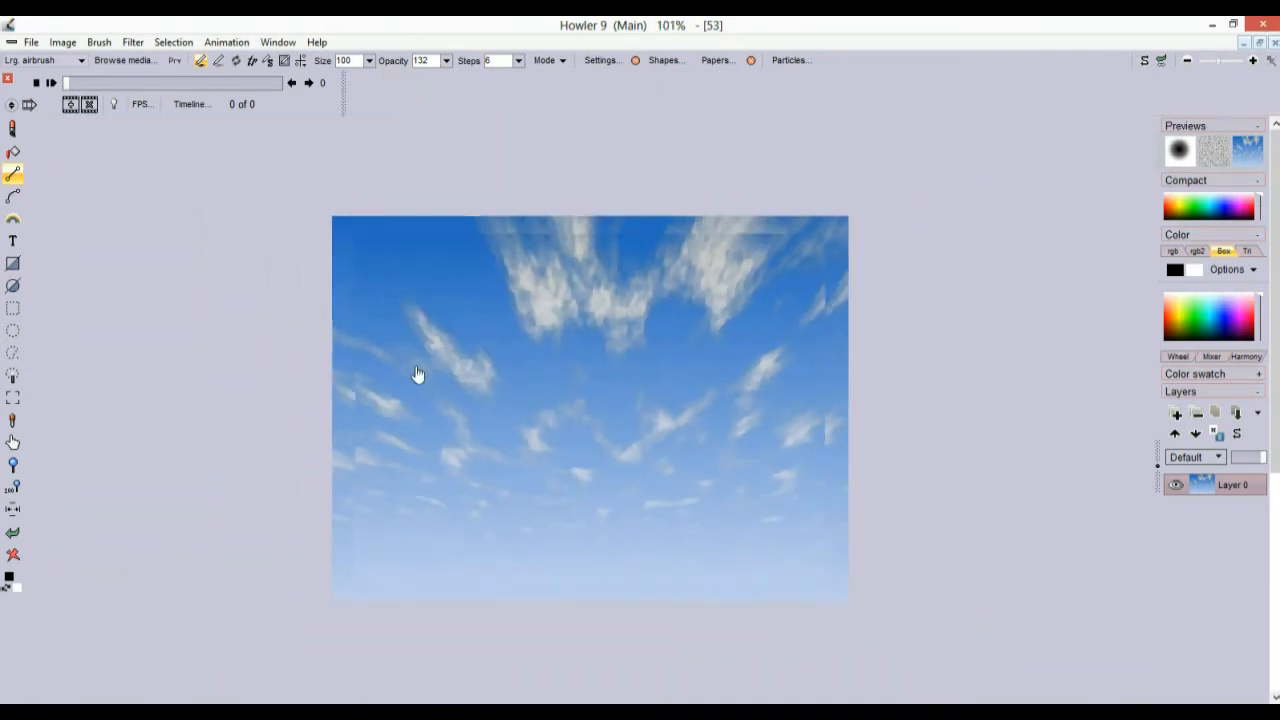
{"action": "scroll", "coordinate": [486, 371], "scroll_direction": "up", "scroll_amount": 2}
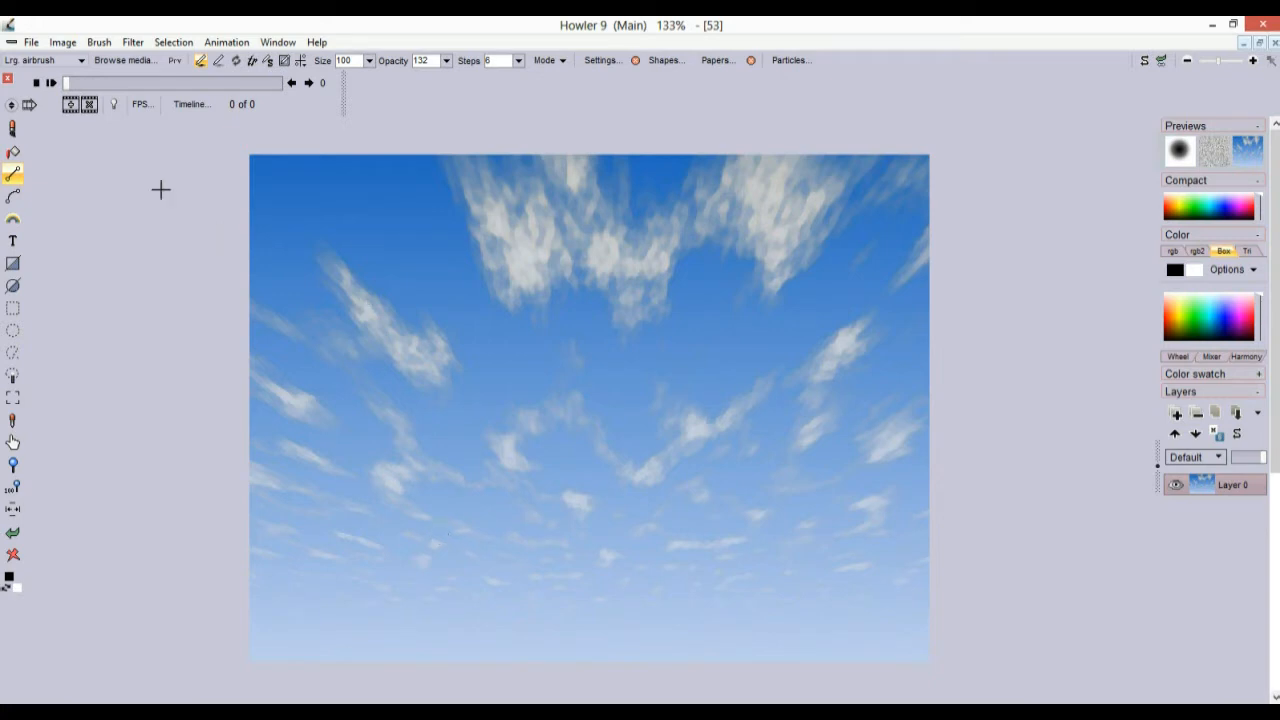
{"action": "left_click", "coordinate": [133, 42]}
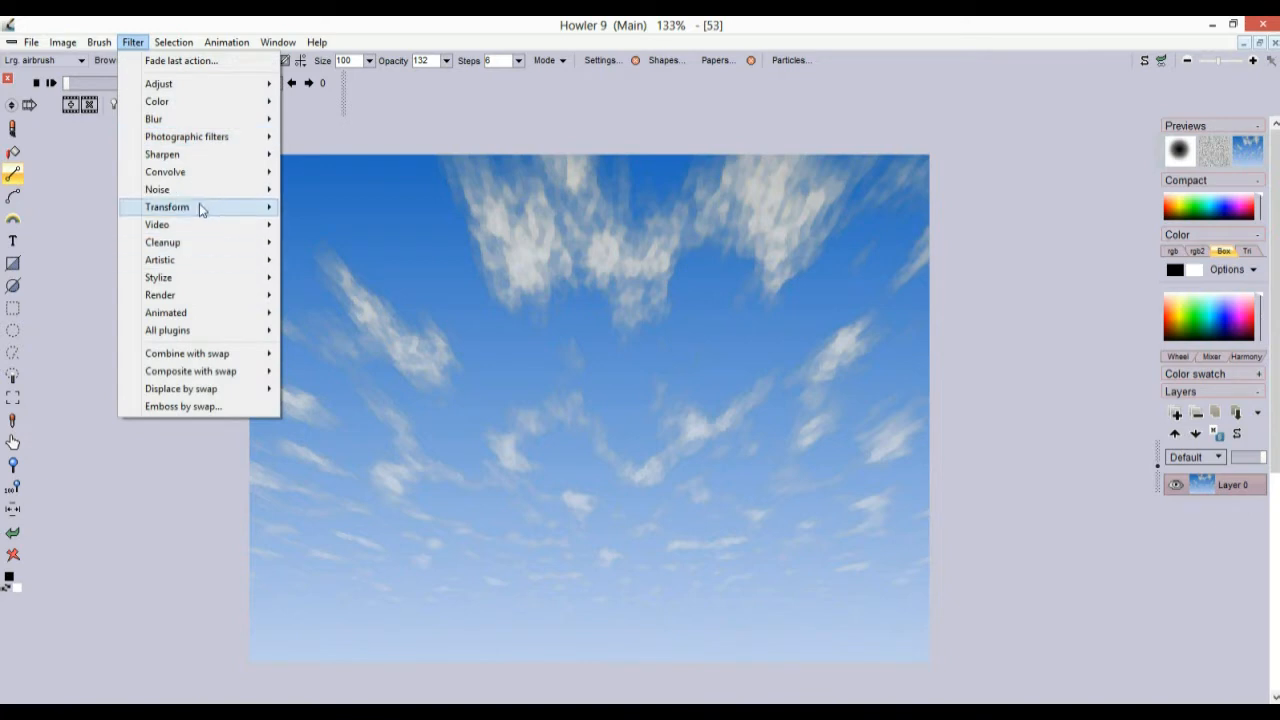
{"action": "mouse_move", "coordinate": [196, 210]}
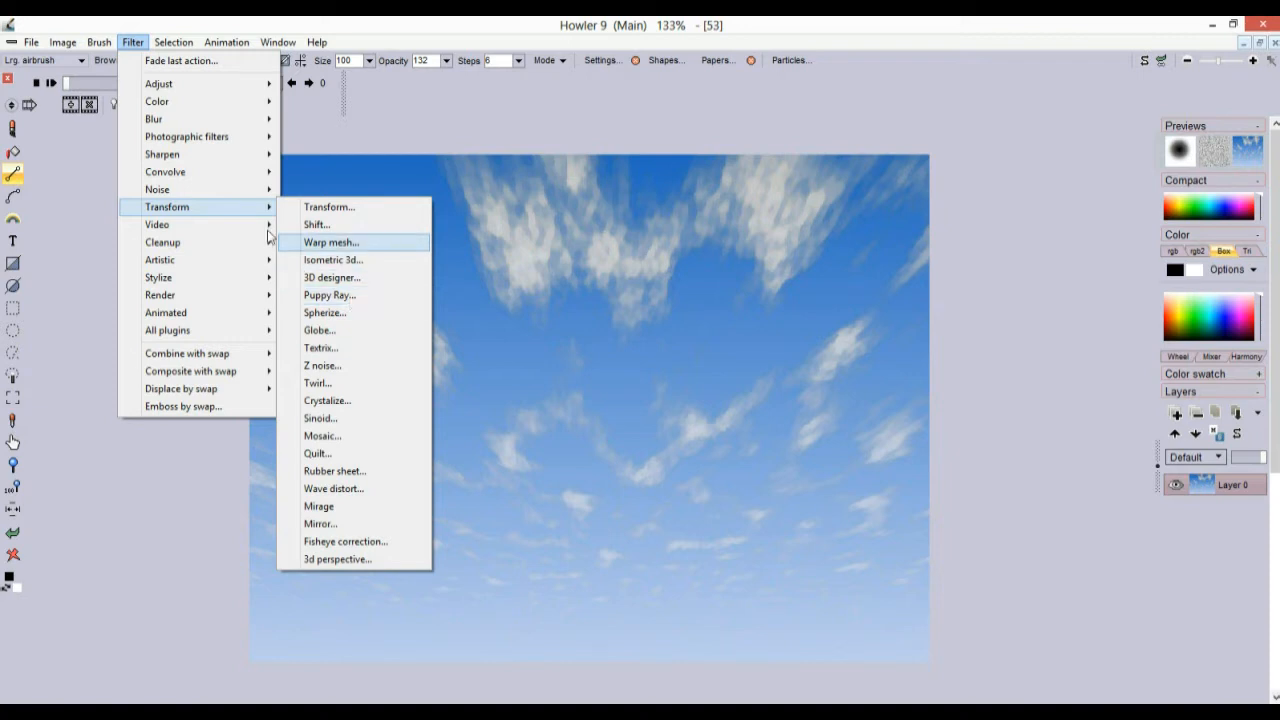
{"action": "left_click", "coordinate": [215, 20]}
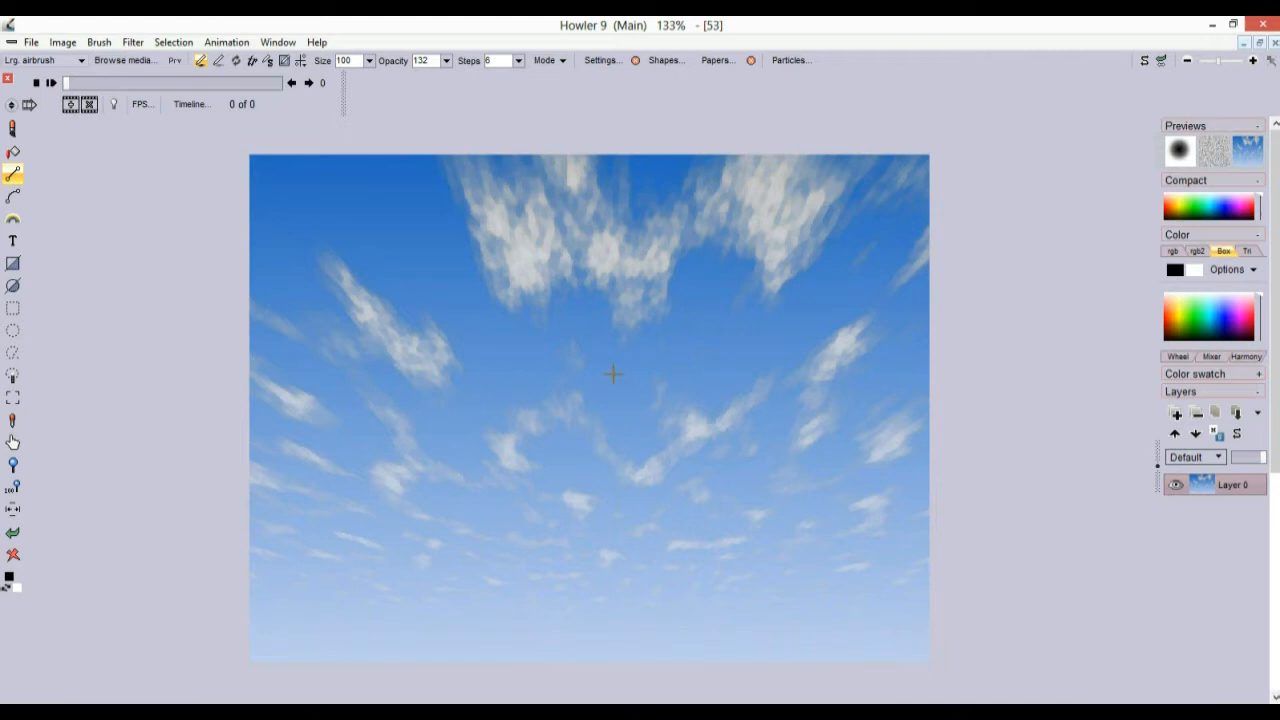
Make the whole sky image the current brush with Brush > Use selected as brush
{"action": "left_click", "coordinate": [139, 45]}
{"action": "mouse_move", "coordinate": [106, 47]}
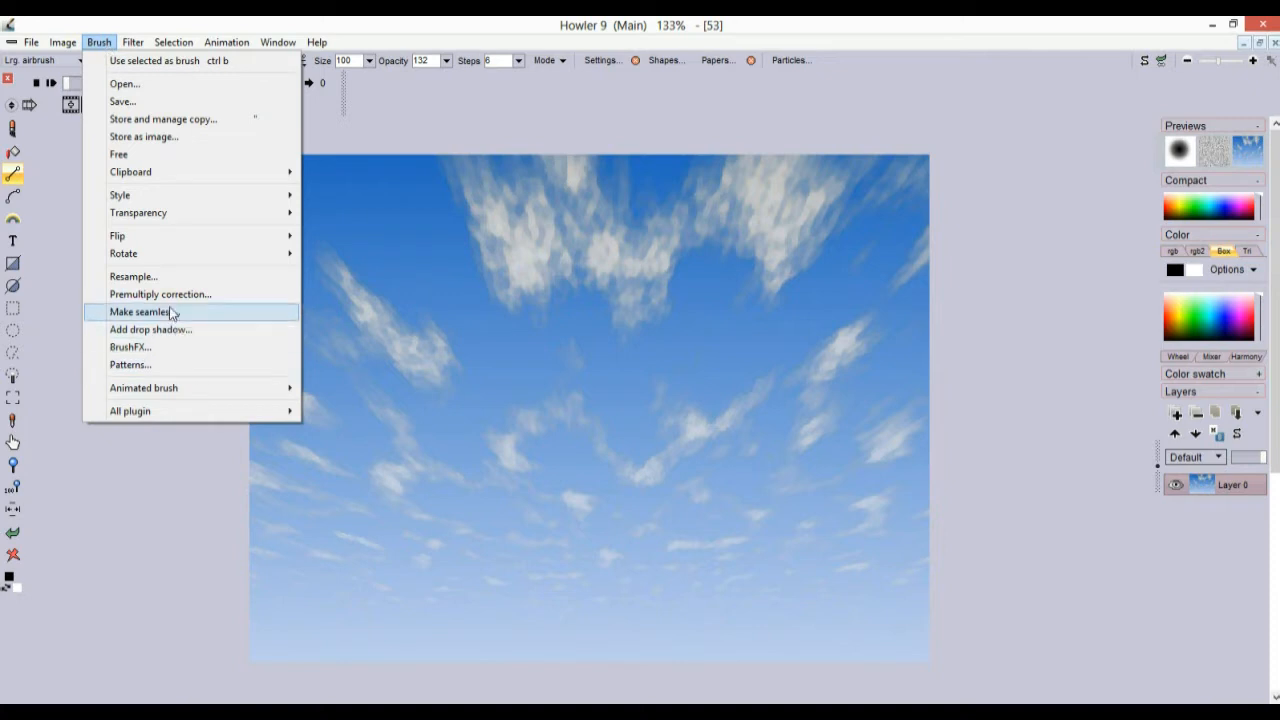
{"action": "left_click", "coordinate": [104, 42]}
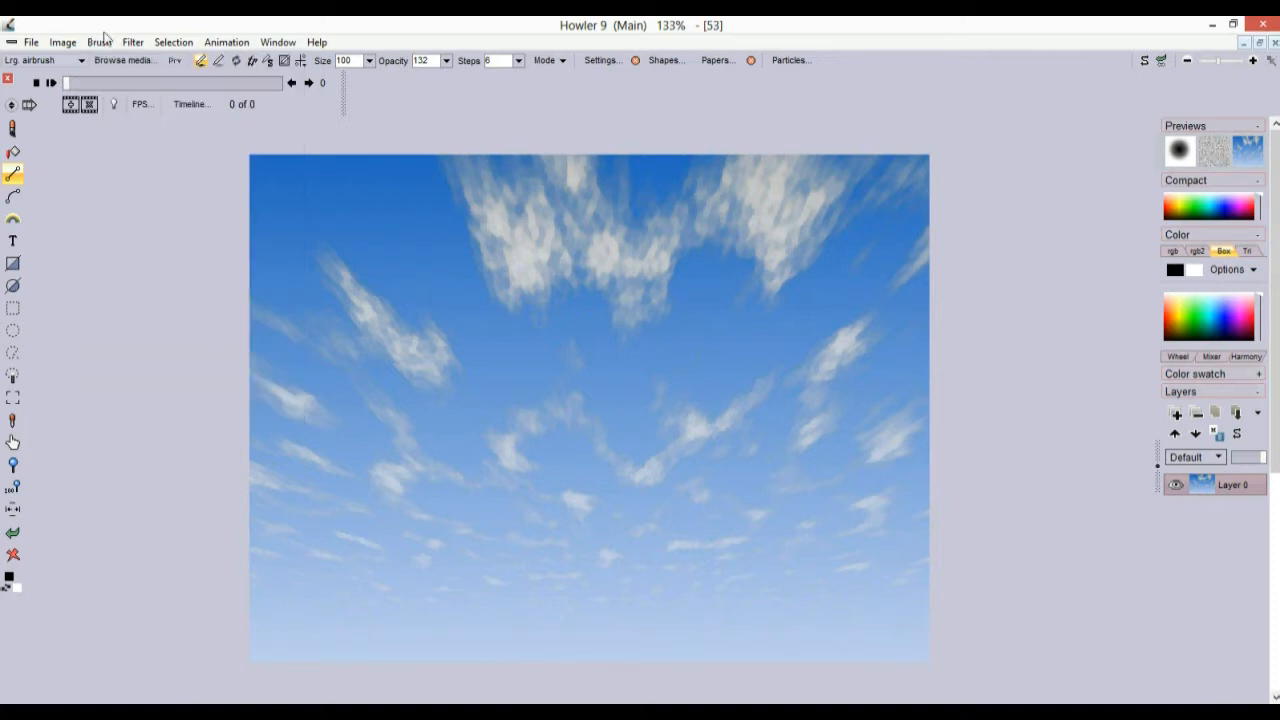
{"action": "left_click", "coordinate": [101, 45]}
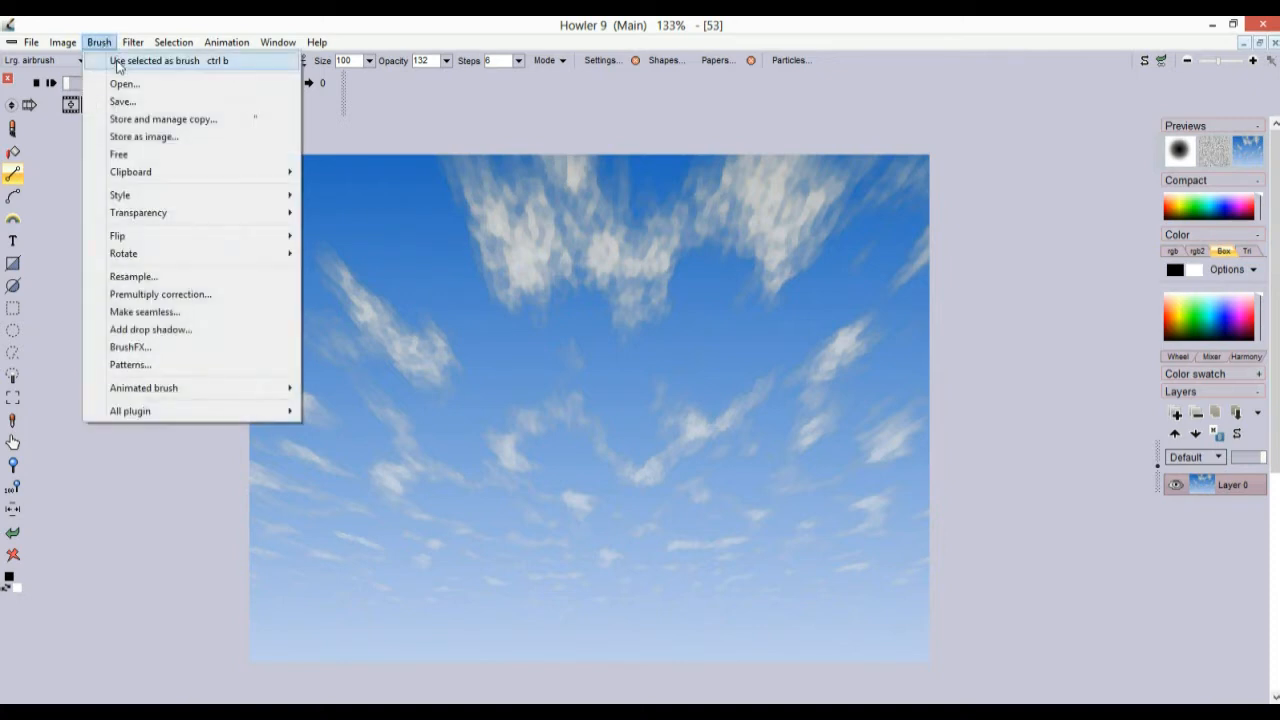
{"action": "left_click", "coordinate": [118, 62]}
{"action": "left_click", "coordinate": [106, 45]}
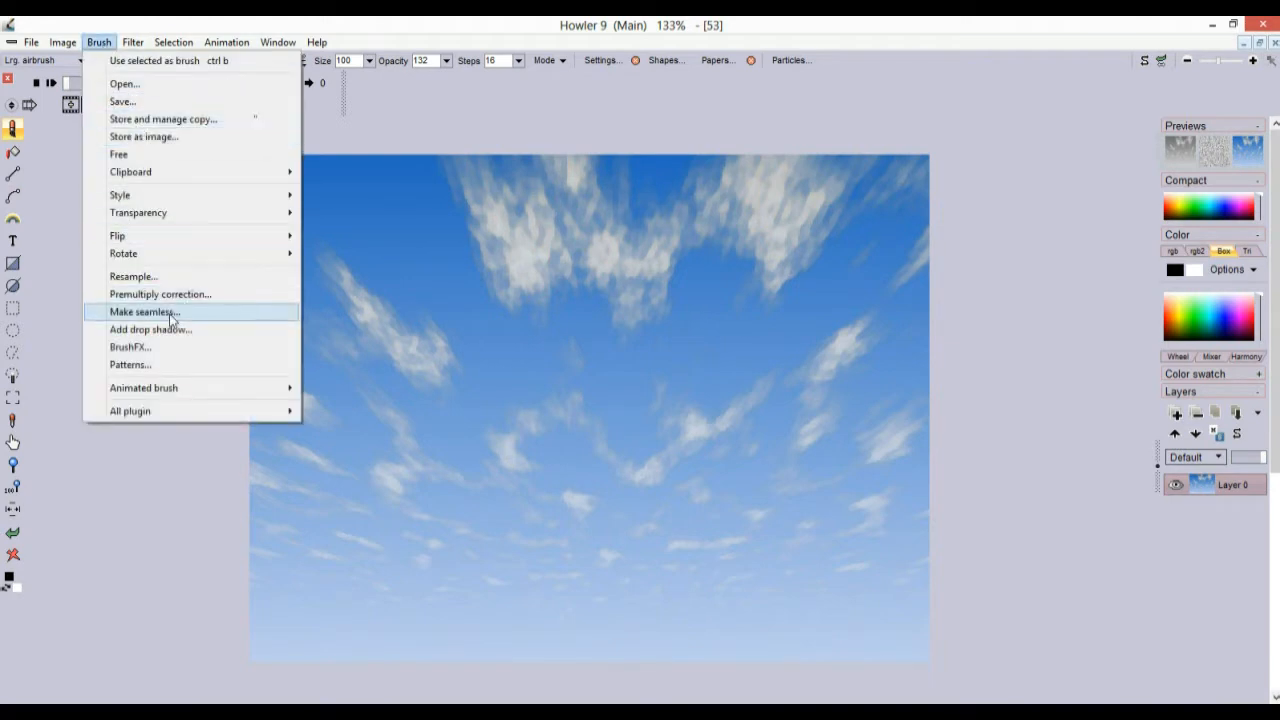
Make the sky brush seamless with 14% trim, keeping its original size
{"action": "left_click", "coordinate": [170, 314]}
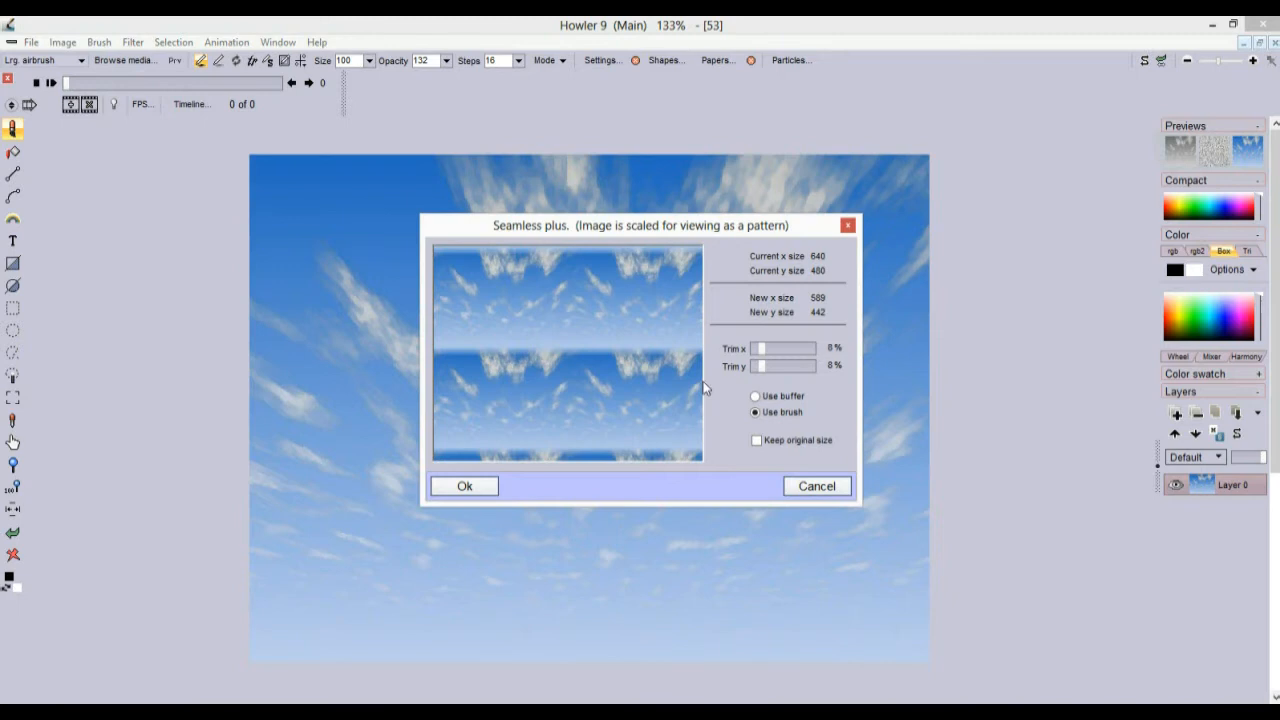
{"action": "mouse_move", "coordinate": [760, 348]}
{"action": "left_mouse_down"}
{"action": "mouse_move", "coordinate": [792, 348]}
{"action": "mouse_move", "coordinate": [769, 347]}
{"action": "mouse_move", "coordinate": [769, 367]}
{"action": "left_mouse_up"}
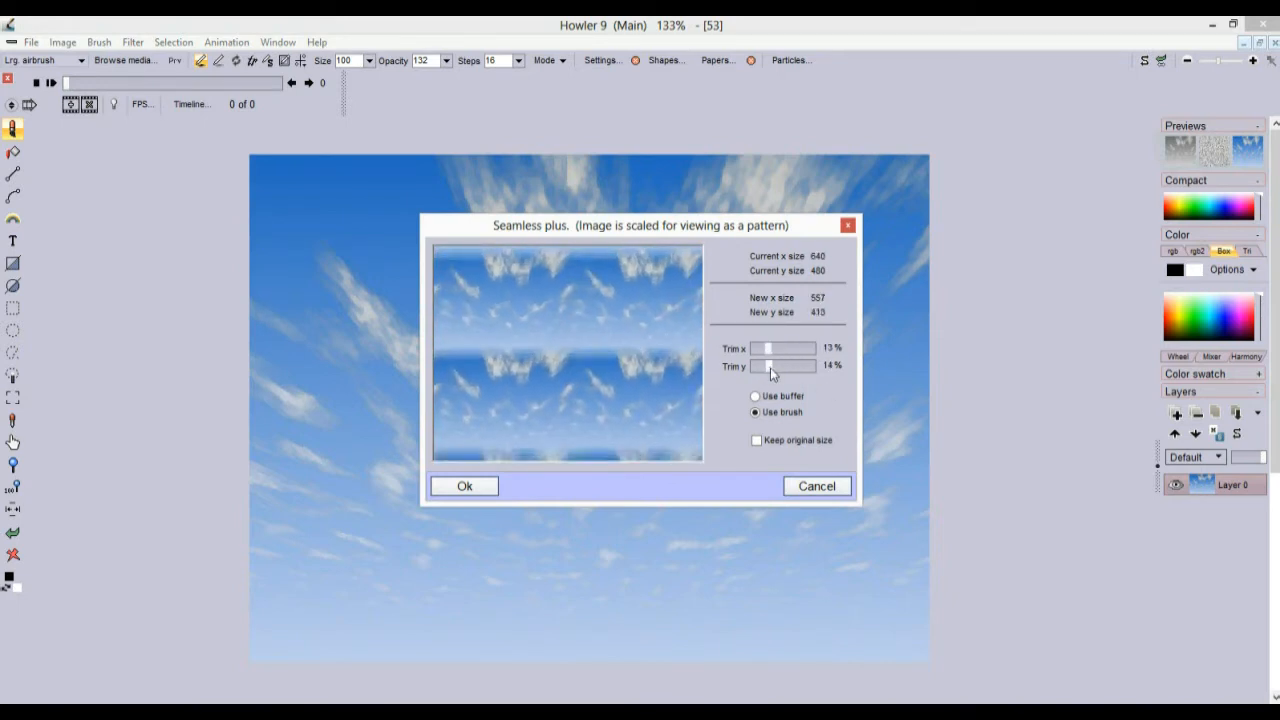
{"action": "left_click", "coordinate": [771, 353]}
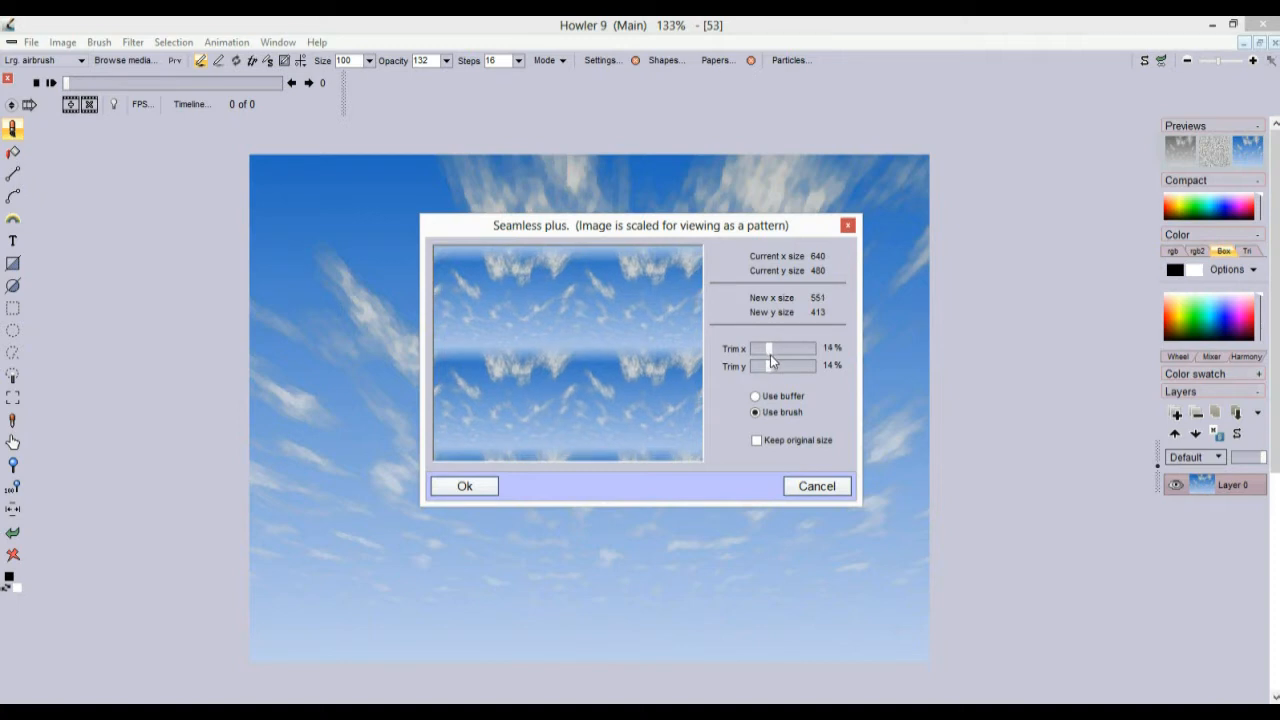
{"action": "left_click", "coordinate": [757, 442]}
{"action": "left_click", "coordinate": [466, 489]}
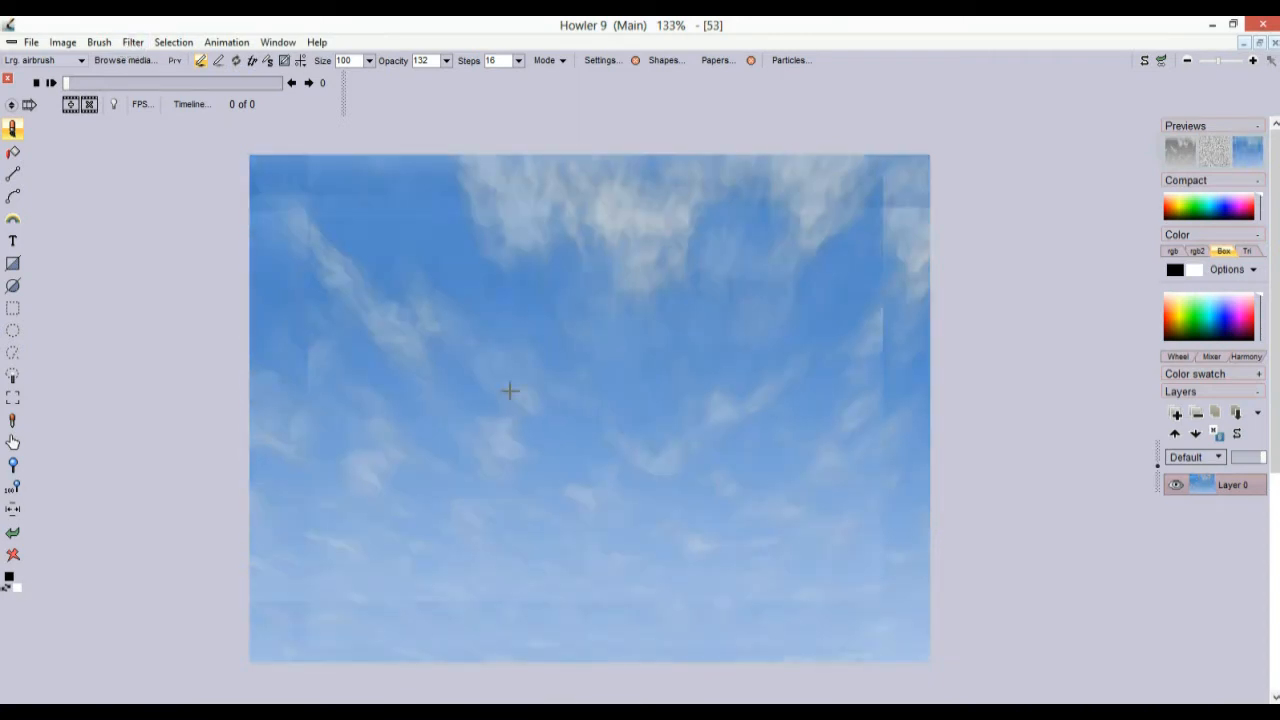
Set brush opacity to 255, paint test strokes of the sky brush, then undo them
{"action": "left_click_drag", "start_coordinate": [572, 400], "coordinate": [420, 225]}
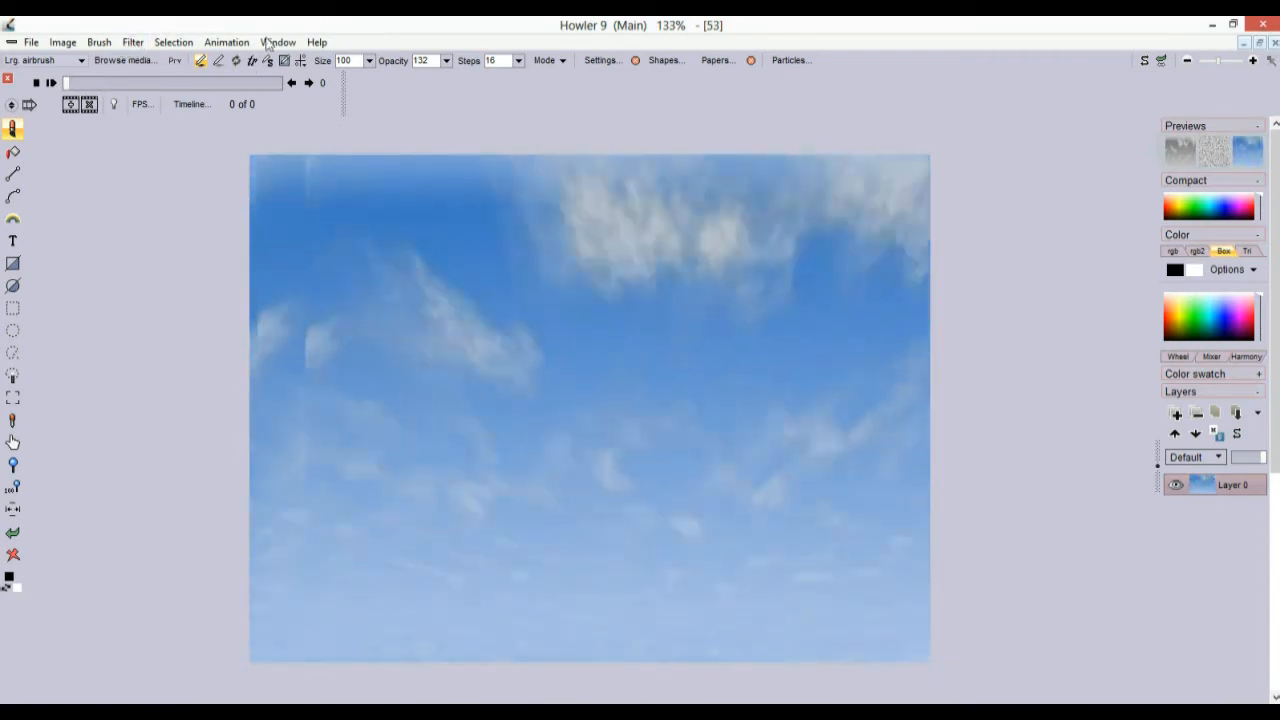
{"action": "left_click", "coordinate": [446, 61]}
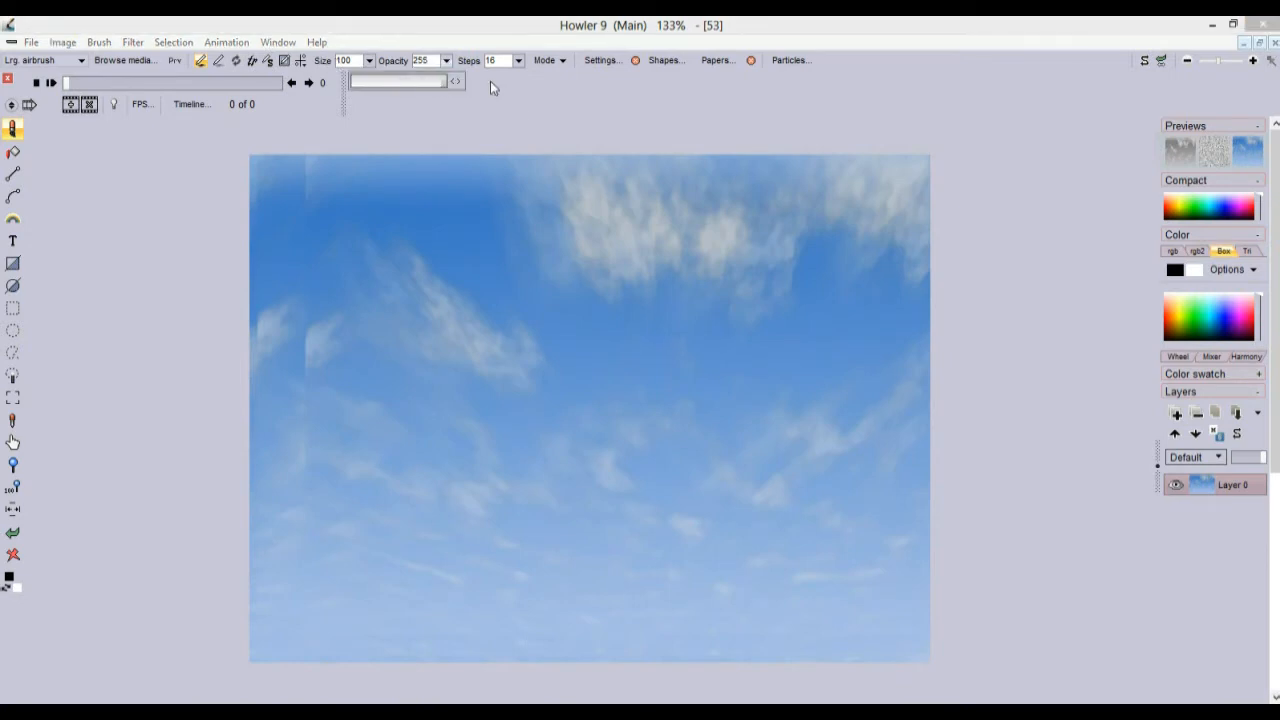
{"action": "mouse_move", "coordinate": [426, 326]}
{"action": "left_mouse_down"}
{"action": "mouse_move", "coordinate": [537, 471]}
{"action": "mouse_move", "coordinate": [549, 337]}
{"action": "mouse_move", "coordinate": [666, 403]}
{"action": "mouse_move", "coordinate": [663, 437]}
{"action": "mouse_move", "coordinate": [503, 437]}
{"action": "mouse_move", "coordinate": [458, 376]}
{"action": "mouse_move", "coordinate": [449, 298]}
{"action": "left_mouse_up"}
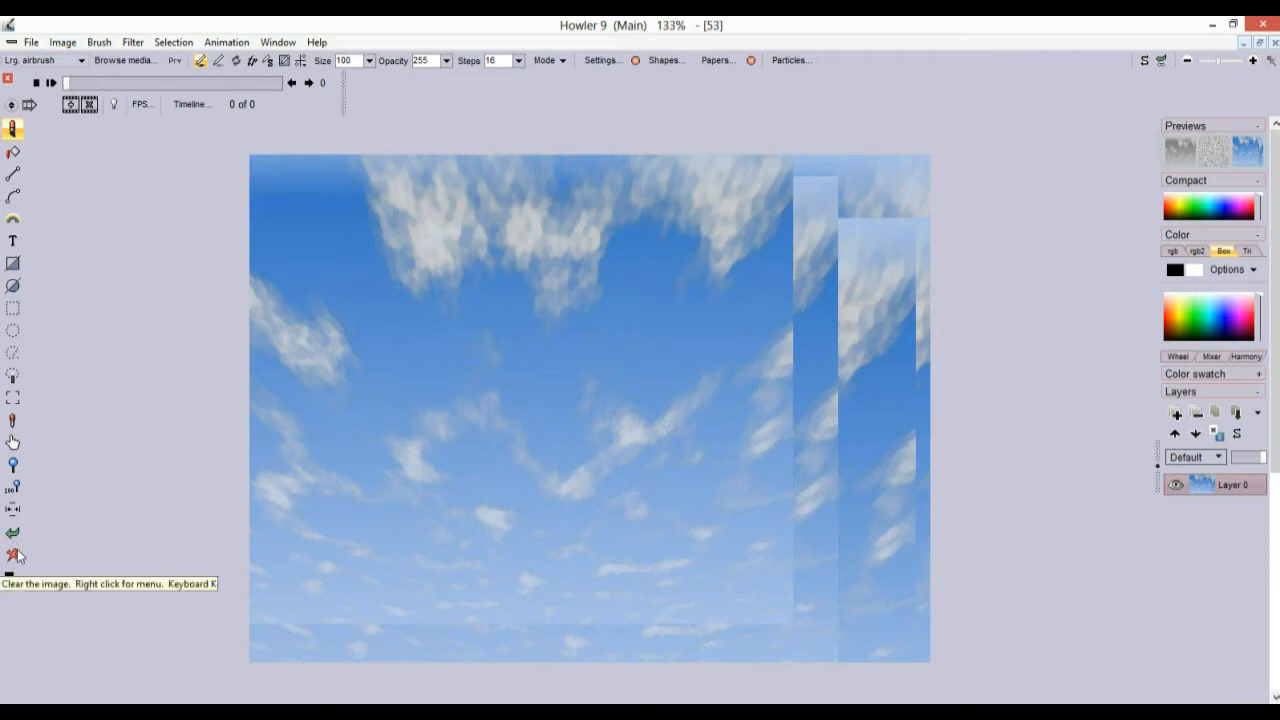
{"action": "left_click_drag", "start_coordinate": [893, 332], "coordinate": [86, 523]}
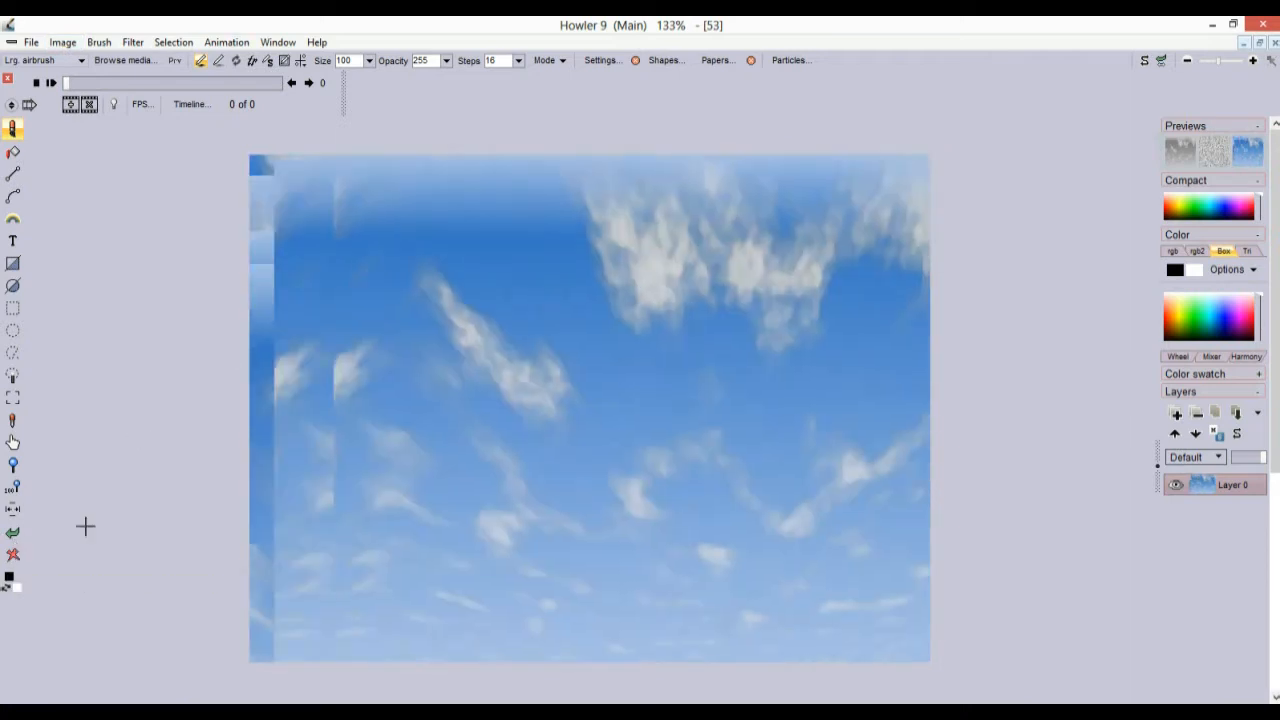
{"action": "left_click", "coordinate": [14, 534]}
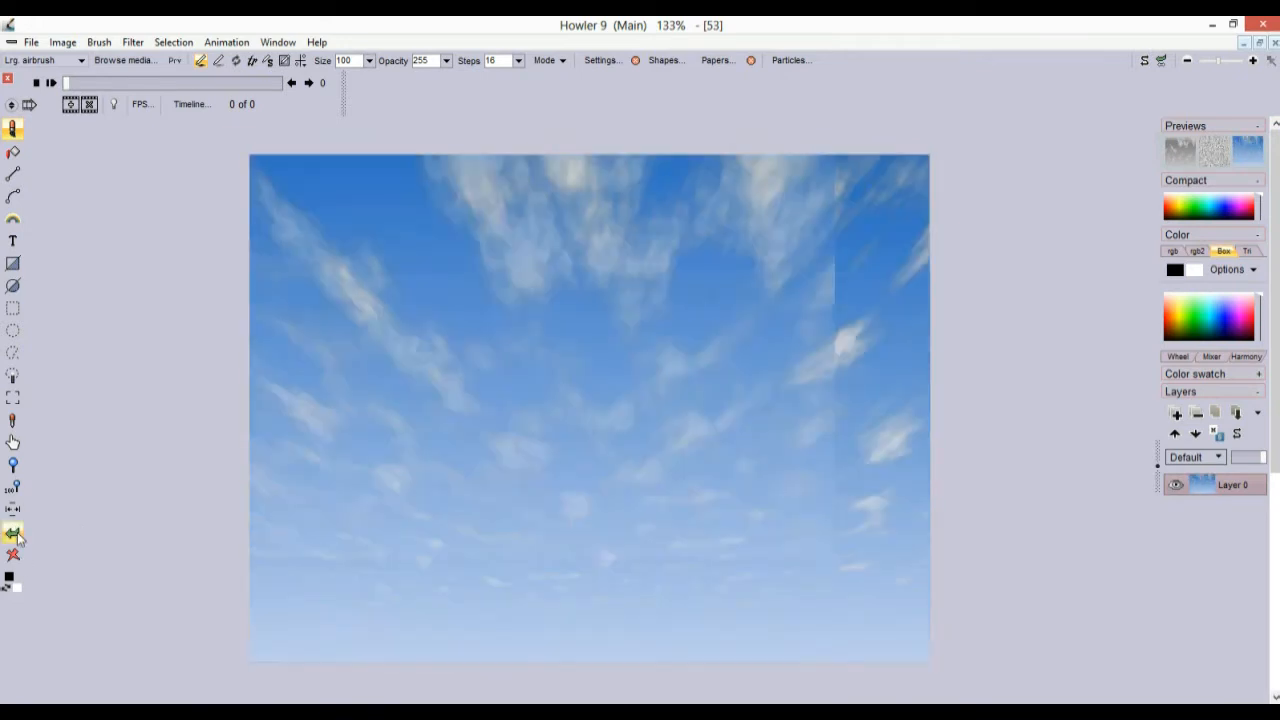
{"action": "left_click", "coordinate": [62, 42]}
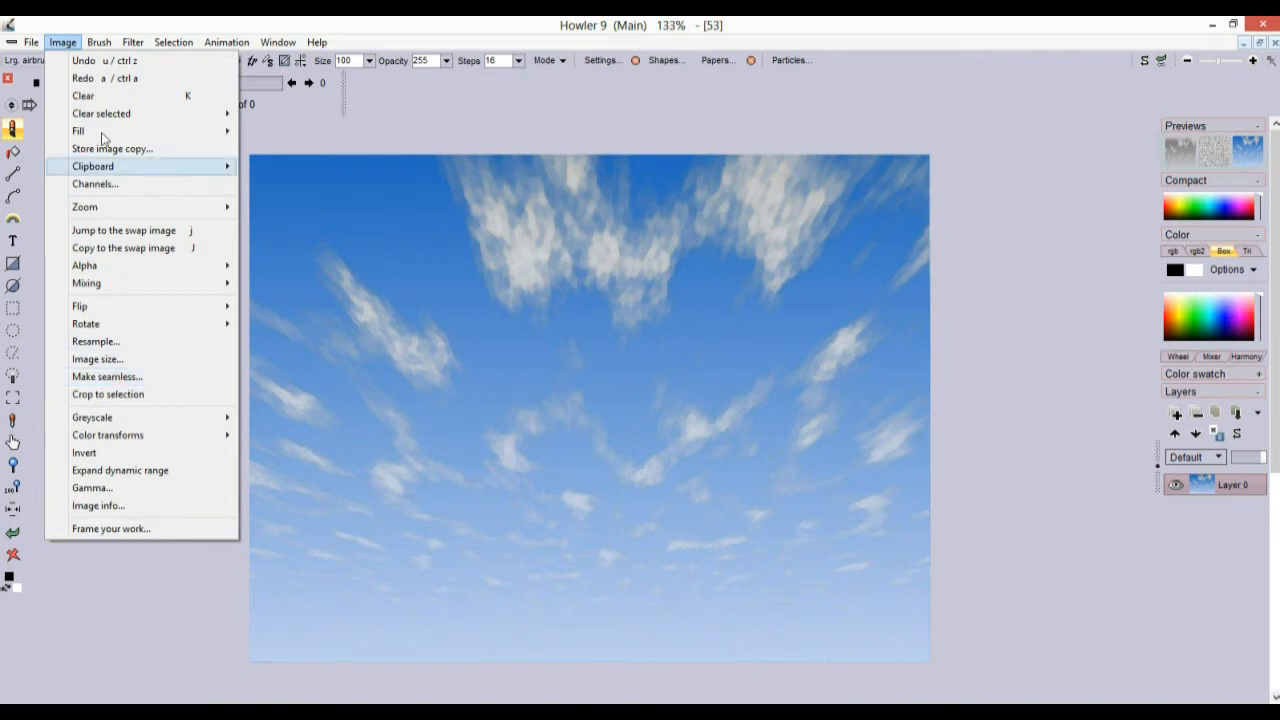
Make the sky image seamless with 12% x and 11% y trim at 640×480, replacing the buffer
{"action": "left_click", "coordinate": [108, 377]}
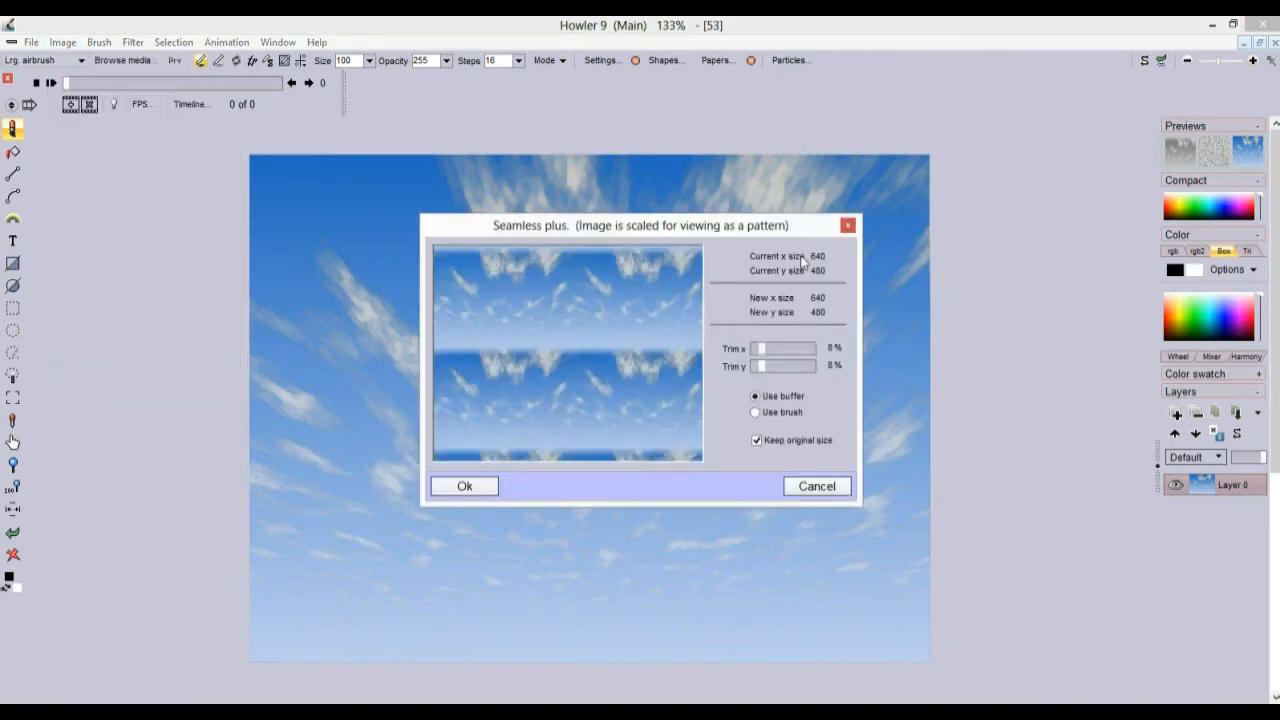
{"action": "left_click_drag", "start_coordinate": [774, 231], "coordinate": [503, 273]}
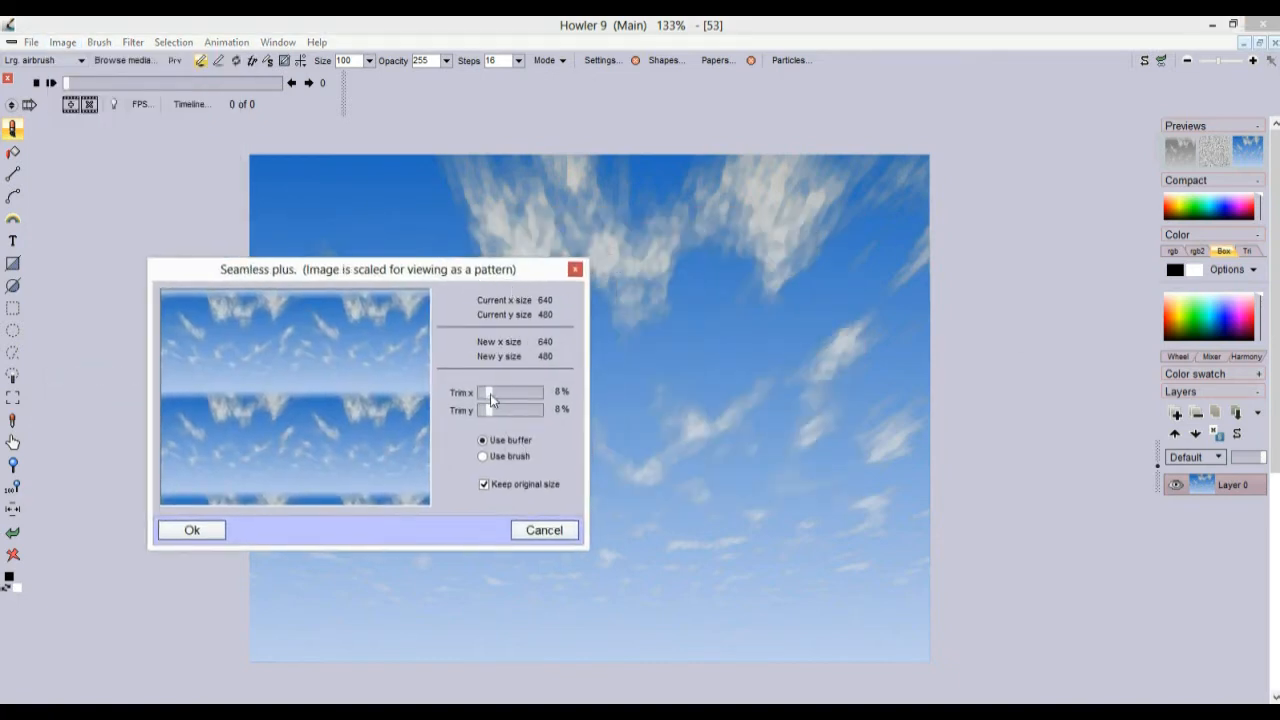
{"action": "left_click_drag", "start_coordinate": [490, 392], "coordinate": [494, 414]}
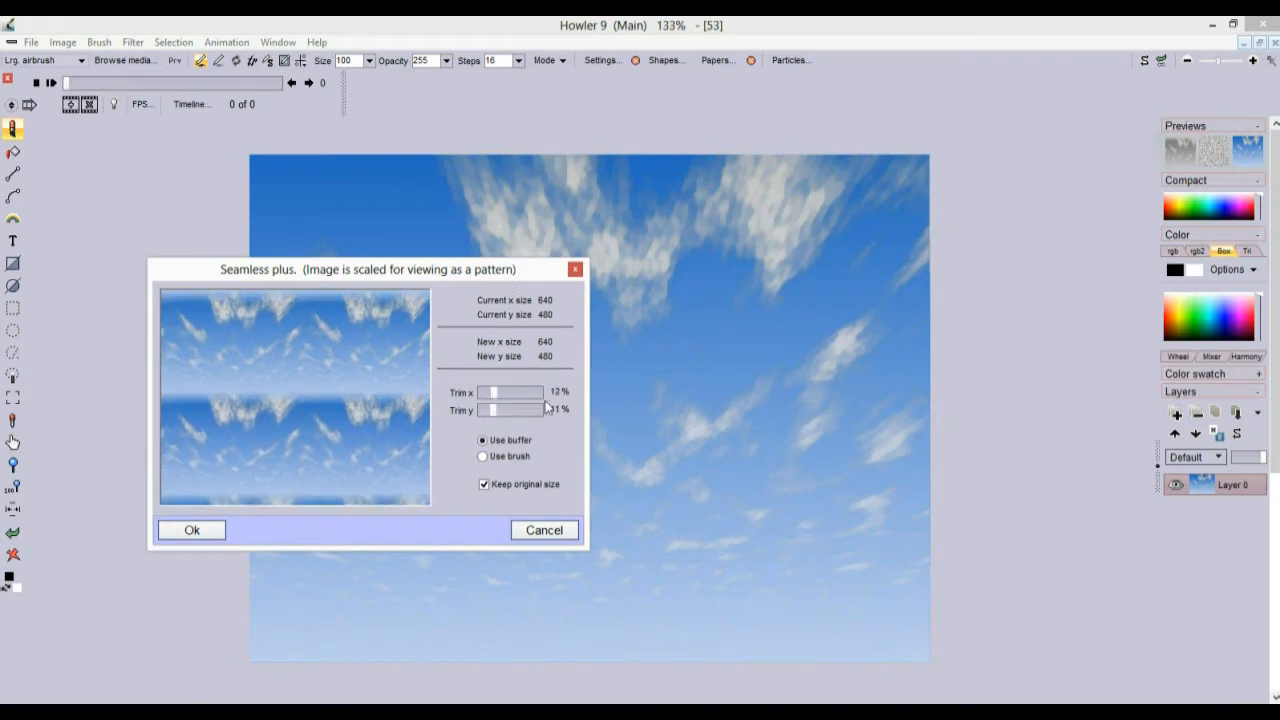
{"action": "left_click", "coordinate": [484, 485]}
{"action": "left_click", "coordinate": [503, 457]}
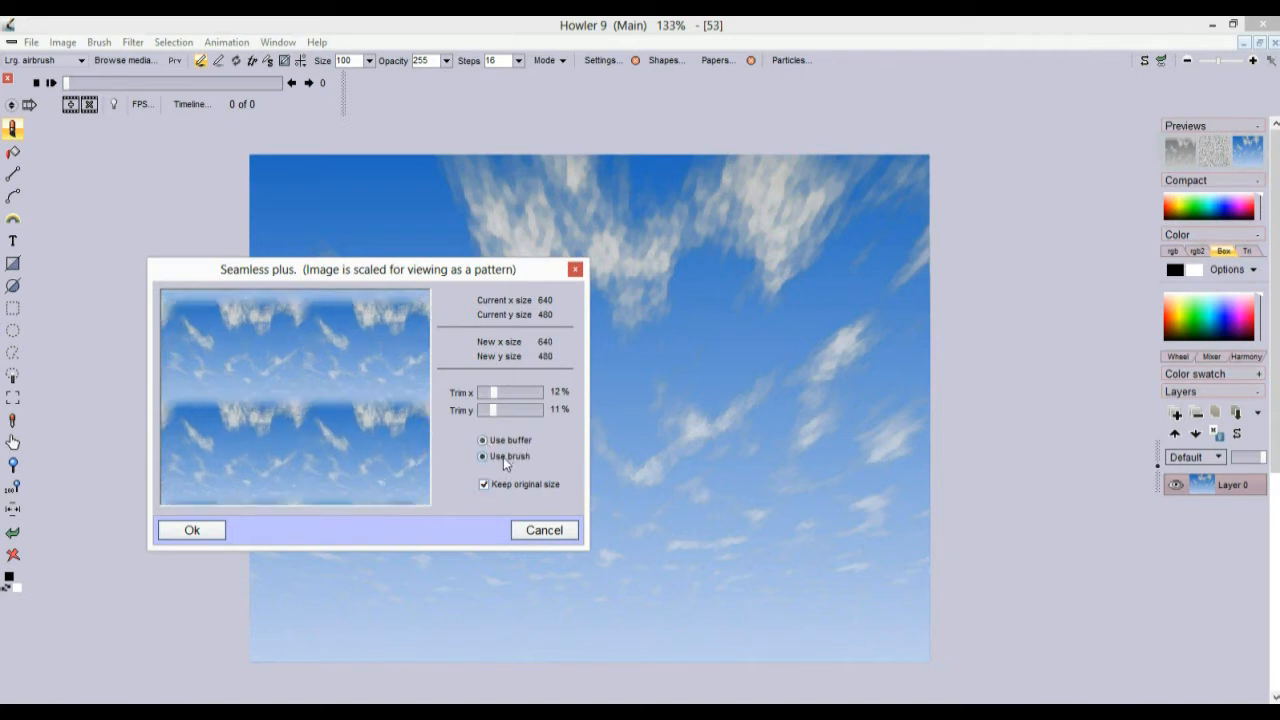
{"action": "left_click", "coordinate": [490, 446]}
{"action": "left_click_drag", "start_coordinate": [367, 273], "coordinate": [347, 319]}
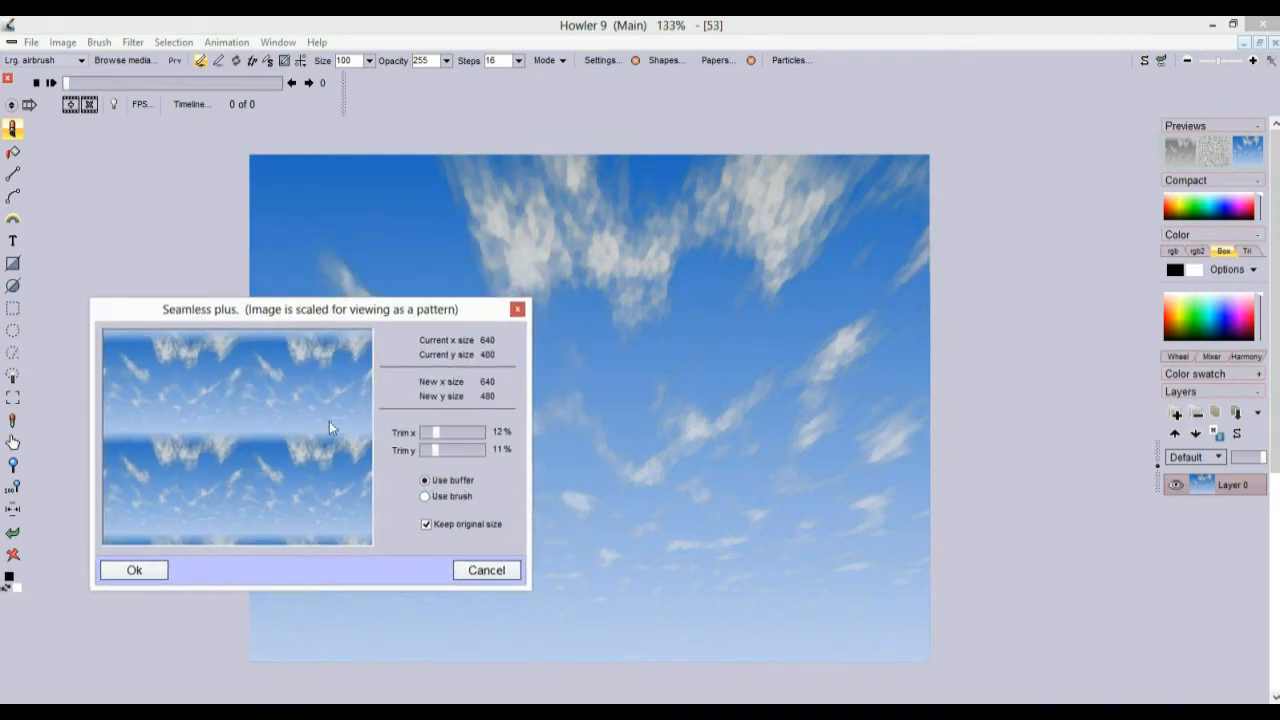
{"action": "left_click", "coordinate": [453, 496]}
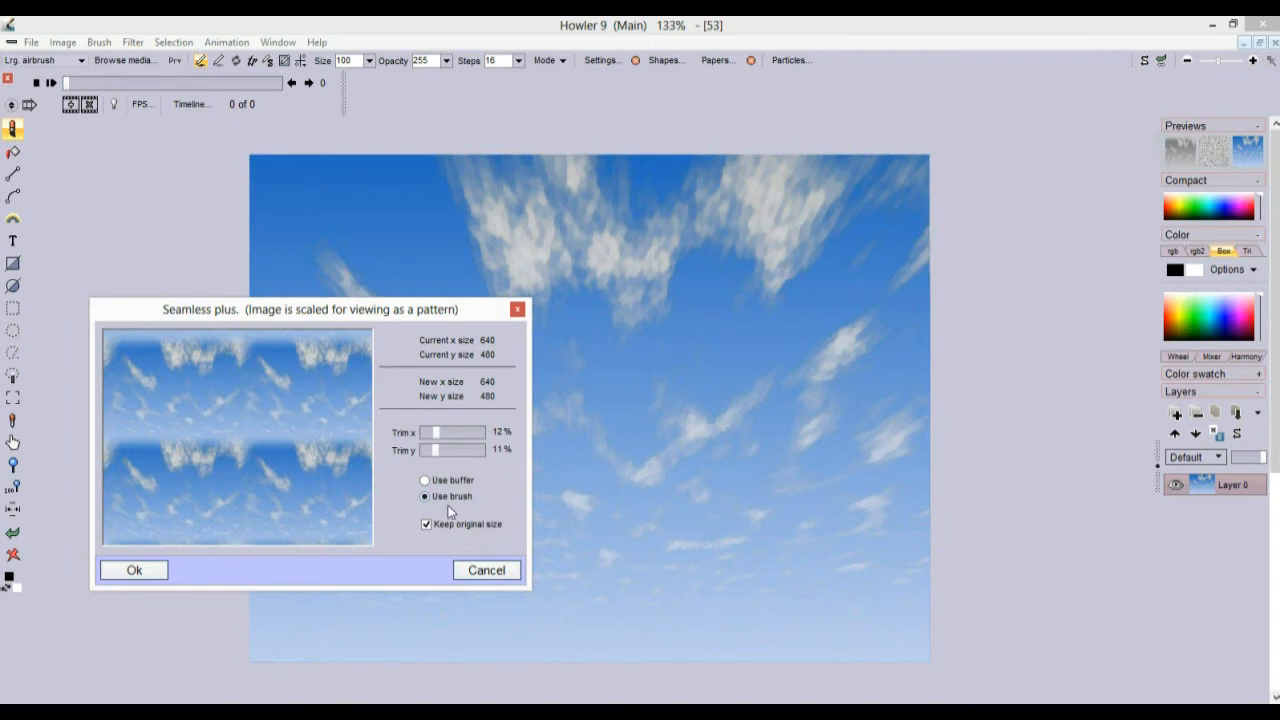
{"action": "left_click", "coordinate": [462, 480]}
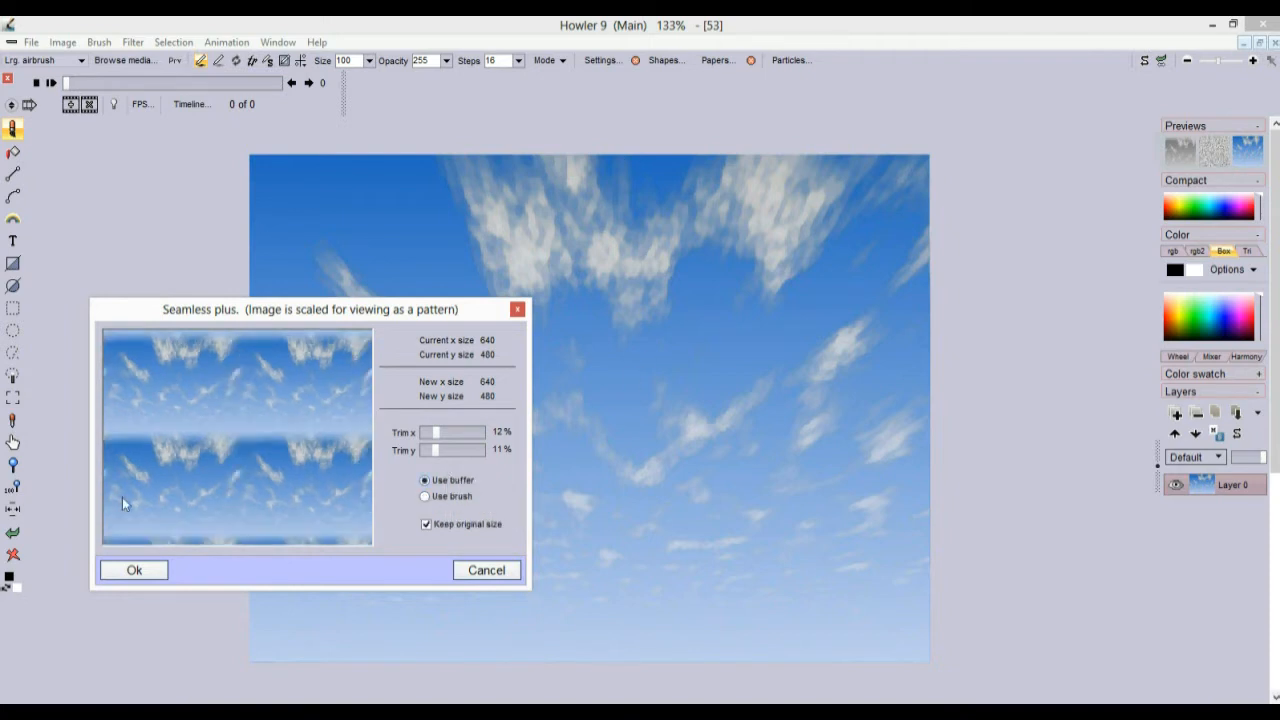
{"action": "left_click", "coordinate": [141, 577]}
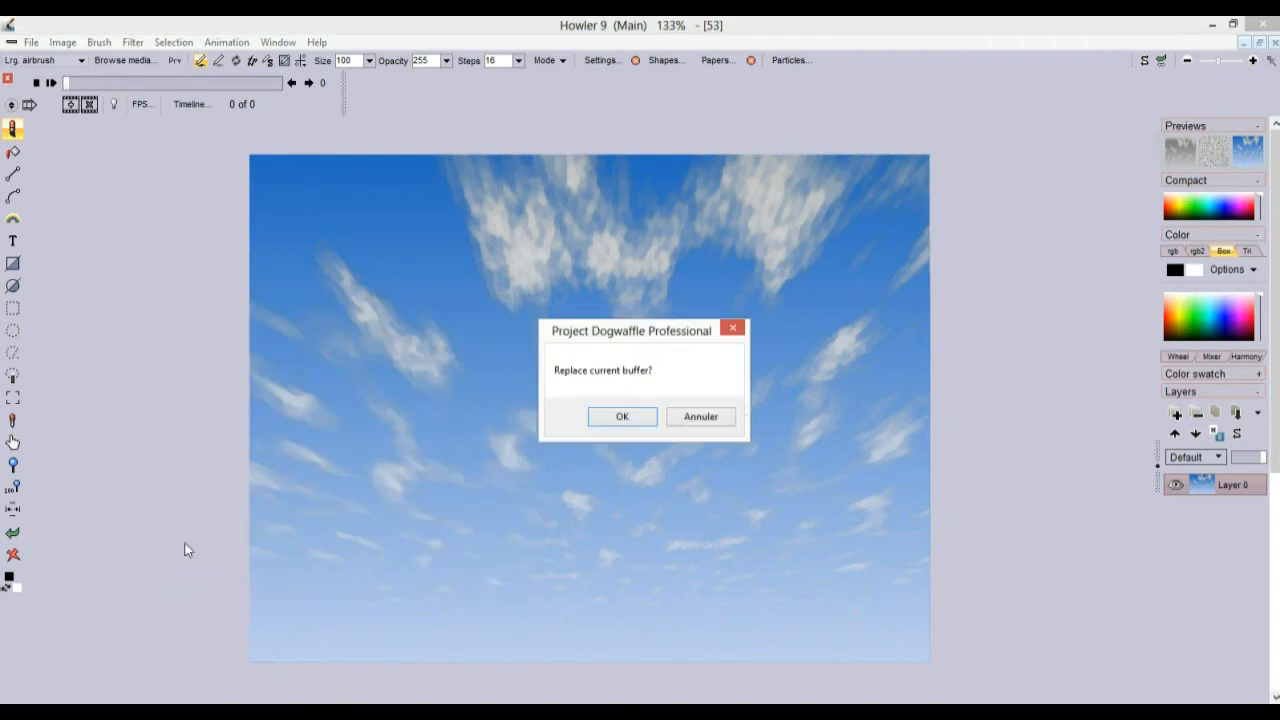
{"action": "left_click", "coordinate": [620, 420]}
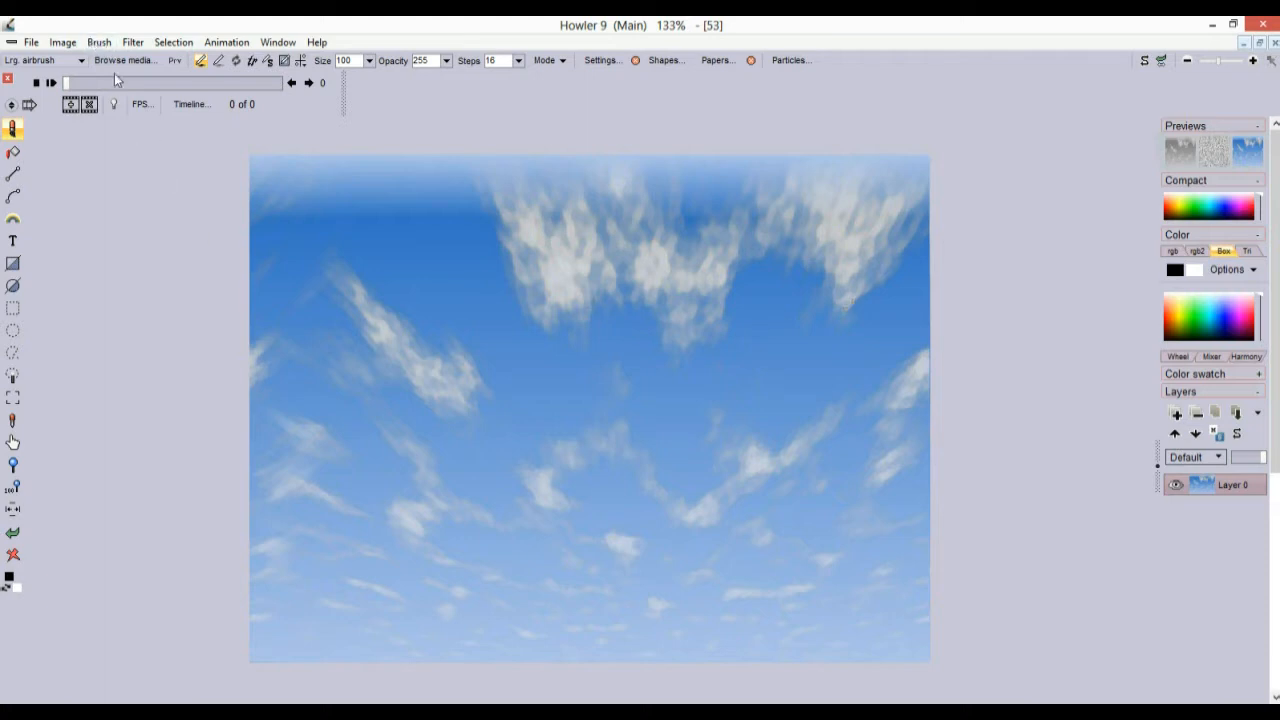
Browse the Filter menu and Fade dialog, then cancel Load animation without changing anything
{"action": "left_click", "coordinate": [133, 44]}
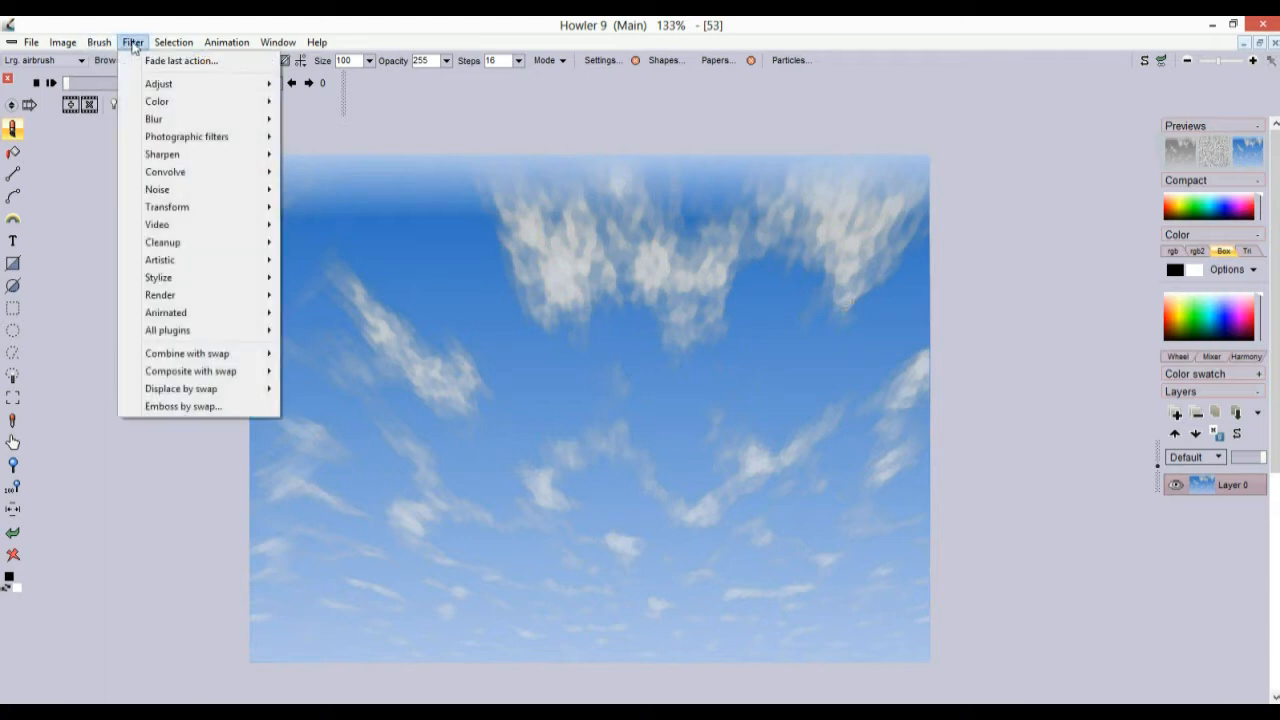
{"action": "mouse_move", "coordinate": [31, 42]}
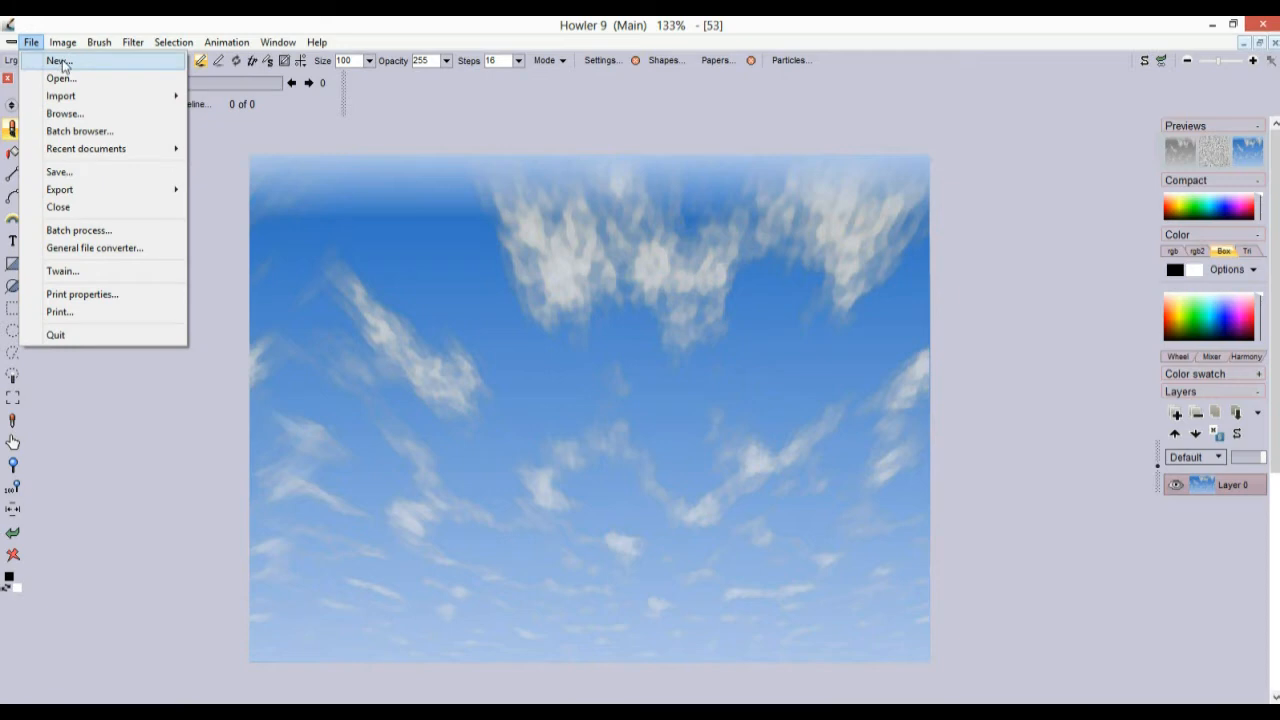
{"action": "mouse_move", "coordinate": [130, 44]}
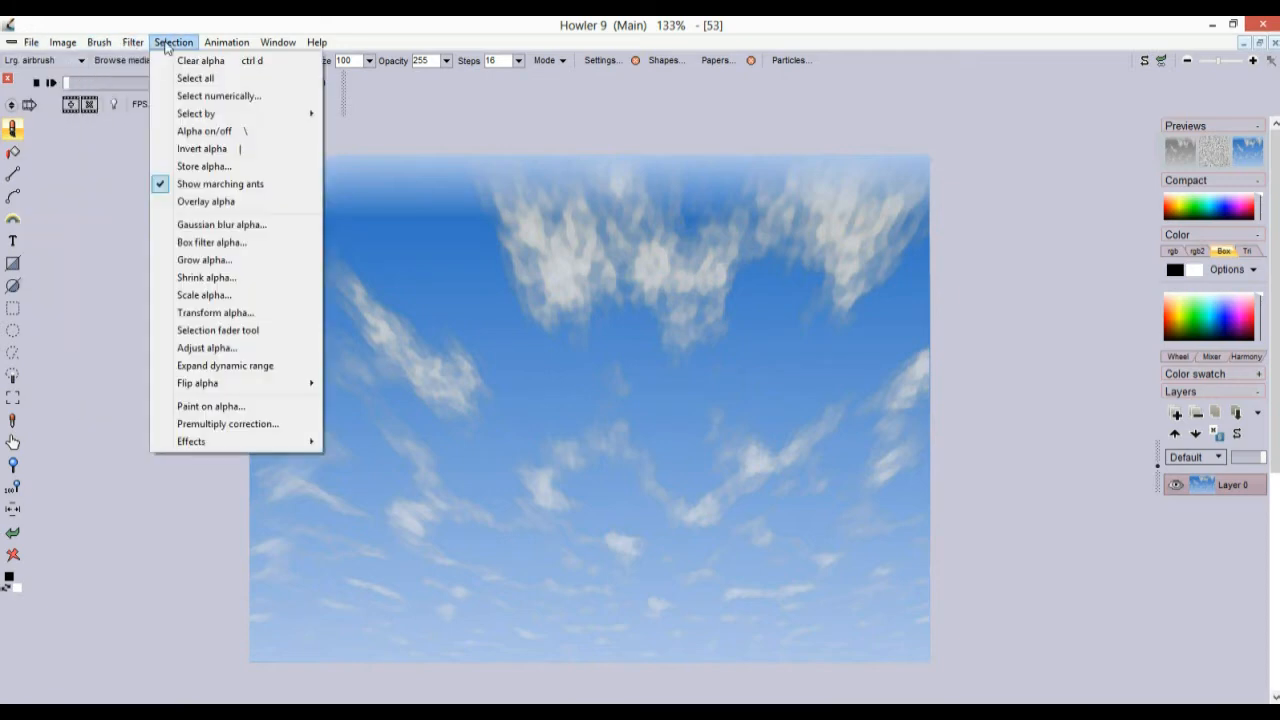
{"action": "left_click", "coordinate": [140, 44]}
{"action": "left_click", "coordinate": [134, 44]}
{"action": "left_click", "coordinate": [150, 62]}
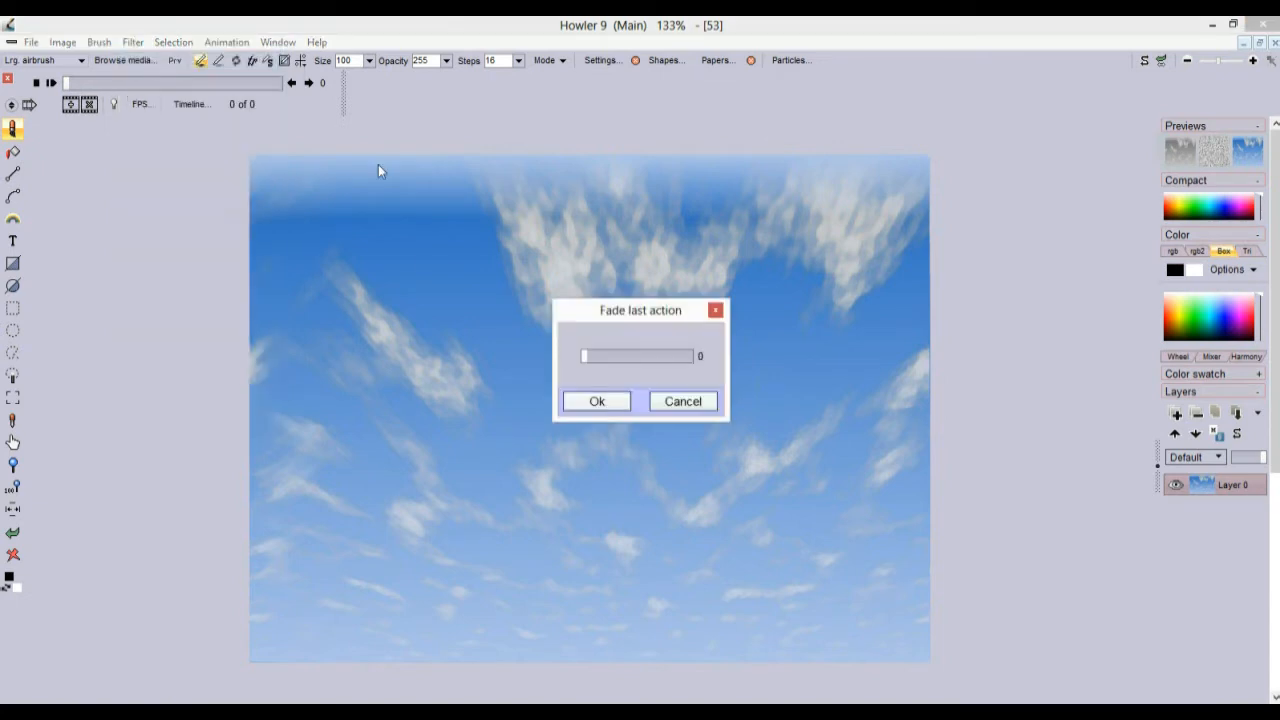
{"action": "left_click", "coordinate": [706, 405]}
{"action": "left_click", "coordinate": [226, 42]}
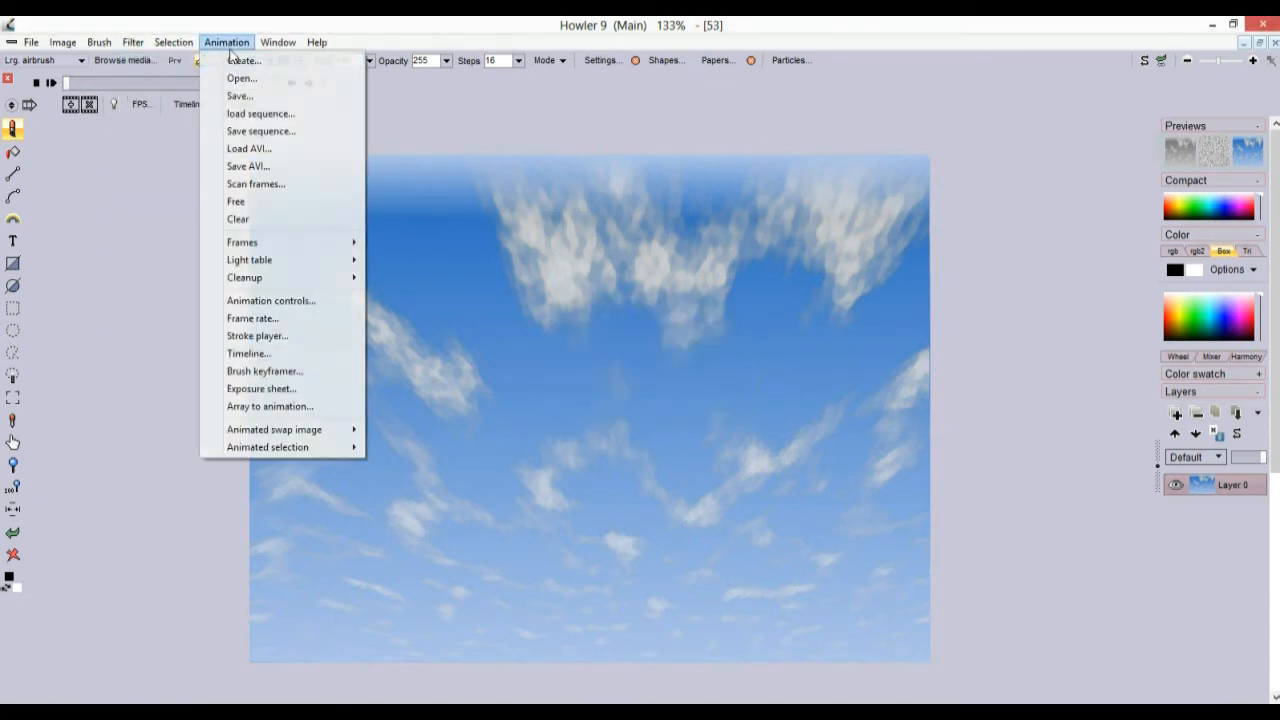
{"action": "left_click", "coordinate": [240, 77]}
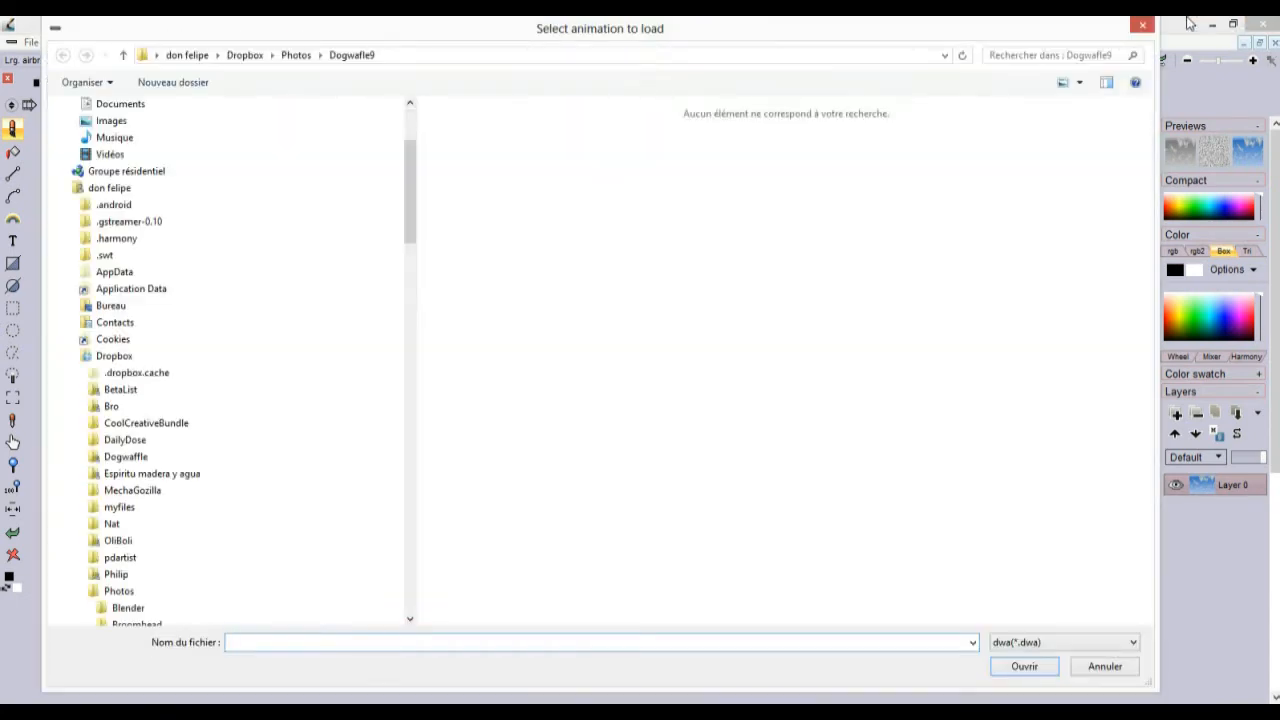
{"action": "left_click", "coordinate": [1142, 25]}
Create a new 55-frame animation from the sky and open the Timeline editor
{"action": "left_click", "coordinate": [238, 44]}
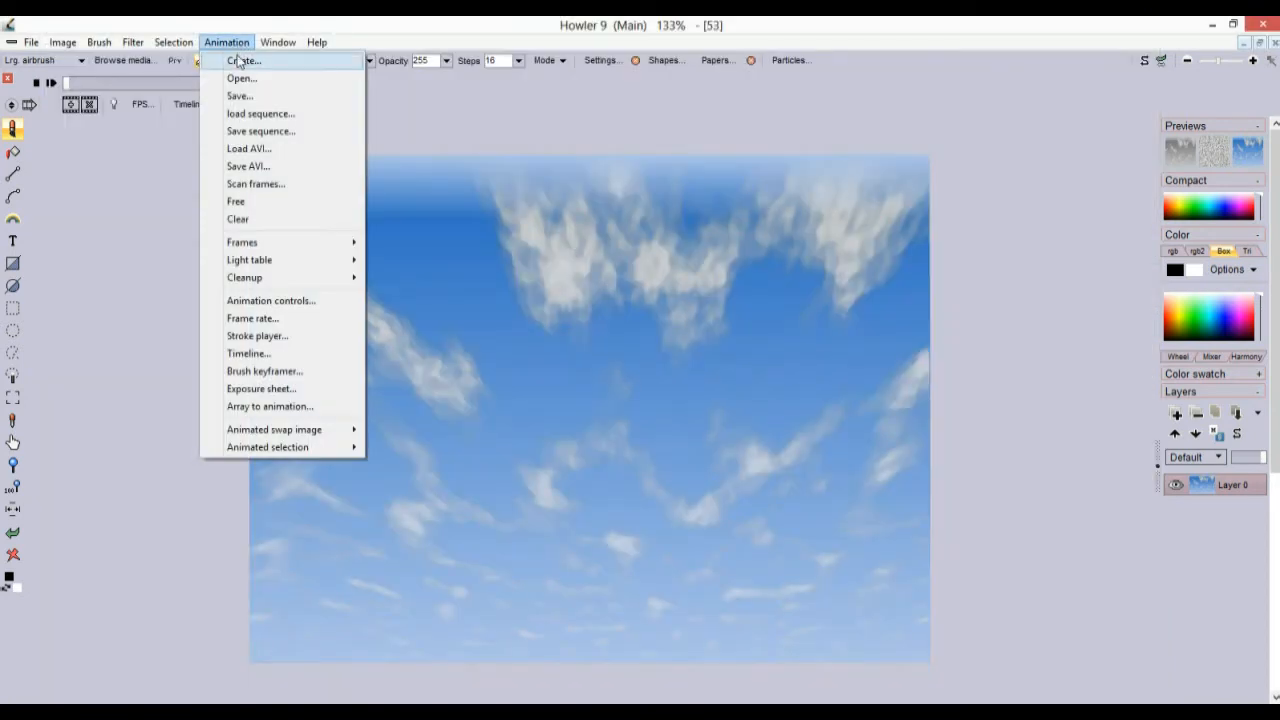
{"action": "left_click", "coordinate": [240, 60]}
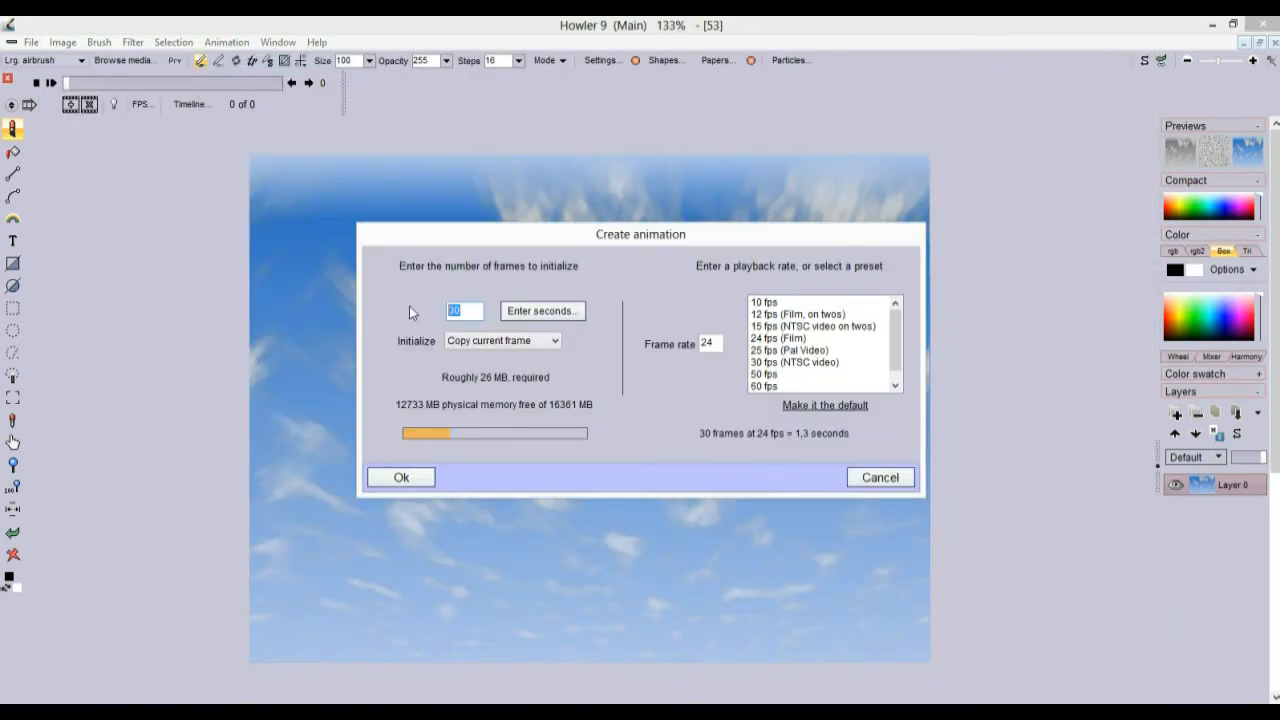
{"action": "type", "text": "55"}
{"action": "left_click", "coordinate": [401, 477]}
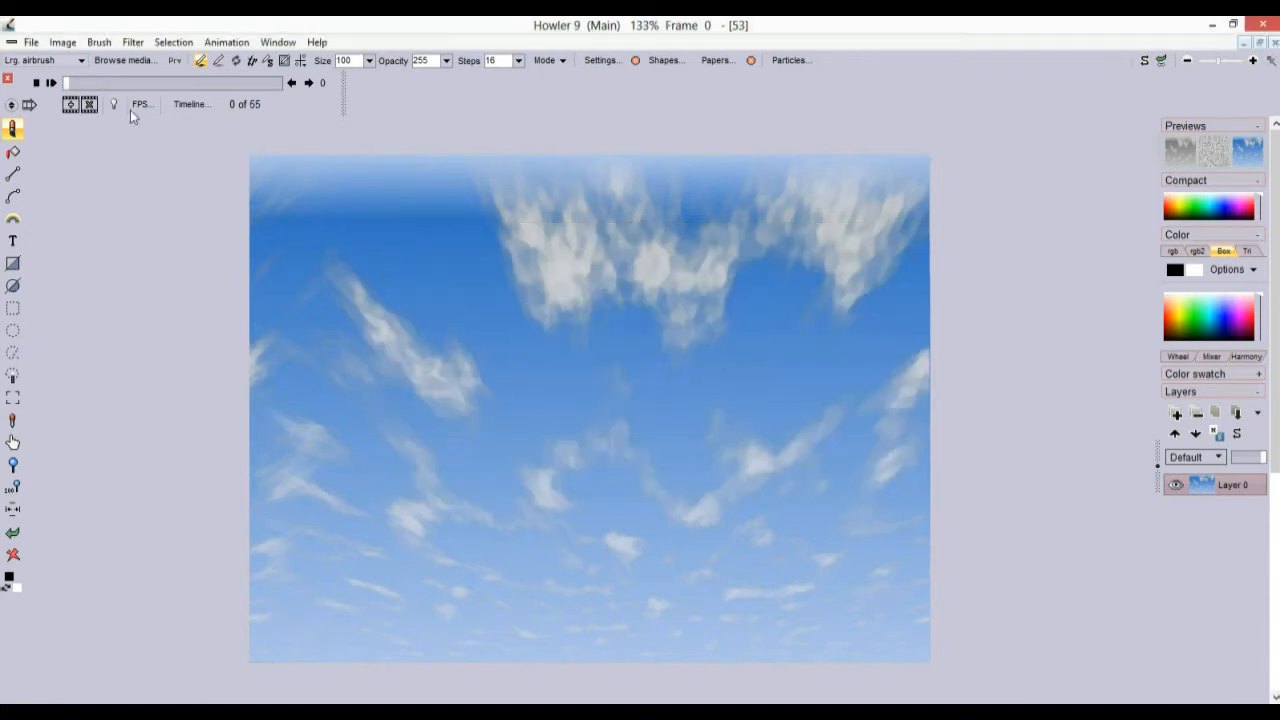
{"action": "left_click", "coordinate": [190, 104]}
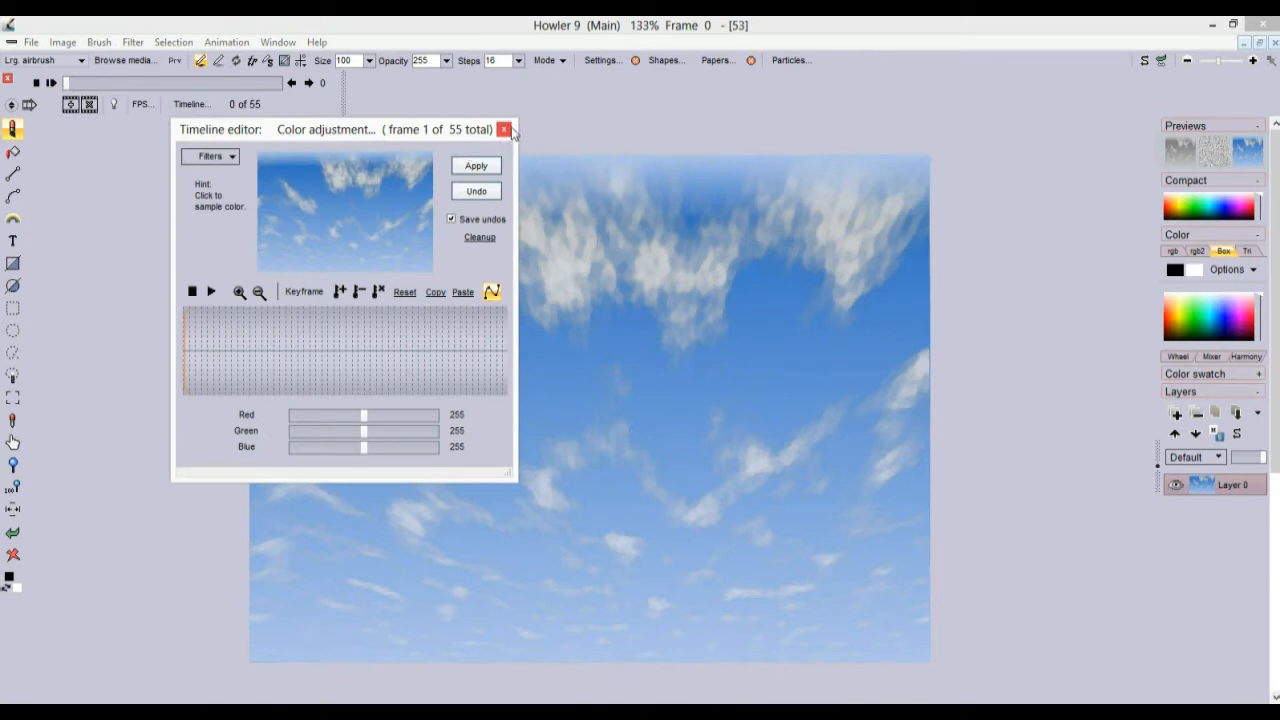
Apply Color add with Red -77, Green -134, Blue -111 to all 55 sky frames
{"action": "left_click", "coordinate": [223, 157]}
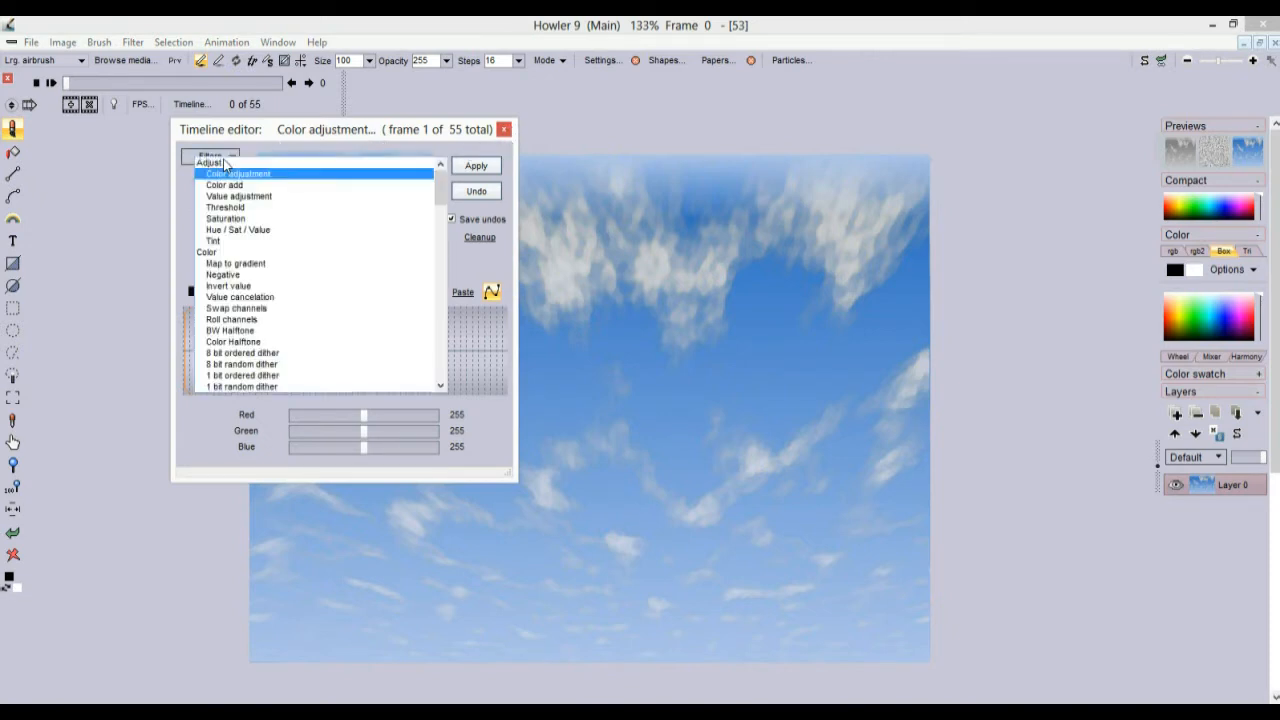
{"action": "left_click", "coordinate": [231, 186]}
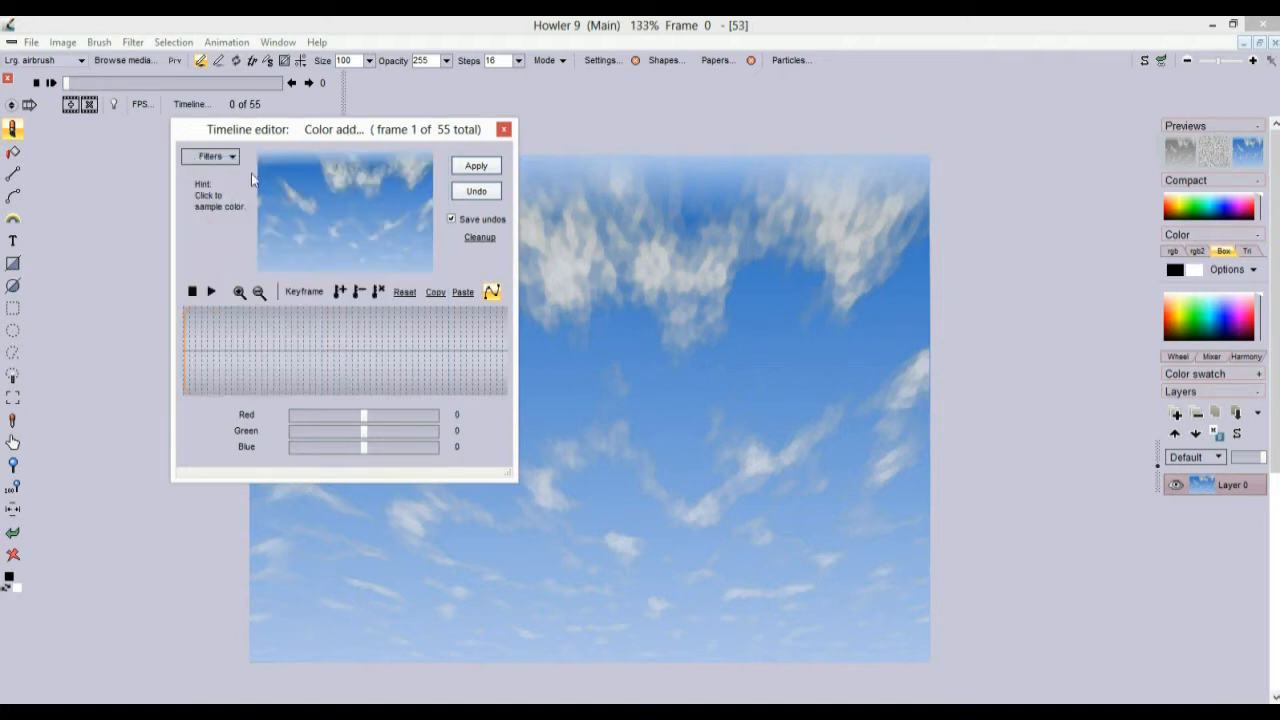
{"action": "left_click", "coordinate": [221, 158]}
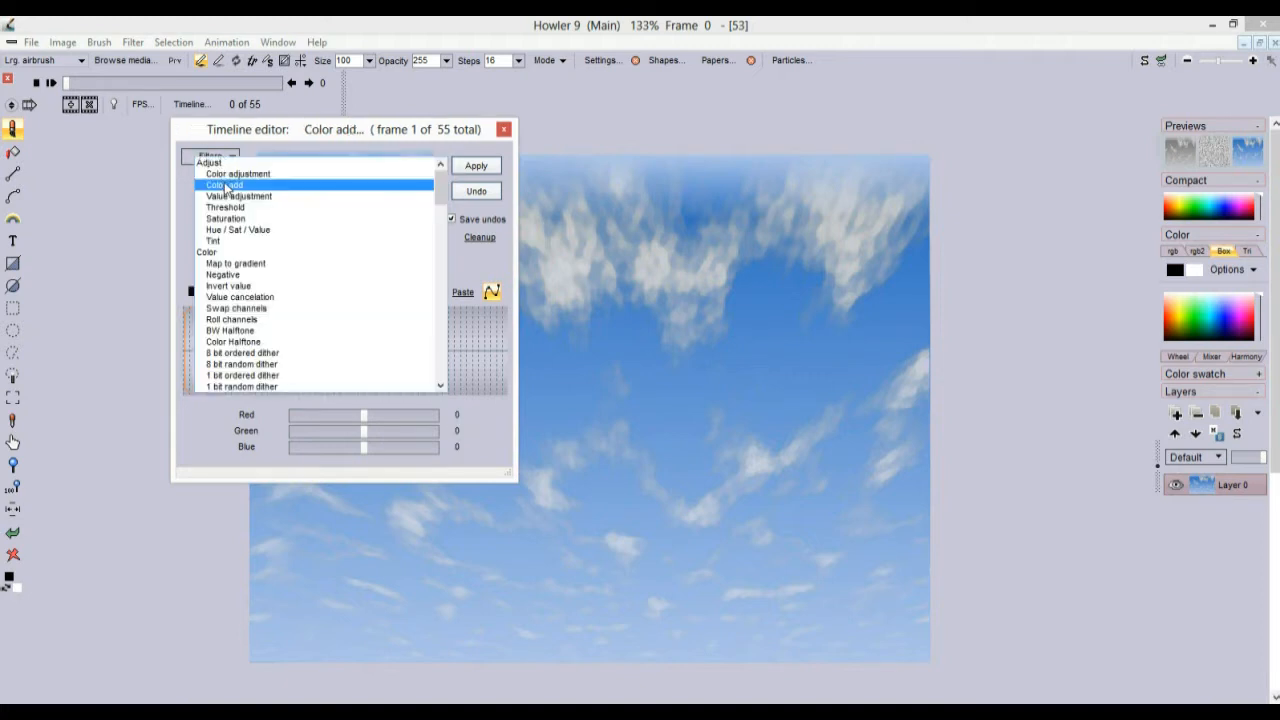
{"action": "left_click", "coordinate": [226, 187]}
{"action": "mouse_move", "coordinate": [363, 419]}
{"action": "left_mouse_down"}
{"action": "mouse_move", "coordinate": [325, 426]}
{"action": "mouse_move", "coordinate": [341, 450]}
{"action": "mouse_move", "coordinate": [343, 420]}
{"action": "left_mouse_up"}
{"action": "left_click", "coordinate": [332, 447]}
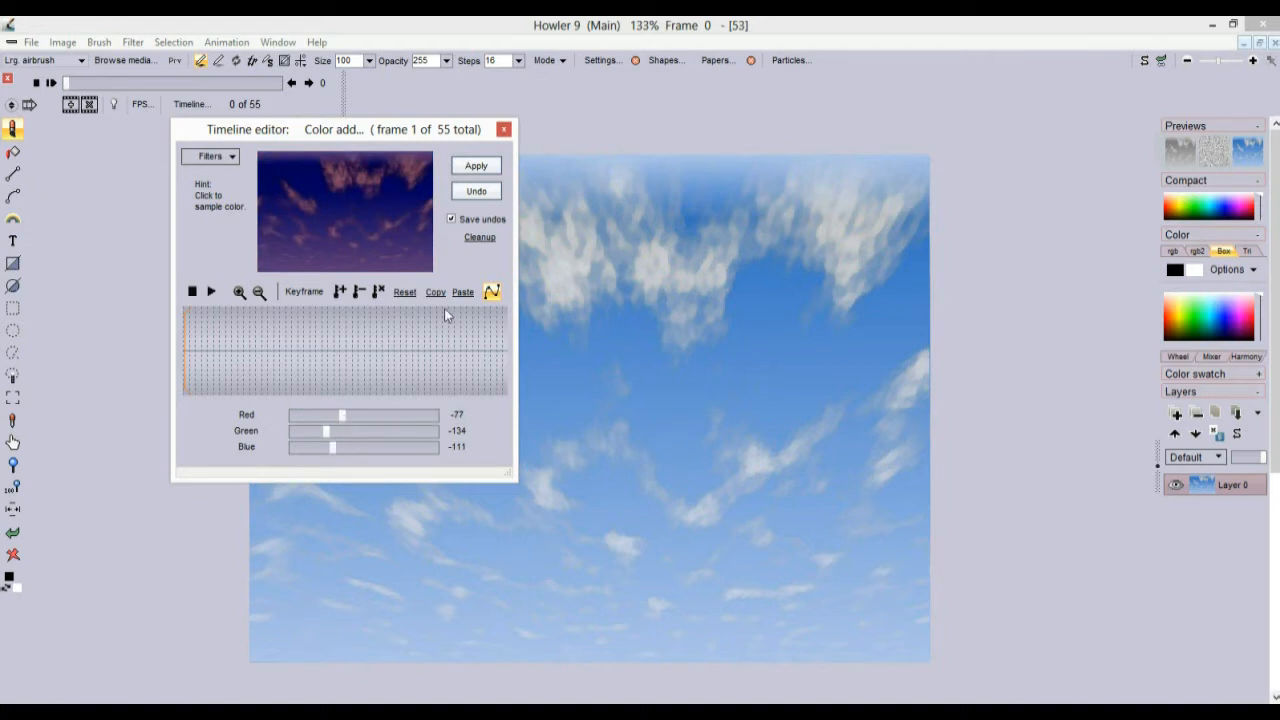
{"action": "left_click", "coordinate": [467, 166]}
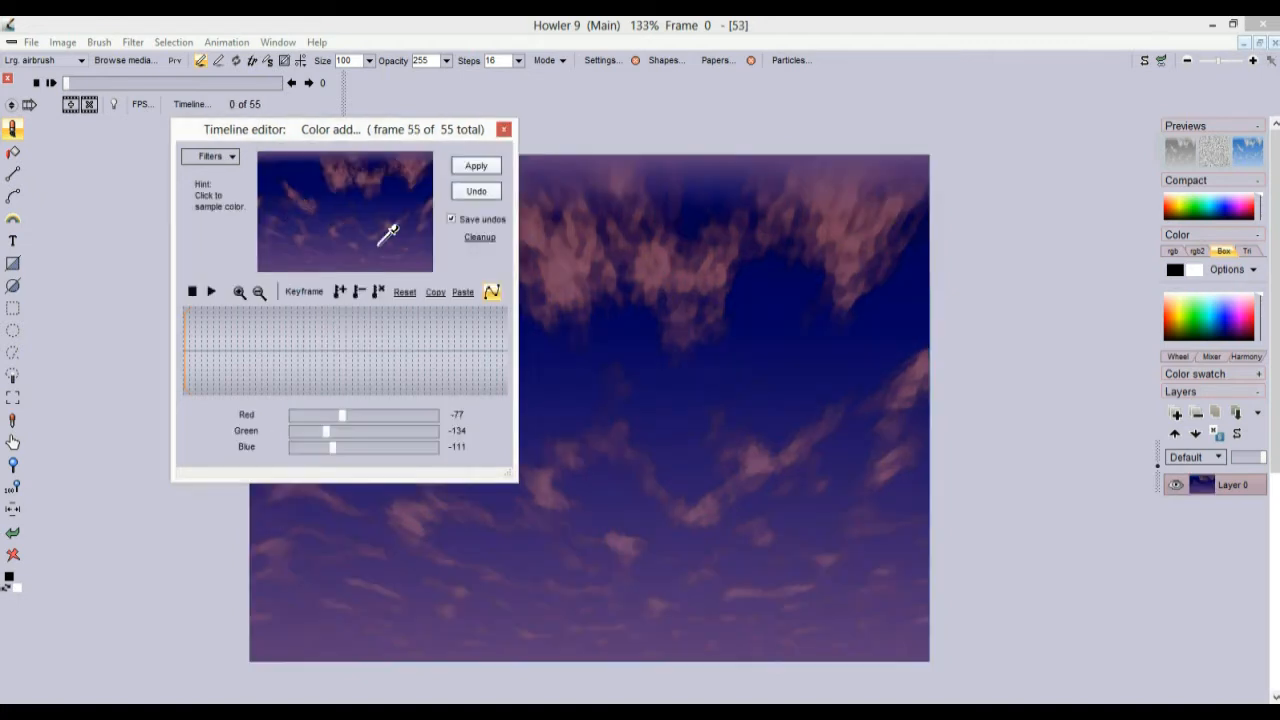
Step to the last frame, move the Timeline editor left, and open its filter list
{"action": "mouse_move", "coordinate": [81, 85]}
{"action": "left_mouse_down"}
{"action": "mouse_move", "coordinate": [282, 84]}
{"action": "mouse_move", "coordinate": [69, 88]}
{"action": "left_mouse_up"}
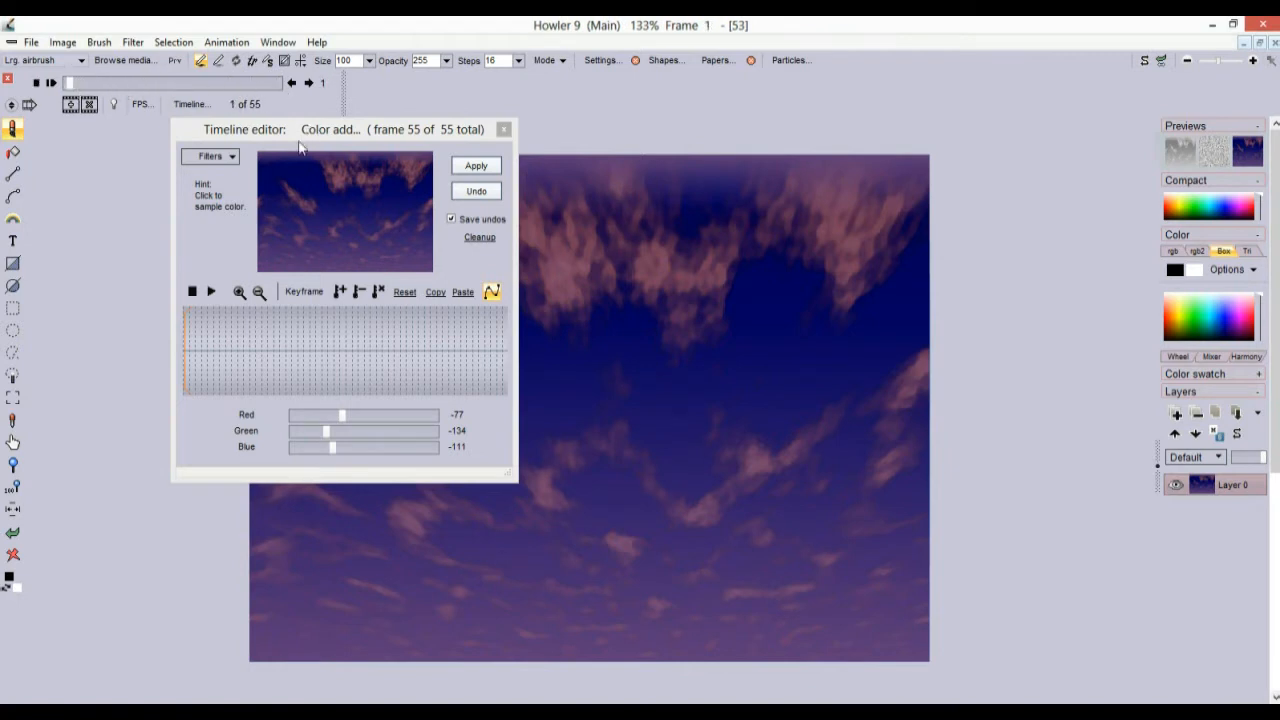
{"action": "left_click_drag", "start_coordinate": [229, 130], "coordinate": [127, 138]}
{"action": "left_click", "coordinate": [111, 168]}
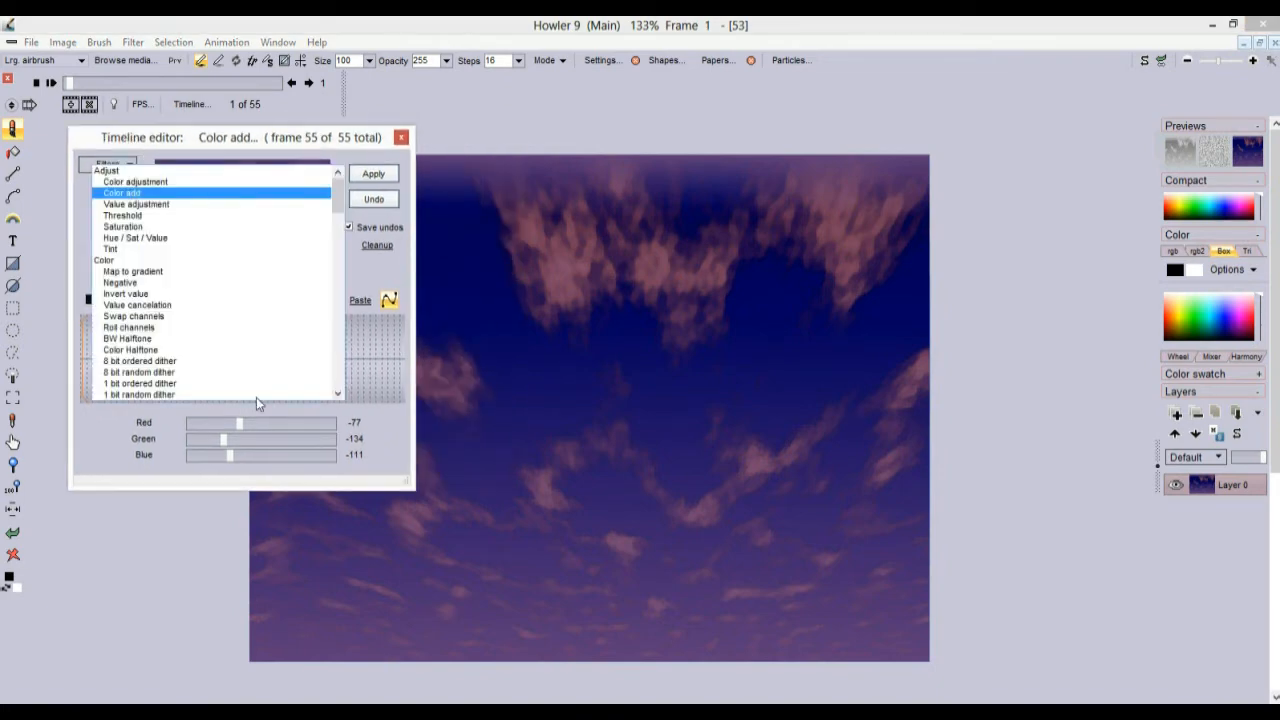
{"action": "left_click_drag", "start_coordinate": [338, 202], "coordinate": [337, 415]}
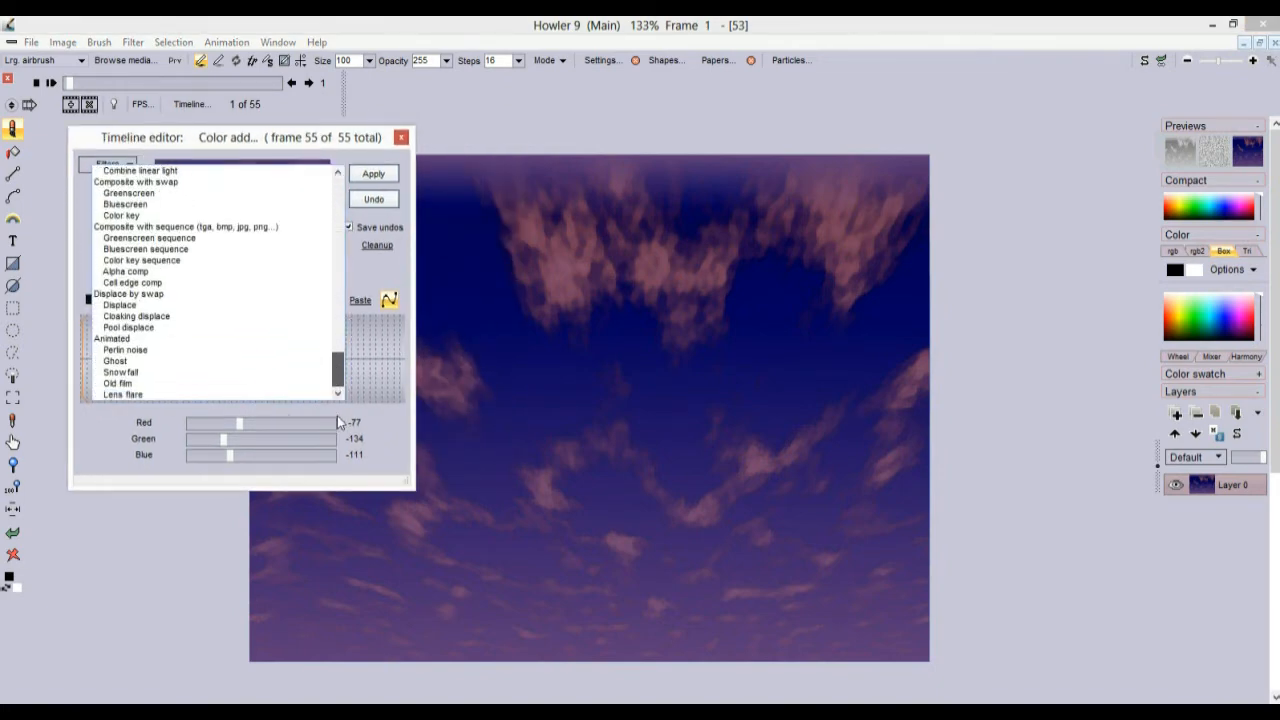
Preview the Snowfall timeline filter and apply it to every frame
{"action": "left_click", "coordinate": [120, 372]}
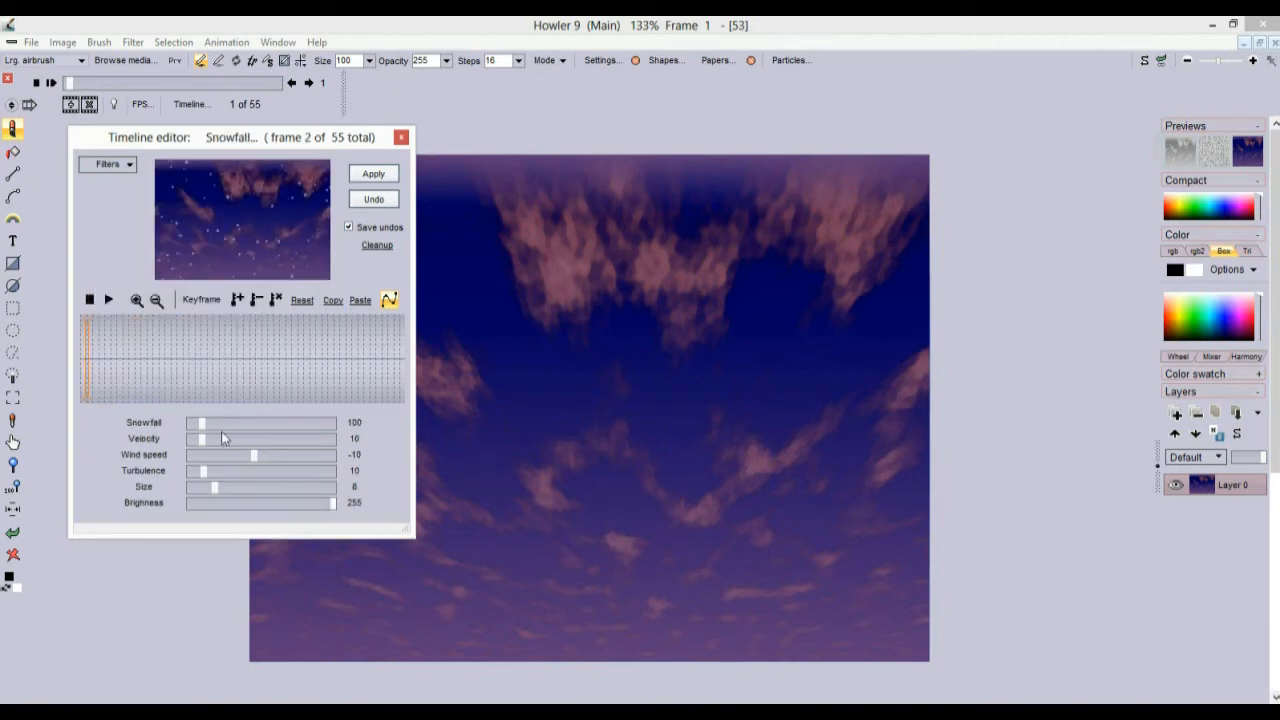
{"action": "left_click", "coordinate": [106, 301]}
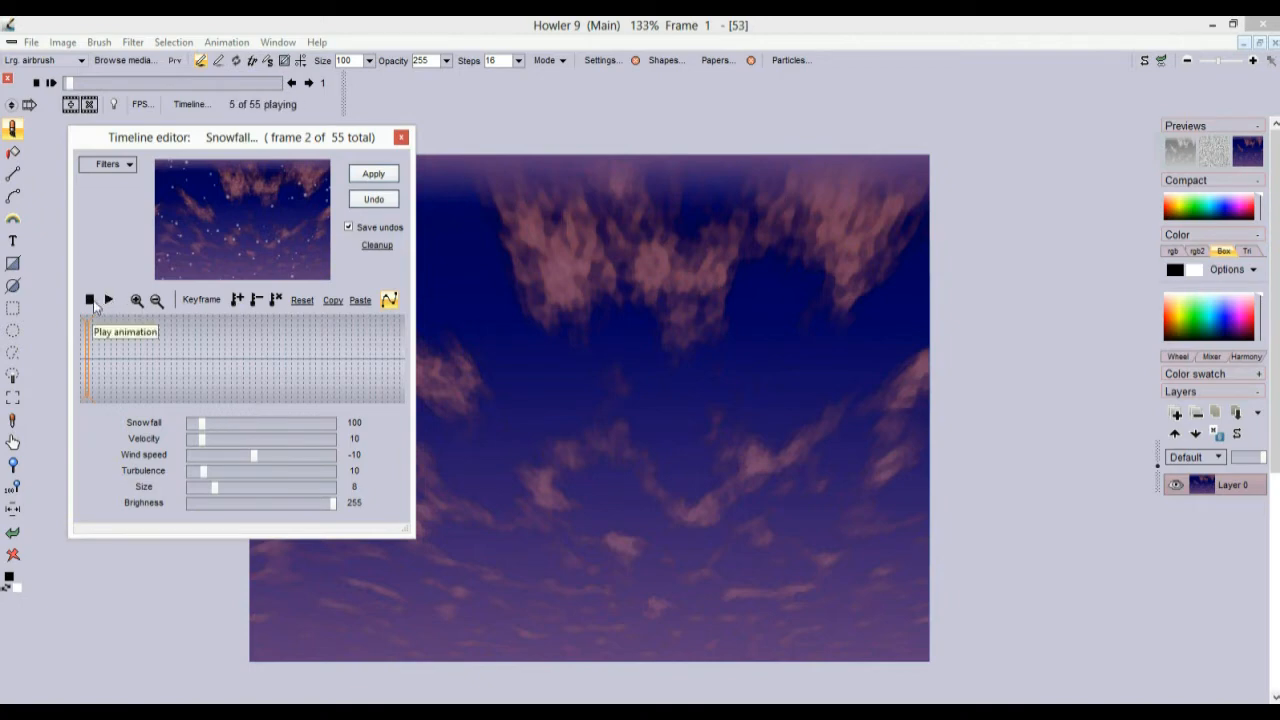
{"action": "left_click", "coordinate": [89, 300]}
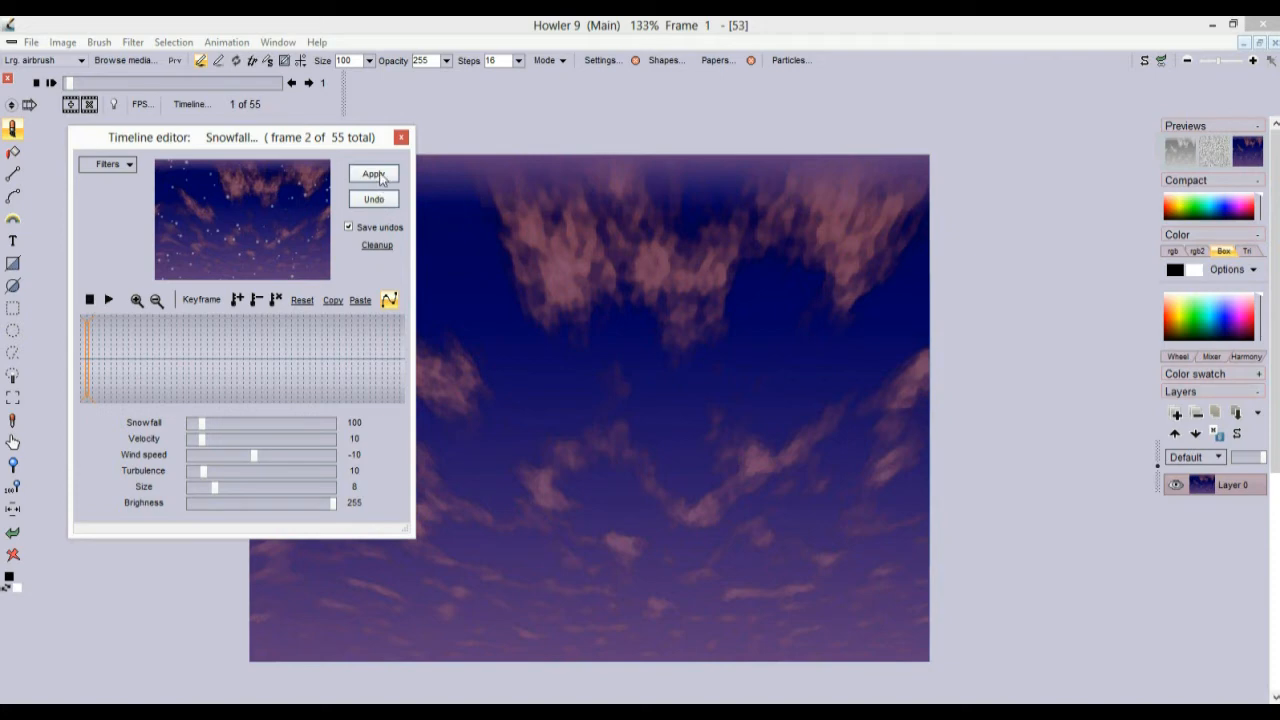
{"action": "left_click", "coordinate": [382, 176]}
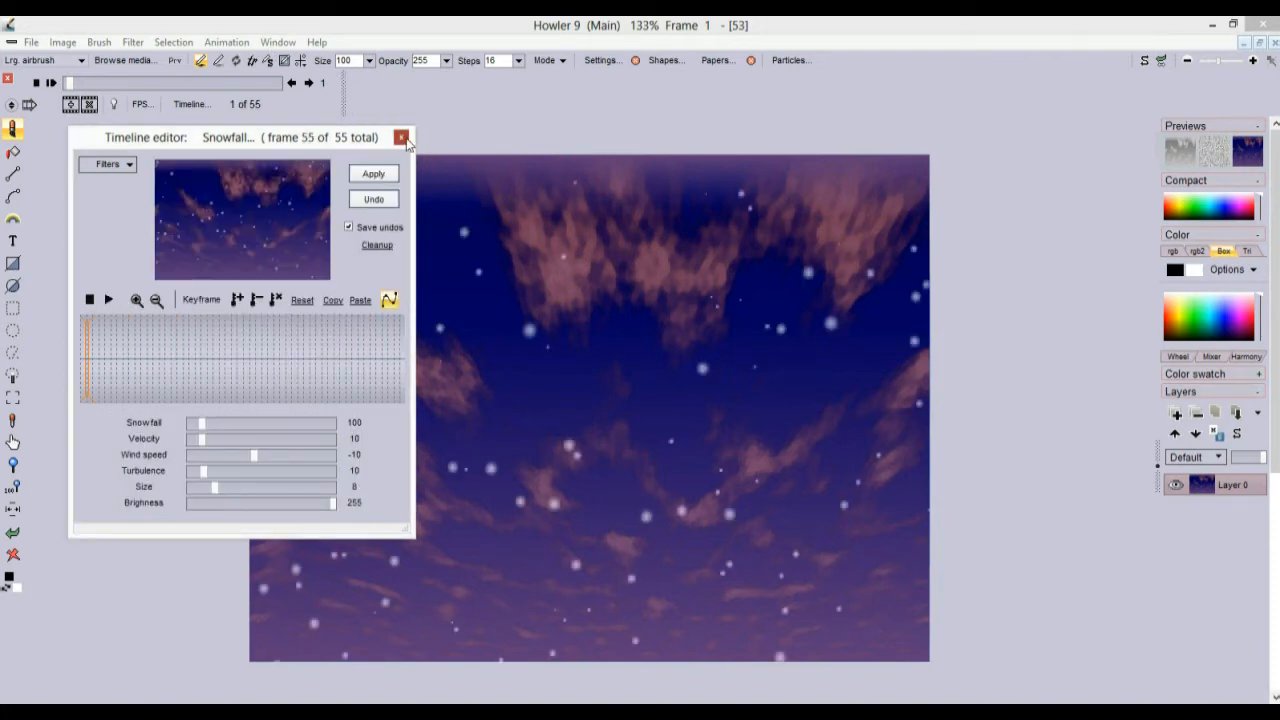
Scrub back and forth through the frames to check the falling snow
{"action": "left_click", "coordinate": [402, 139]}
{"action": "left_click_drag", "start_coordinate": [70, 83], "coordinate": [248, 86]}
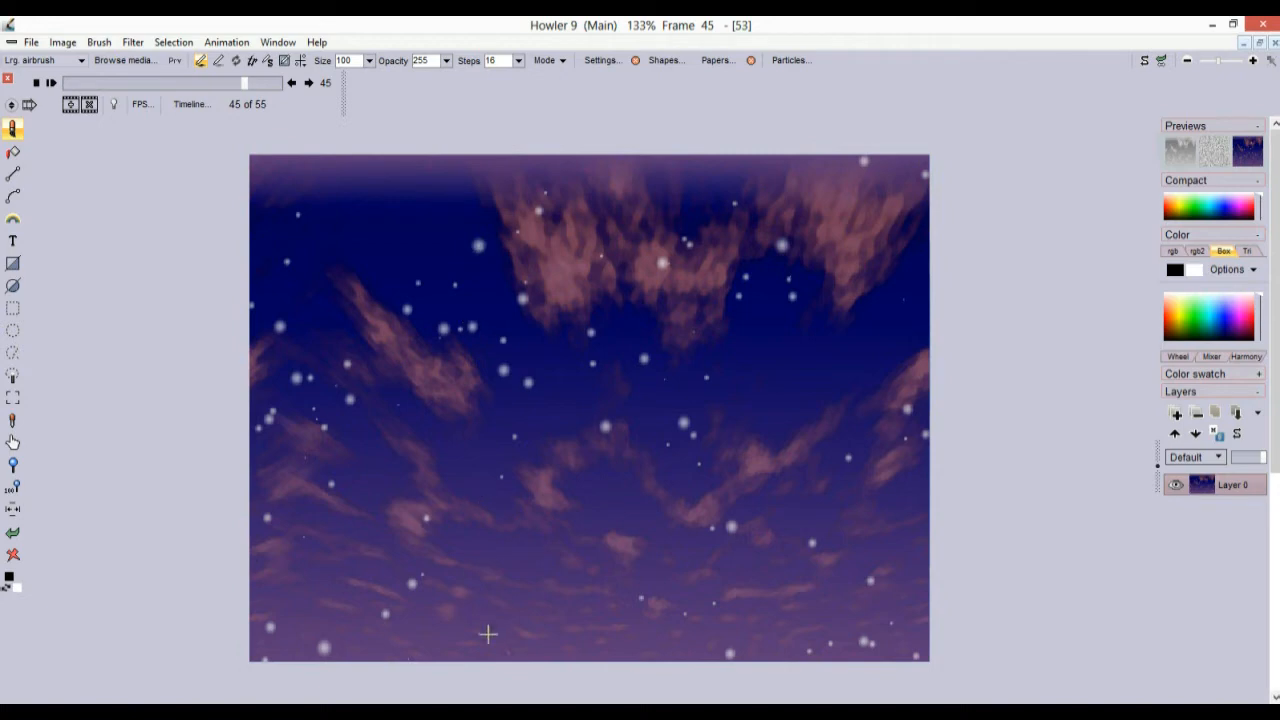
{"action": "left_click_drag", "start_coordinate": [118, 83], "coordinate": [75, 82]}
{"action": "left_click", "coordinate": [64, 43]}
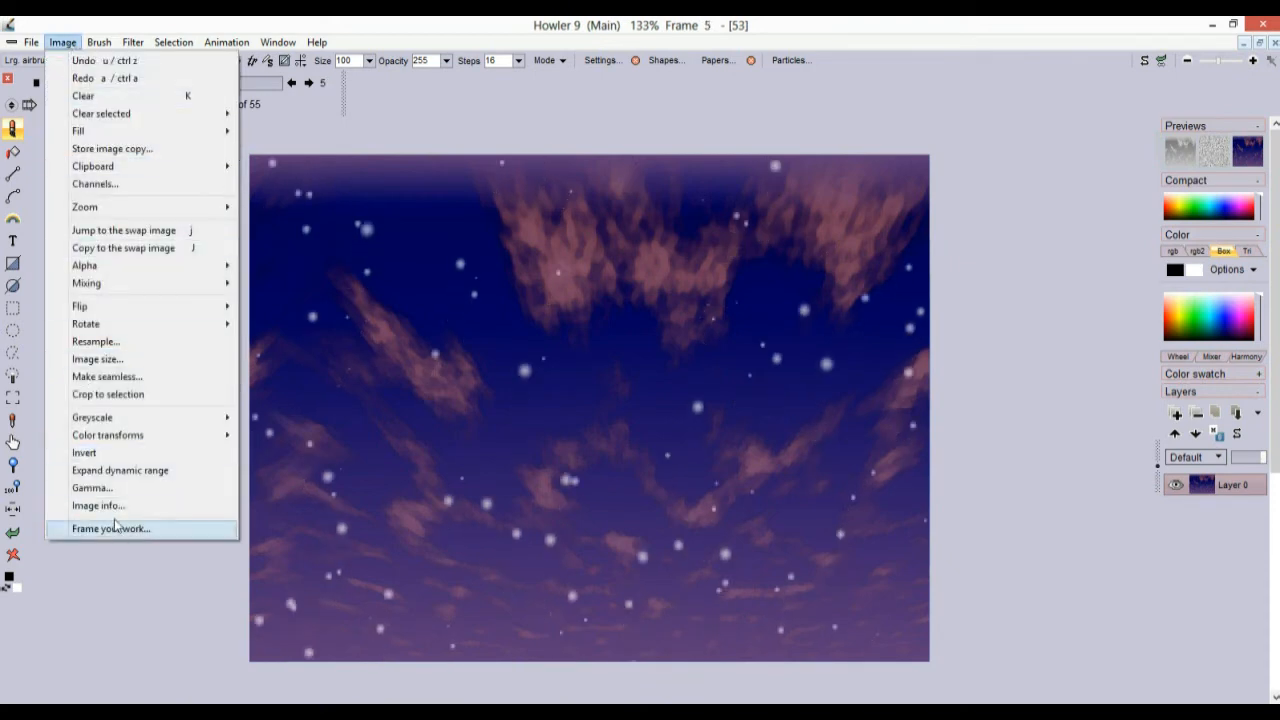
Make all animation frames seamless, keeping the original 640×480 size
{"action": "left_click", "coordinate": [143, 378]}
{"action": "left_click_drag", "start_coordinate": [603, 232], "coordinate": [341, 242]}
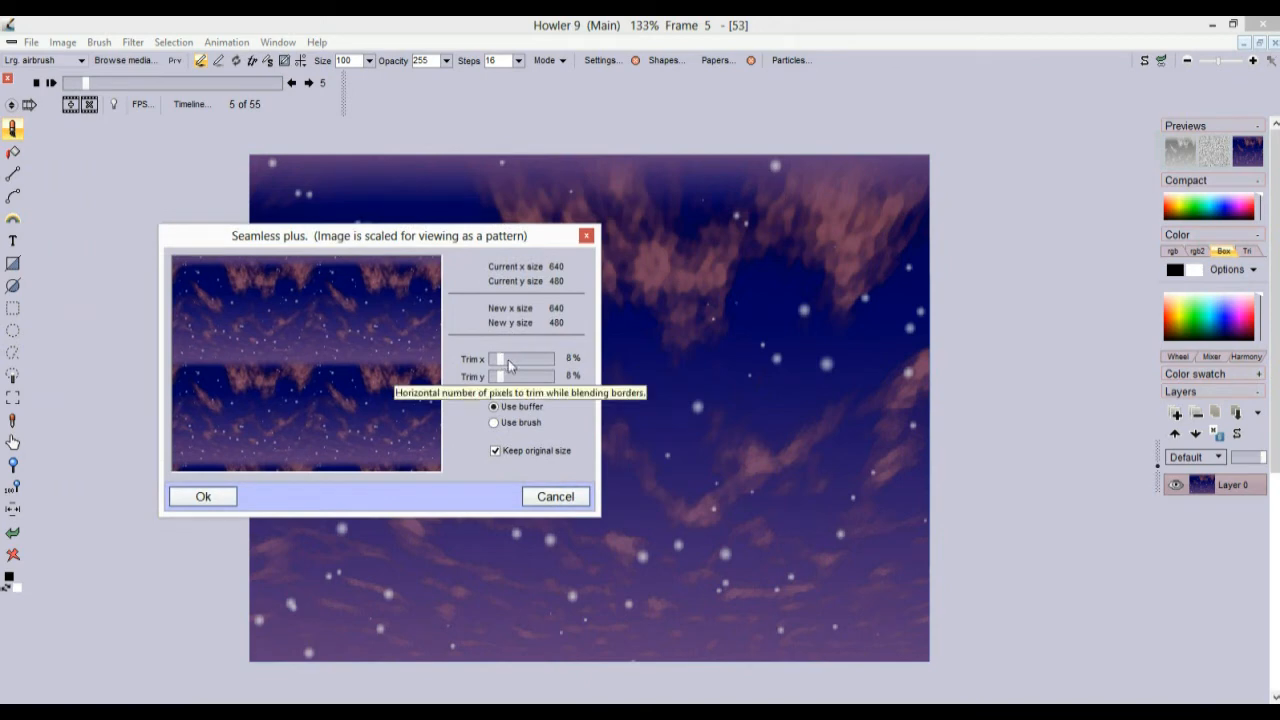
{"action": "left_click", "coordinate": [220, 502]}
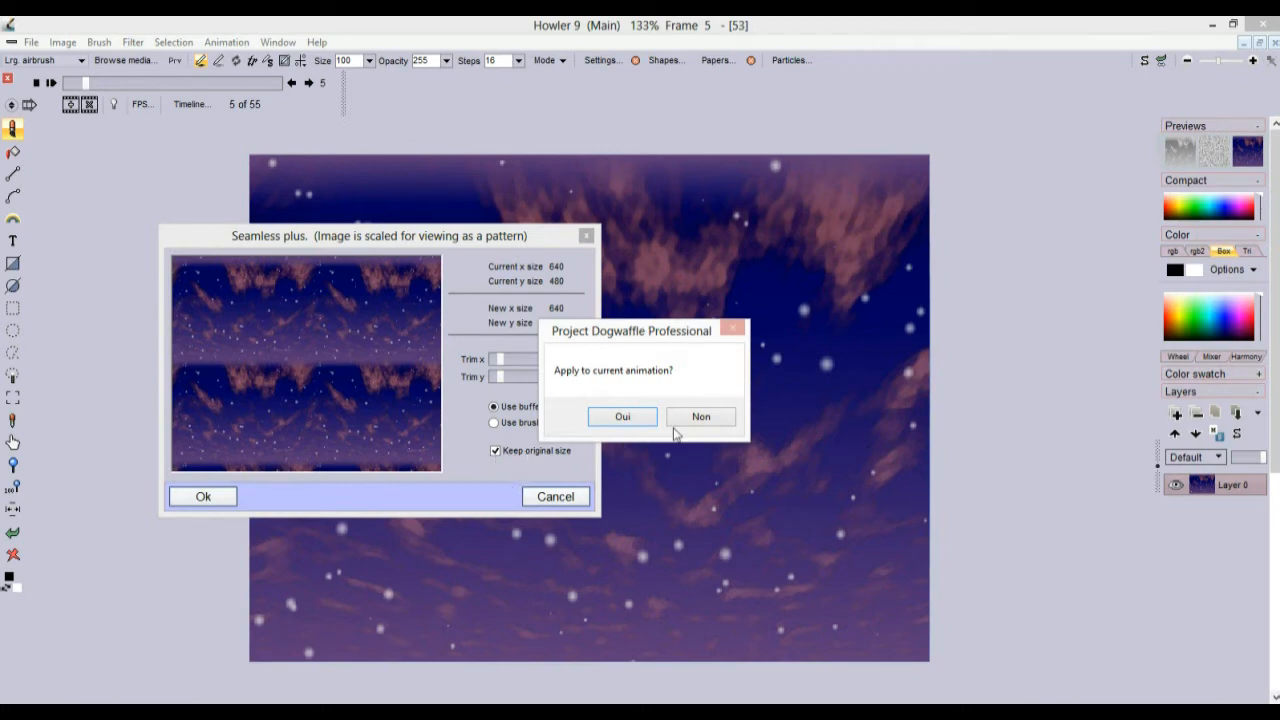
{"action": "left_click", "coordinate": [625, 416]}
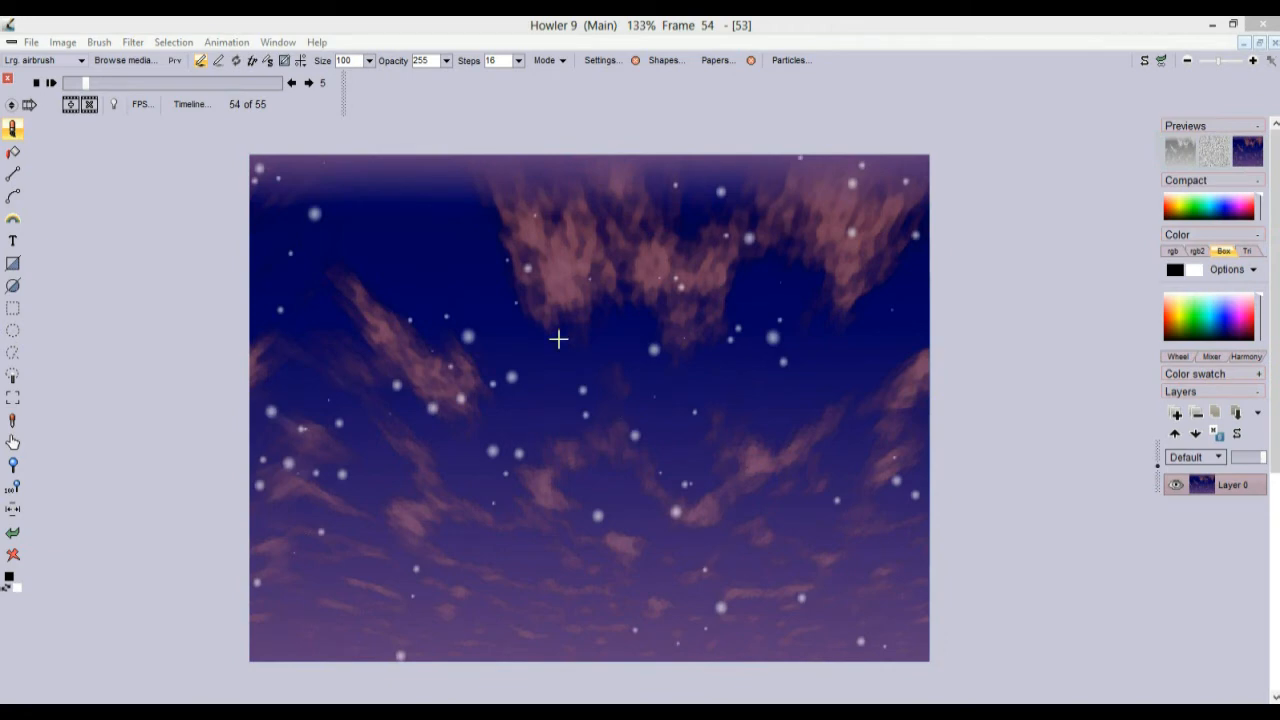
Scrub the seamless frames, then display the filmstrip of frame thumbnails
{"action": "left_click_drag", "start_coordinate": [89, 82], "coordinate": [270, 83]}
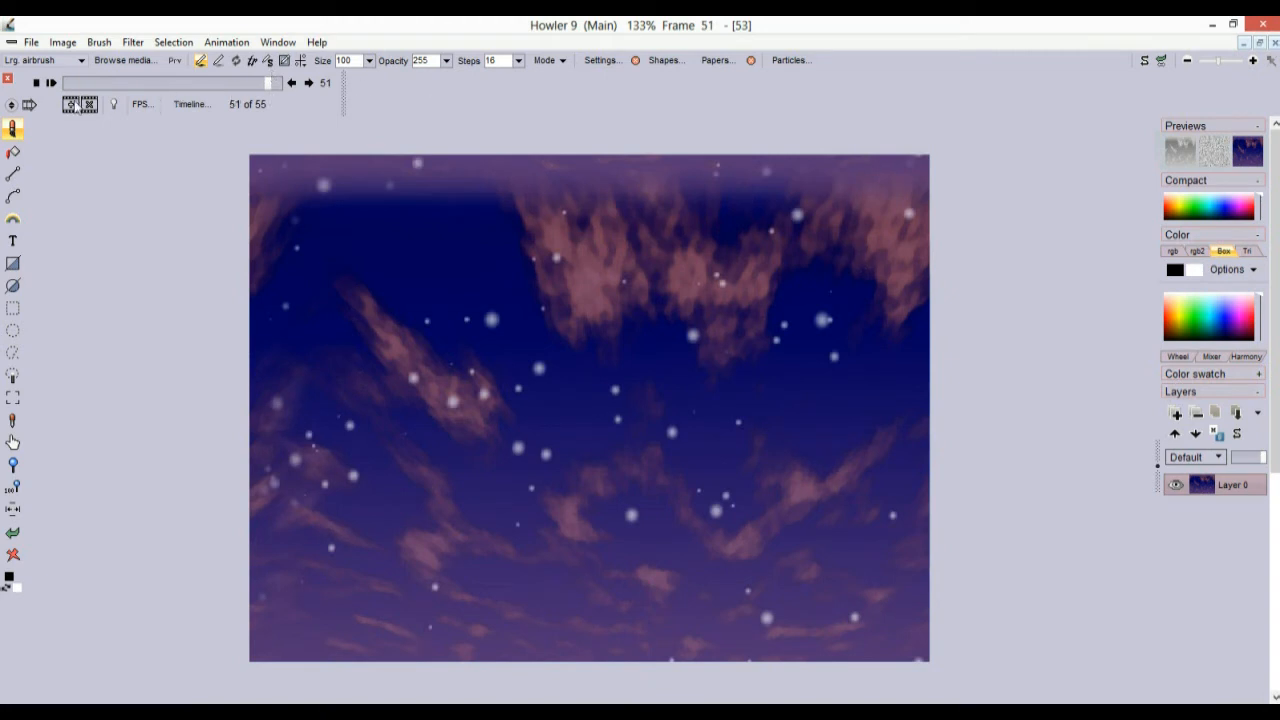
{"action": "left_click", "coordinate": [33, 105]}
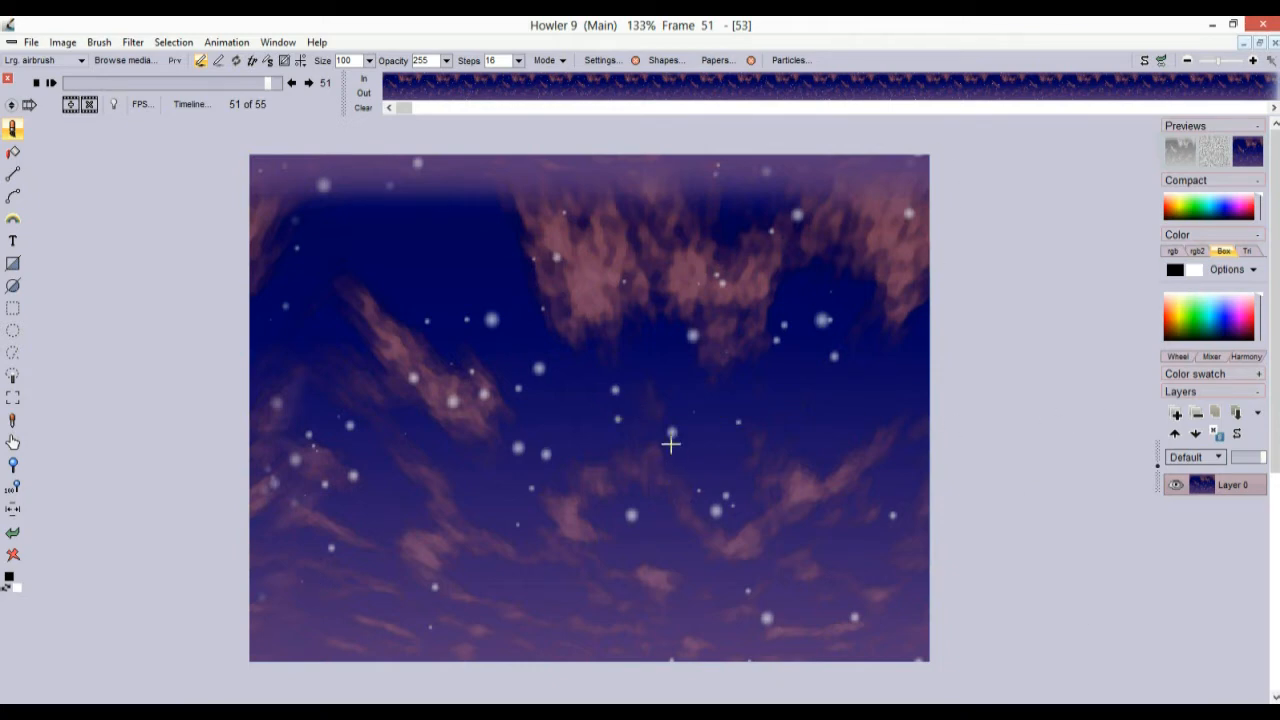
Look through the timeline frame options and the Animation menu
{"action": "right_click", "coordinate": [485, 90]}
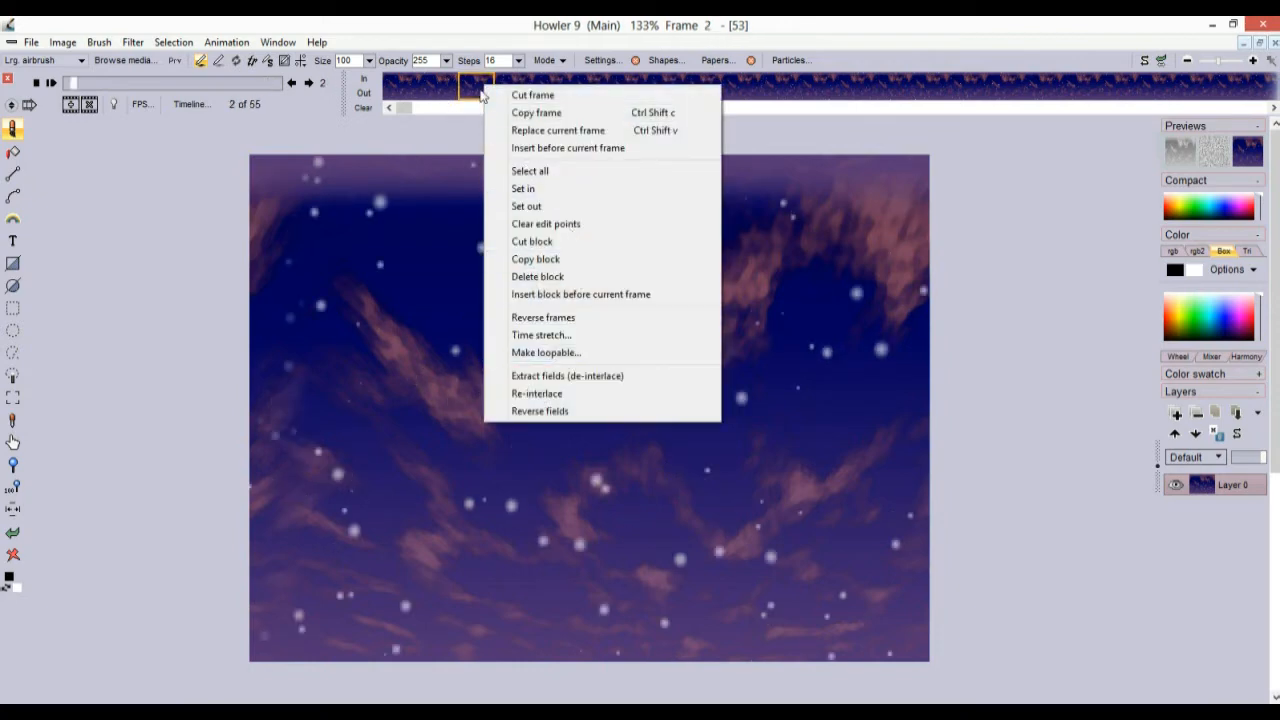
{"action": "left_click", "coordinate": [808, 83]}
{"action": "left_click", "coordinate": [592, 82]}
{"action": "right_click", "coordinate": [490, 88]}
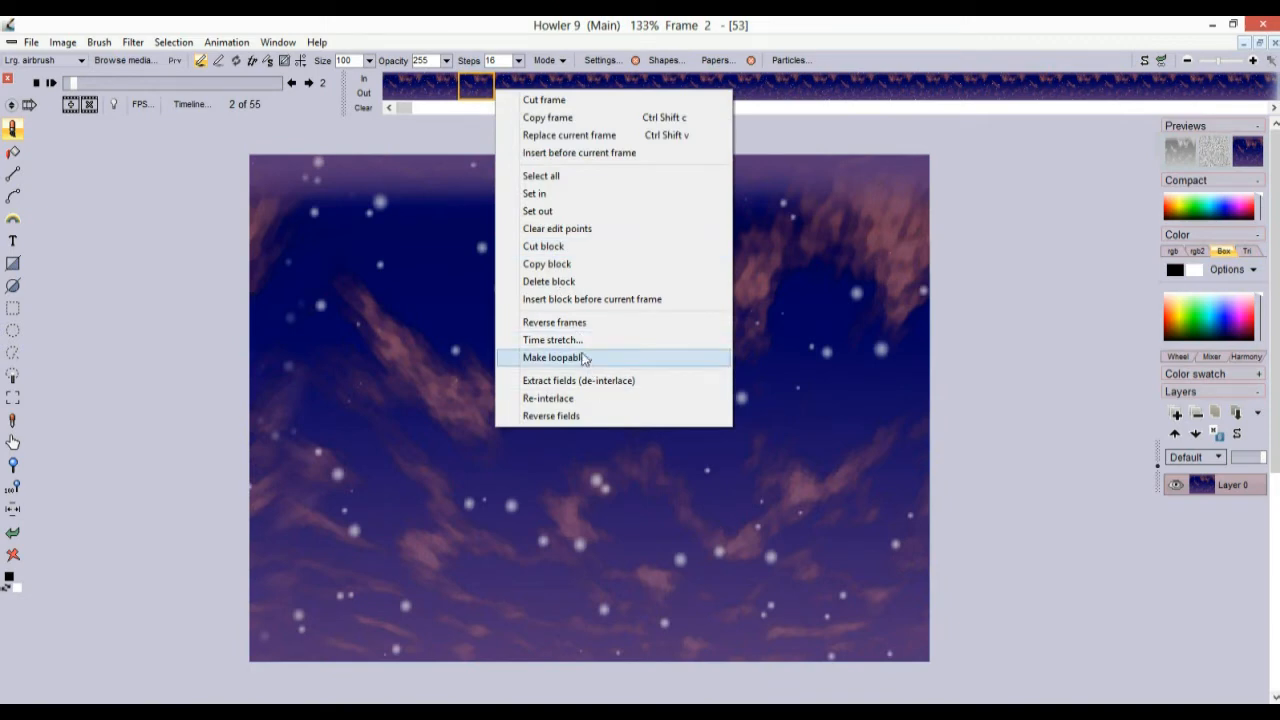
{"action": "left_click", "coordinate": [228, 42]}
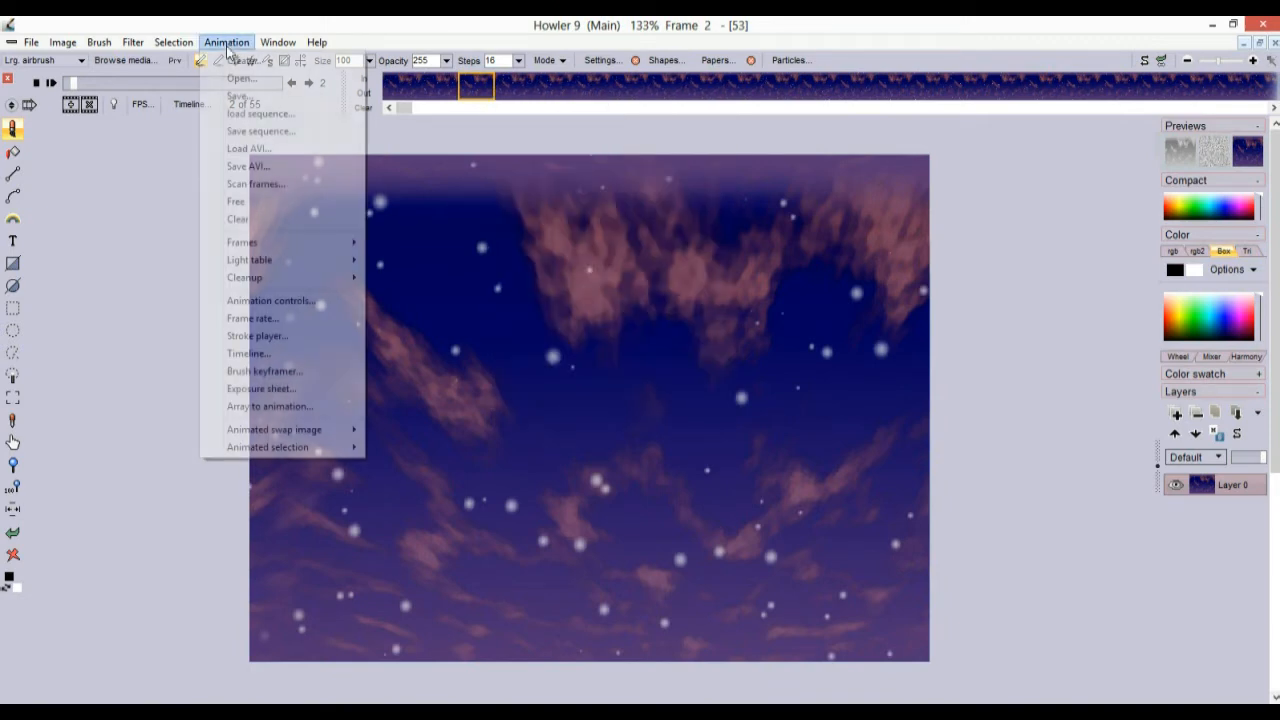
{"action": "mouse_move", "coordinate": [301, 254]}
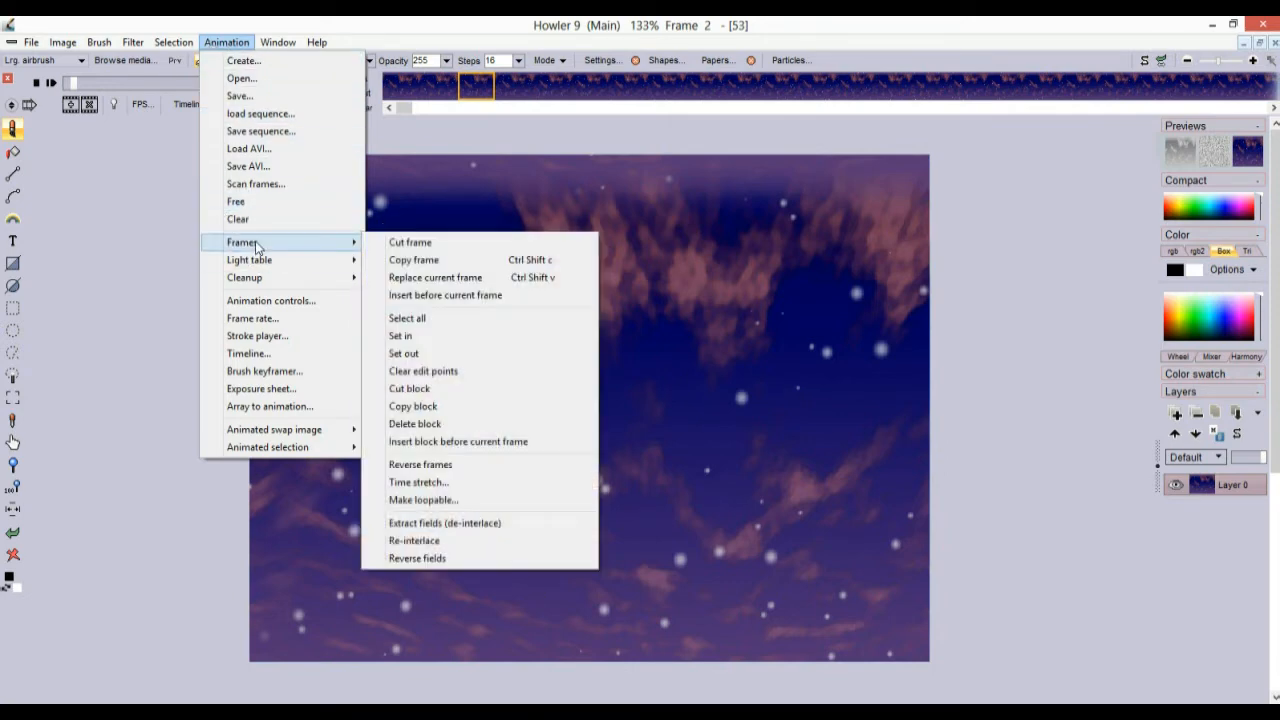
From a frame's context menu, open Make loopable and set 'from frame' to 41
{"action": "left_click", "coordinate": [557, 96]}
{"action": "right_click", "coordinate": [557, 97]}
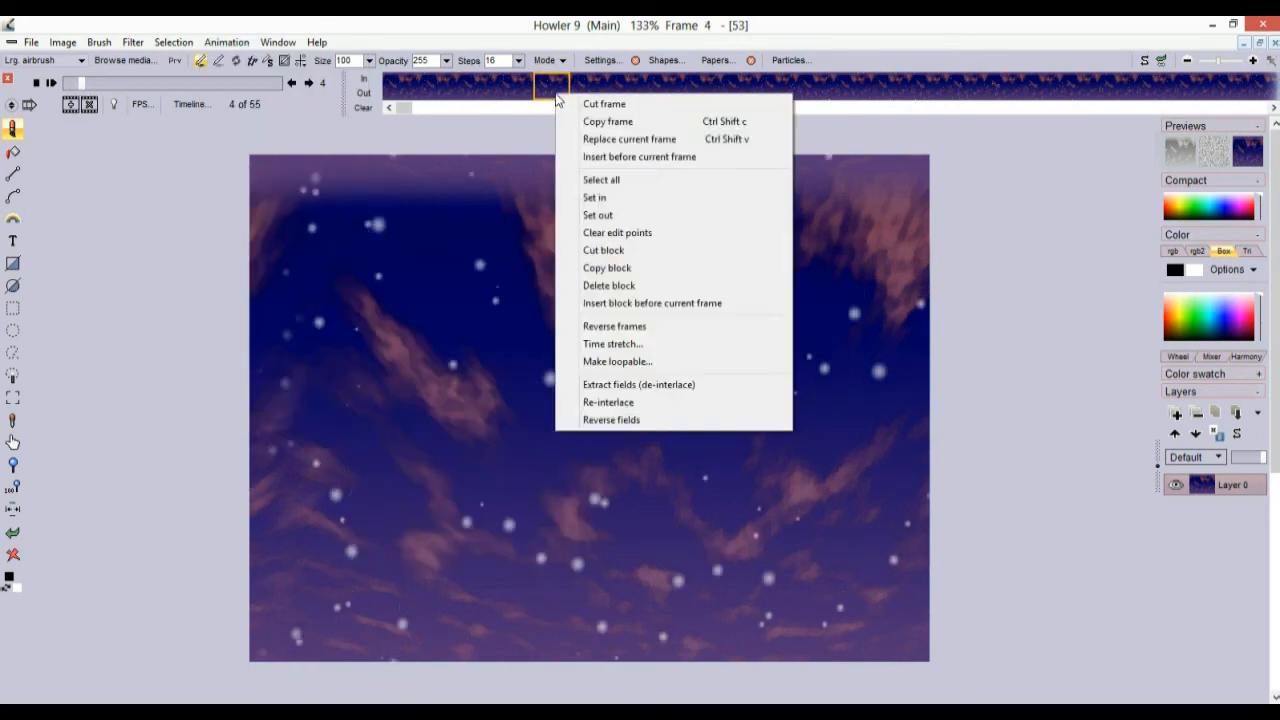
{"action": "right_click", "coordinate": [459, 90]}
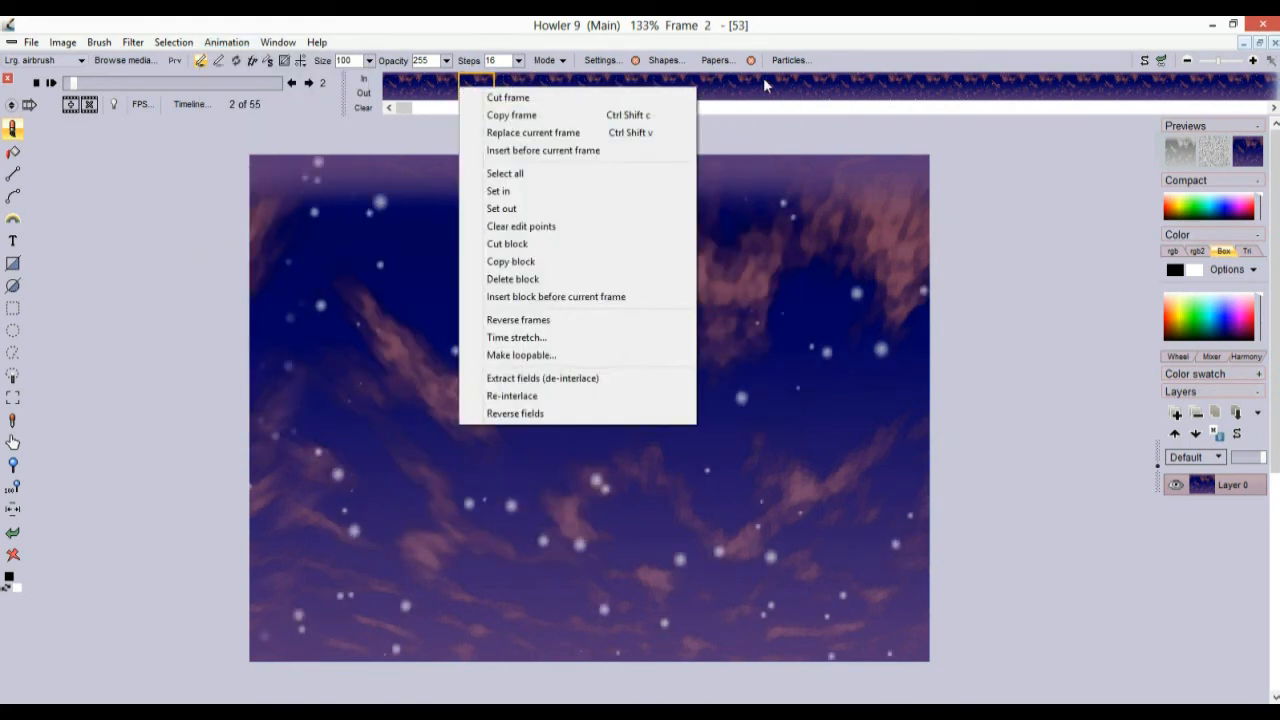
{"action": "right_click", "coordinate": [765, 82]}
{"action": "right_click", "coordinate": [683, 84]}
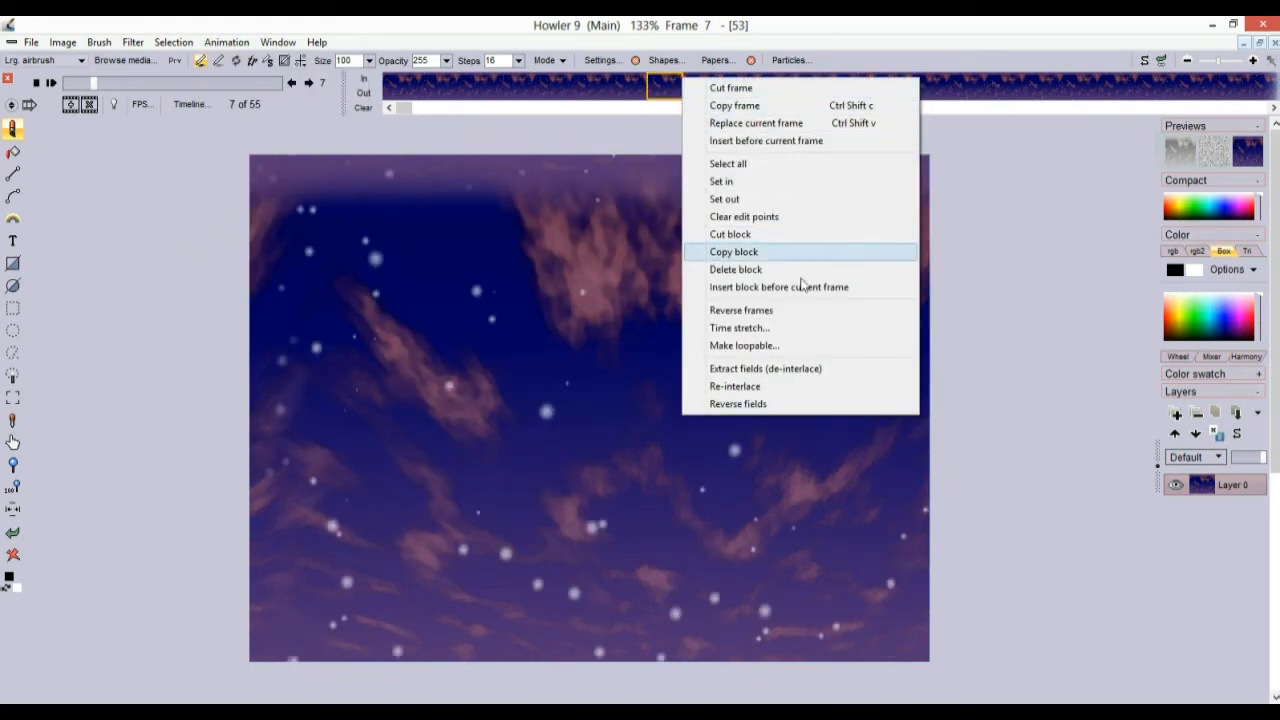
{"action": "left_click", "coordinate": [766, 350]}
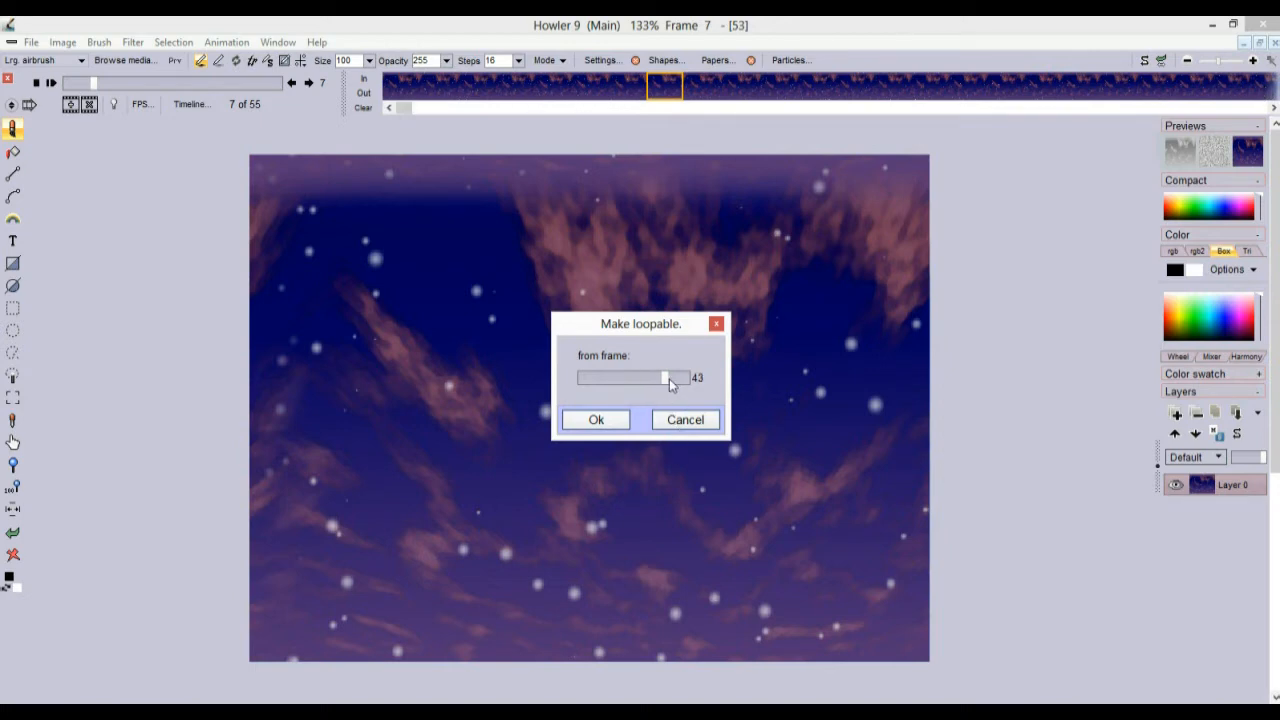
{"action": "left_click_drag", "start_coordinate": [658, 380], "coordinate": [698, 381]}
Loop the animation from frame 41, play it back, then stop at frame 13
{"action": "left_click", "coordinate": [612, 420]}
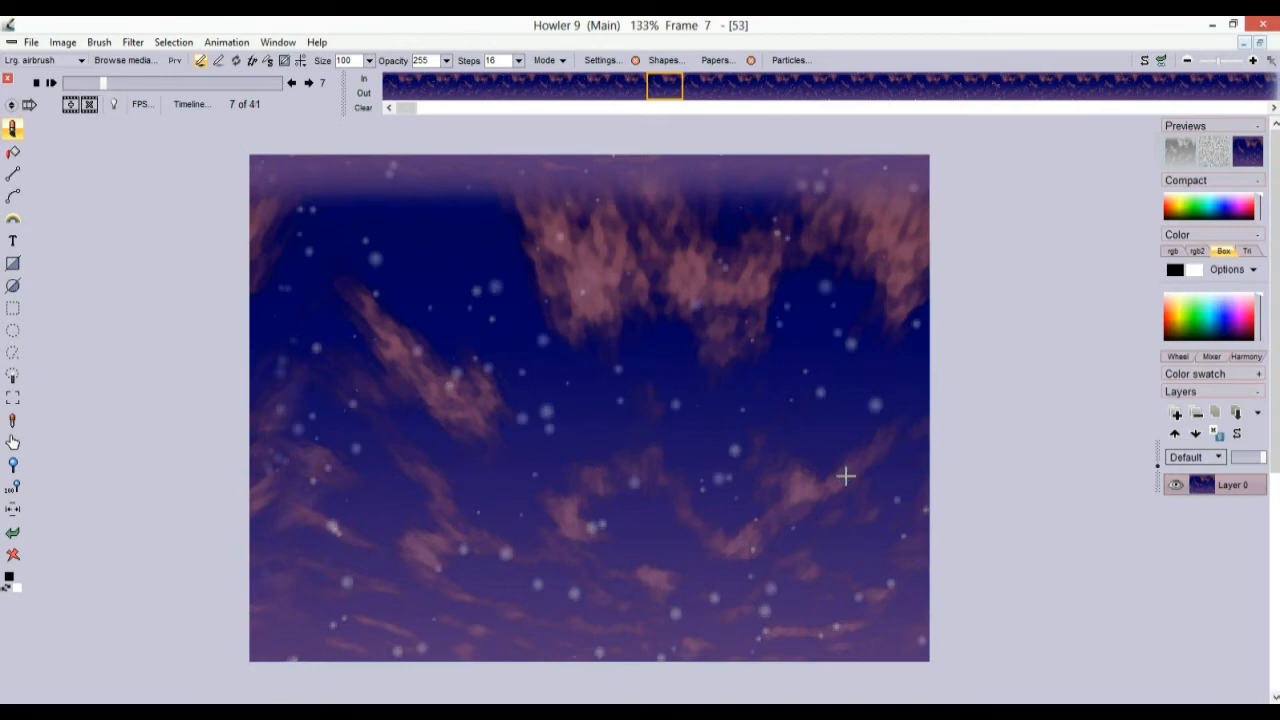
{"action": "left_click", "coordinate": [52, 84]}
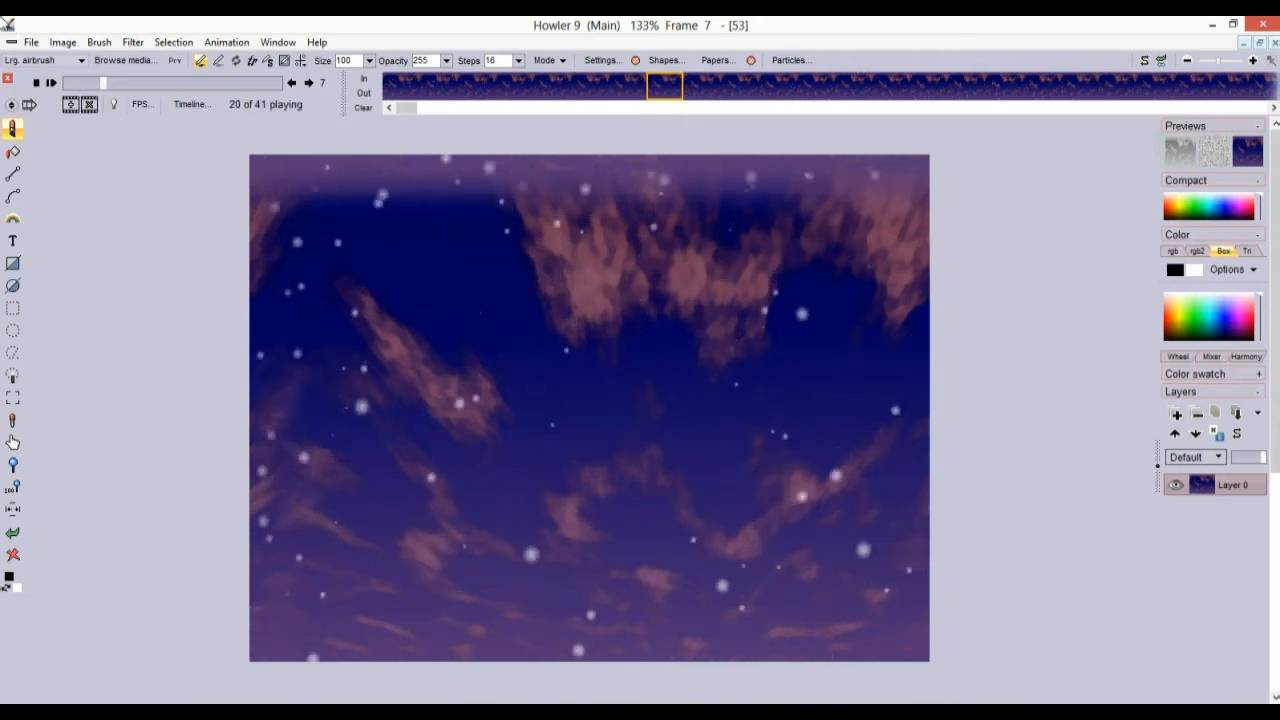
{"action": "left_click_drag", "start_coordinate": [99, 82], "coordinate": [141, 60]}
Open Puppy Ray, then reposition the camera and scale the world over the terrain
{"action": "left_click", "coordinate": [134, 43]}
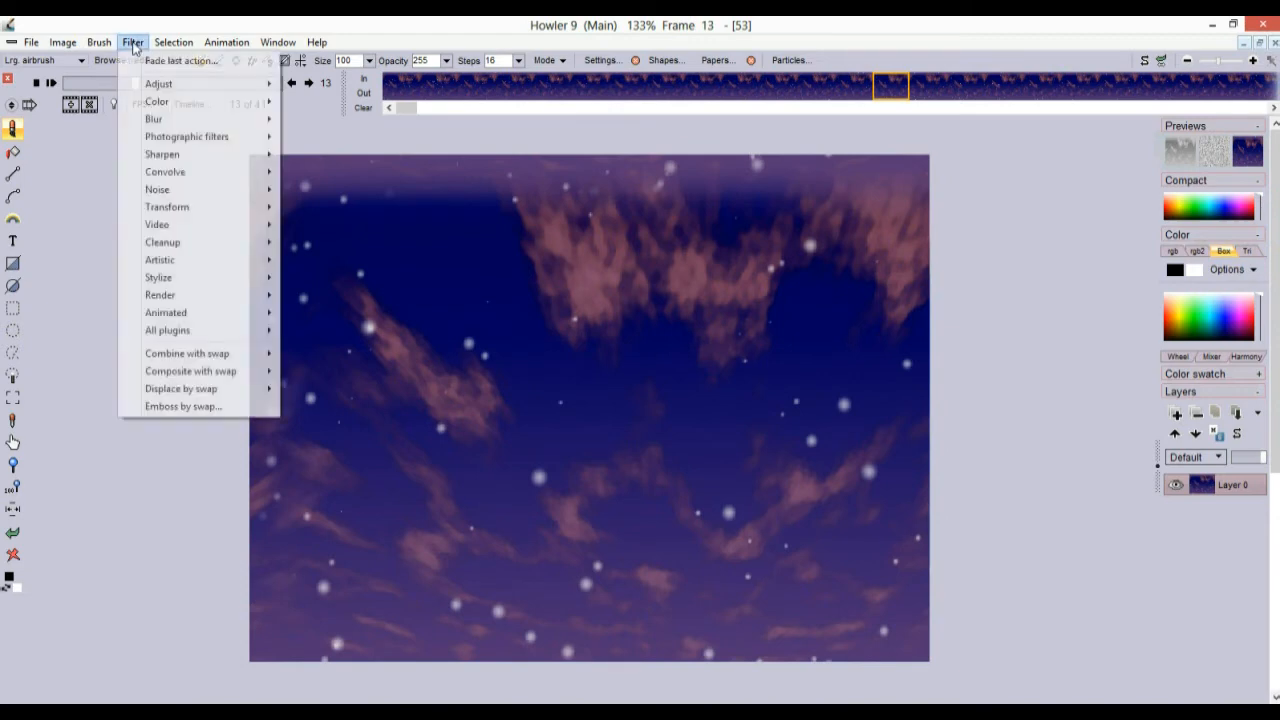
{"action": "mouse_move", "coordinate": [188, 210]}
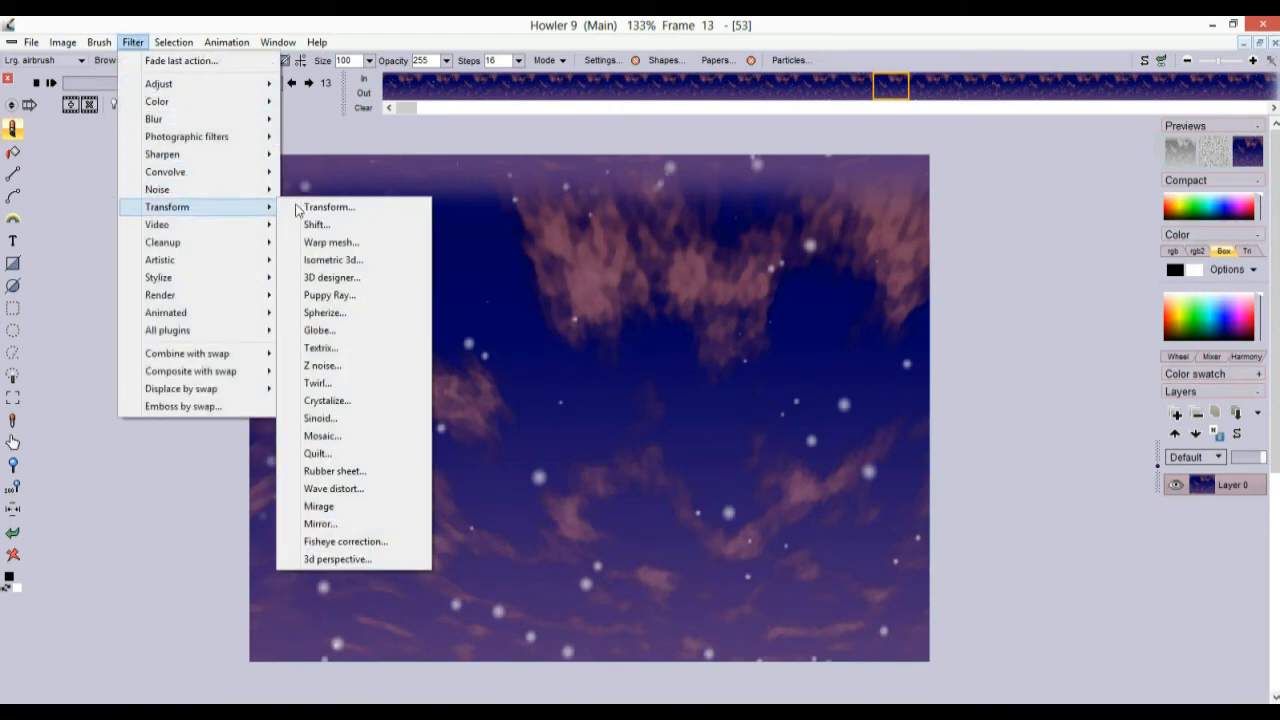
{"action": "left_click", "coordinate": [330, 295]}
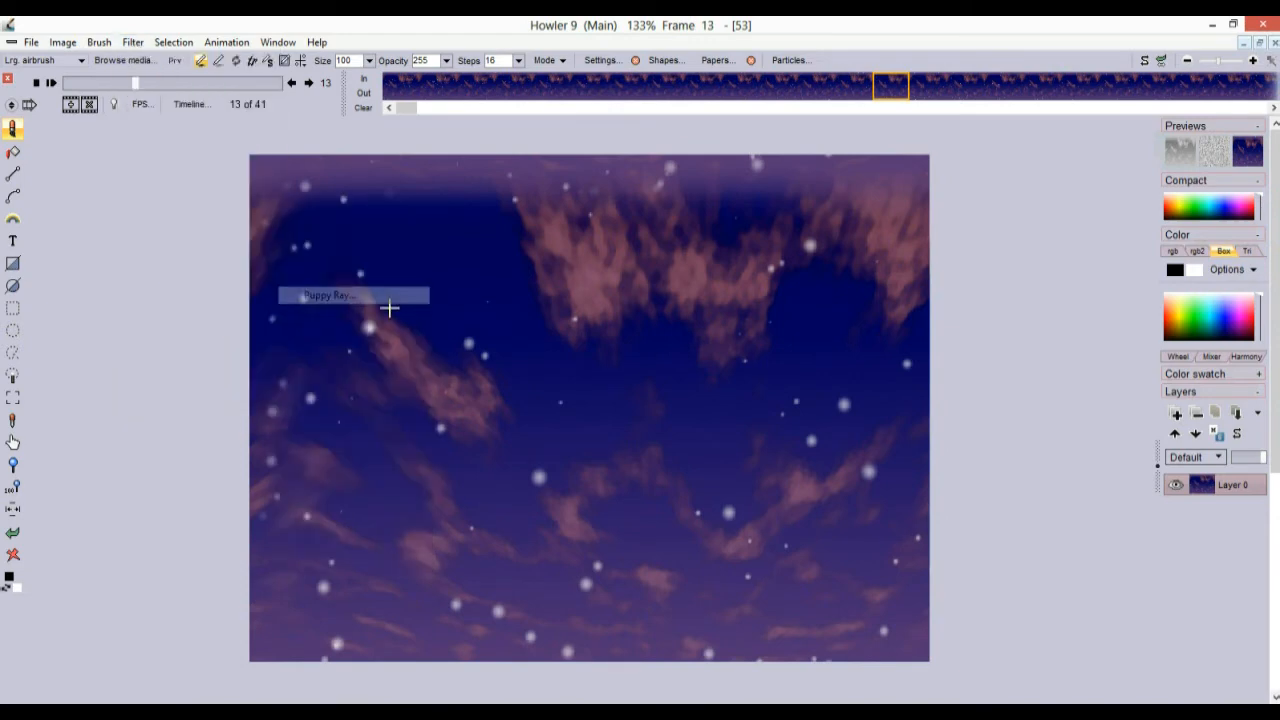
{"action": "left_click_drag", "start_coordinate": [163, 161], "coordinate": [193, 404]}
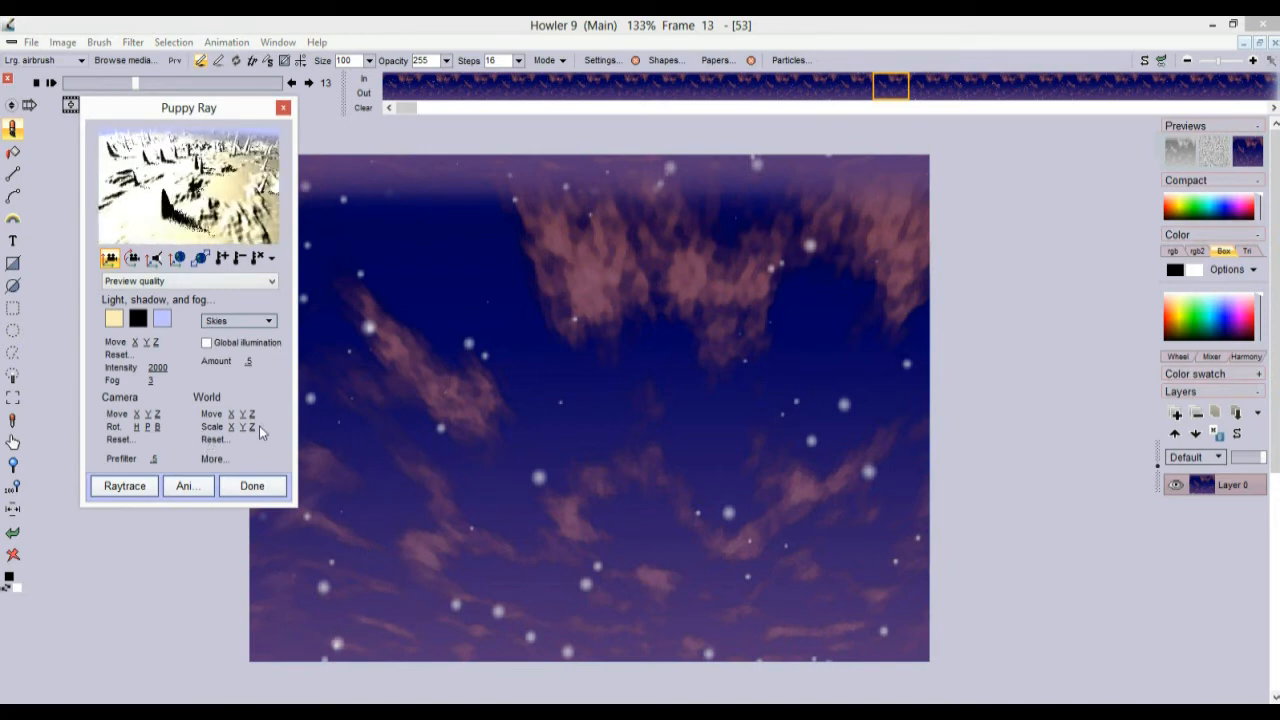
{"action": "left_click_drag", "start_coordinate": [257, 426], "coordinate": [274, 427]}
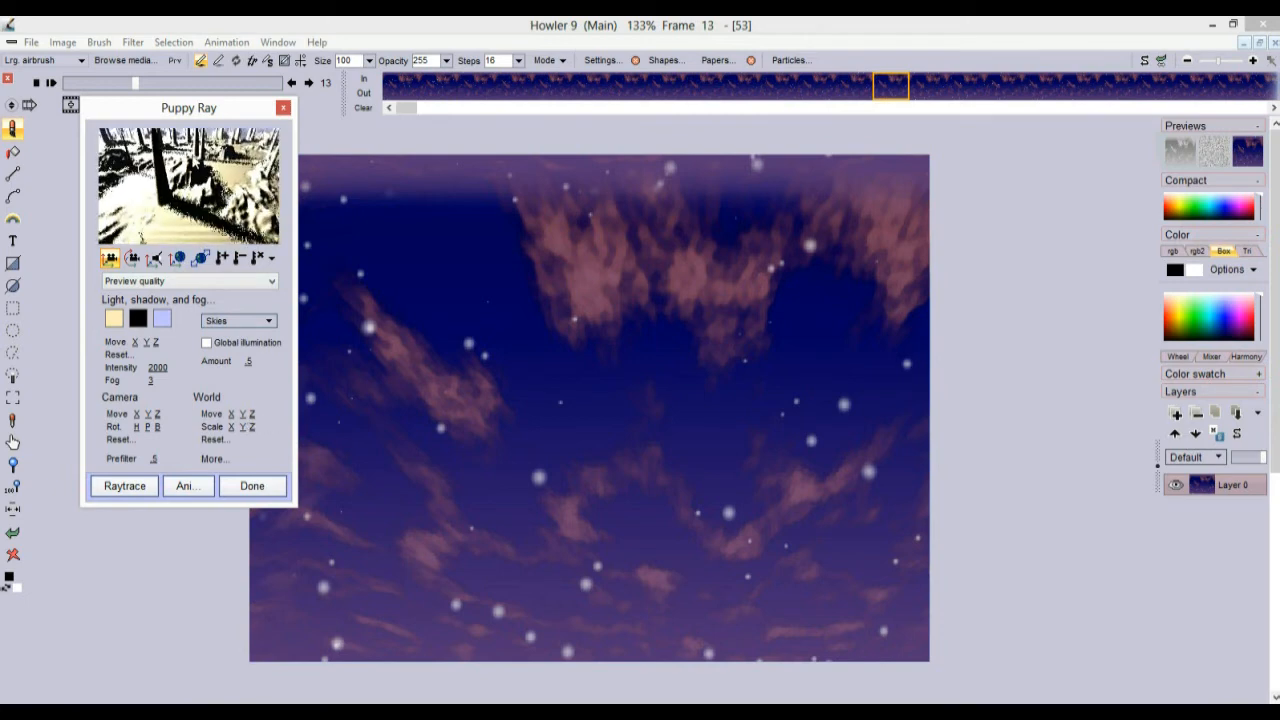
{"action": "left_click_drag", "start_coordinate": [141, 237], "coordinate": [219, 304]}
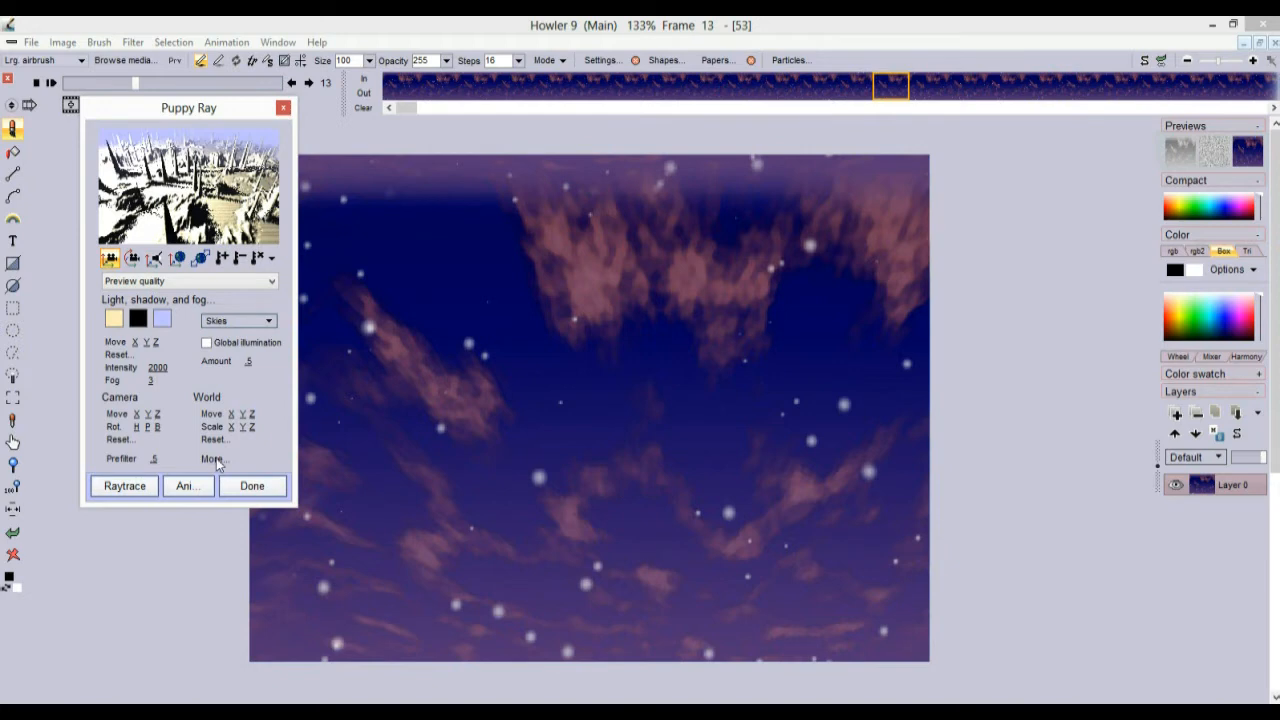
Use each frame as animation source, set light intensity to 590, and move the light
{"action": "left_click", "coordinate": [212, 459]}
{"action": "left_click", "coordinate": [371, 490]}
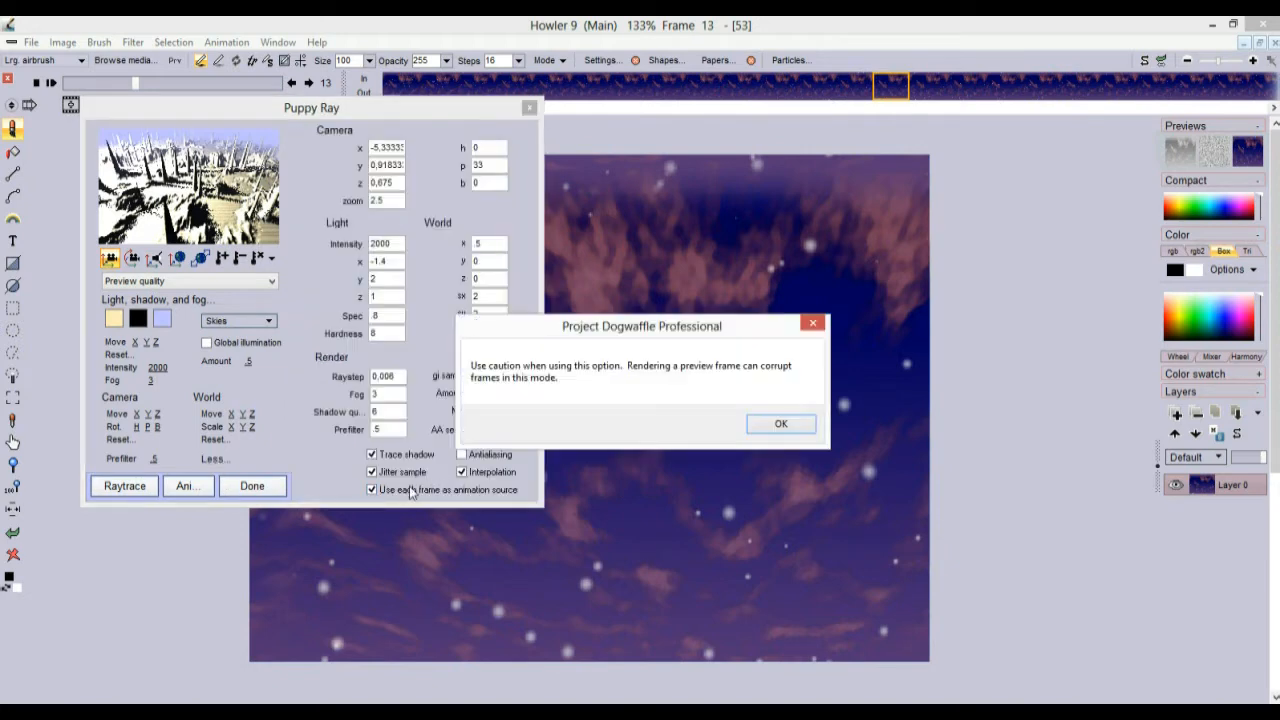
{"action": "left_click", "coordinate": [778, 424]}
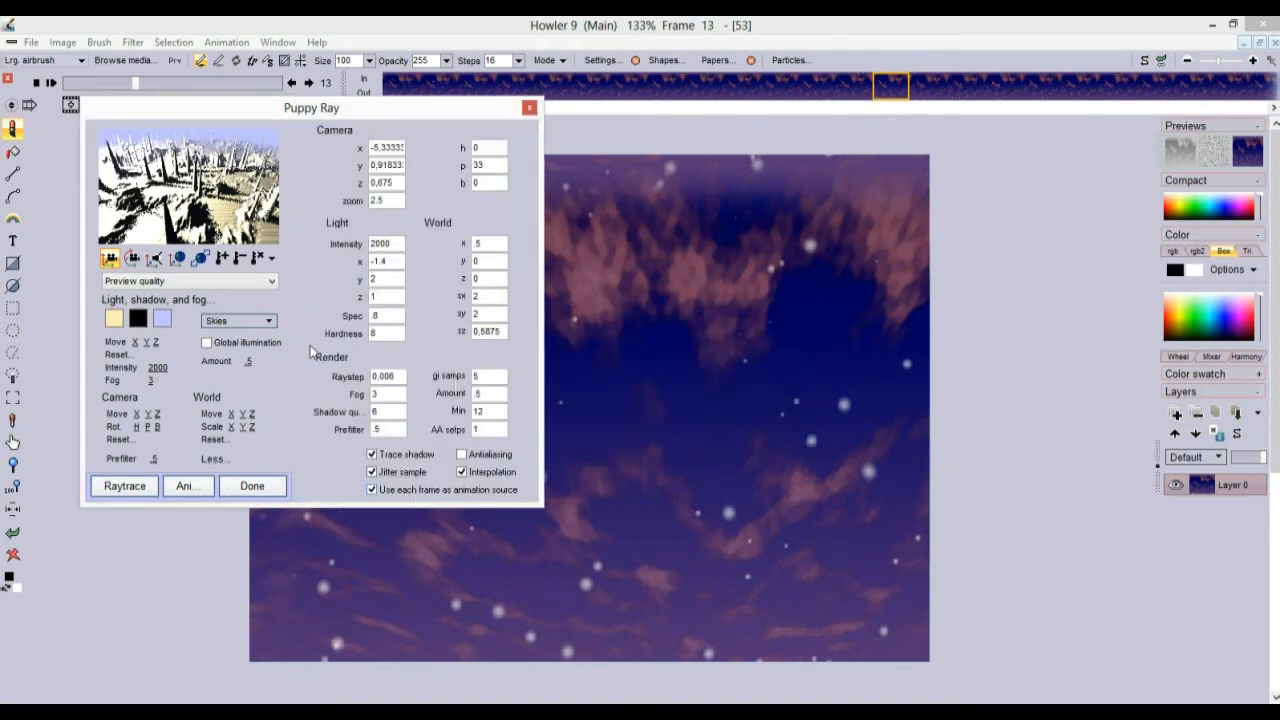
{"action": "left_click_drag", "start_coordinate": [132, 151], "coordinate": [238, 132]}
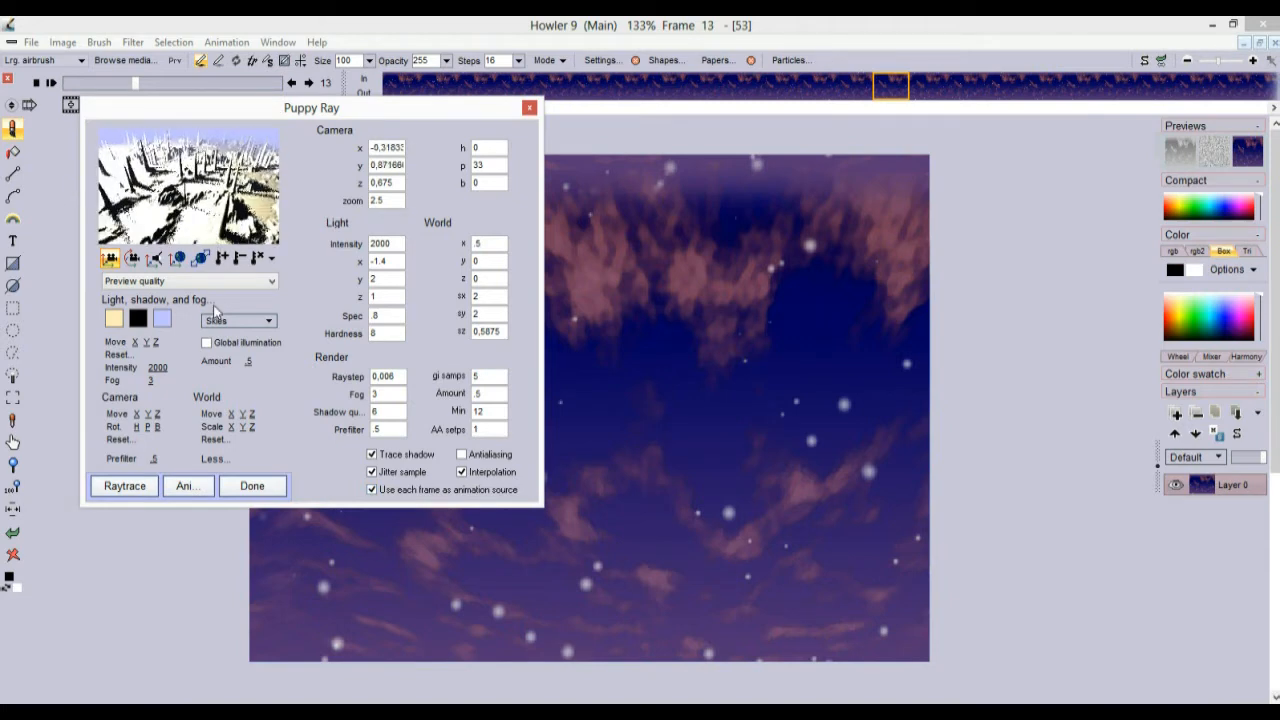
{"action": "left_click_drag", "start_coordinate": [156, 369], "coordinate": [14, 371]}
{"action": "left_click", "coordinate": [159, 258]}
{"action": "left_click_drag", "start_coordinate": [158, 162], "coordinate": [366, 43]}
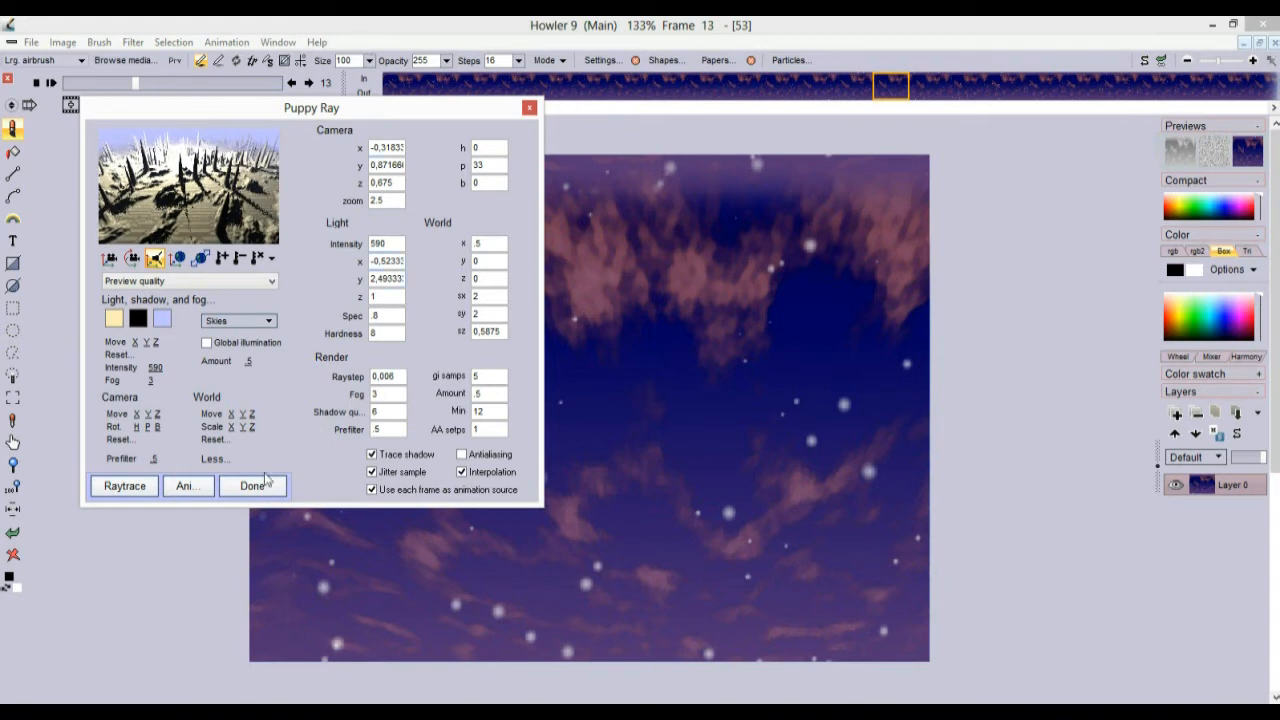
Keep preview render quality and attempt an animation render, dismissing the no-keyframes message
{"action": "left_click", "coordinate": [165, 283]}
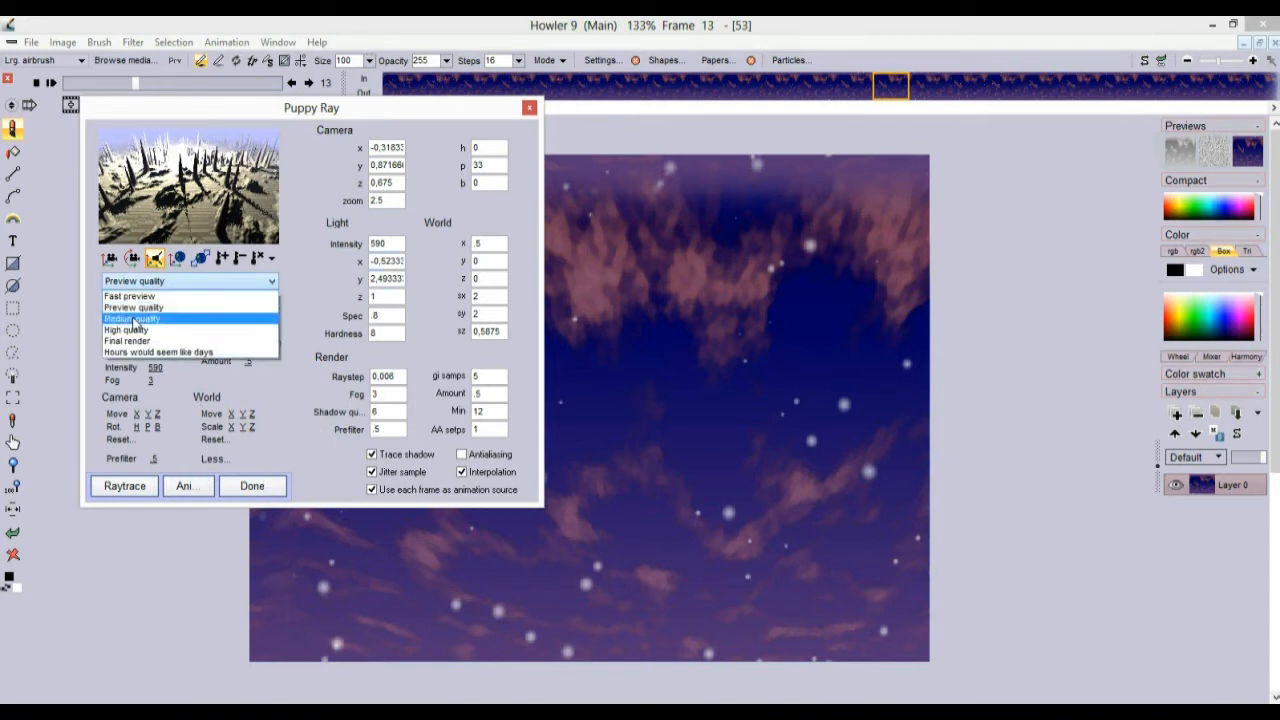
{"action": "left_click", "coordinate": [148, 307]}
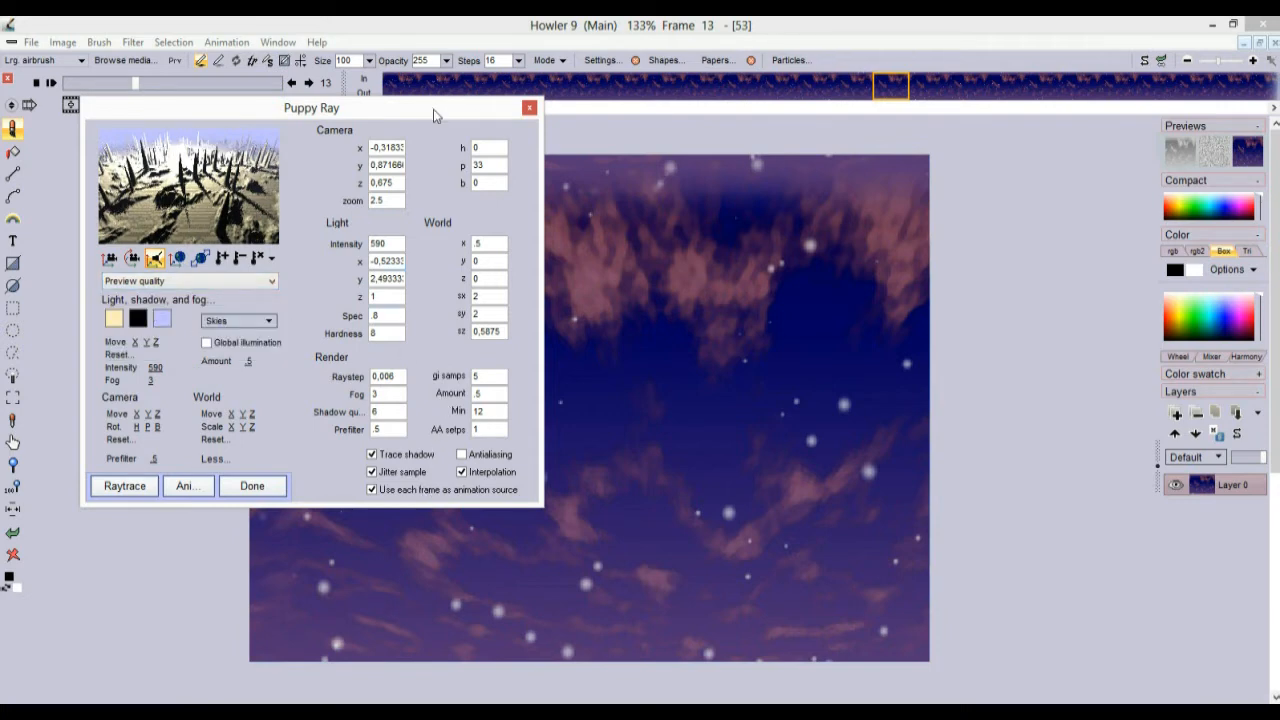
{"action": "left_click_drag", "start_coordinate": [433, 109], "coordinate": [376, 115]}
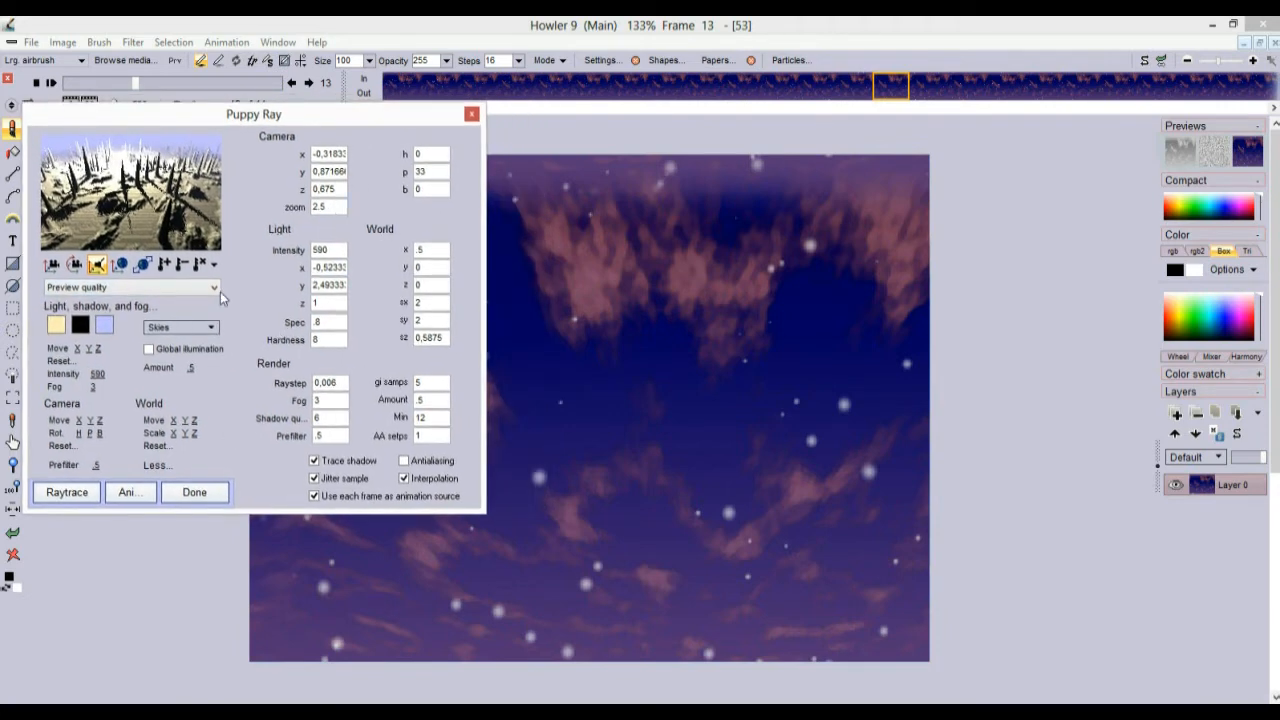
{"action": "left_click", "coordinate": [129, 493]}
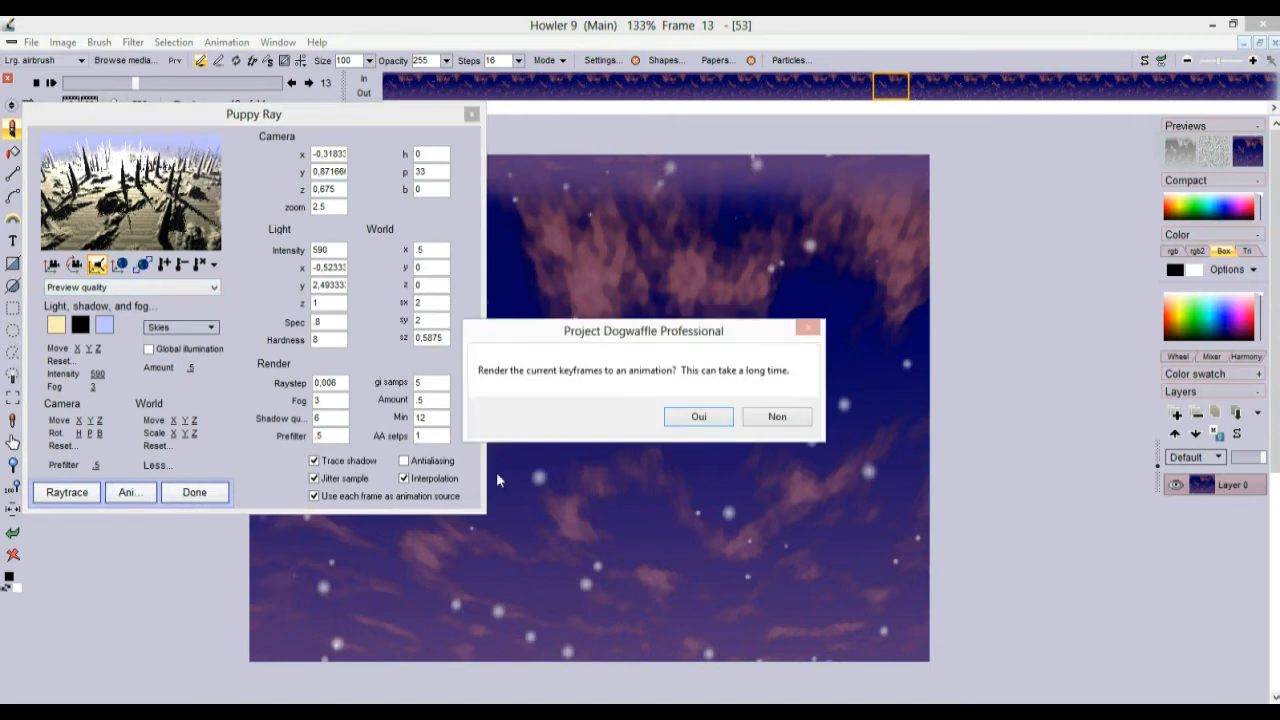
{"action": "left_click", "coordinate": [699, 417]}
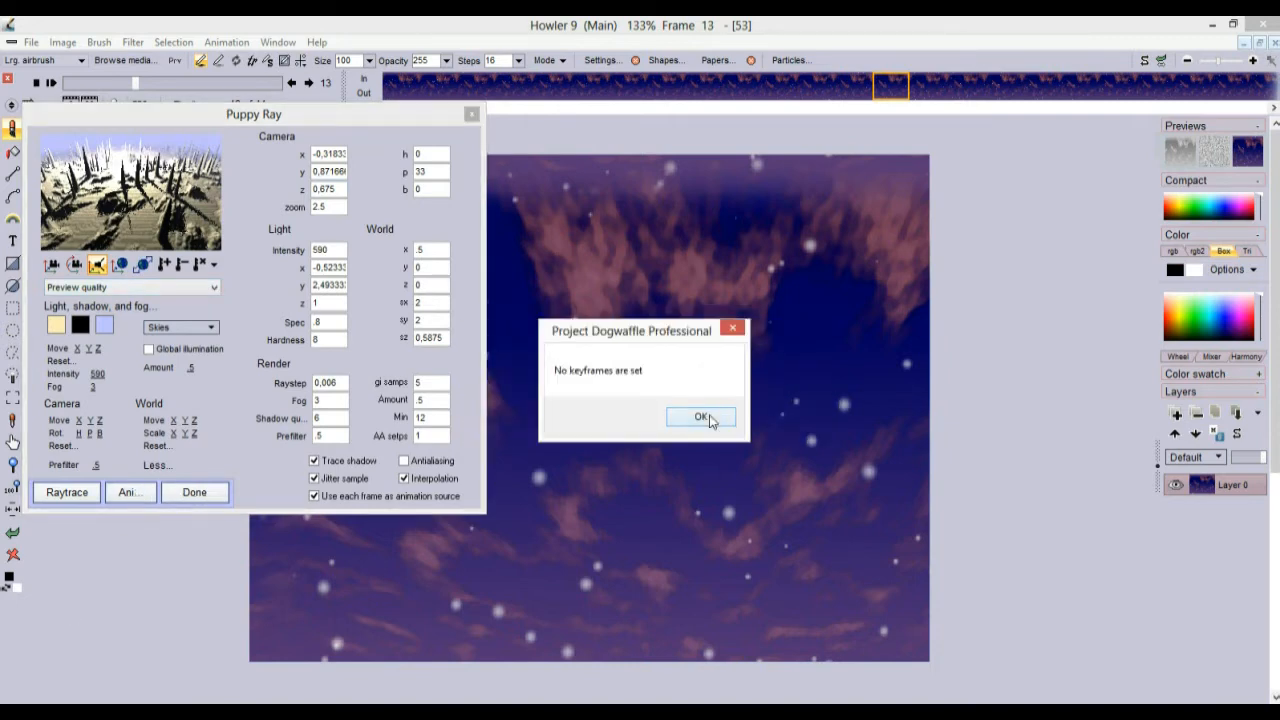
{"action": "left_click", "coordinate": [701, 417]}
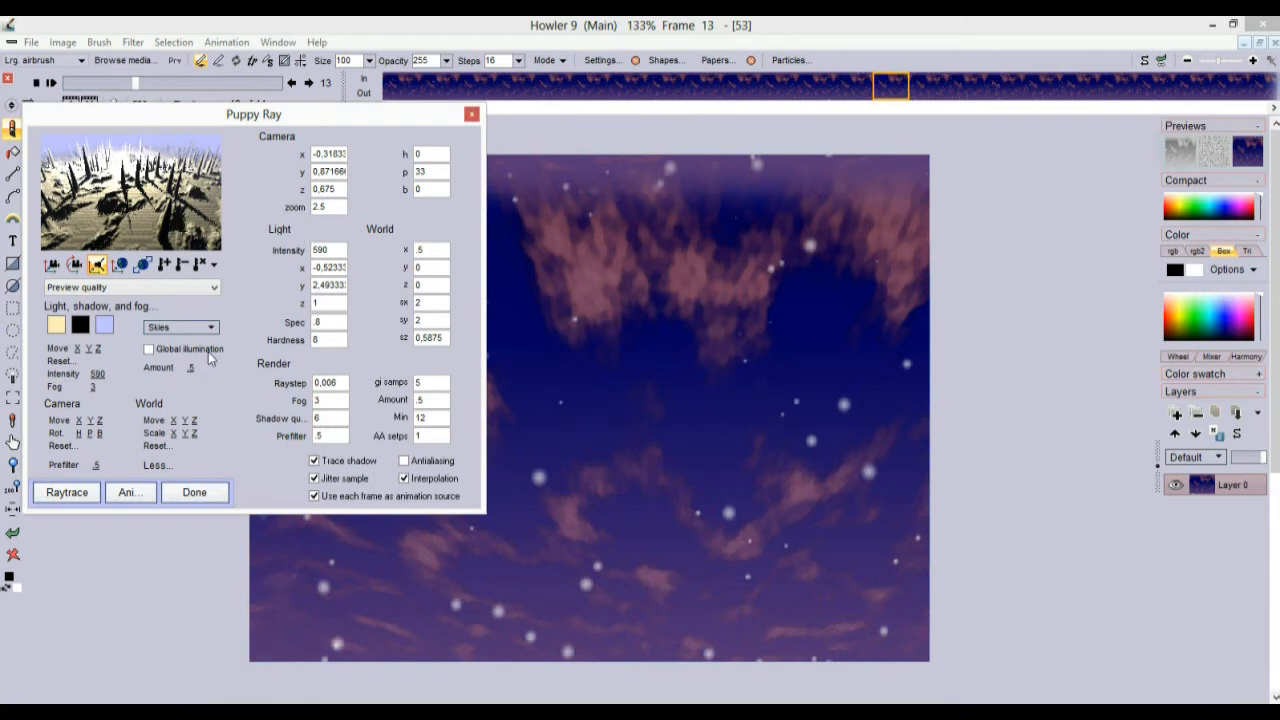
Scrub Puppy Ray's animation frames through to the last frame, 40
{"action": "left_click", "coordinate": [213, 267]}
{"action": "left_click_drag", "start_coordinate": [219, 300], "coordinate": [142, 306]}
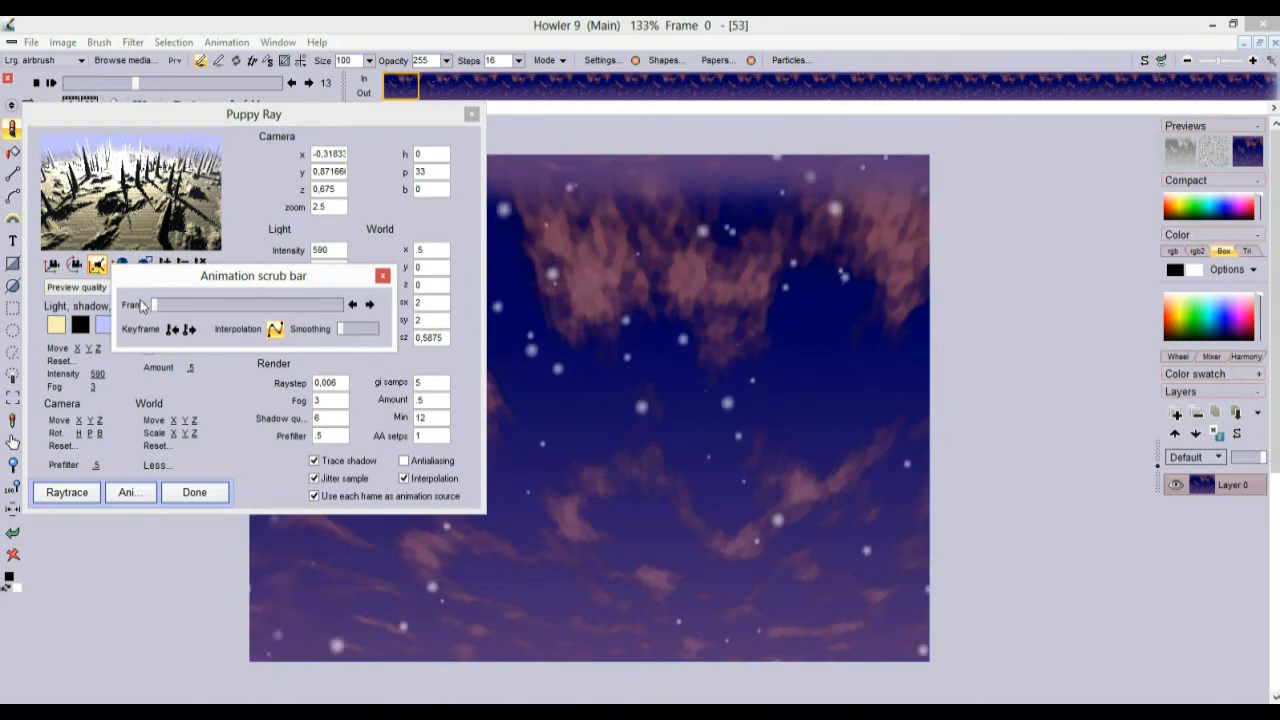
{"action": "left_click", "coordinate": [383, 276]}
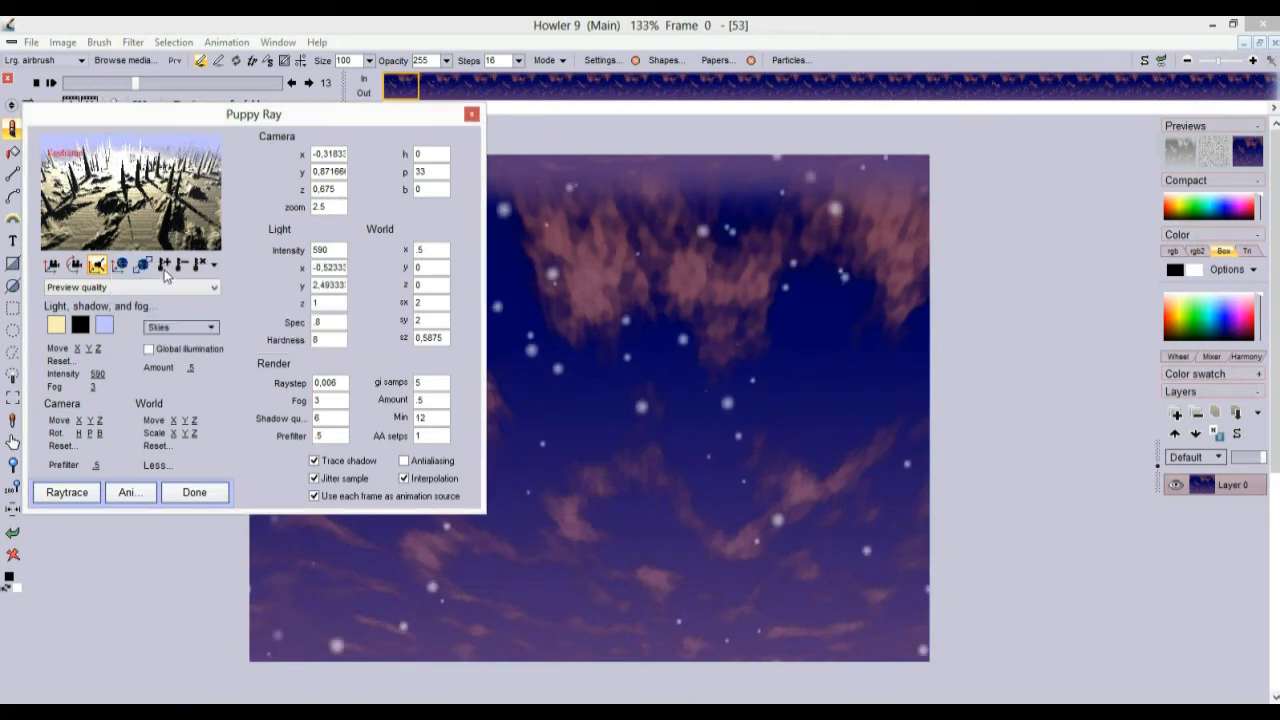
{"action": "left_click", "coordinate": [215, 266]}
{"action": "left_click_drag", "start_coordinate": [172, 308], "coordinate": [370, 308]}
{"action": "left_click", "coordinate": [383, 276]}
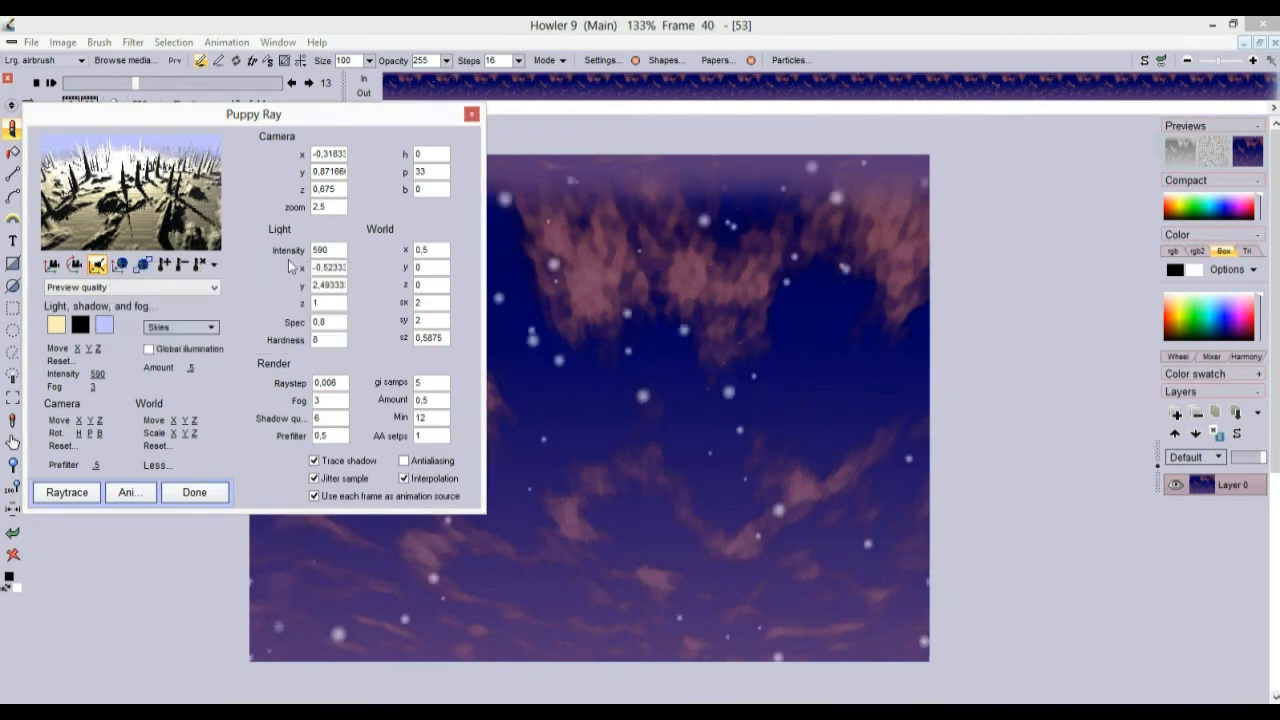
Move the light to y 2,99 and z 0,99, raise the camera, and request the animation render
{"action": "left_click_drag", "start_coordinate": [152, 184], "coordinate": [262, 153]}
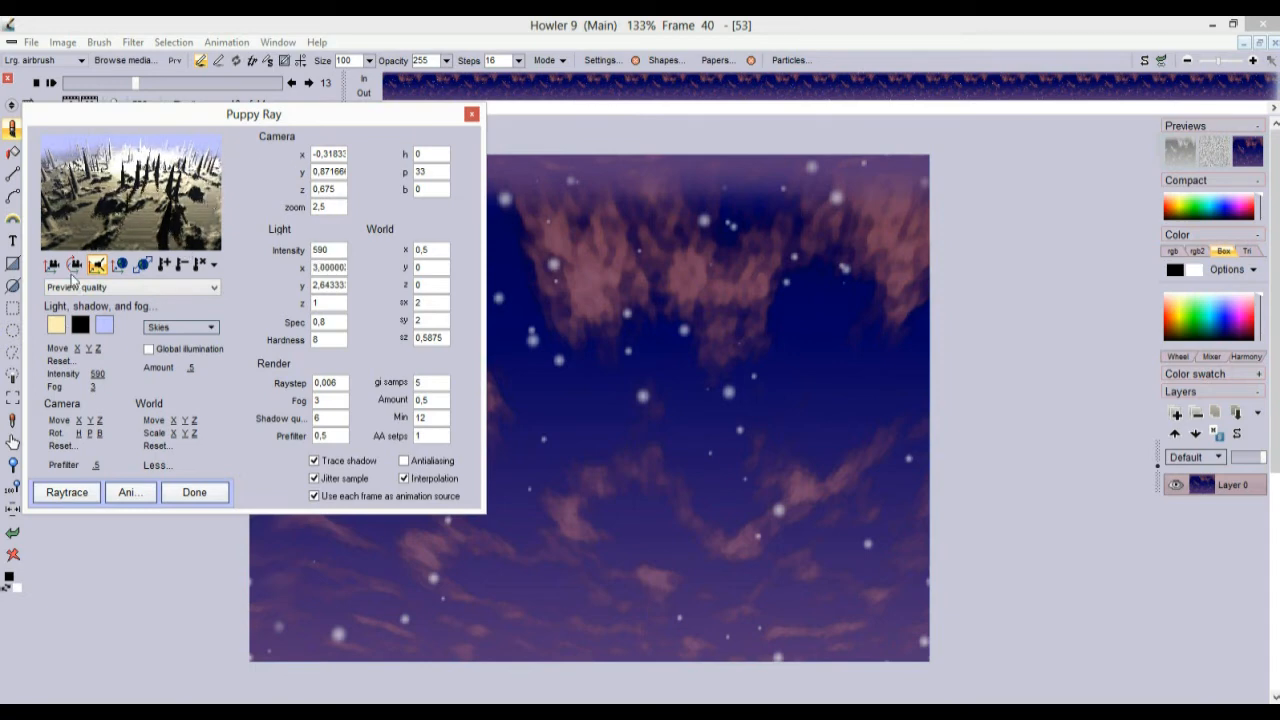
{"action": "left_click_drag", "start_coordinate": [112, 242], "coordinate": [90, 285]}
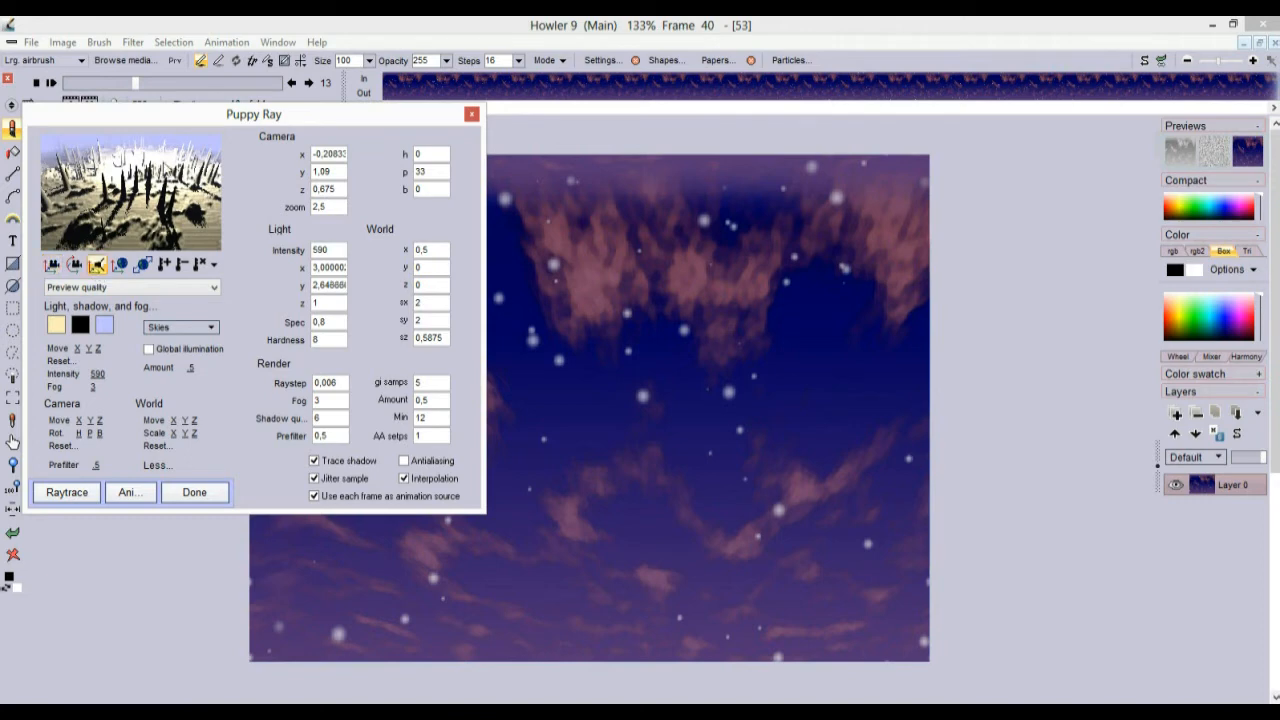
{"action": "left_click_drag", "start_coordinate": [150, 146], "coordinate": [170, 90]}
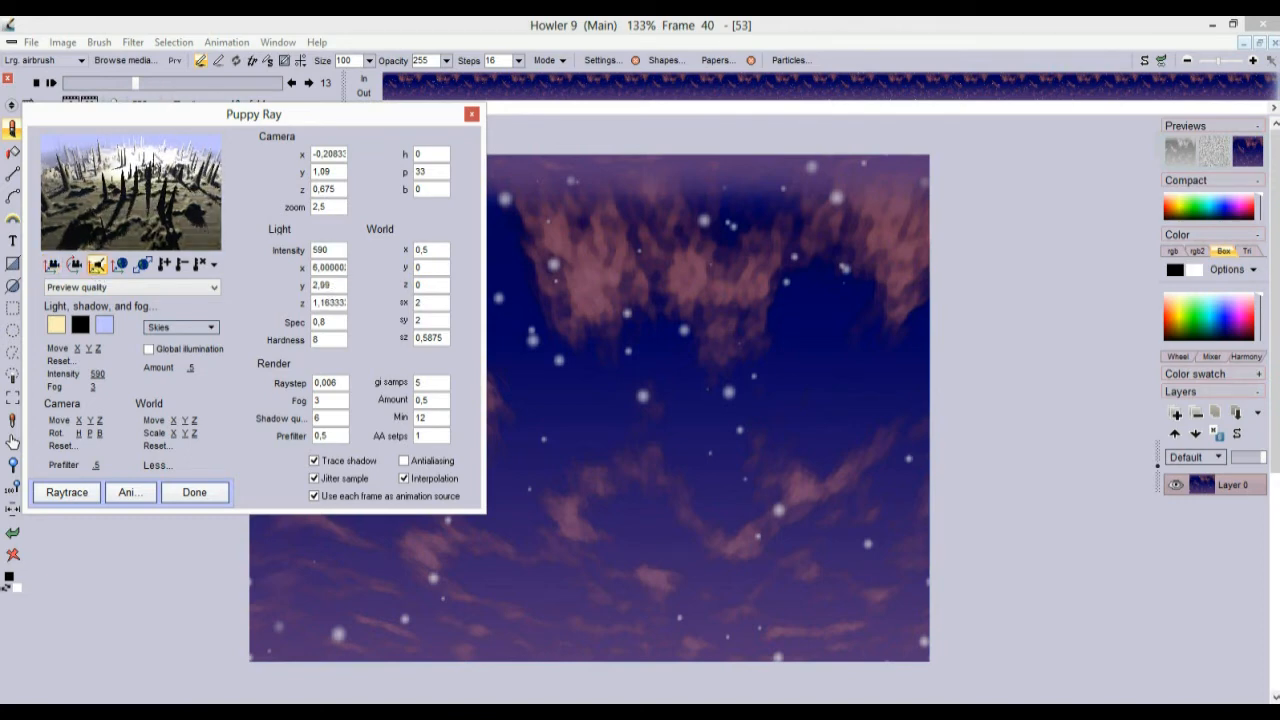
{"action": "left_click_drag", "start_coordinate": [152, 145], "coordinate": [145, 226]}
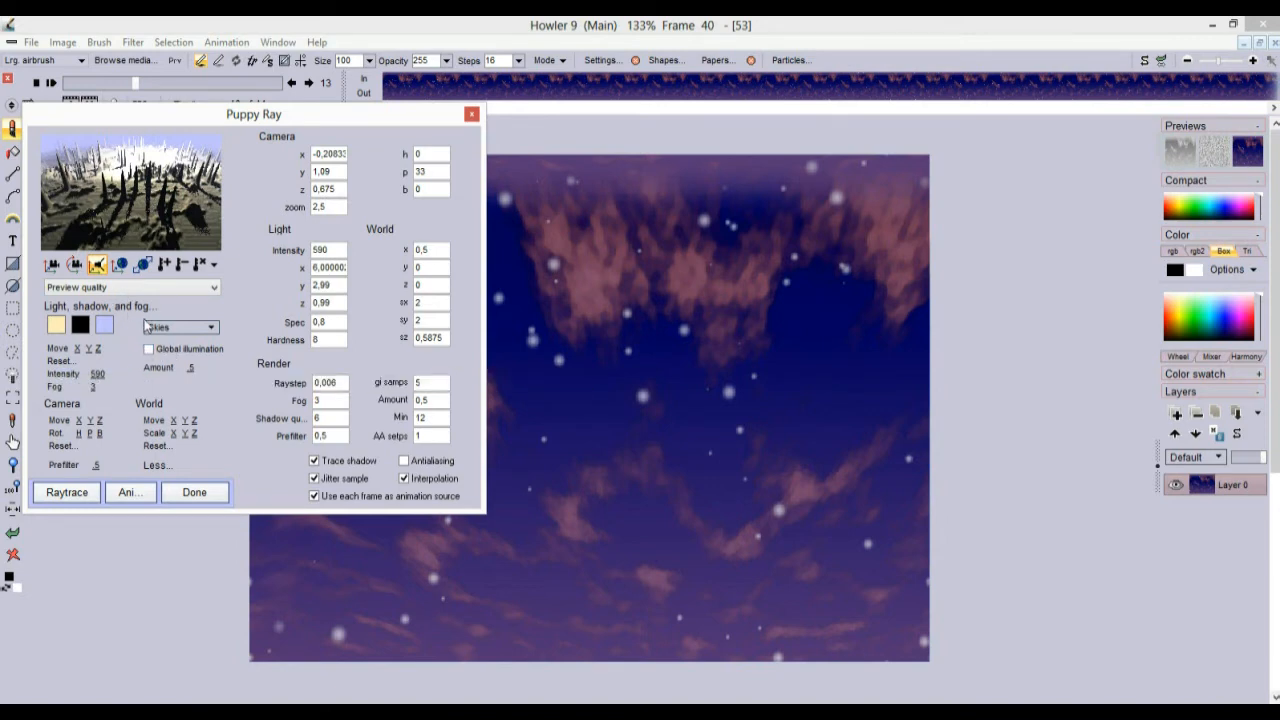
{"action": "left_click", "coordinate": [128, 492]}
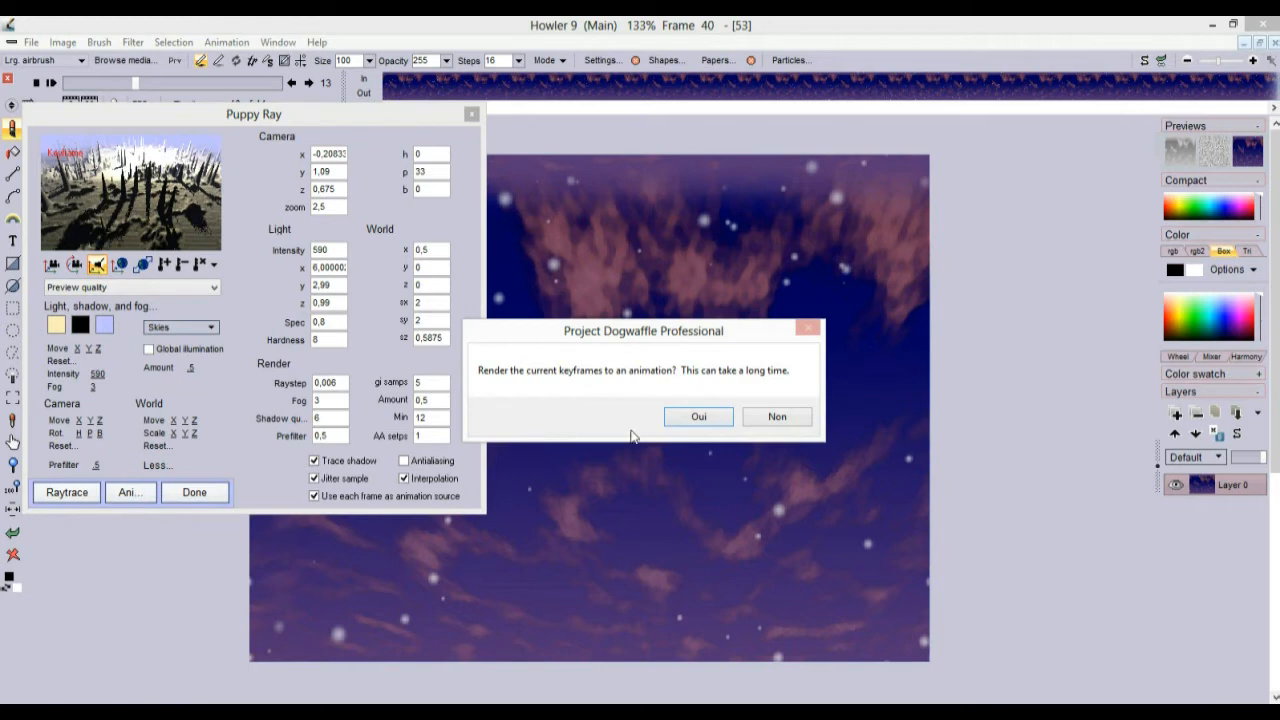
Render all 41 raytraced landscape frames, close Puppy Ray, and return to frame 5
{"action": "left_click", "coordinate": [715, 418]}
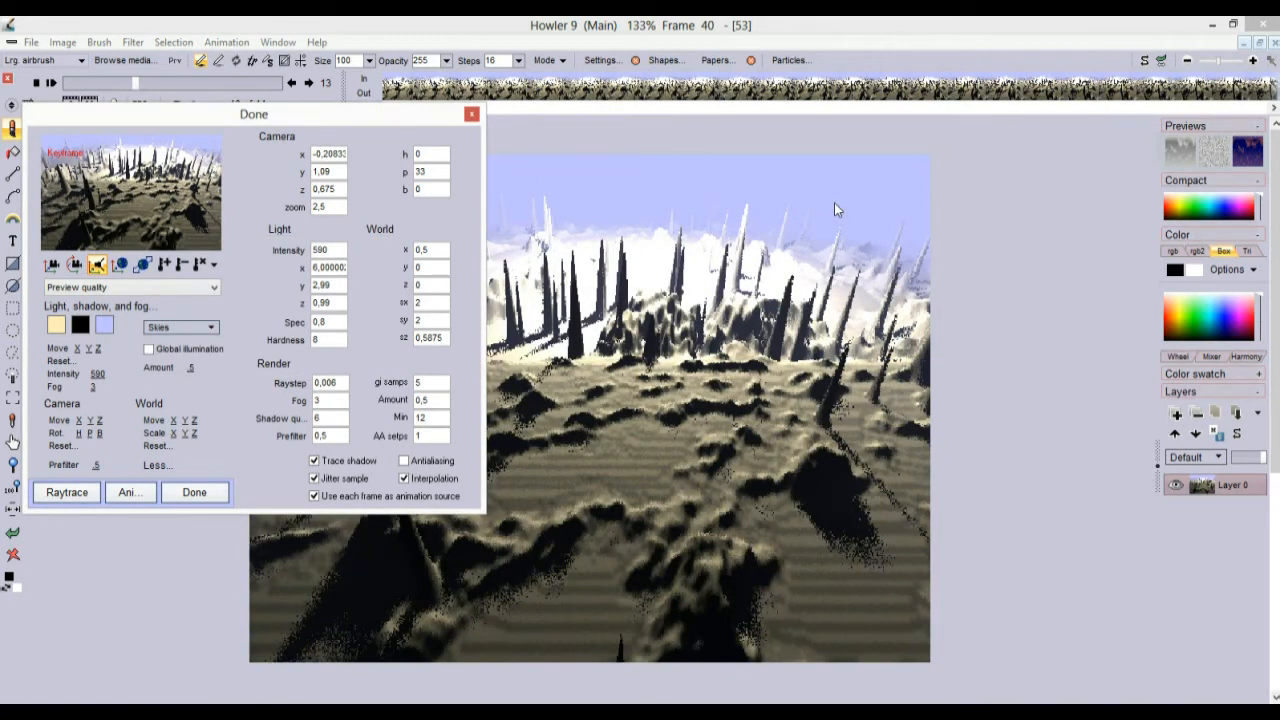
{"action": "left_click", "coordinate": [471, 116]}
{"action": "left_click_drag", "start_coordinate": [131, 85], "coordinate": [93, 88]}
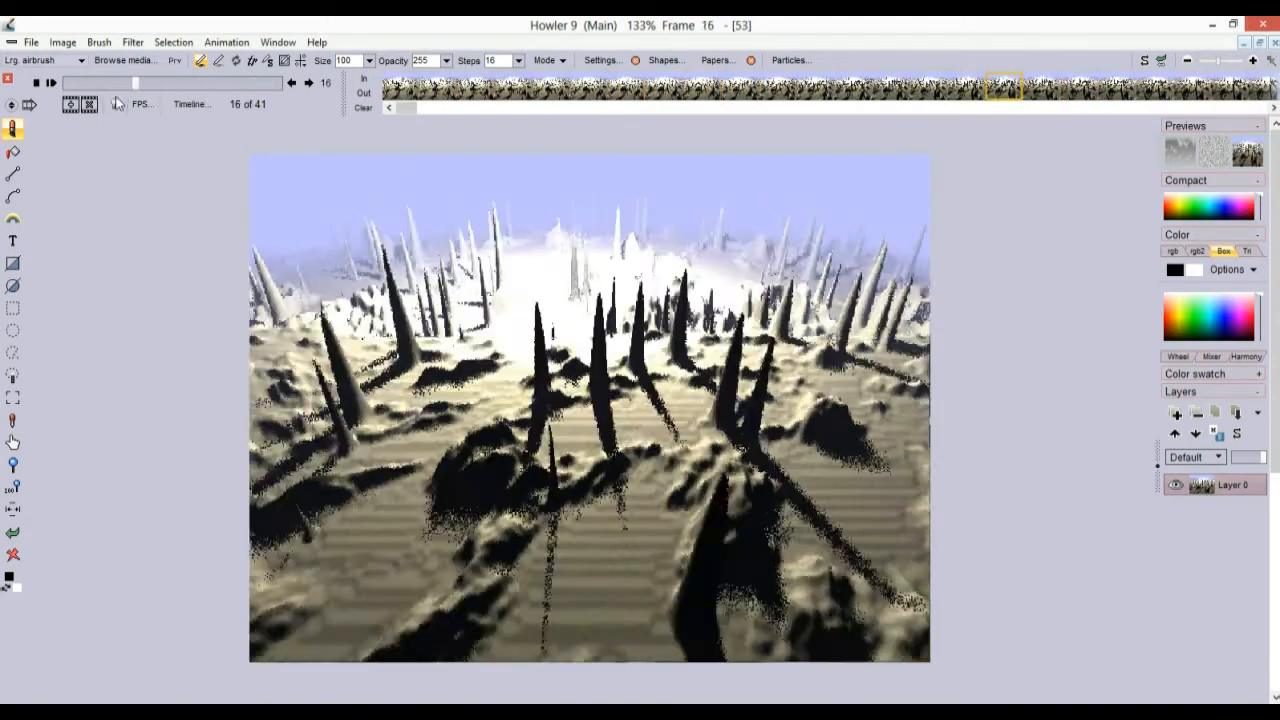
Play the rendered 41-frame landscape flythrough, then stop it
{"action": "left_click", "coordinate": [51, 83]}
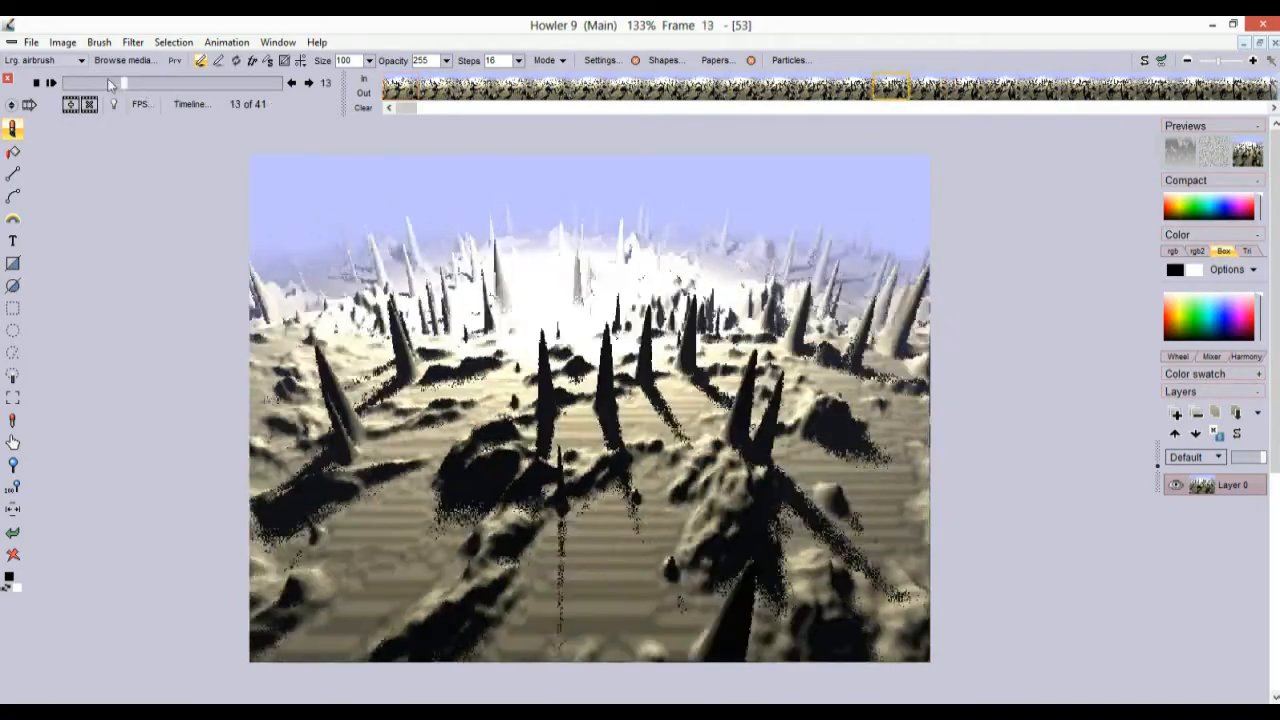
{"action": "left_click", "coordinate": [58, 80]}
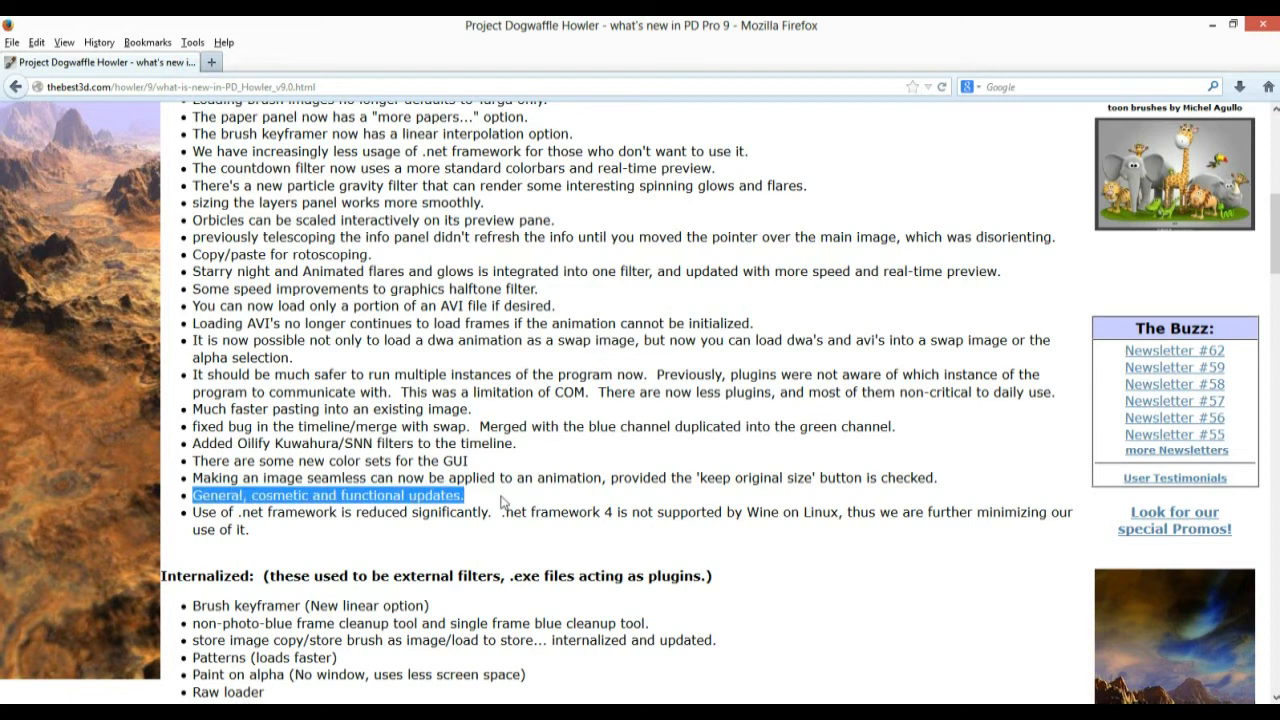
{"action": "left_click", "coordinate": [422, 496]}
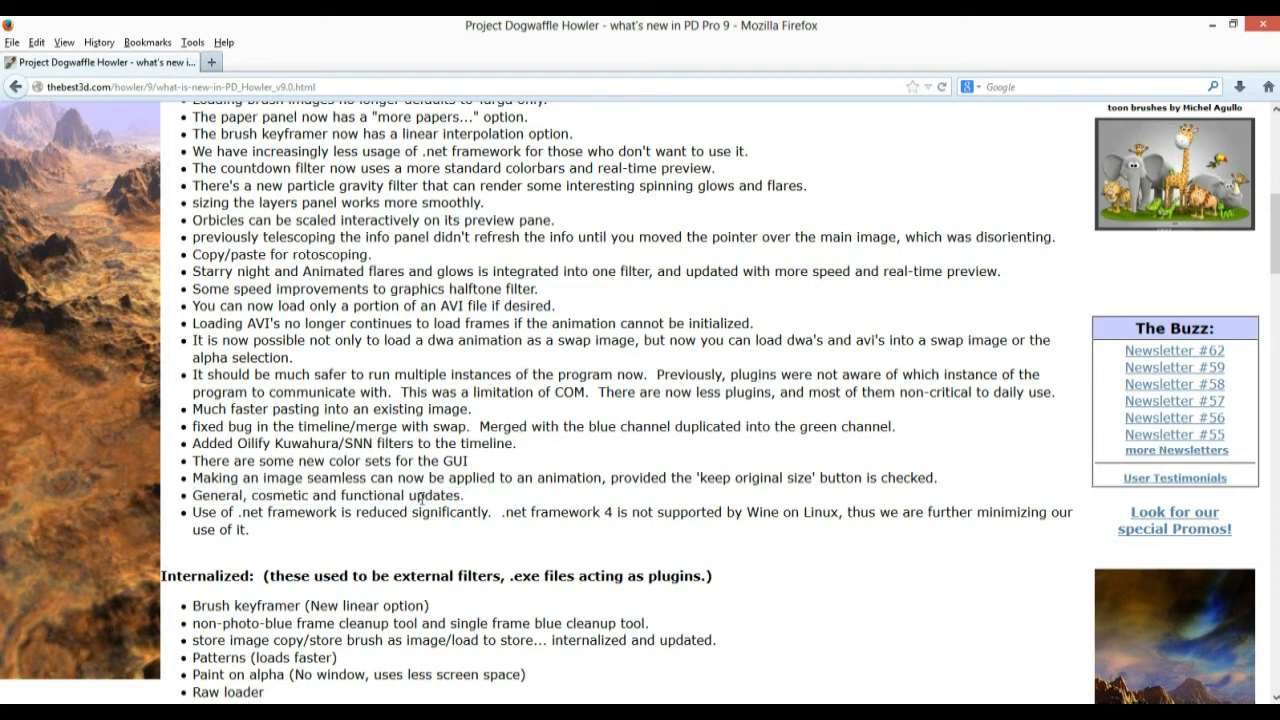
{"action": "left_click_drag", "start_coordinate": [196, 497], "coordinate": [487, 499]}
{"action": "left_click", "coordinate": [256, 496]}
{"action": "left_click_drag", "start_coordinate": [247, 528], "coordinate": [190, 435]}
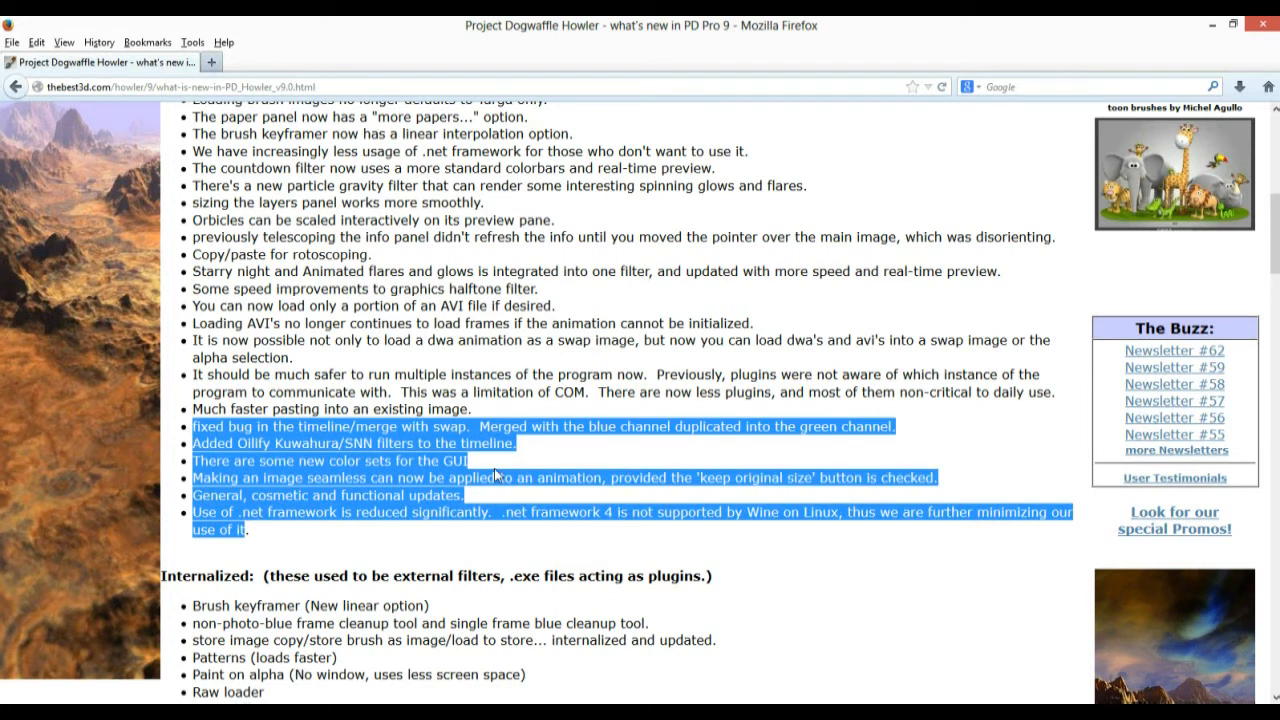
{"action": "left_click", "coordinate": [236, 510]}
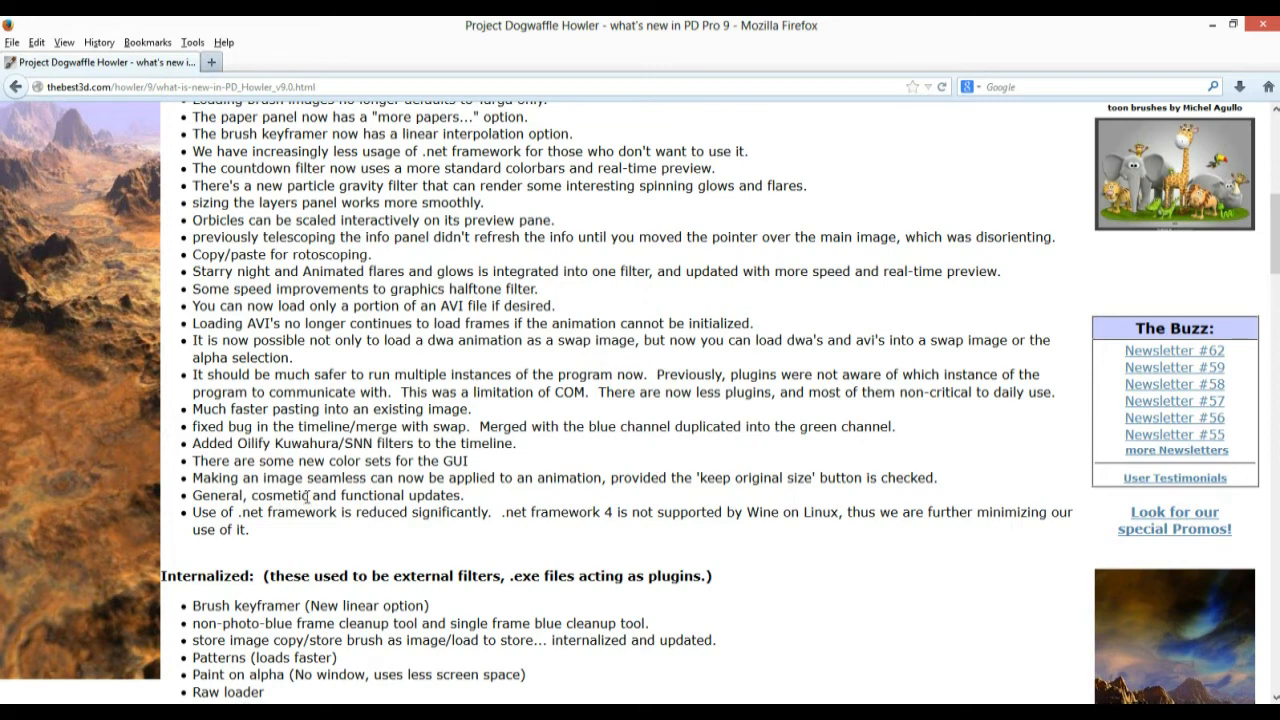
{"action": "left_click_drag", "start_coordinate": [310, 494], "coordinate": [405, 496]}
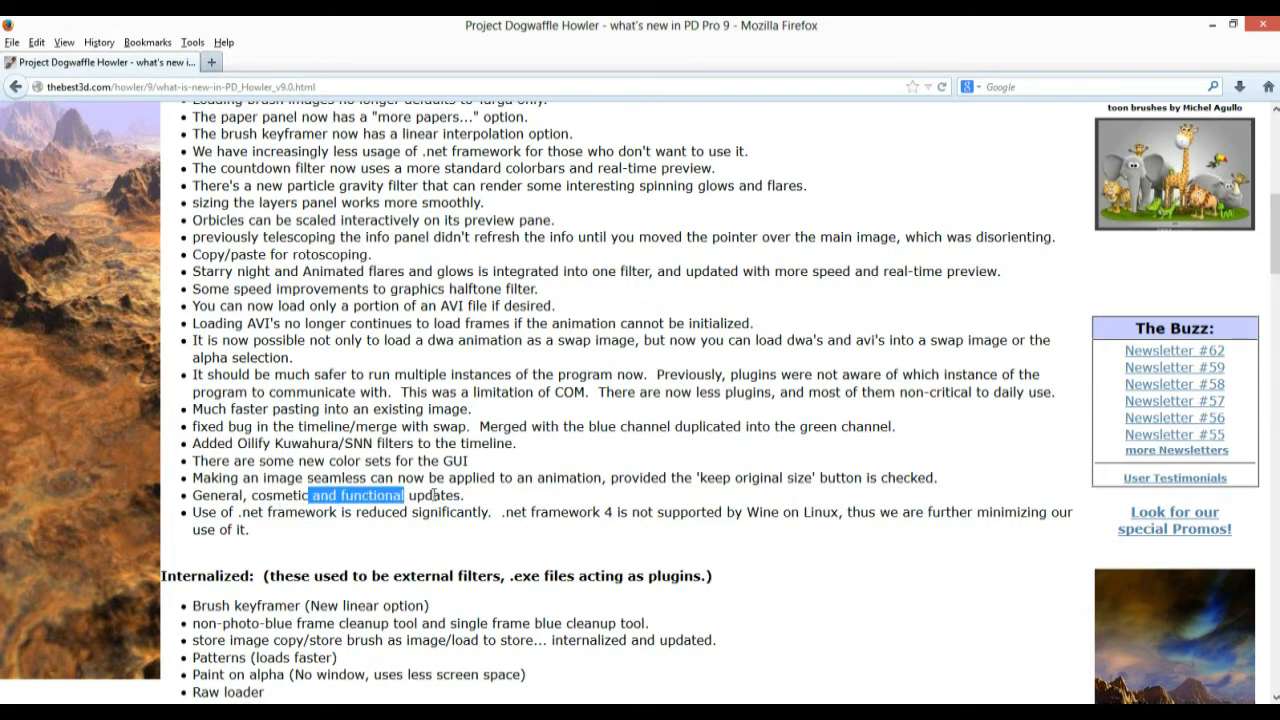
{"action": "left_click", "coordinate": [421, 496]}
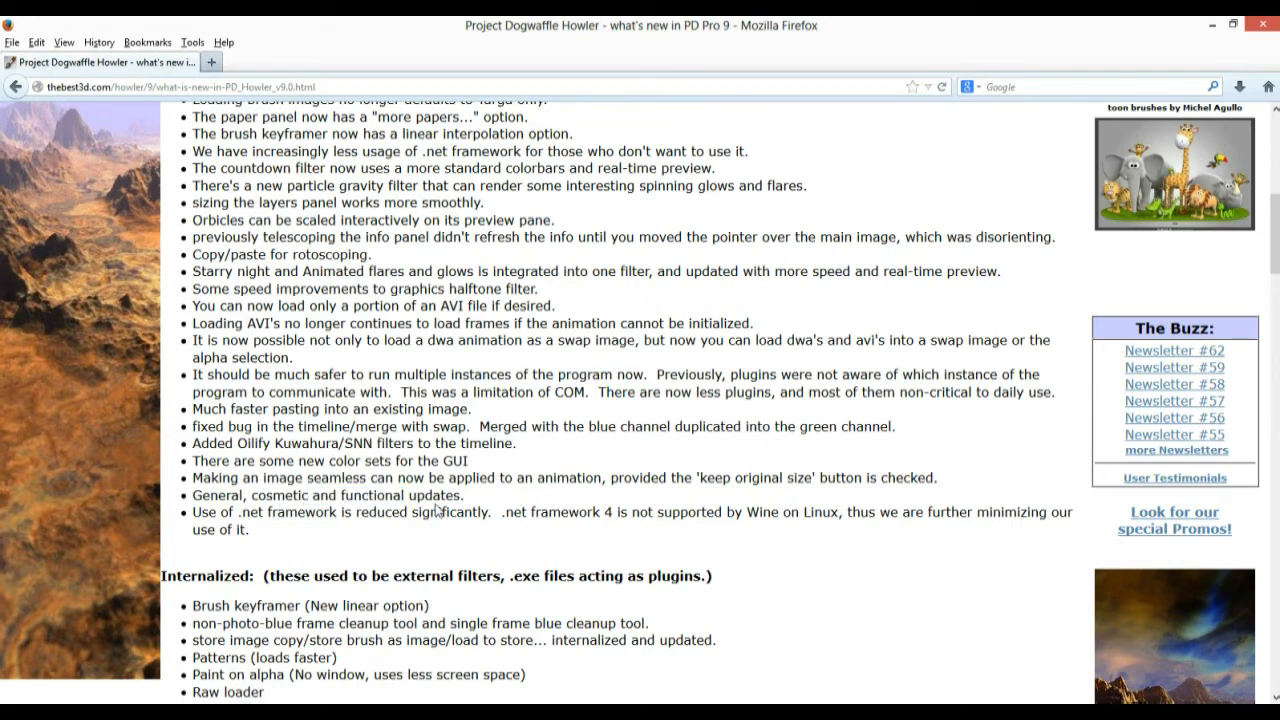
{"action": "scroll", "coordinate": [343, 493], "scroll_direction": "down", "scroll_amount": 5}
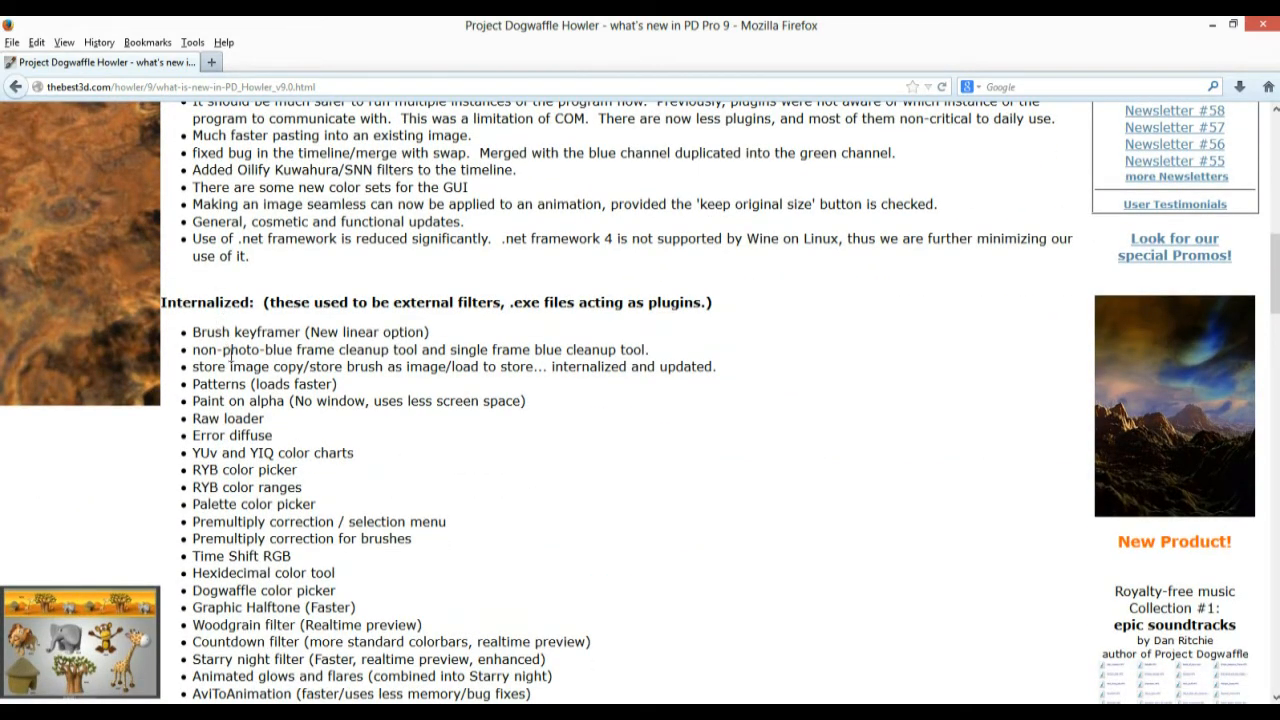
{"action": "scroll", "coordinate": [225, 352], "scroll_direction": "down", "scroll_amount": 3}
{"action": "scroll", "coordinate": [197, 257], "scroll_direction": "up", "scroll_amount": 2}
{"action": "mouse_move", "coordinate": [196, 238]}
{"action": "left_mouse_down"}
{"action": "mouse_move", "coordinate": [428, 480]}
{"action": "mouse_move", "coordinate": [467, 633]}
{"action": "left_mouse_up"}
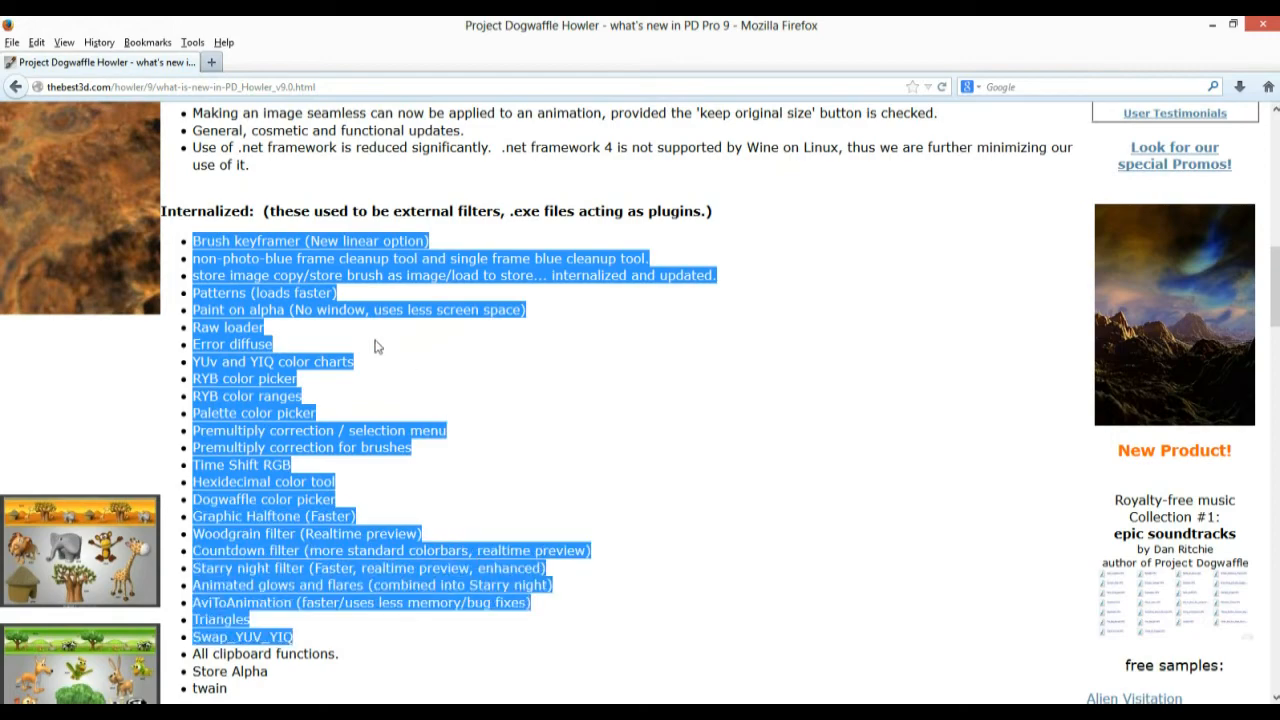
{"action": "left_click", "coordinate": [367, 431]}
{"action": "scroll", "coordinate": [367, 435], "scroll_direction": "down", "scroll_amount": 3}
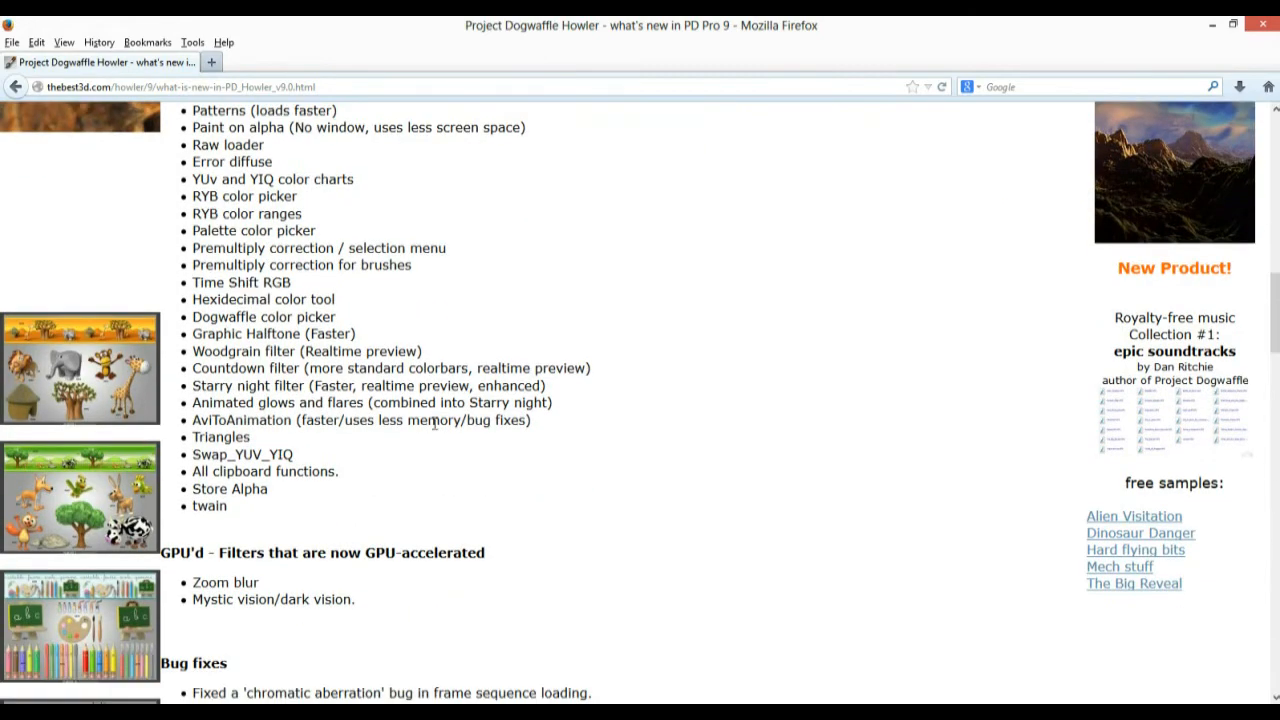
{"action": "scroll", "coordinate": [316, 394], "scroll_direction": "up", "scroll_amount": 3}
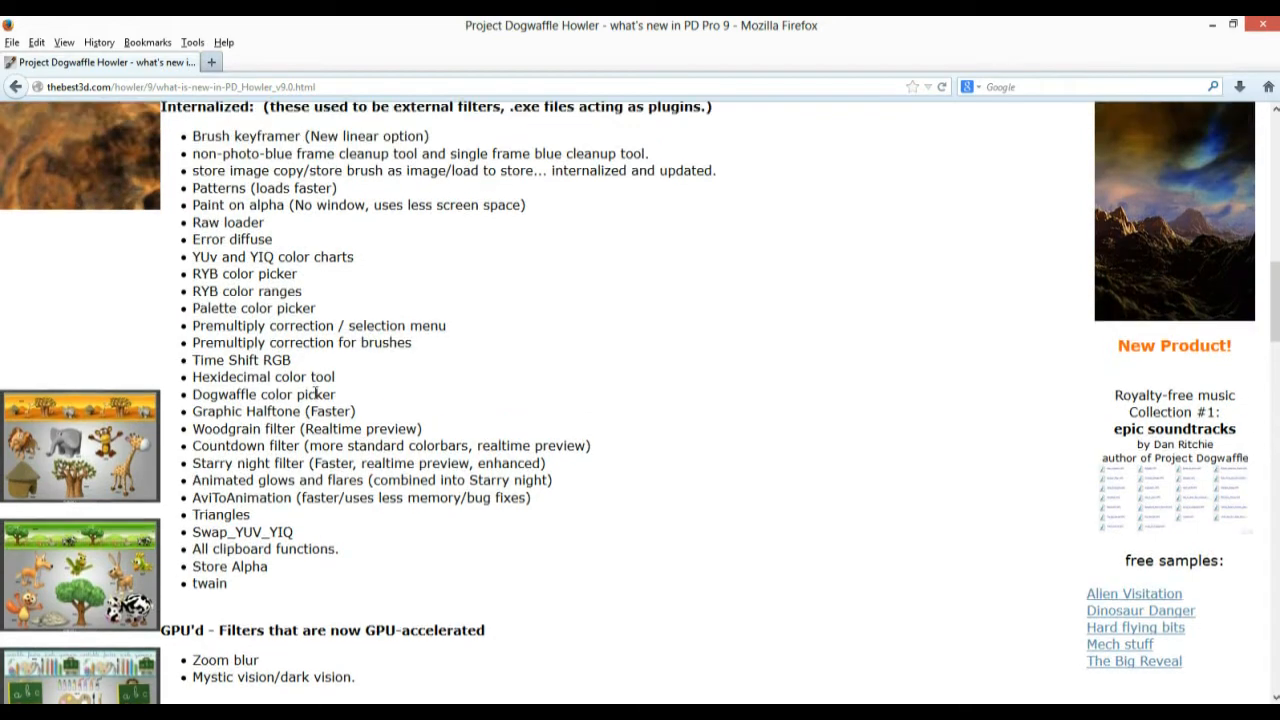
{"action": "scroll", "coordinate": [316, 398], "scroll_direction": "down", "scroll_amount": 3}
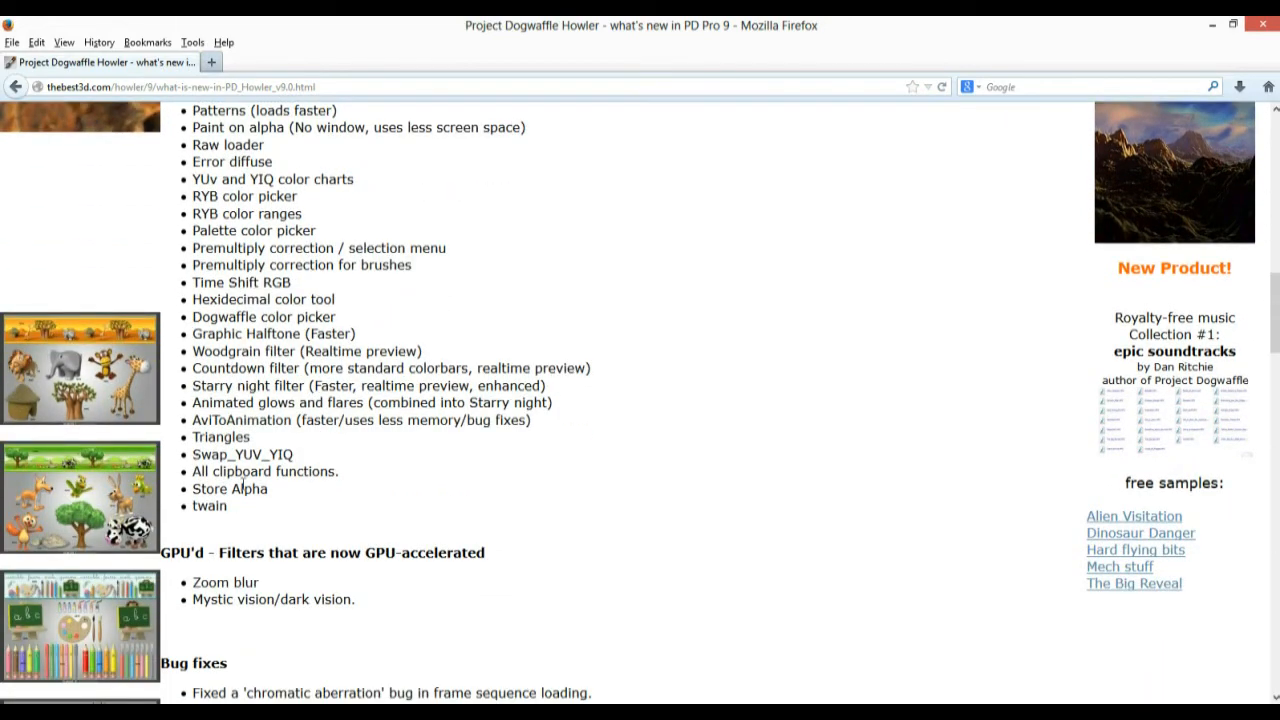
{"action": "scroll", "coordinate": [244, 484], "scroll_direction": "up", "scroll_amount": 3}
{"action": "mouse_move", "coordinate": [195, 244]}
{"action": "left_mouse_down"}
{"action": "mouse_move", "coordinate": [474, 691]}
{"action": "mouse_move", "coordinate": [477, 663]}
{"action": "mouse_move", "coordinate": [472, 693]}
{"action": "left_mouse_up"}
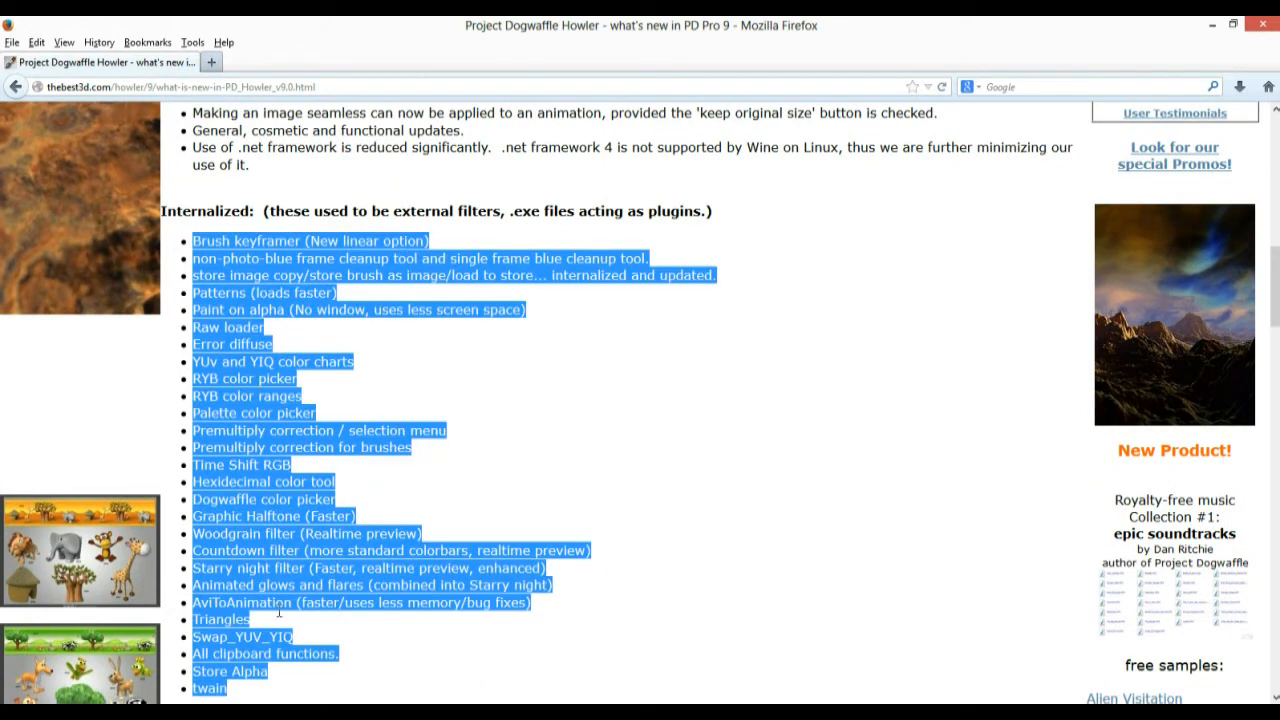
{"action": "scroll", "coordinate": [478, 370], "scroll_direction": "down", "scroll_amount": 4}
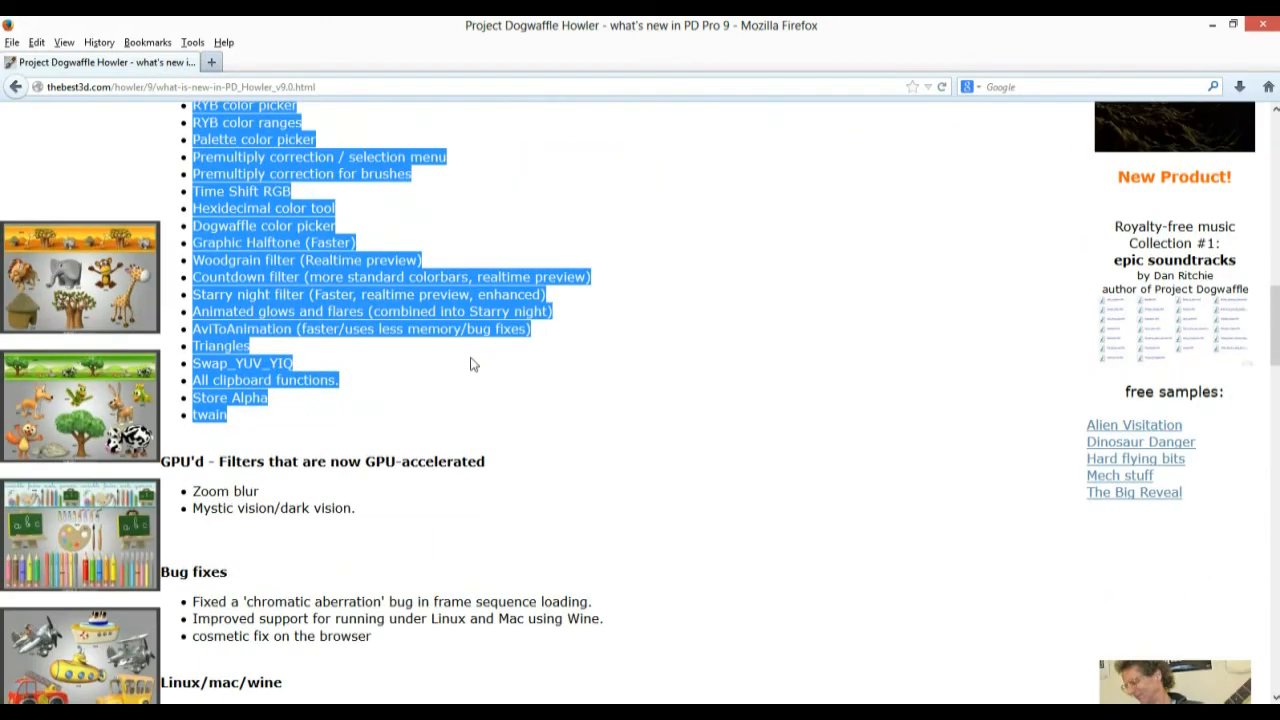
{"action": "scroll", "coordinate": [475, 345], "scroll_direction": "up", "scroll_amount": 3}
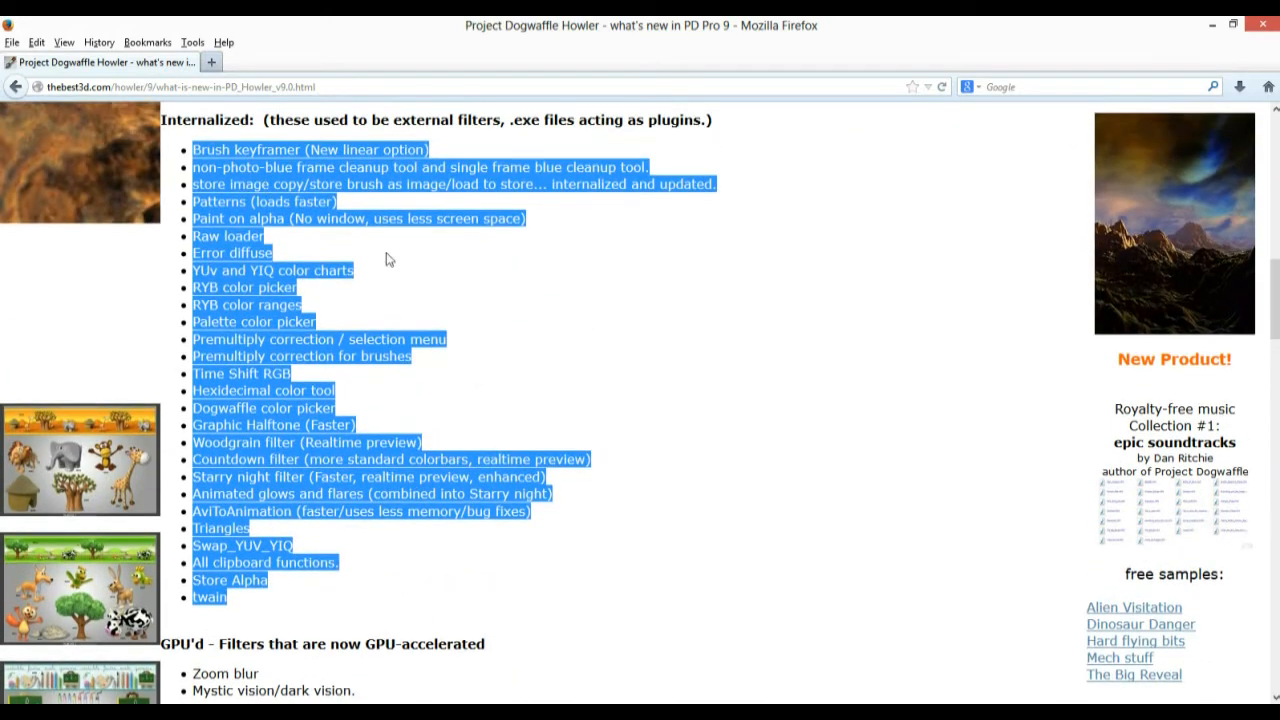
{"action": "left_click", "coordinate": [397, 313]}
Return to Howler and browse the Filter menu without applying anything
{"action": "key", "text": "alt+Tab"}
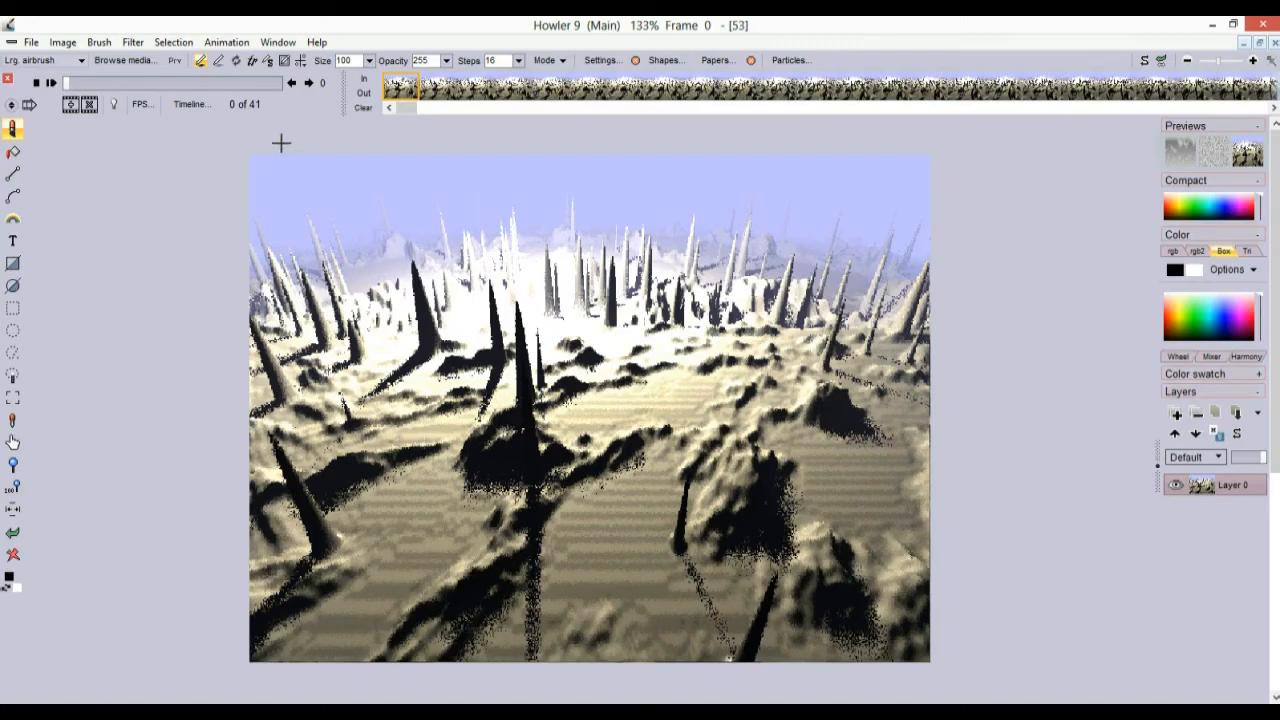
{"action": "left_click", "coordinate": [133, 42]}
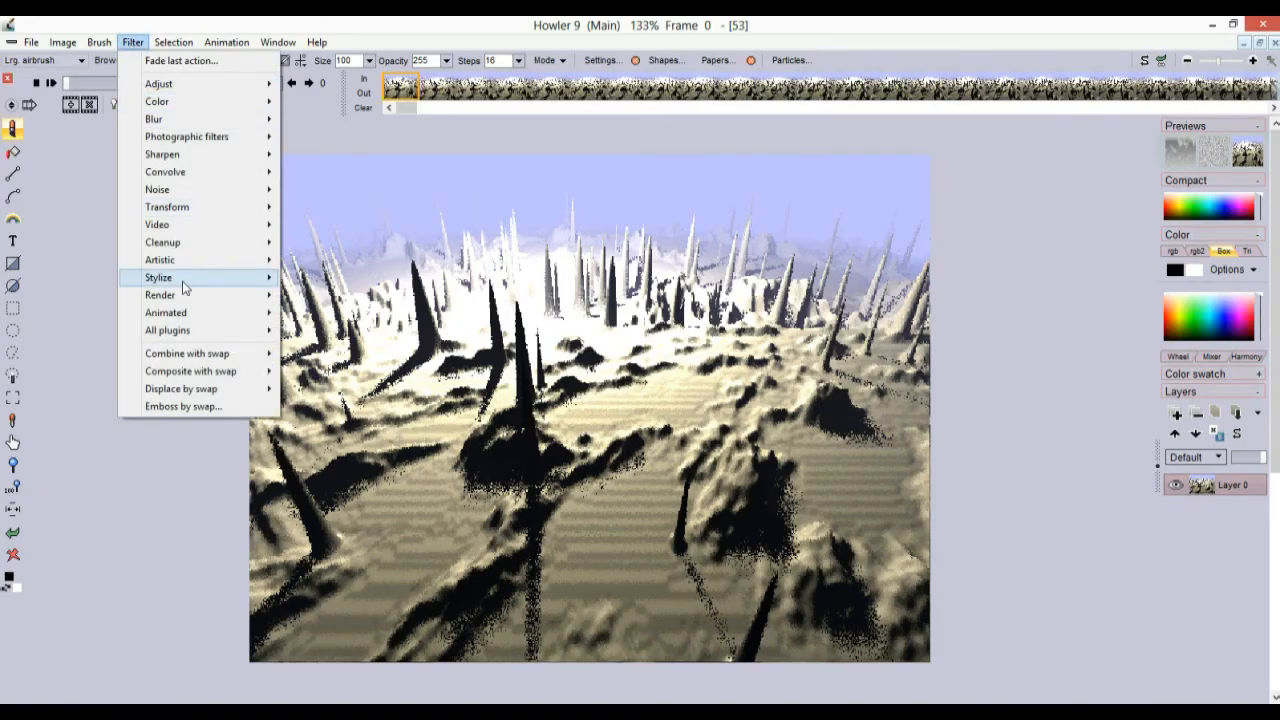
{"action": "mouse_move", "coordinate": [202, 209]}
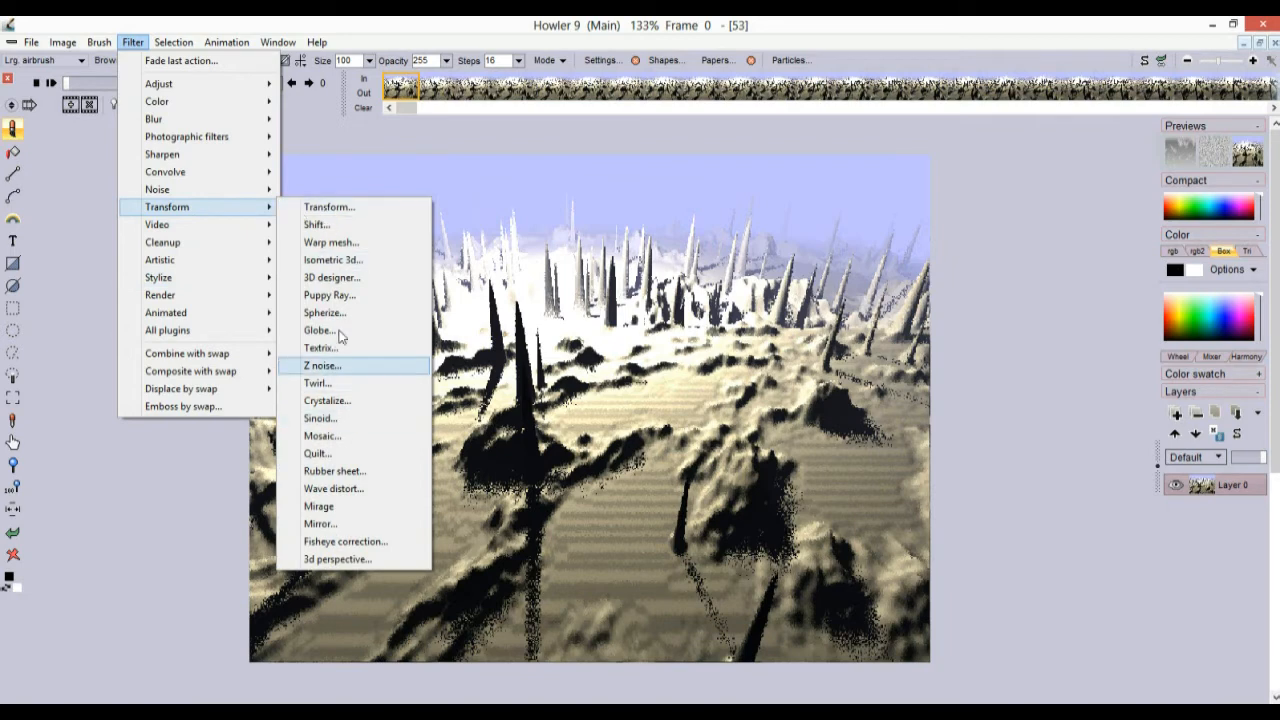
{"action": "mouse_move", "coordinate": [251, 207]}
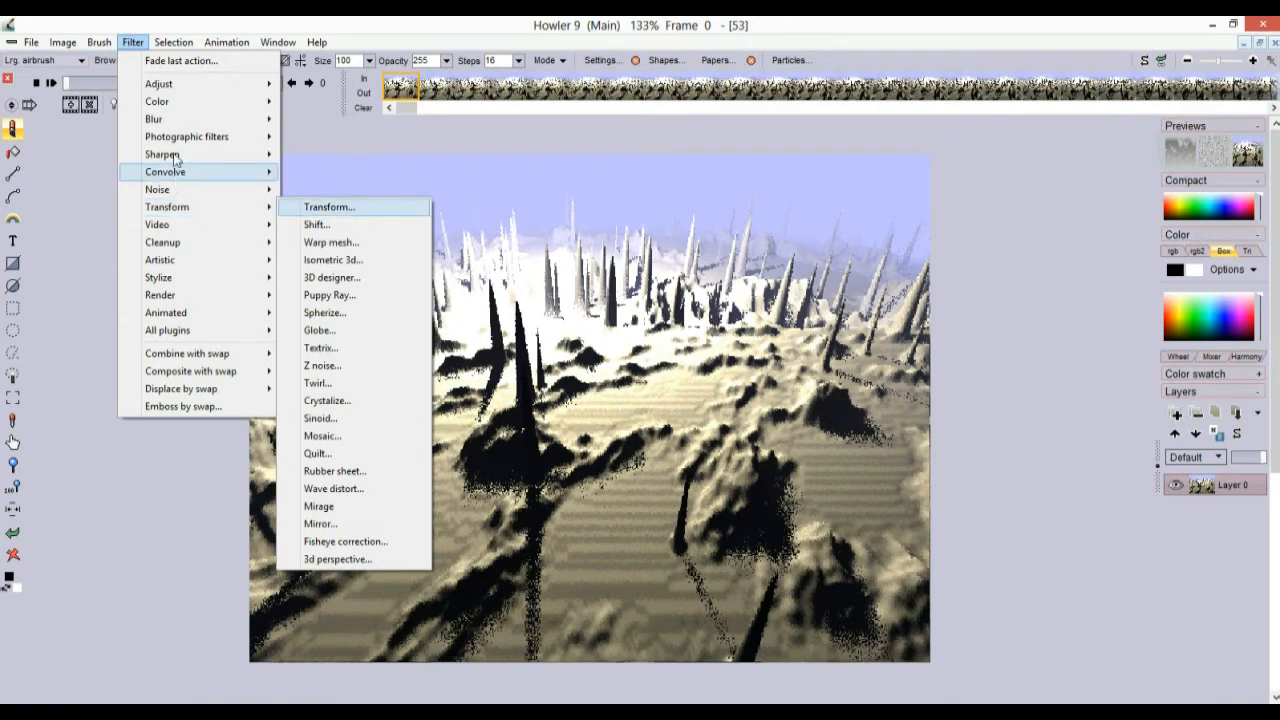
{"action": "mouse_move", "coordinate": [240, 137]}
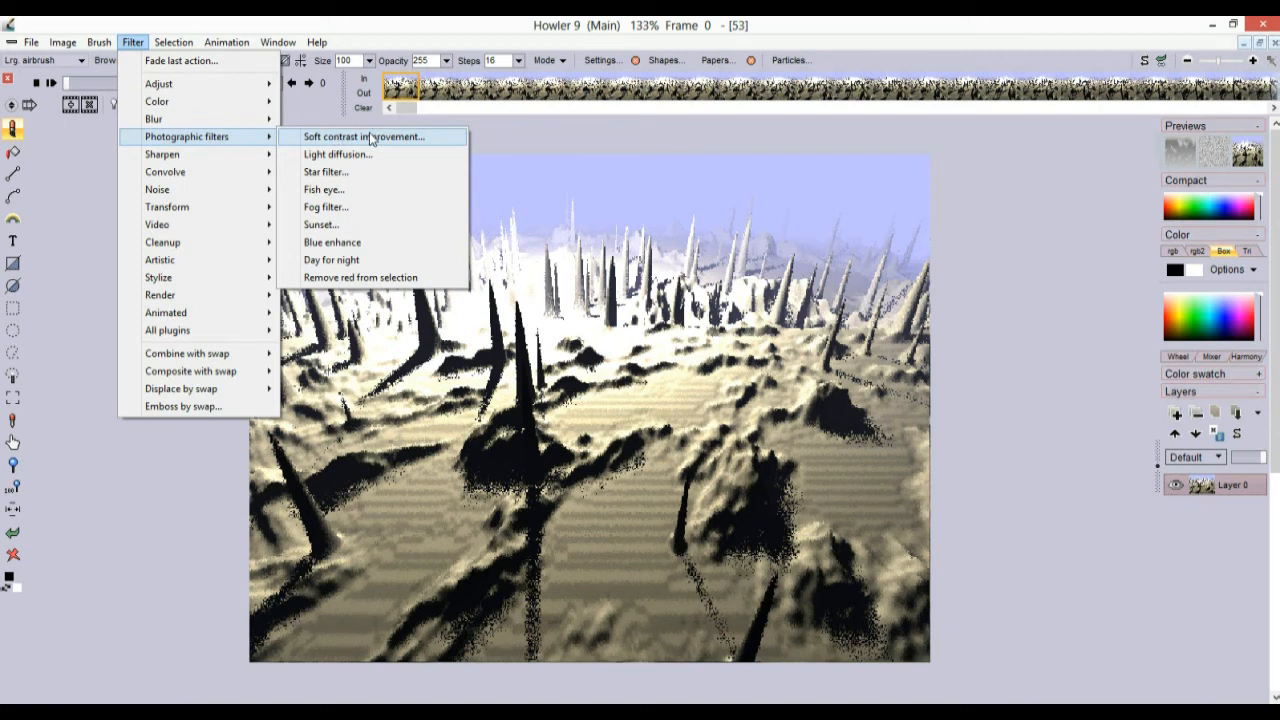
{"action": "left_click", "coordinate": [235, 22]}
Pan and zoom the landscape to about 141%, then open the Filter menu
{"action": "left_click_drag", "start_coordinate": [553, 347], "coordinate": [740, 335]}
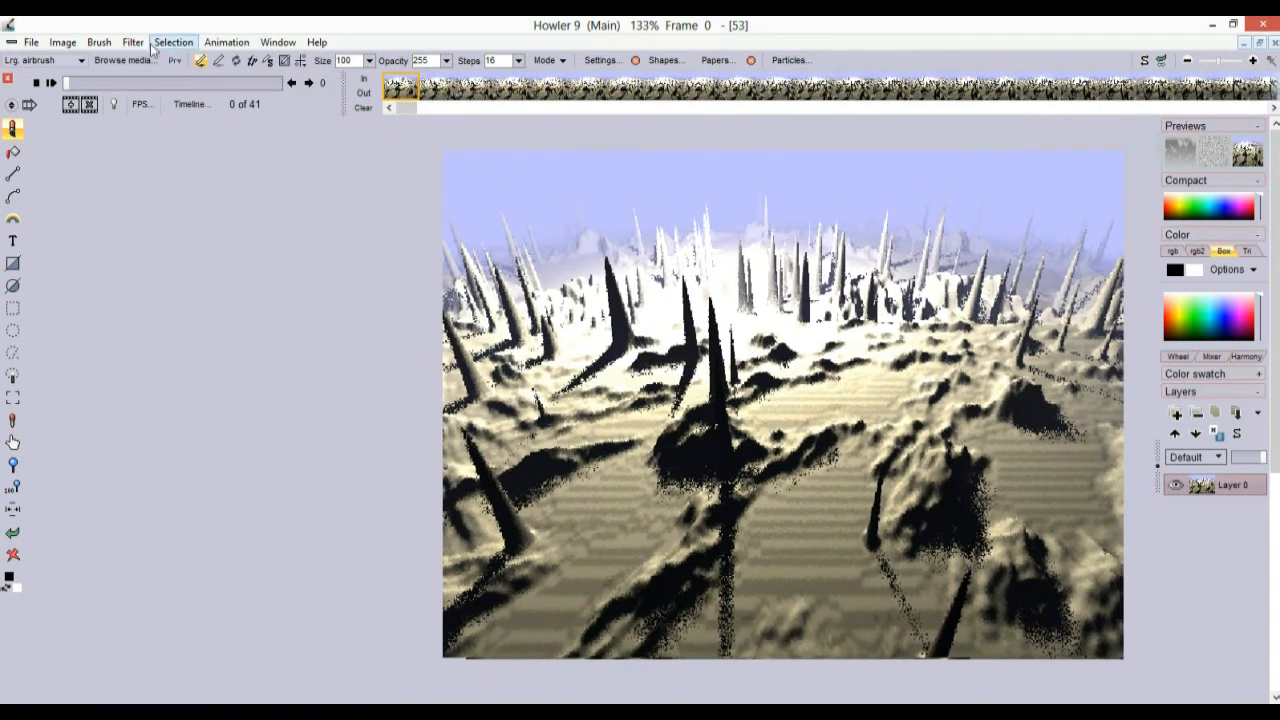
{"action": "left_click_drag", "start_coordinate": [575, 414], "coordinate": [618, 386]}
{"action": "left_click_drag", "start_coordinate": [530, 372], "coordinate": [645, 382]}
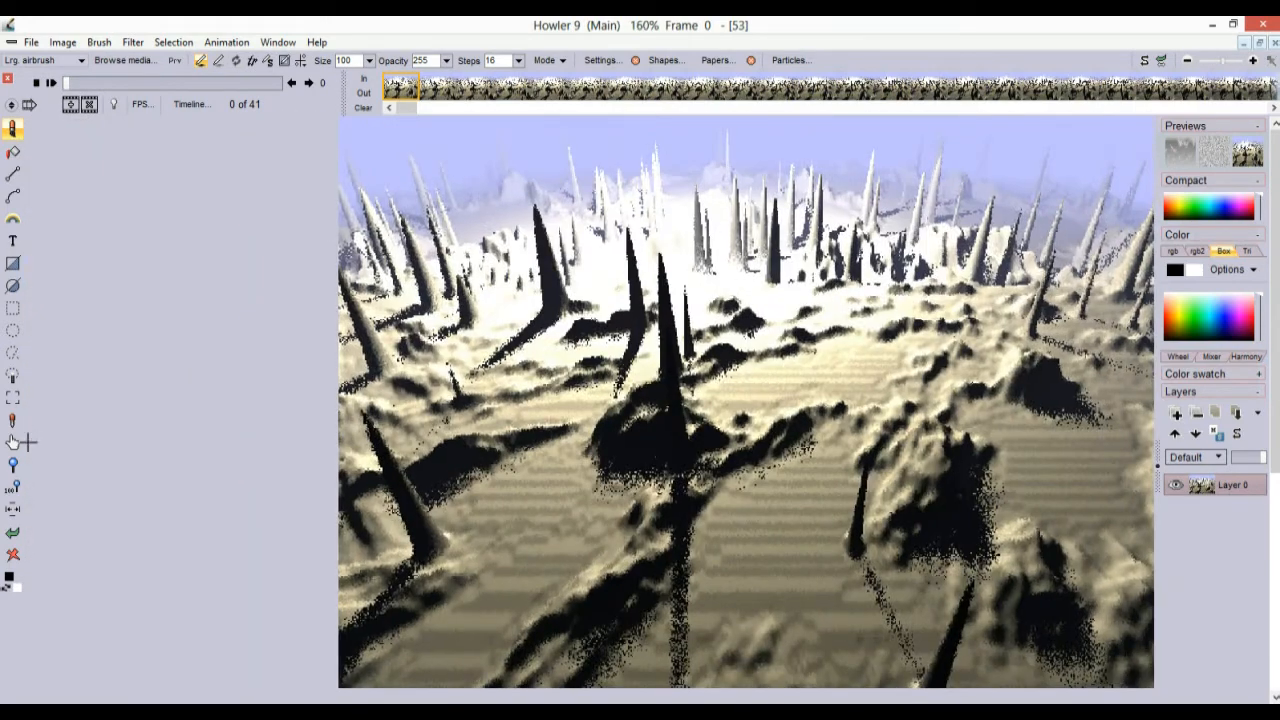
{"action": "left_click", "coordinate": [14, 492]}
{"action": "left_click_drag", "start_coordinate": [415, 302], "coordinate": [594, 303]}
{"action": "left_click_drag", "start_coordinate": [598, 303], "coordinate": [650, 303]}
{"action": "left_click_drag", "start_coordinate": [743, 303], "coordinate": [698, 303]}
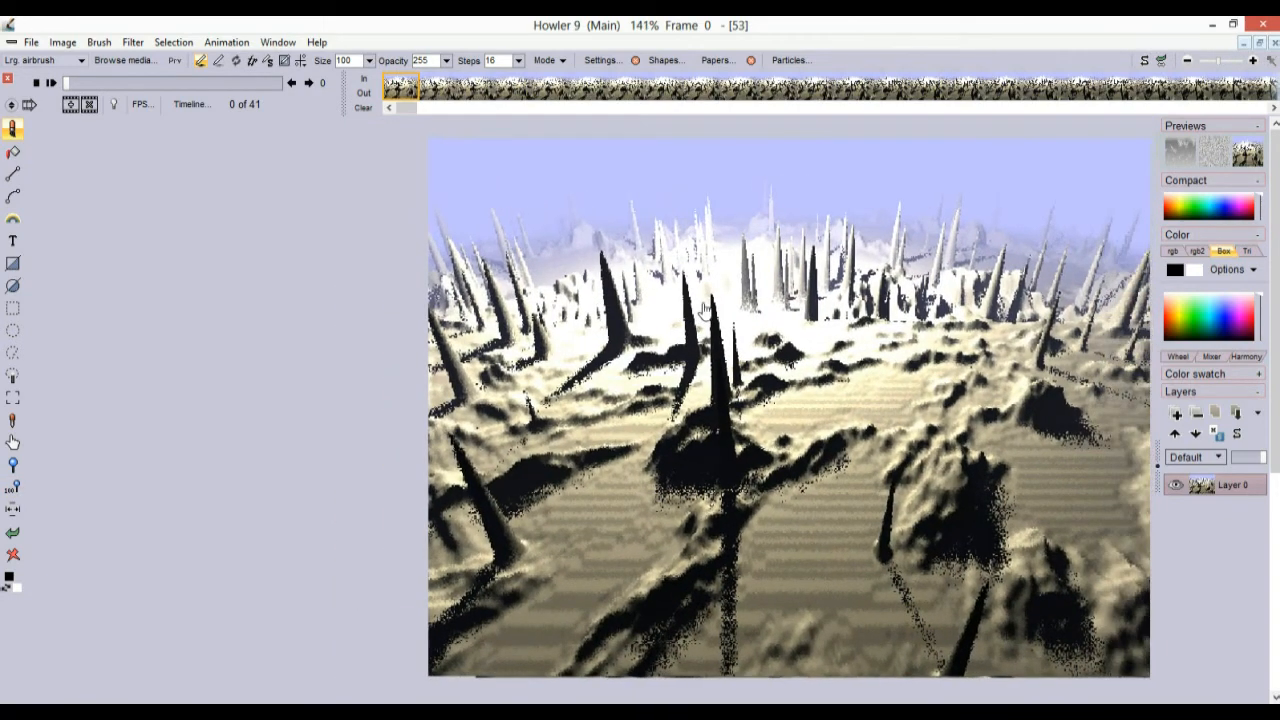
{"action": "left_click", "coordinate": [135, 45]}
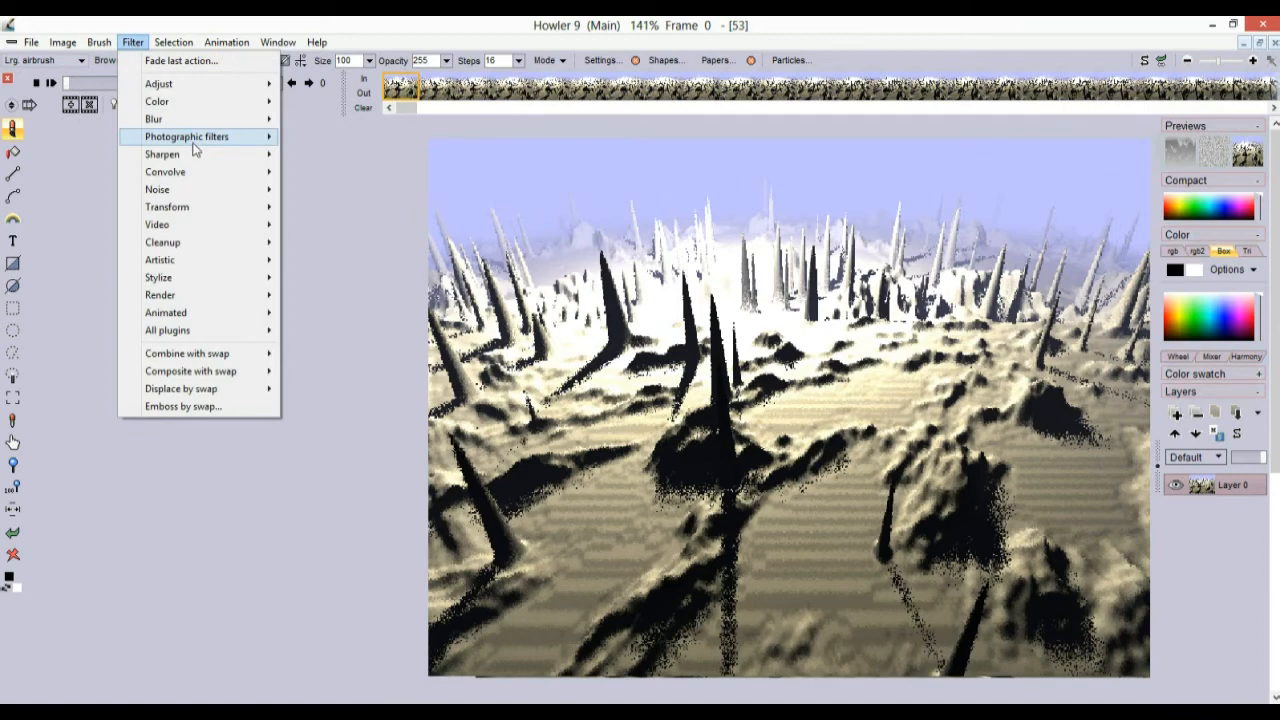
Apply Soft contrast improvement with adjusted Softness and raised Exposure across all 41 frames
{"action": "mouse_move", "coordinate": [198, 142]}
{"action": "left_click", "coordinate": [358, 139]}
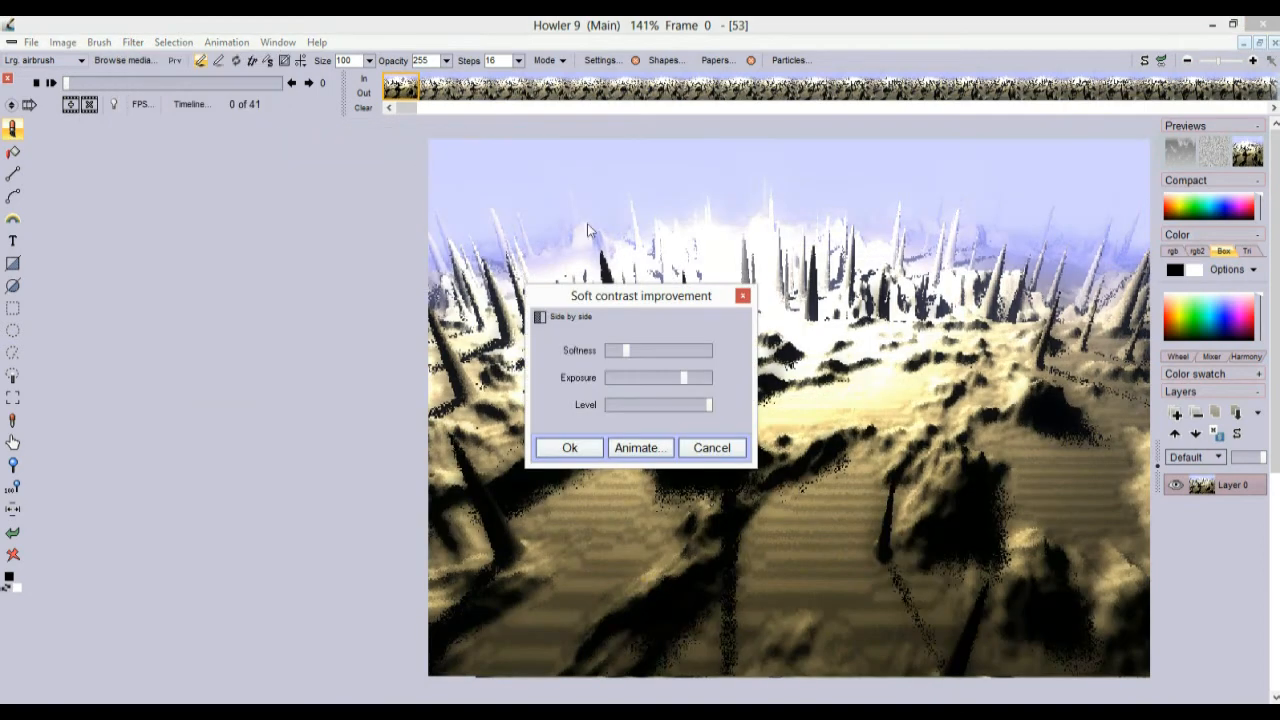
{"action": "left_click_drag", "start_coordinate": [684, 301], "coordinate": [320, 253]}
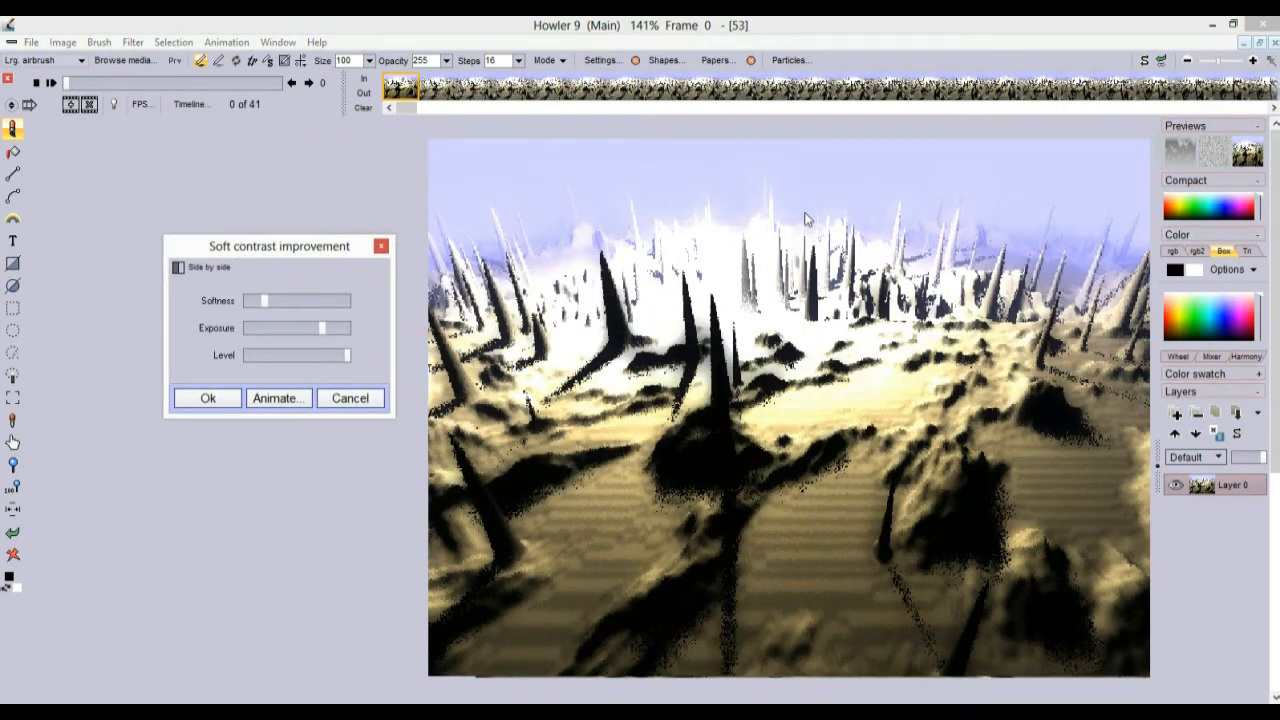
{"action": "mouse_move", "coordinate": [264, 302]}
{"action": "left_mouse_down"}
{"action": "mouse_move", "coordinate": [323, 303]}
{"action": "mouse_move", "coordinate": [253, 300]}
{"action": "left_mouse_up"}
{"action": "left_click_drag", "start_coordinate": [322, 328], "coordinate": [360, 355]}
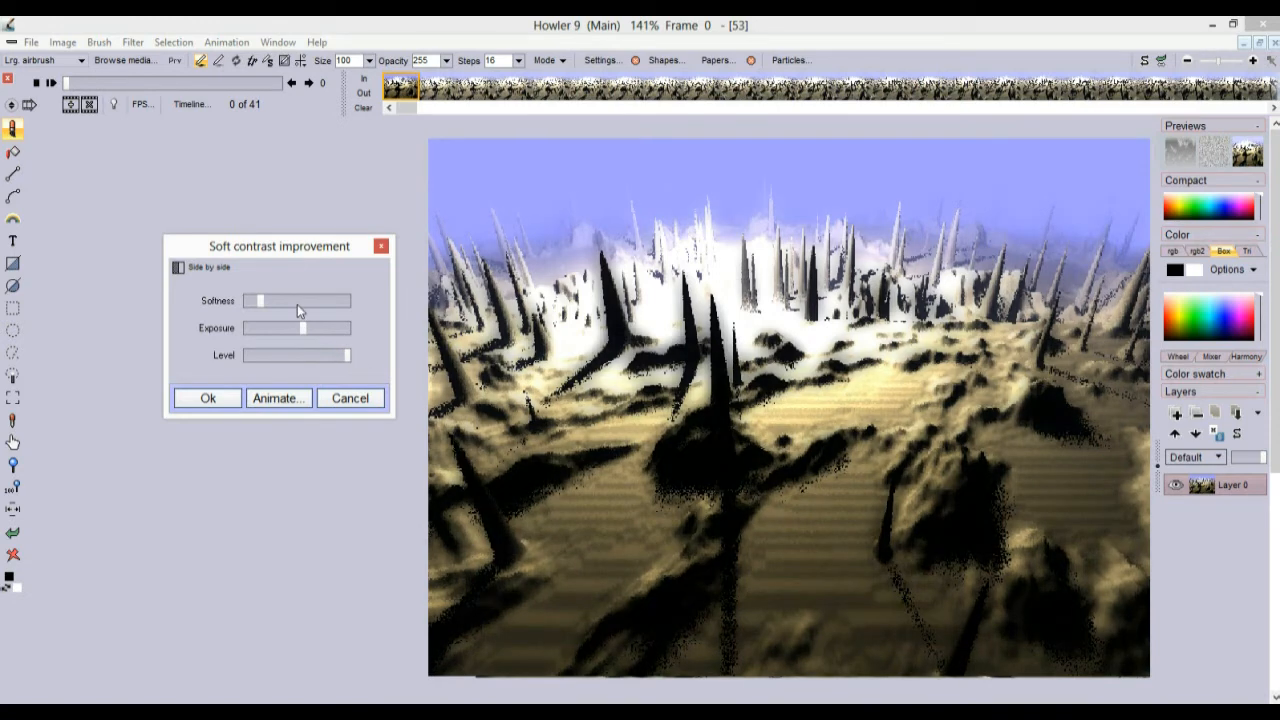
{"action": "left_click_drag", "start_coordinate": [264, 303], "coordinate": [332, 335]}
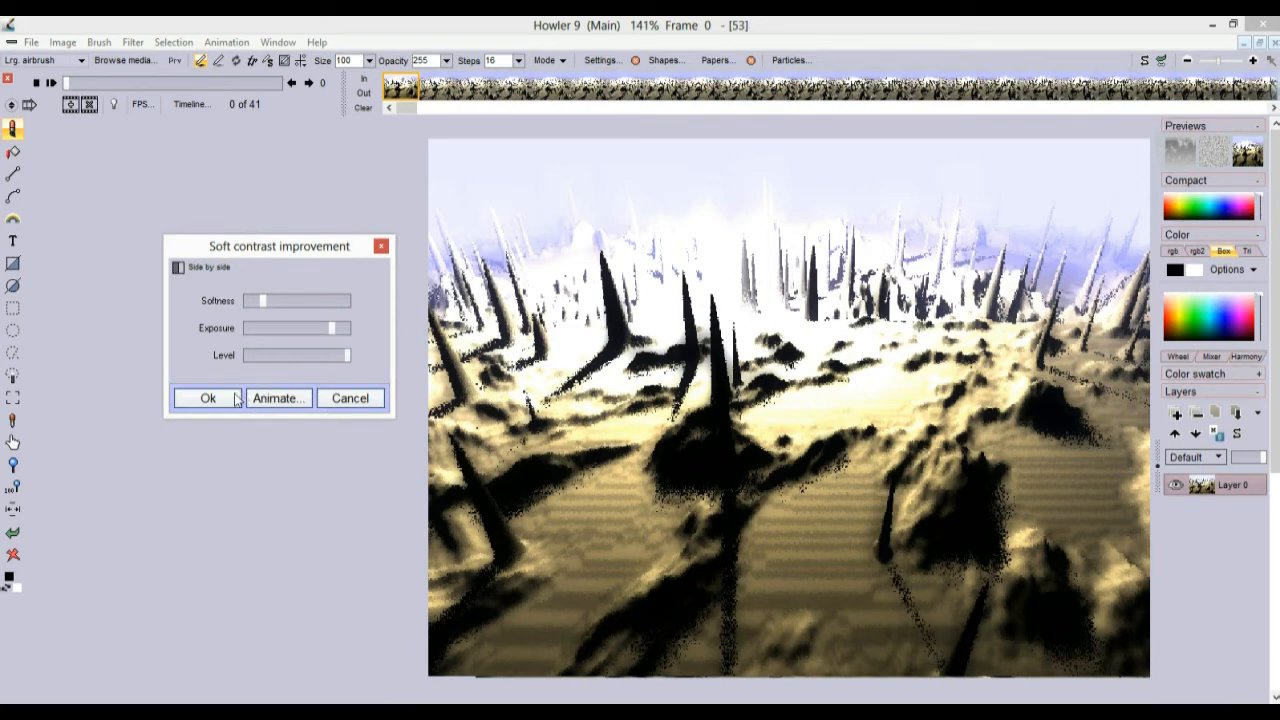
{"action": "left_click", "coordinate": [292, 396]}
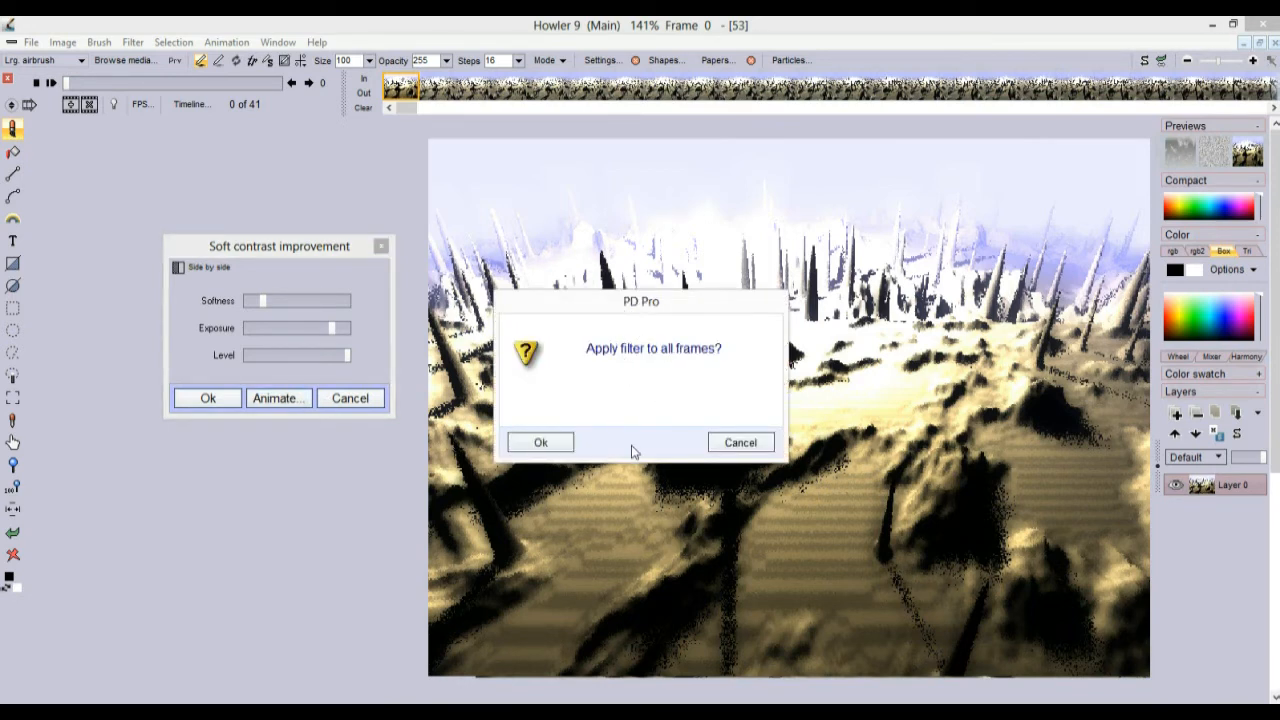
{"action": "left_click", "coordinate": [553, 442]}
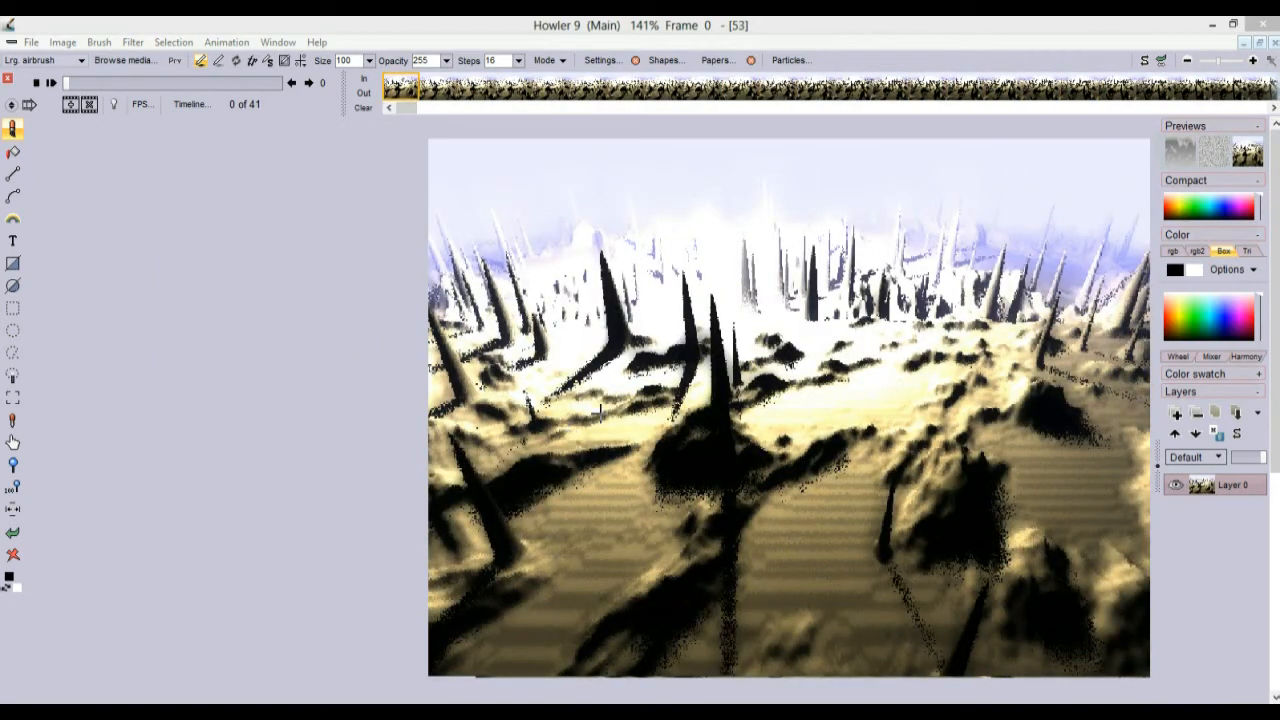
{"action": "left_click", "coordinate": [139, 42]}
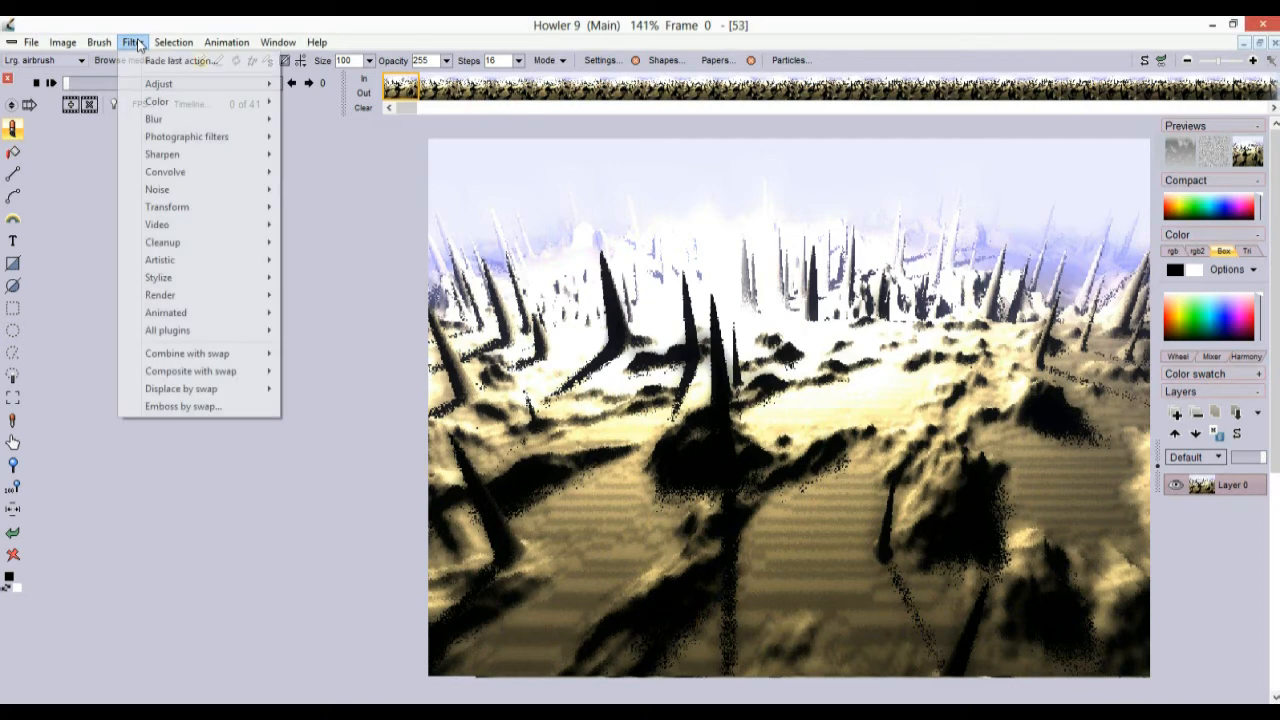
{"action": "mouse_move", "coordinate": [207, 320]}
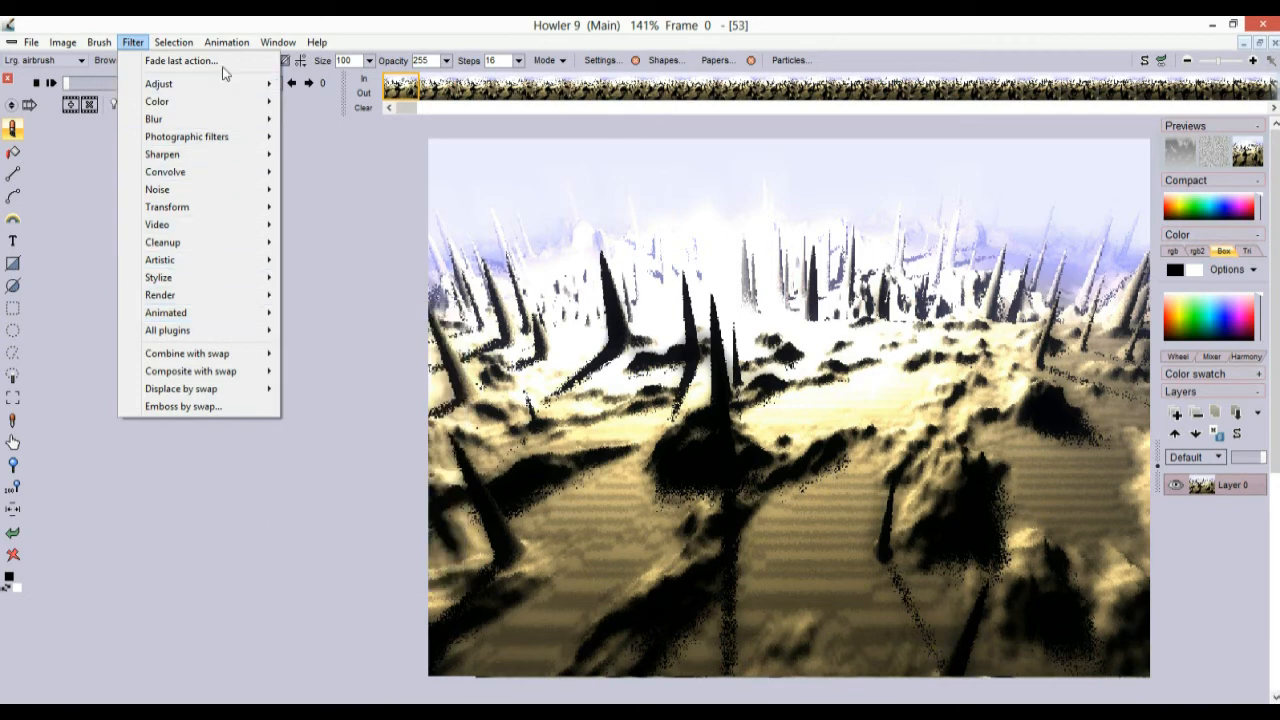
{"action": "left_click", "coordinate": [206, 20]}
{"action": "left_click", "coordinate": [187, 104]}
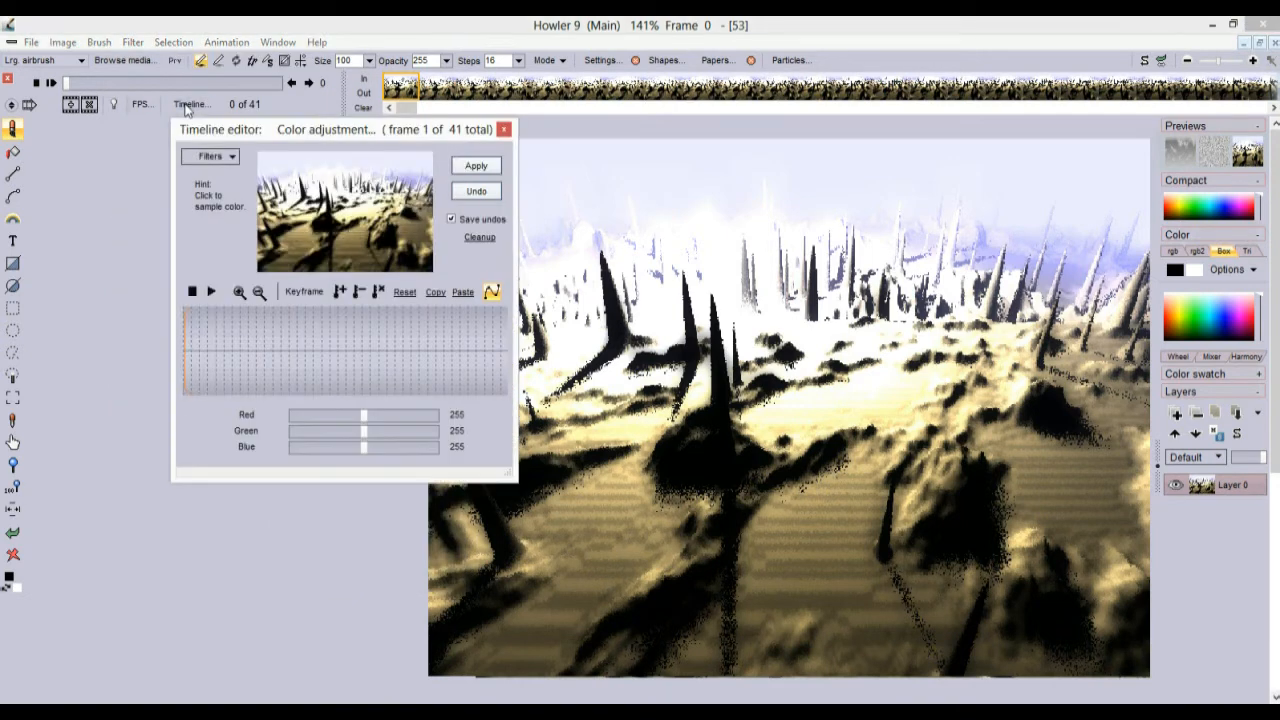
{"action": "left_click", "coordinate": [222, 156]}
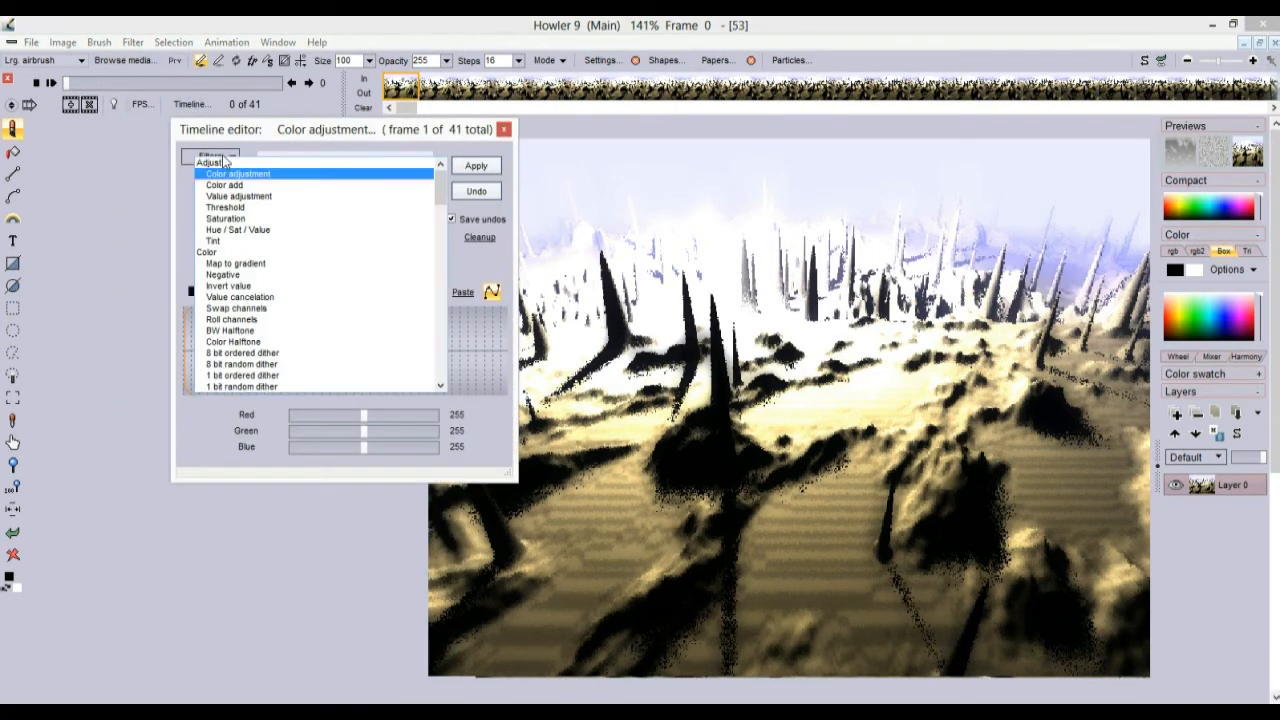
{"action": "left_click_drag", "start_coordinate": [441, 197], "coordinate": [443, 285]}
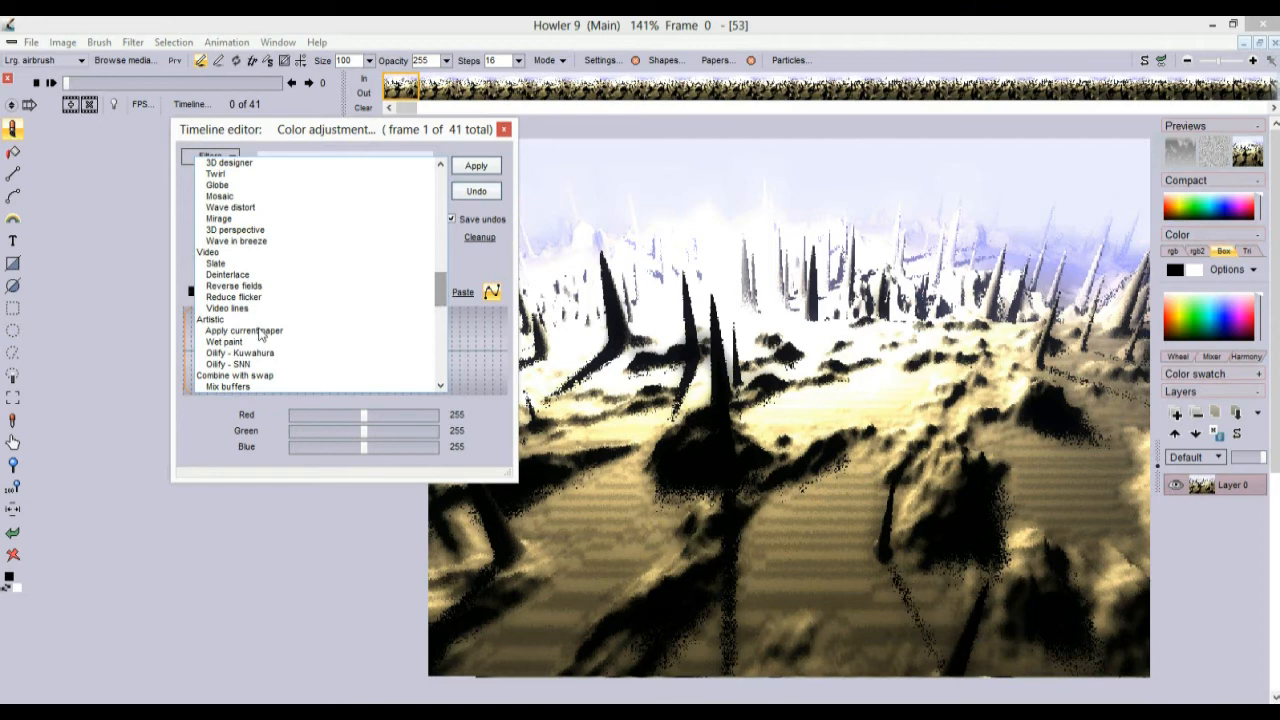
{"action": "left_click_drag", "start_coordinate": [446, 285], "coordinate": [365, 148]}
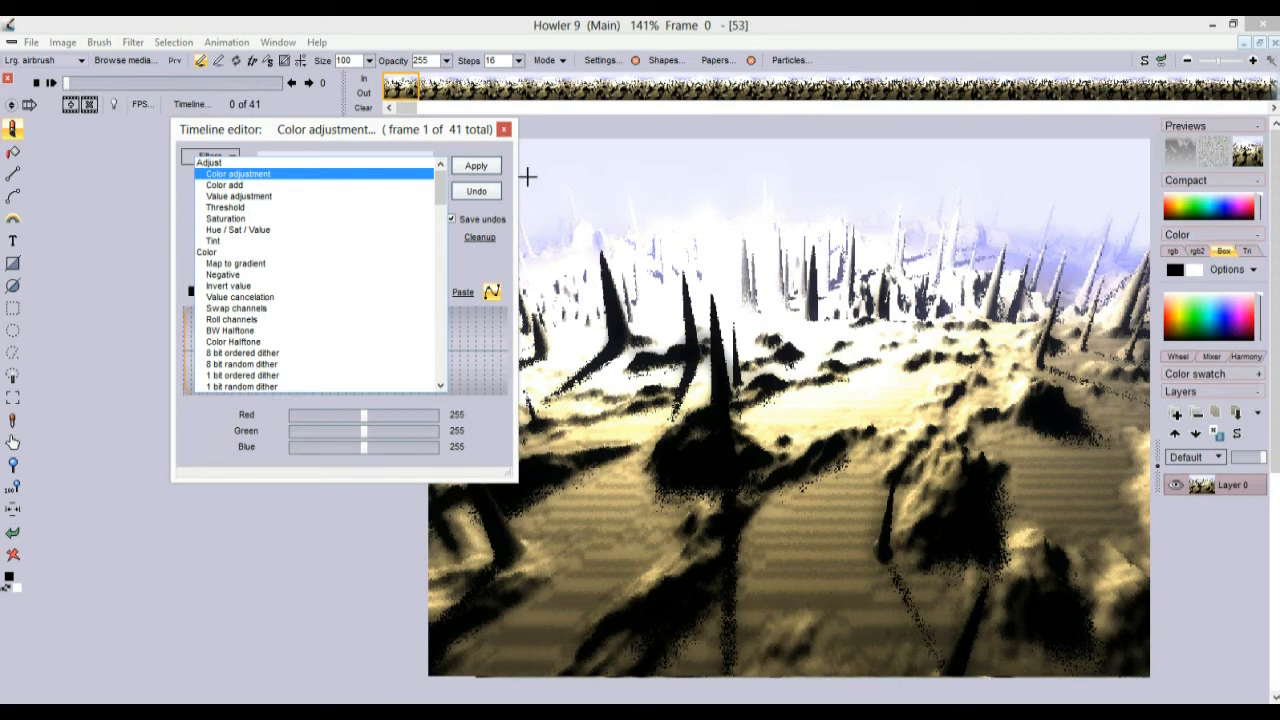
{"action": "left_click", "coordinate": [504, 129]}
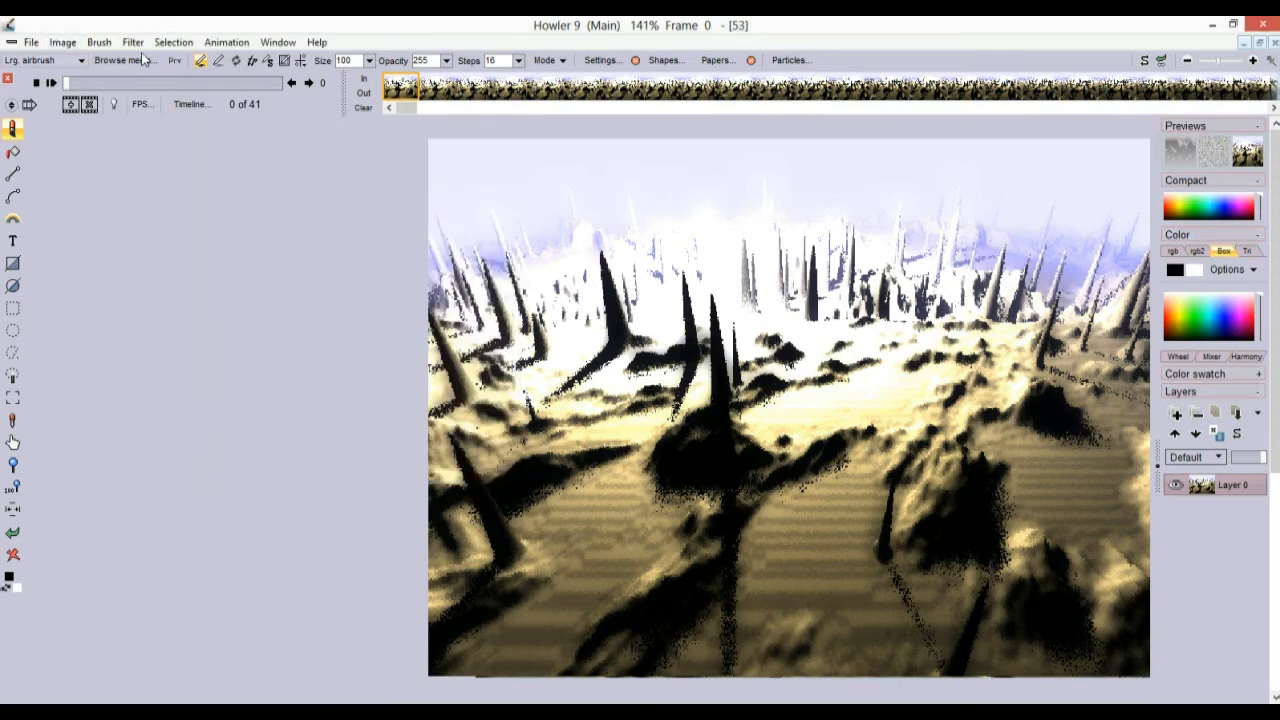
Check the brush options, then reopen and close the colour adjustment timeline editor
{"action": "left_click", "coordinate": [100, 43]}
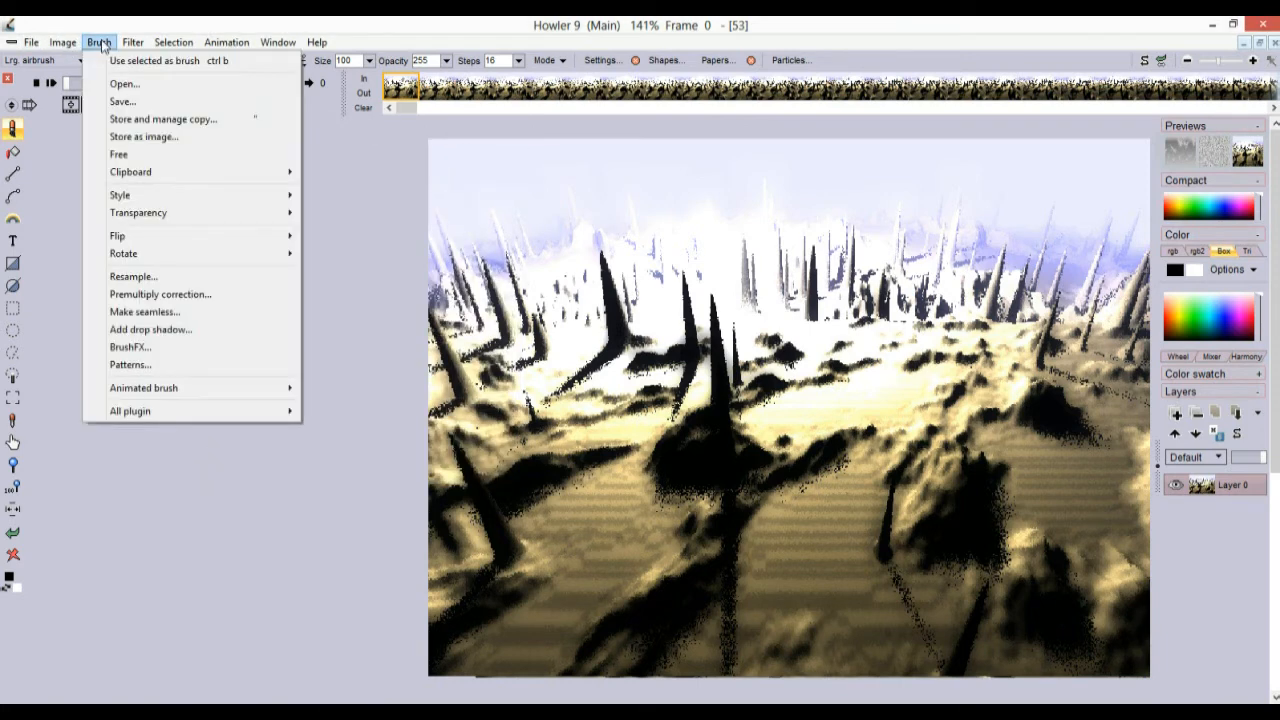
{"action": "mouse_move", "coordinate": [153, 393]}
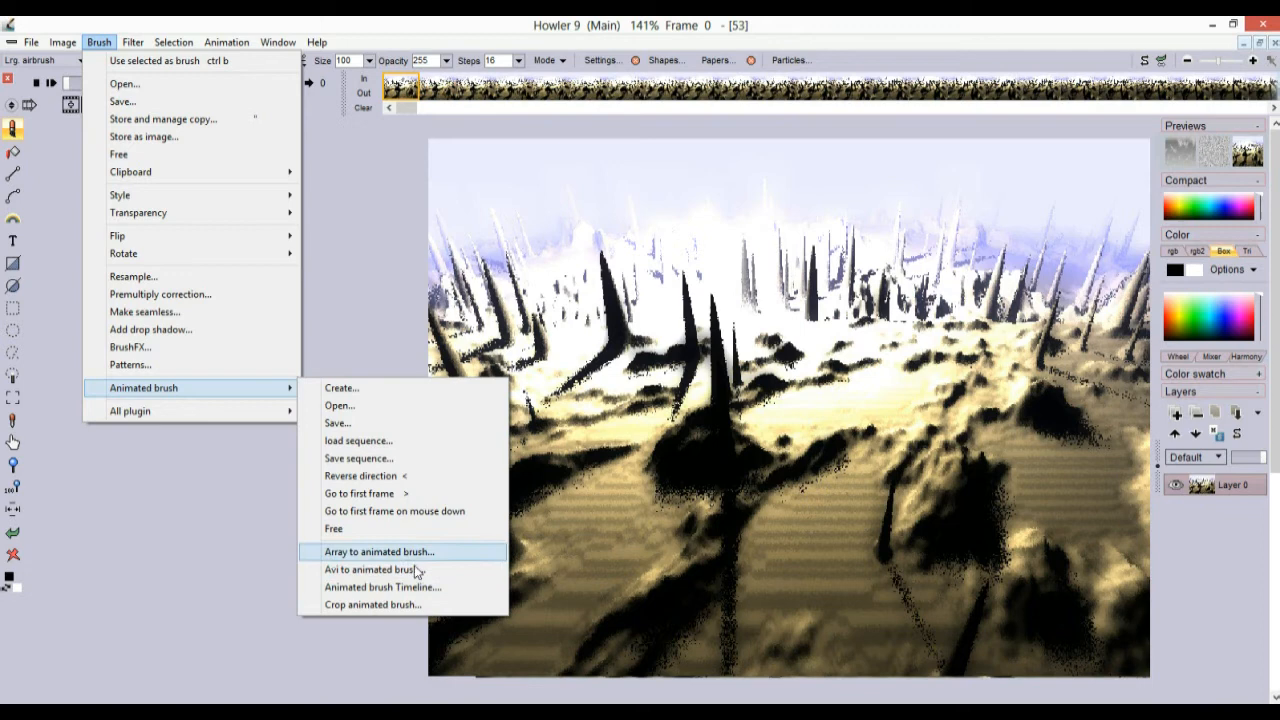
{"action": "left_click", "coordinate": [232, 19]}
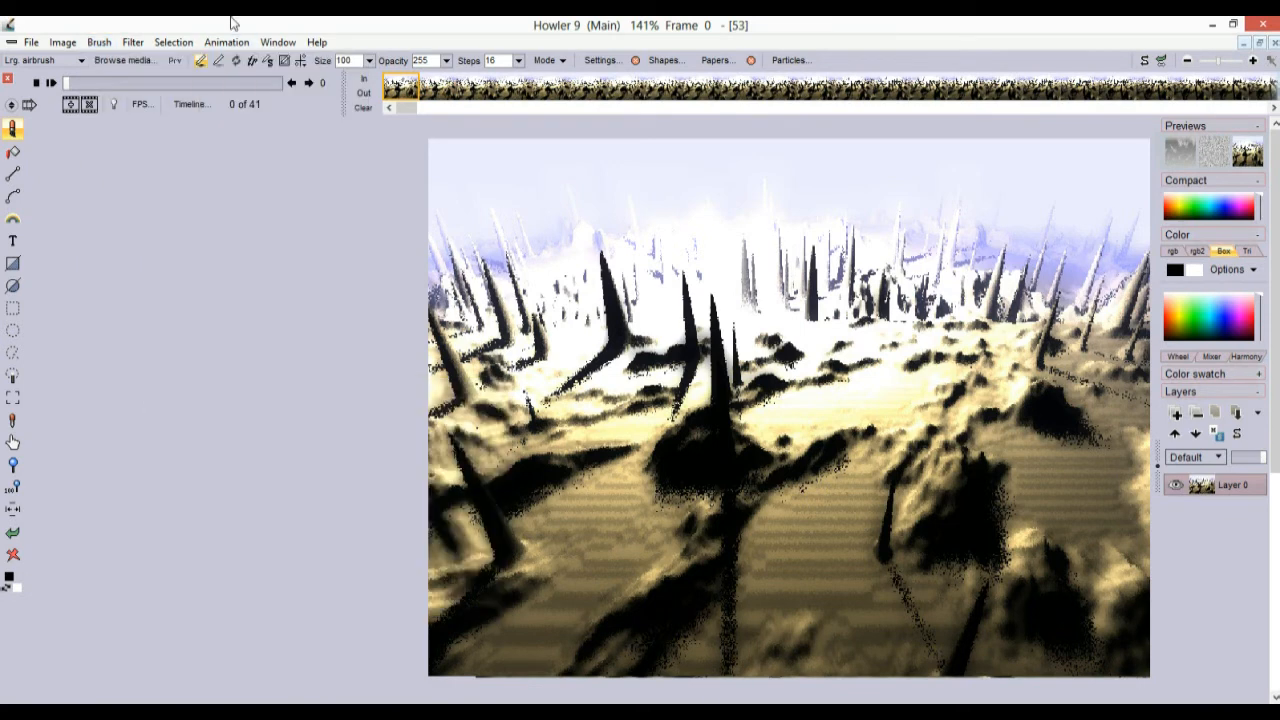
{"action": "left_click", "coordinate": [179, 103]}
{"action": "left_click_drag", "start_coordinate": [252, 133], "coordinate": [145, 155]}
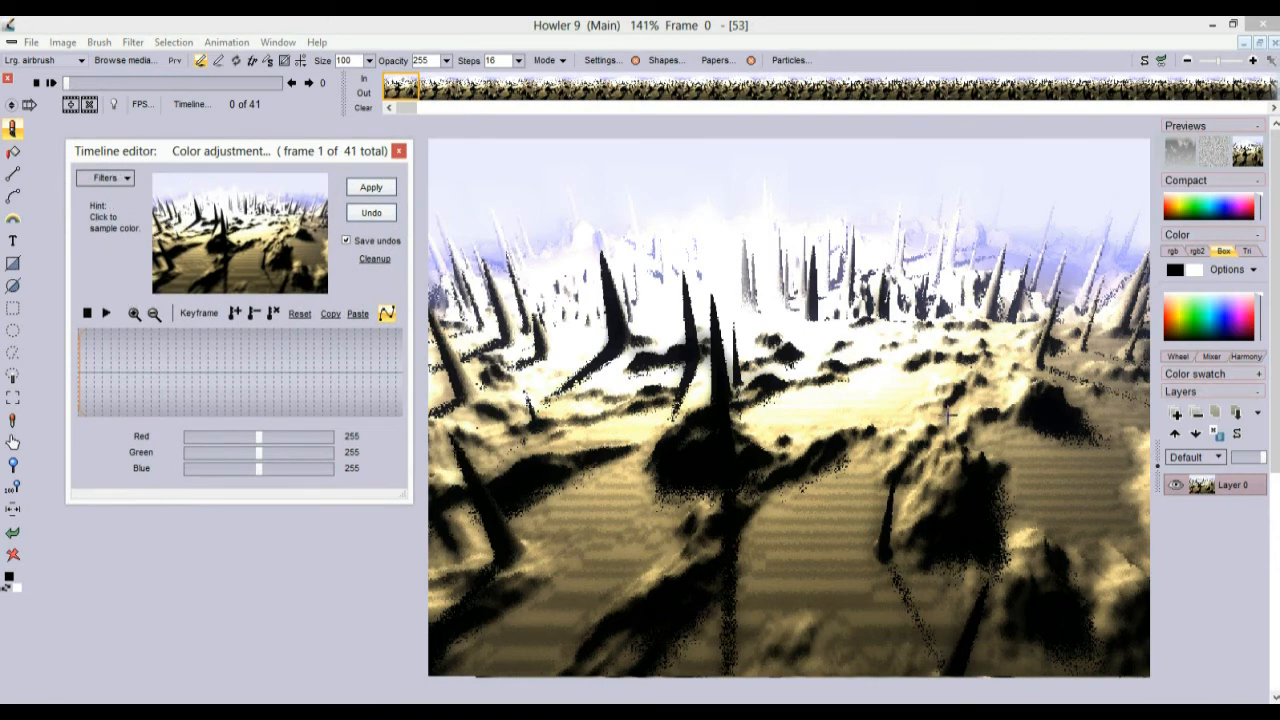
{"action": "left_click", "coordinate": [398, 150]}
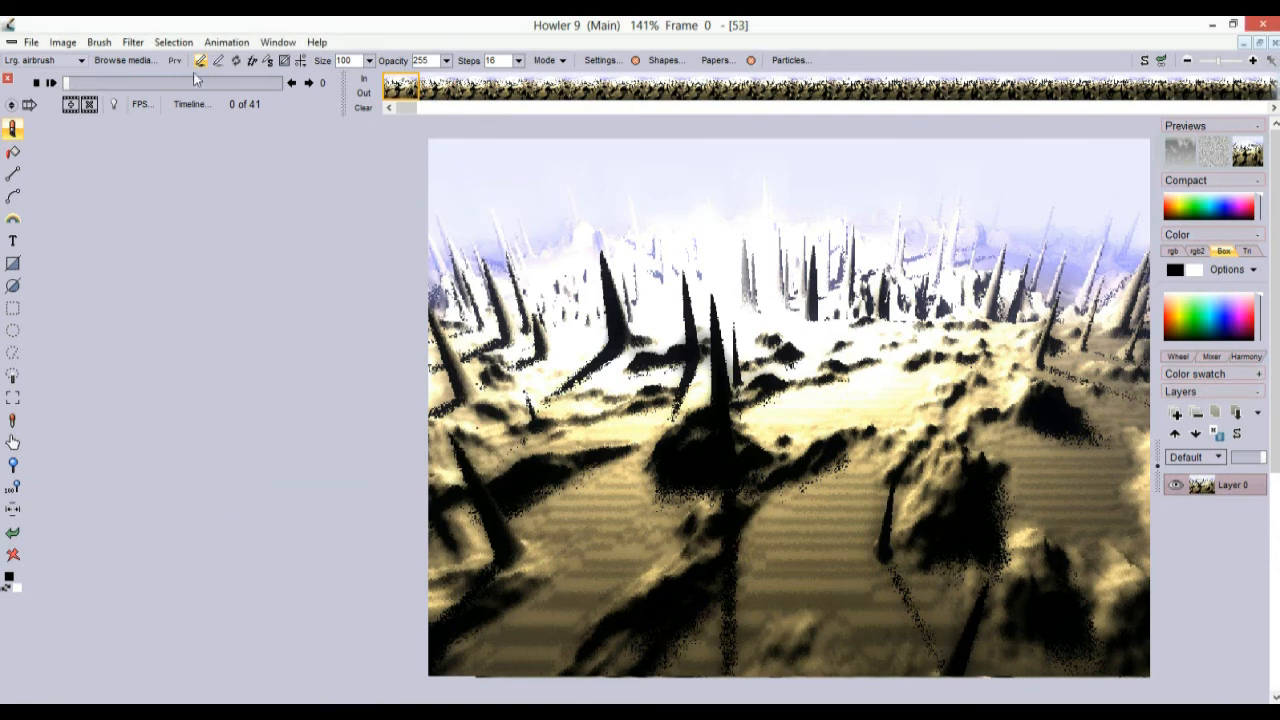
From the Animated brush Timeline, capture the centre-right landscape as a custom brush
{"action": "left_click", "coordinate": [99, 42]}
{"action": "mouse_move", "coordinate": [196, 388]}
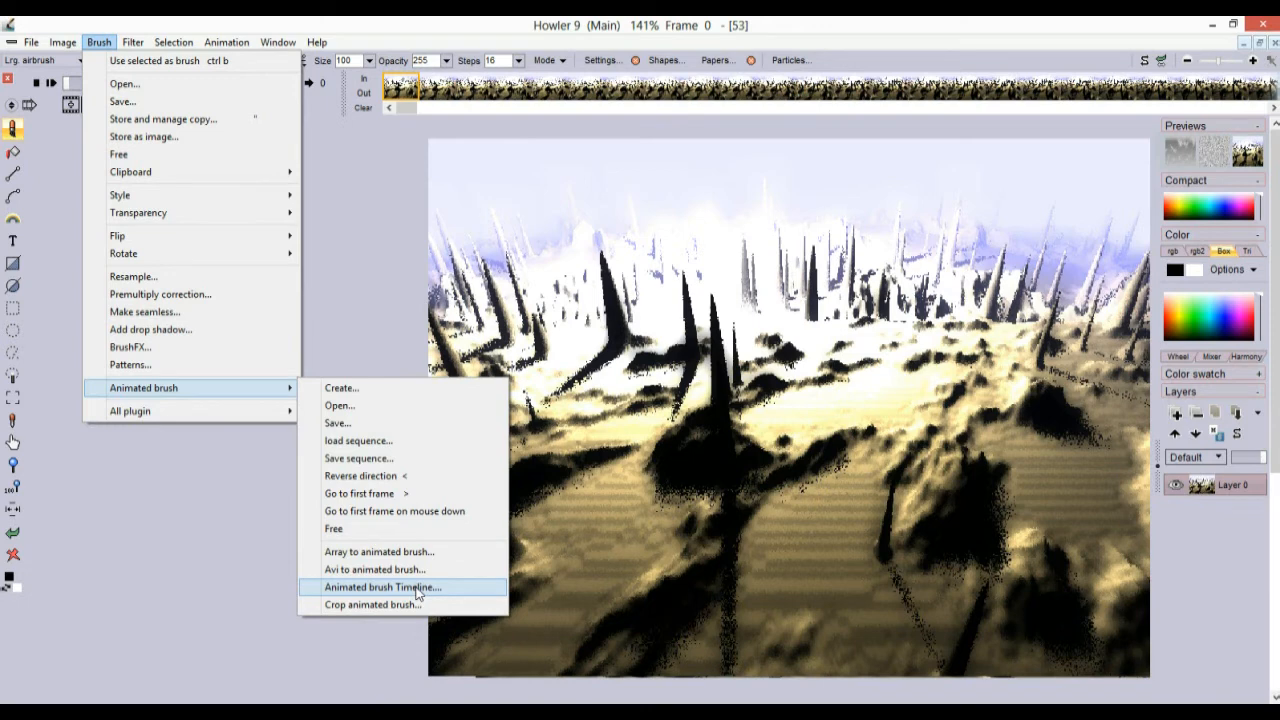
{"action": "left_click", "coordinate": [416, 588]}
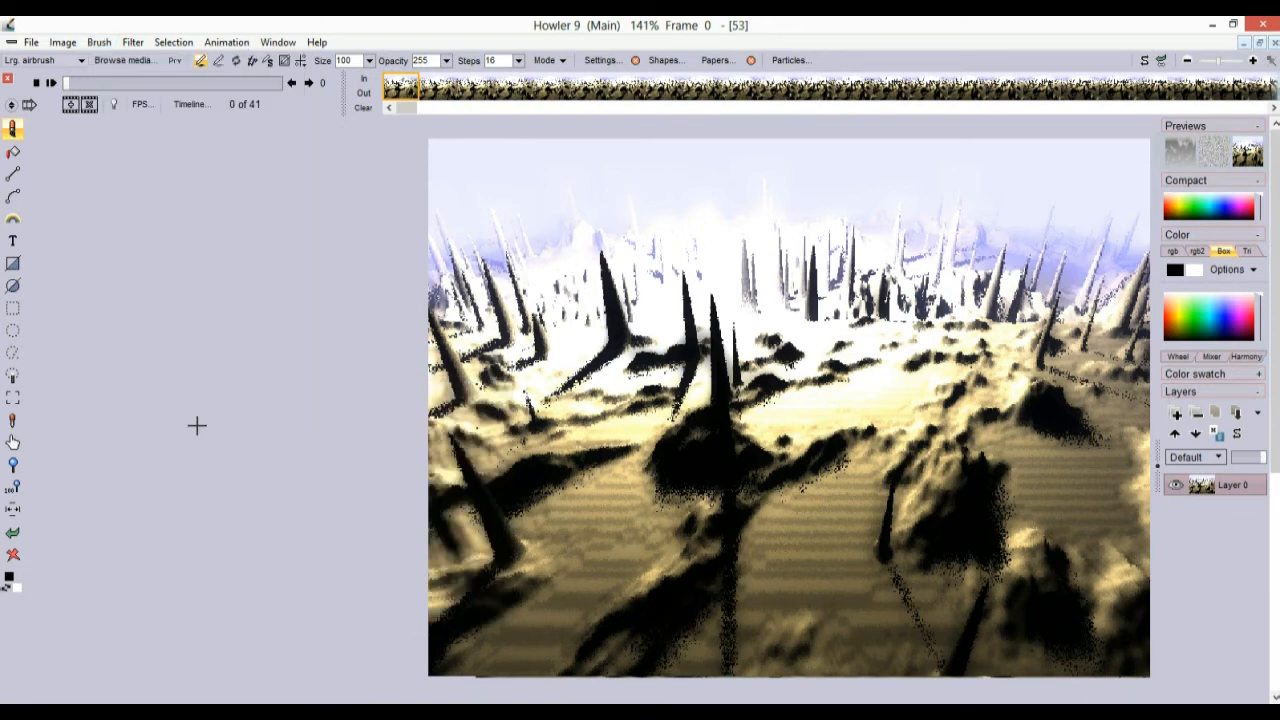
{"action": "left_click", "coordinate": [13, 399]}
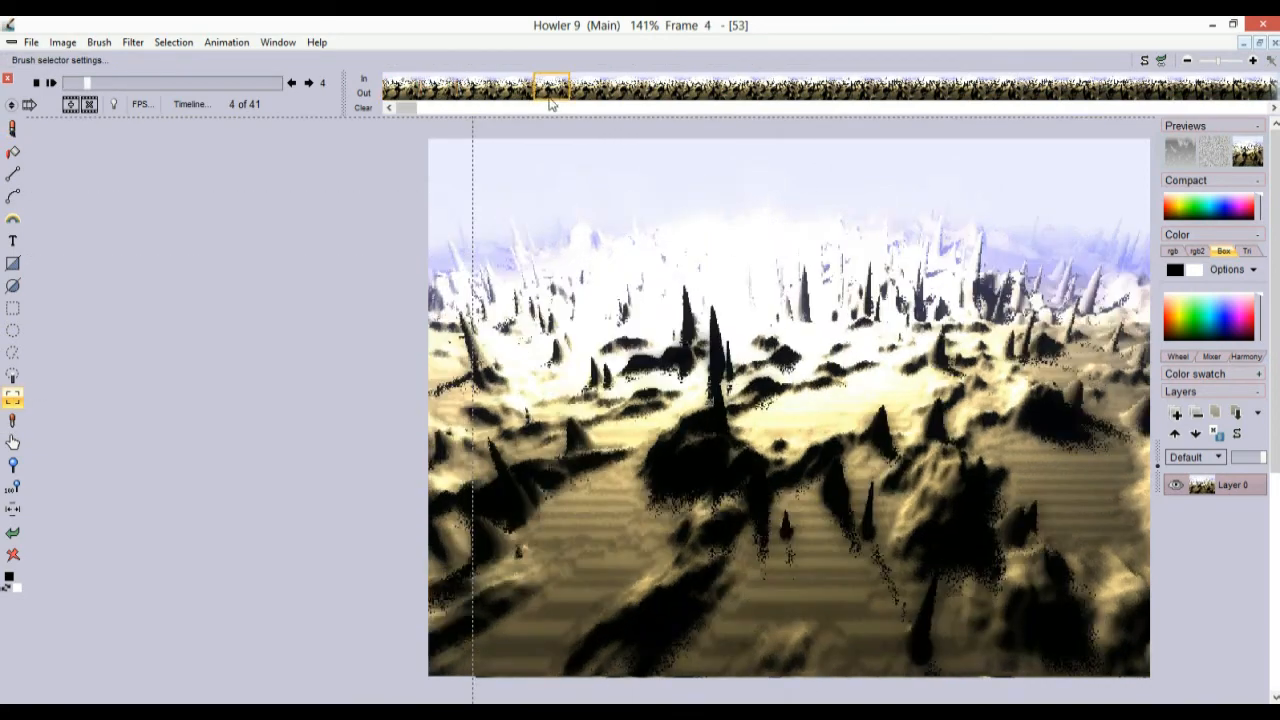
{"action": "left_click_drag", "start_coordinate": [611, 267], "coordinate": [867, 482]}
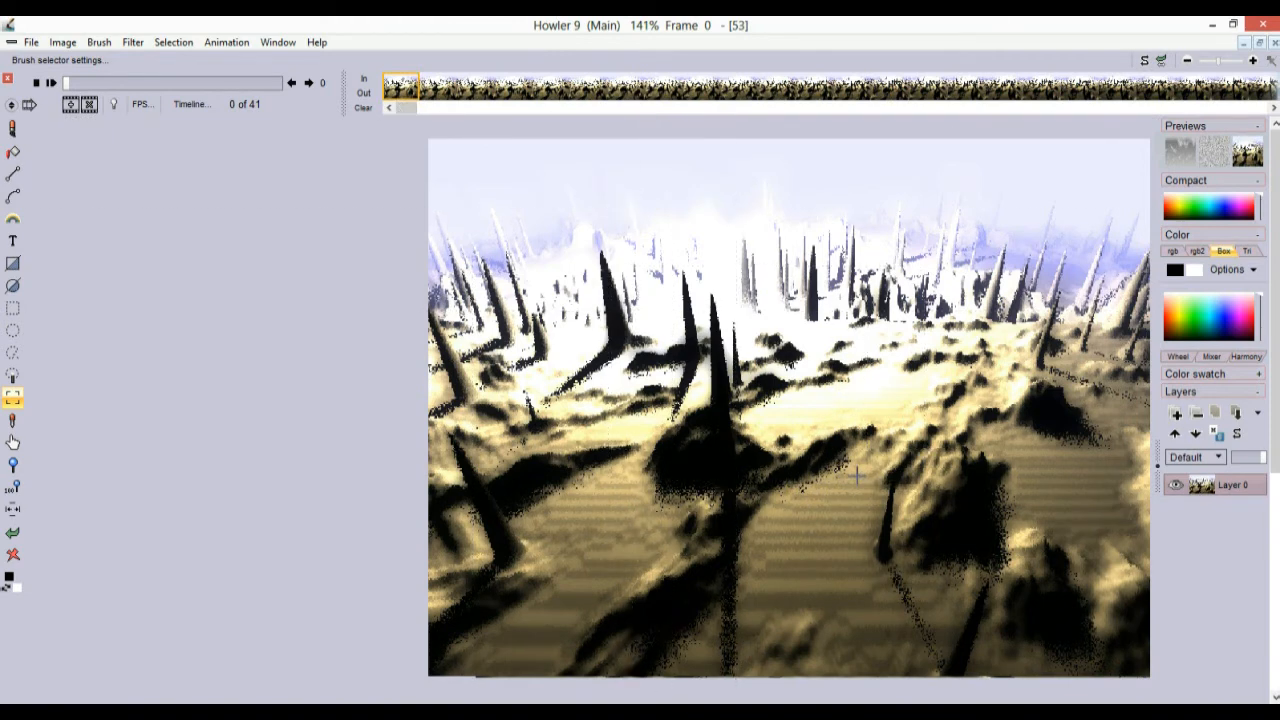
{"action": "left_click", "coordinate": [676, 323]}
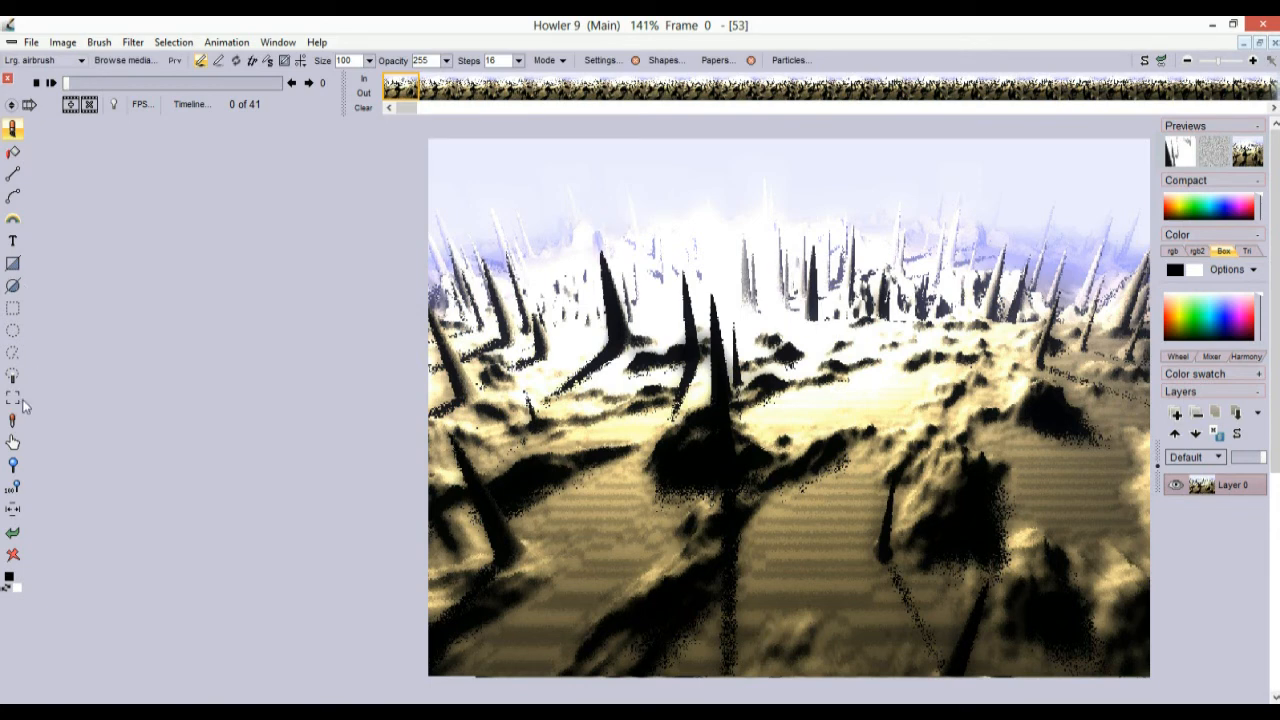
Draw a circular selection around the bright central snow and enable Overlay alpha tinting
{"action": "left_click", "coordinate": [13, 330]}
{"action": "left_click_drag", "start_coordinate": [786, 328], "coordinate": [880, 225]}
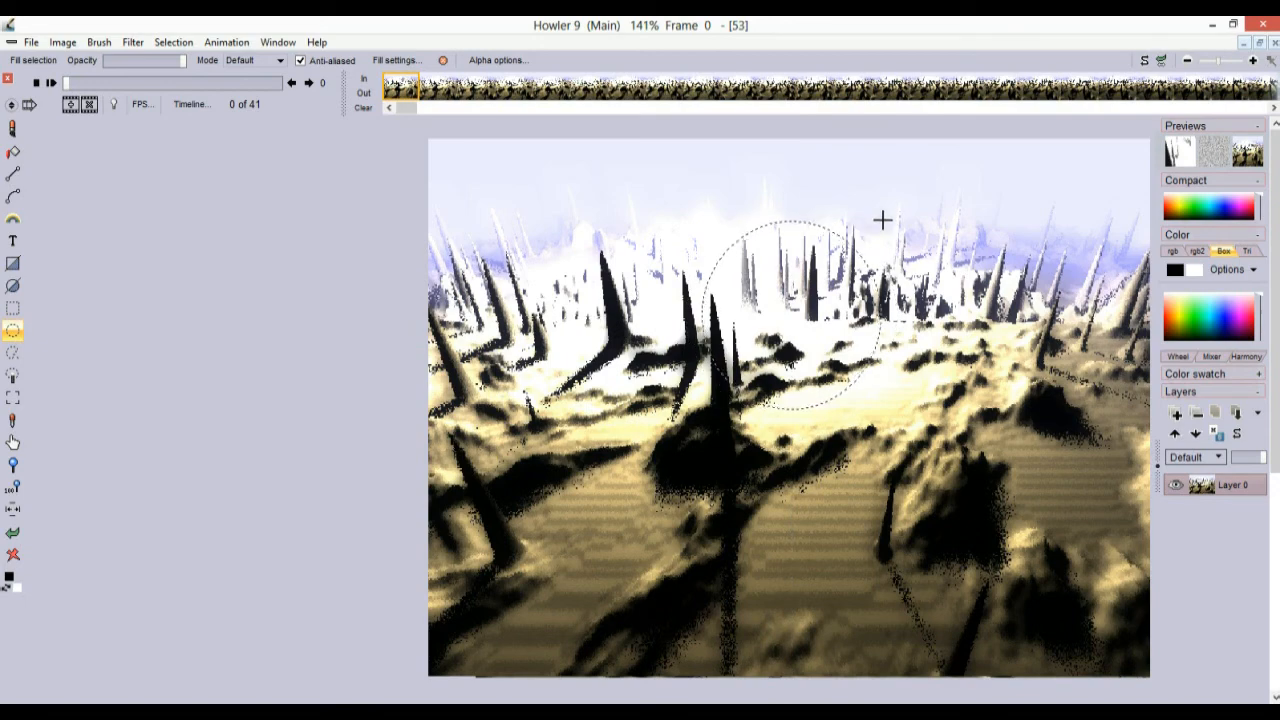
{"action": "left_click", "coordinate": [220, 44]}
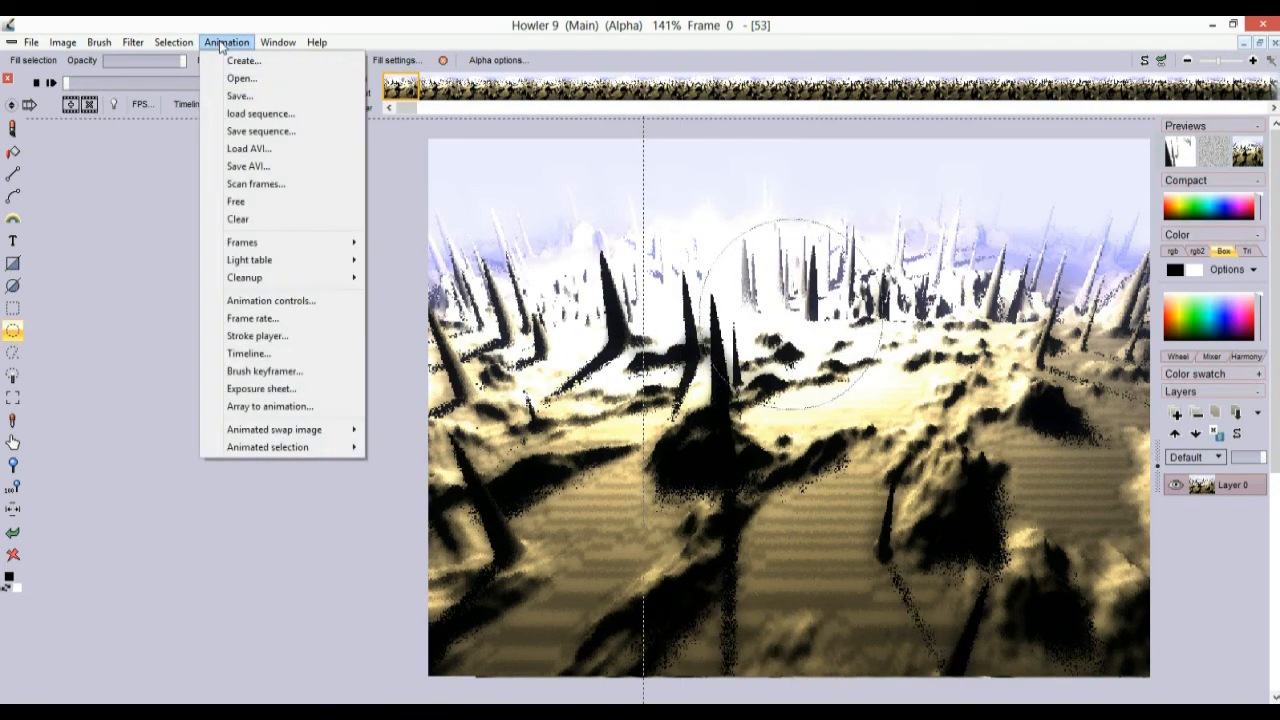
{"action": "mouse_move", "coordinate": [180, 44]}
{"action": "left_click", "coordinate": [199, 202]}
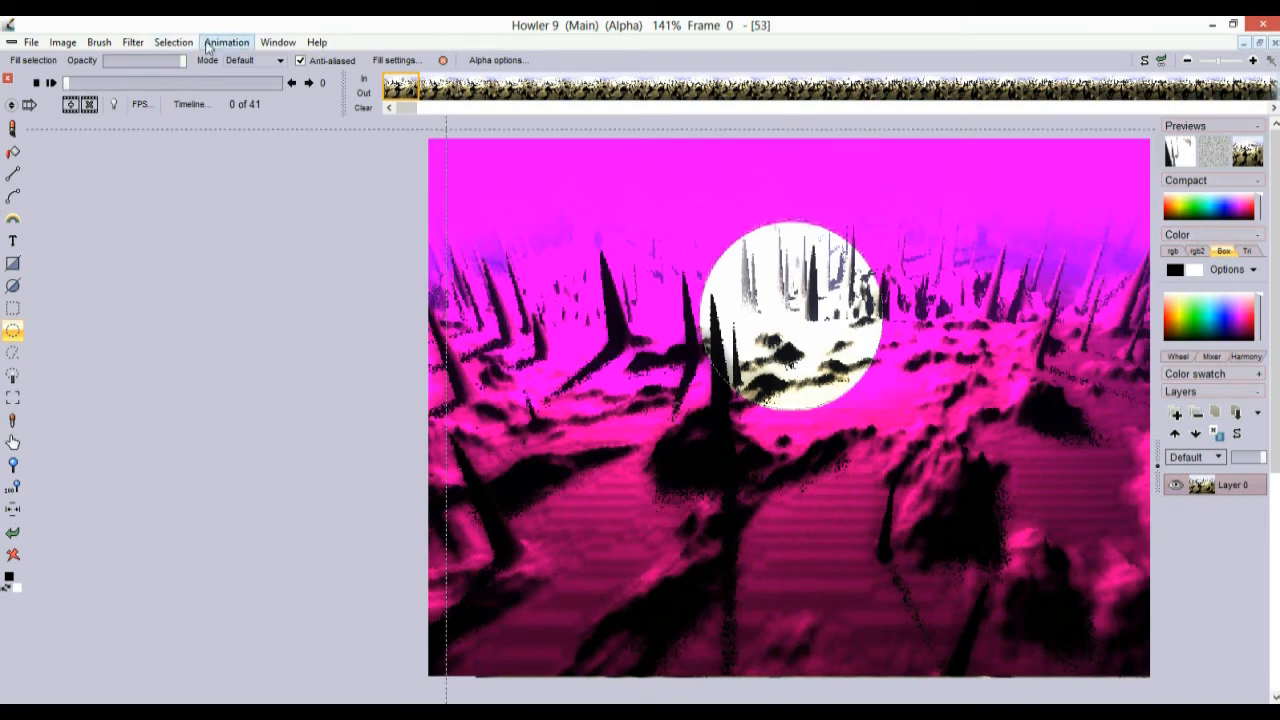
Feather the selection edge with a low-level Gaussian blur alpha
{"action": "left_click", "coordinate": [173, 42]}
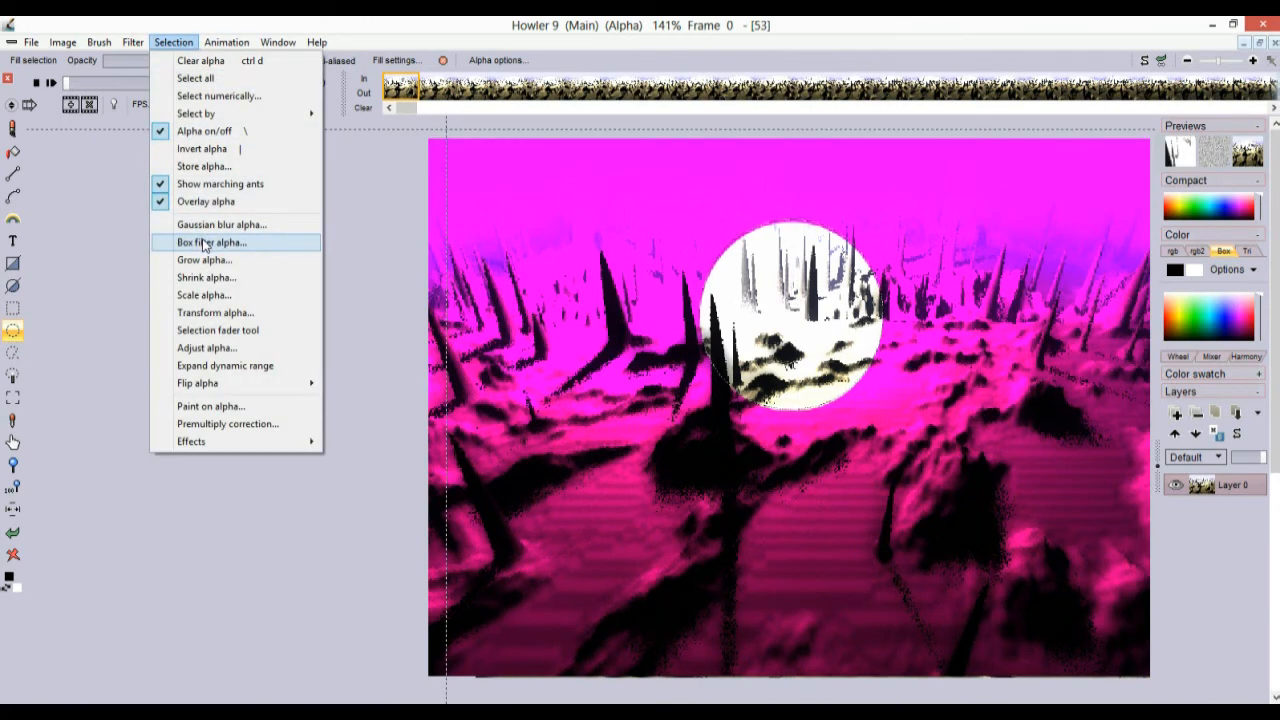
{"action": "left_click", "coordinate": [215, 224]}
{"action": "left_click_drag", "start_coordinate": [654, 262], "coordinate": [505, 237]}
{"action": "left_click_drag", "start_coordinate": [430, 295], "coordinate": [477, 299]}
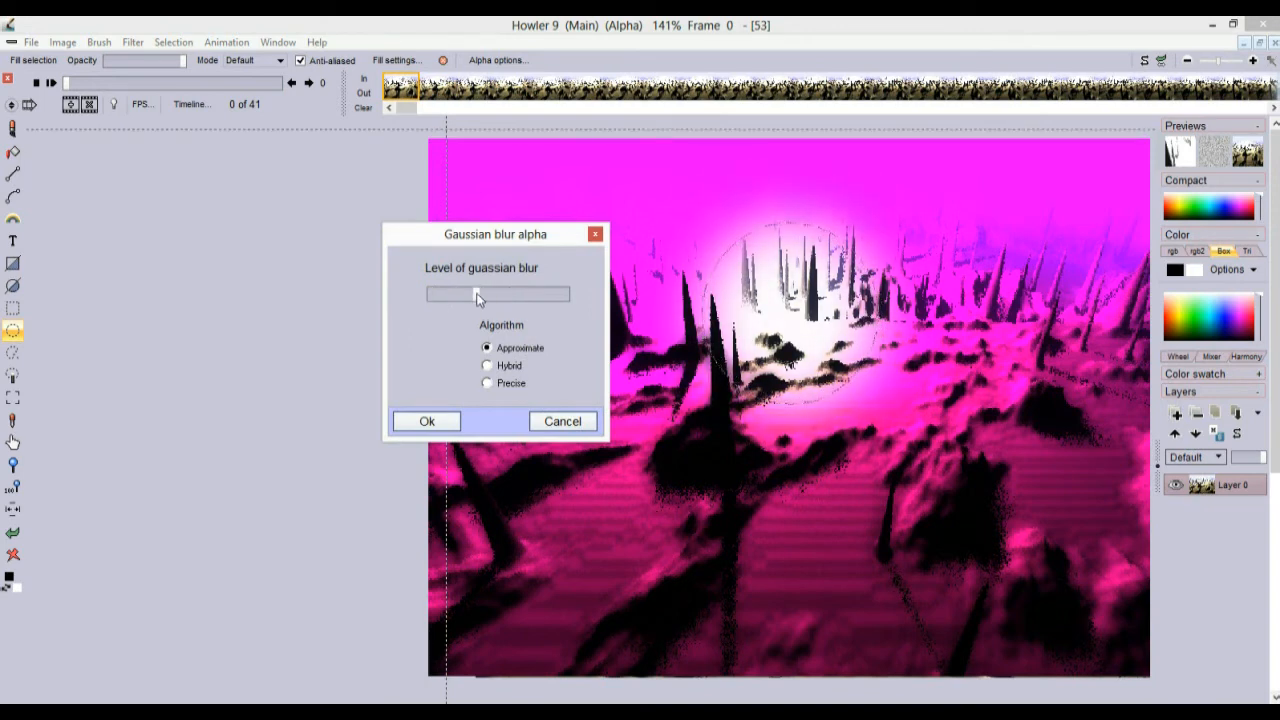
{"action": "left_click", "coordinate": [427, 422]}
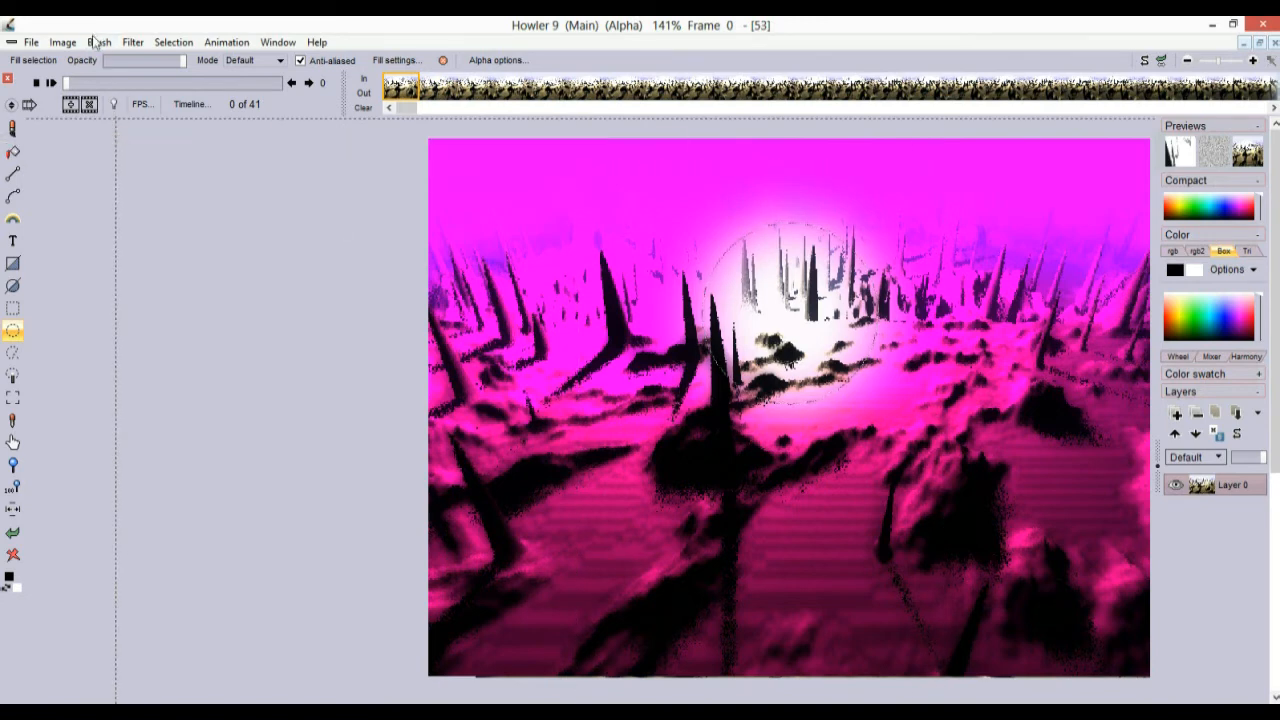
{"action": "left_click", "coordinate": [14, 400]}
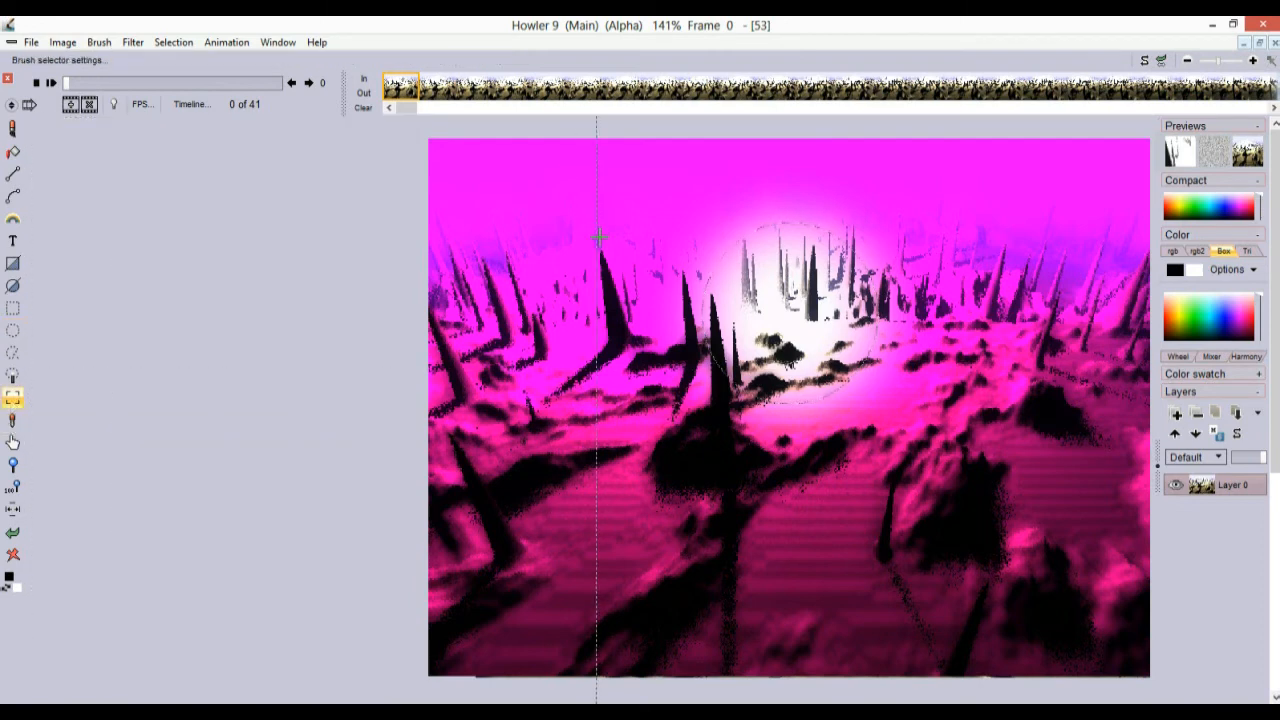
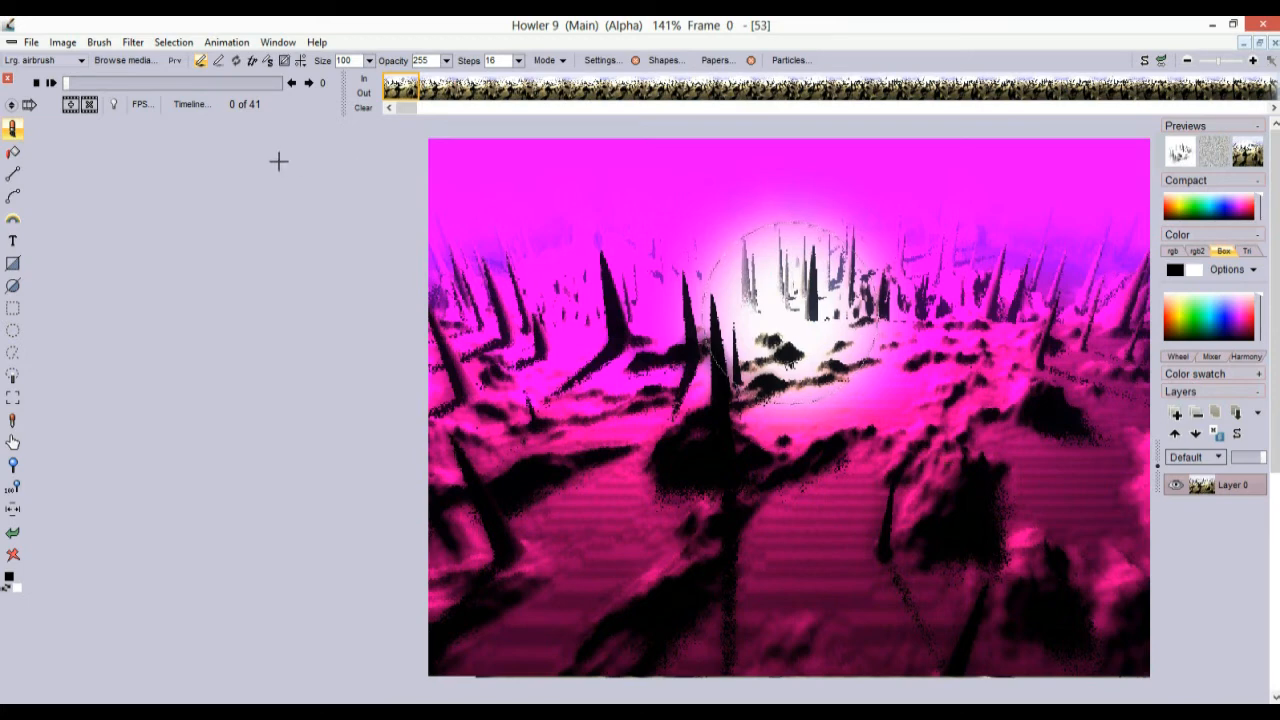
Open the store-and-manage brush copy window from the brush options and move it aside
{"action": "left_click", "coordinate": [99, 43]}
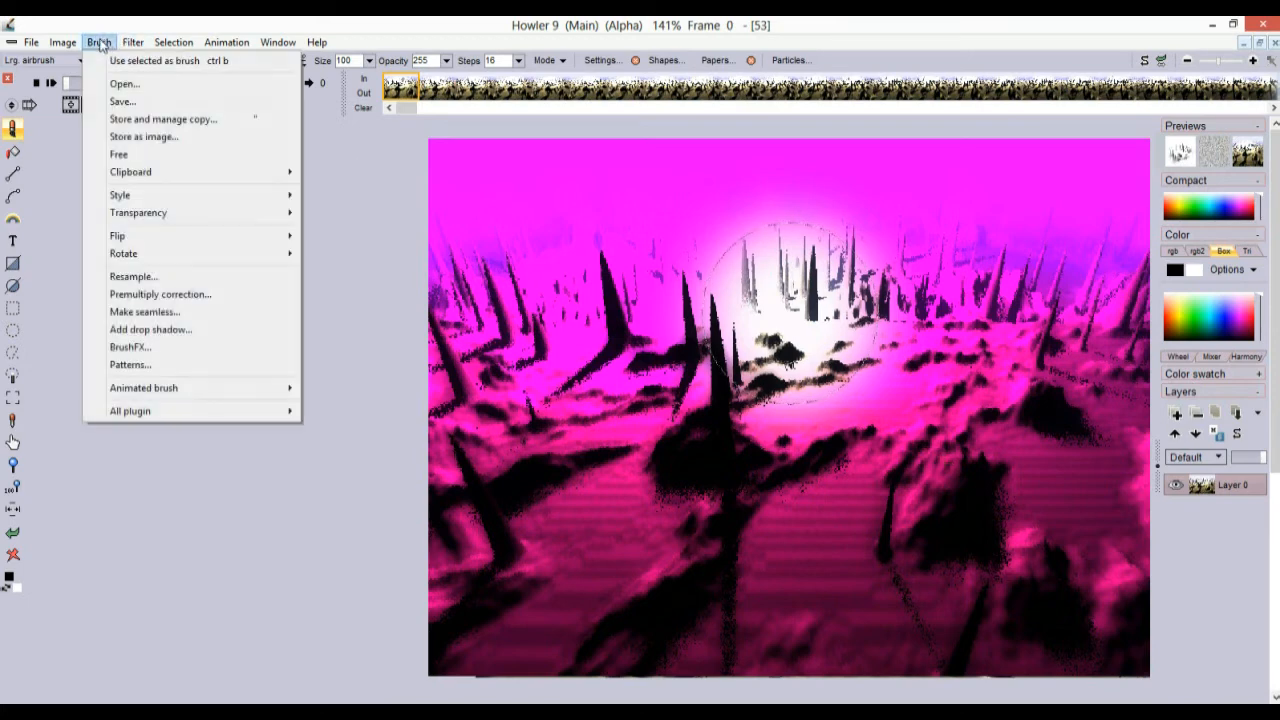
{"action": "left_click", "coordinate": [148, 120]}
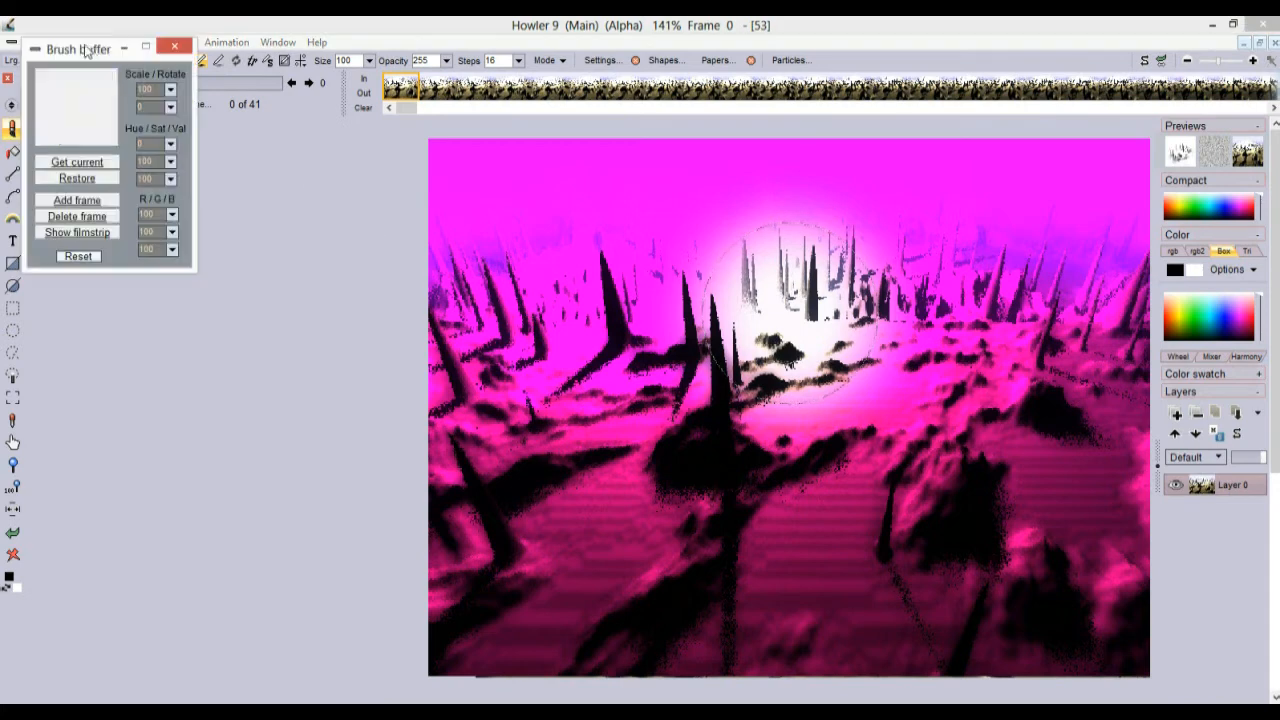
{"action": "left_click_drag", "start_coordinate": [85, 57], "coordinate": [152, 206]}
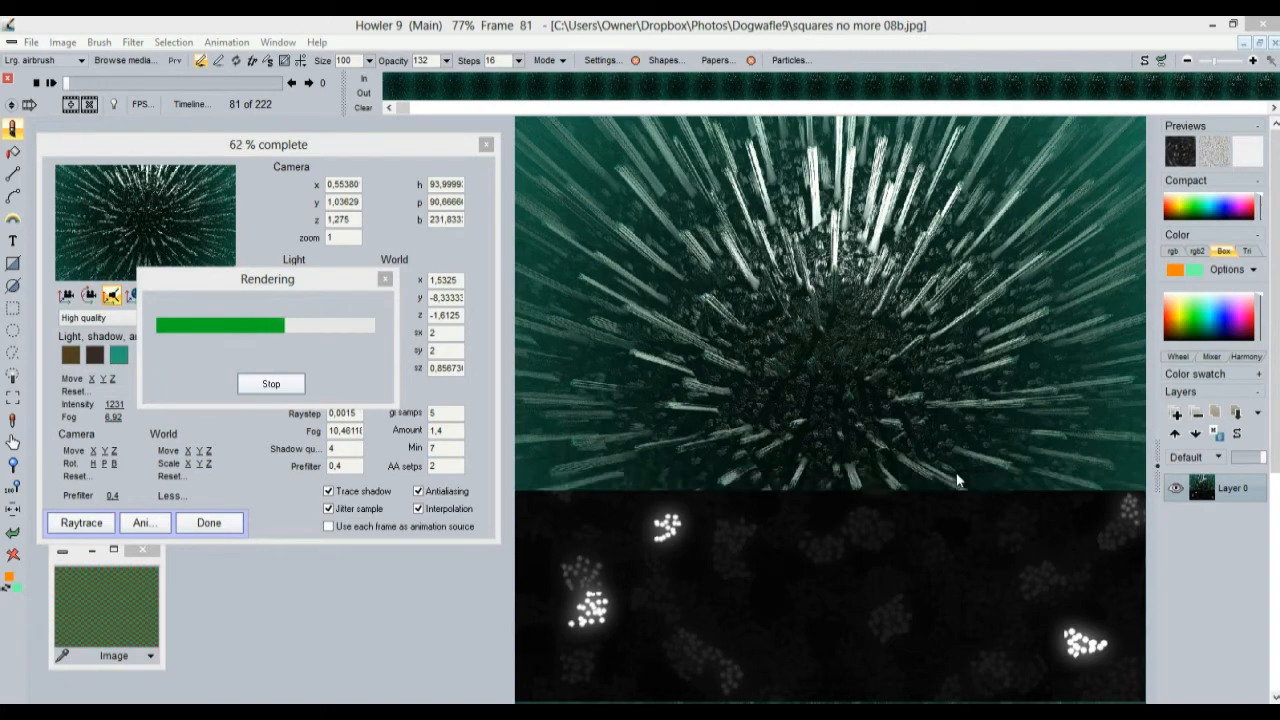
Airbrush white onto the alpha around the canvas centre, undoing the big loop and repainting a swirl
{"action": "key", "text": "alt+Tab"}
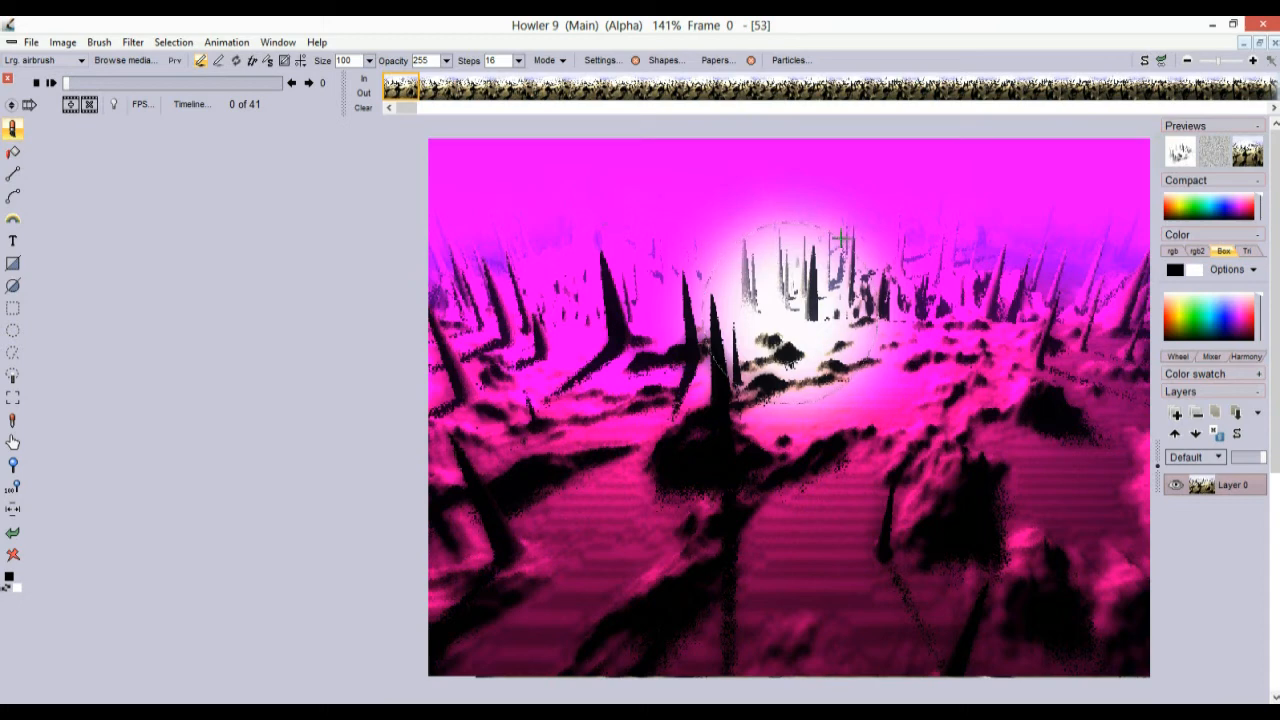
{"action": "left_click_drag", "start_coordinate": [720, 395], "coordinate": [811, 314]}
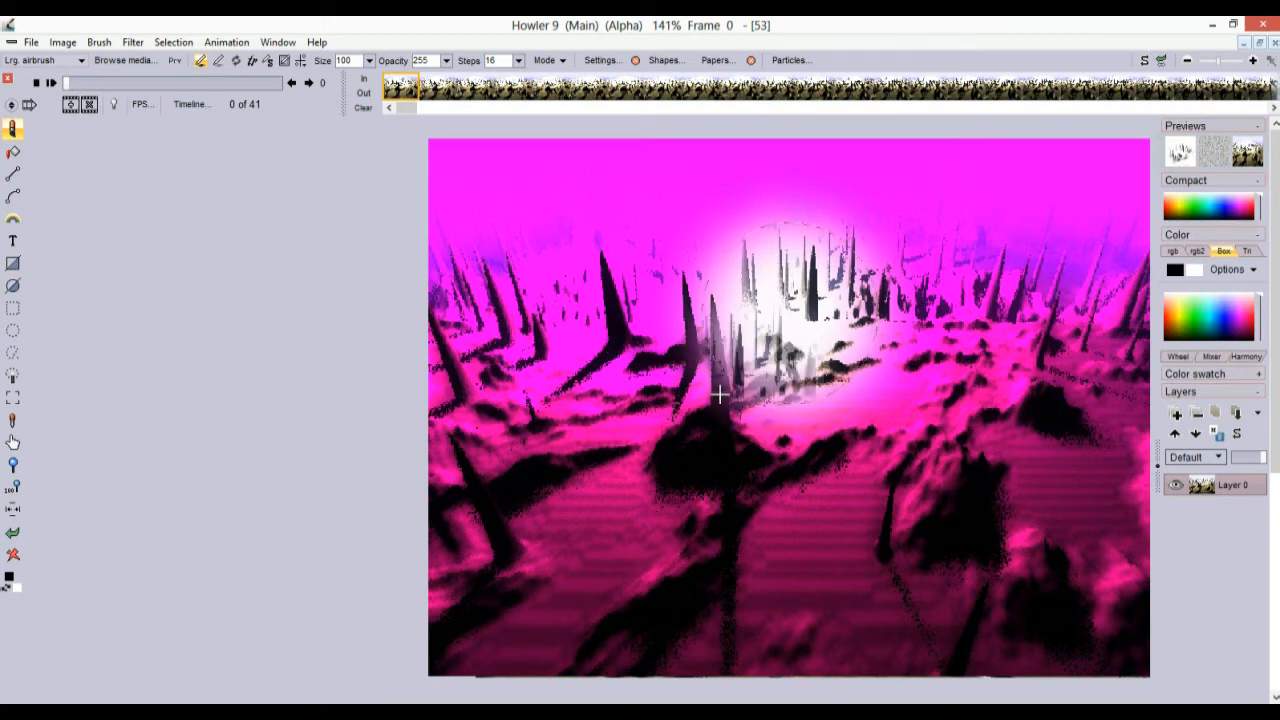
{"action": "key", "text": "a"}
{"action": "mouse_move", "coordinate": [616, 332]}
{"action": "left_mouse_down"}
{"action": "mouse_move", "coordinate": [600, 336]}
{"action": "mouse_move", "coordinate": [640, 393]}
{"action": "mouse_move", "coordinate": [706, 359]}
{"action": "mouse_move", "coordinate": [860, 450]}
{"action": "mouse_move", "coordinate": [820, 343]}
{"action": "mouse_move", "coordinate": [817, 354]}
{"action": "left_mouse_up"}
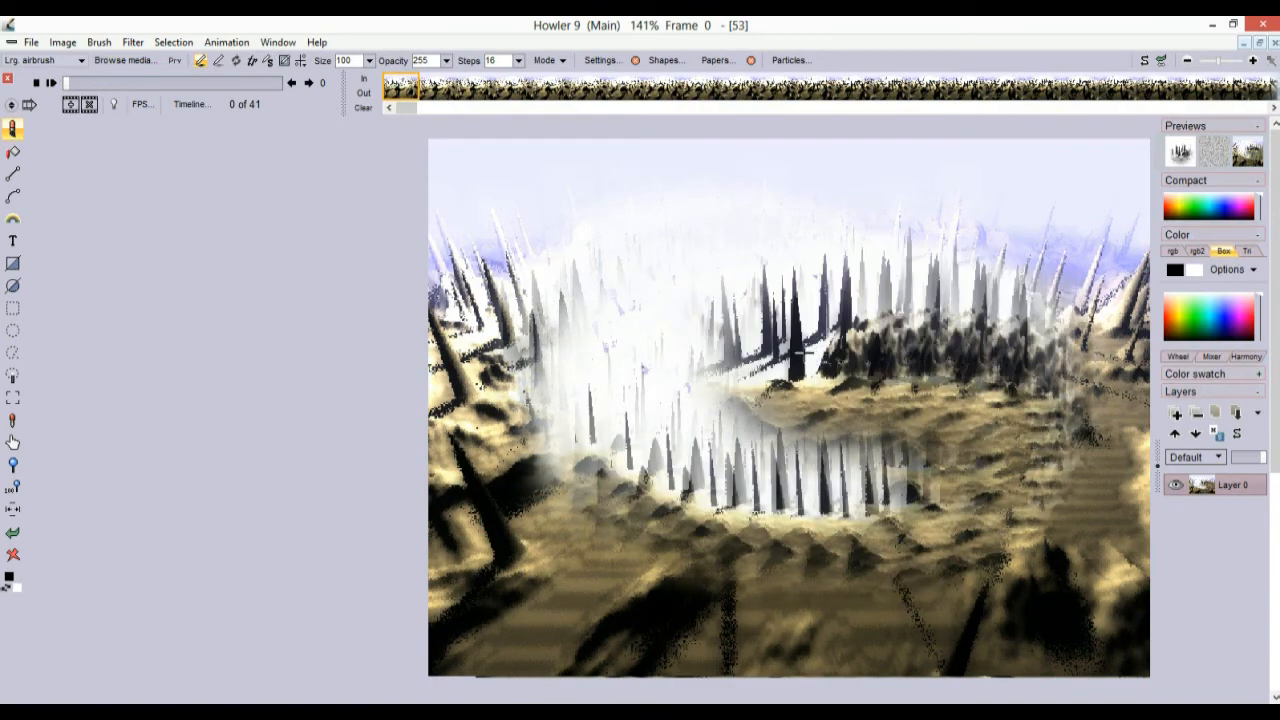
{"action": "key", "text": "ctrl+z"}
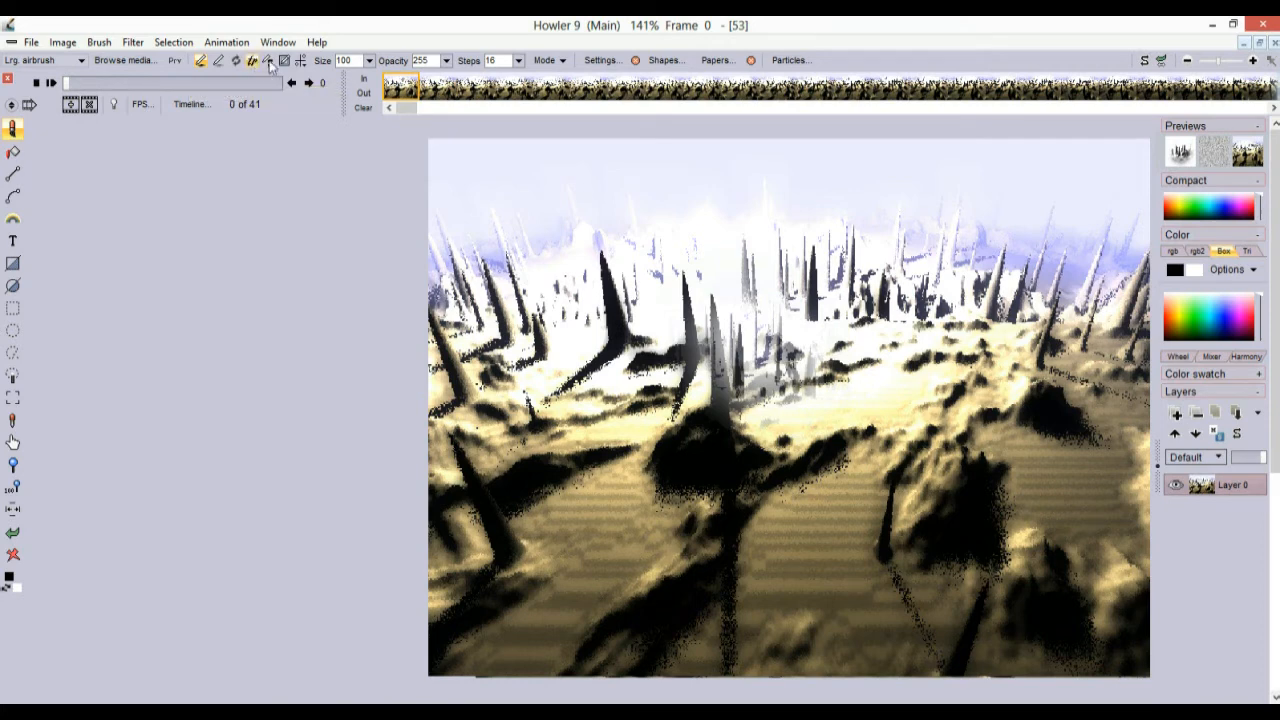
{"action": "mouse_move", "coordinate": [635, 340]}
{"action": "left_mouse_down"}
{"action": "mouse_move", "coordinate": [540, 240]}
{"action": "mouse_move", "coordinate": [760, 300]}
{"action": "mouse_move", "coordinate": [700, 480]}
{"action": "mouse_move", "coordinate": [845, 290]}
{"action": "mouse_move", "coordinate": [880, 200]}
{"action": "mouse_move", "coordinate": [1000, 480]}
{"action": "mouse_move", "coordinate": [676, 488]}
{"action": "left_mouse_up"}
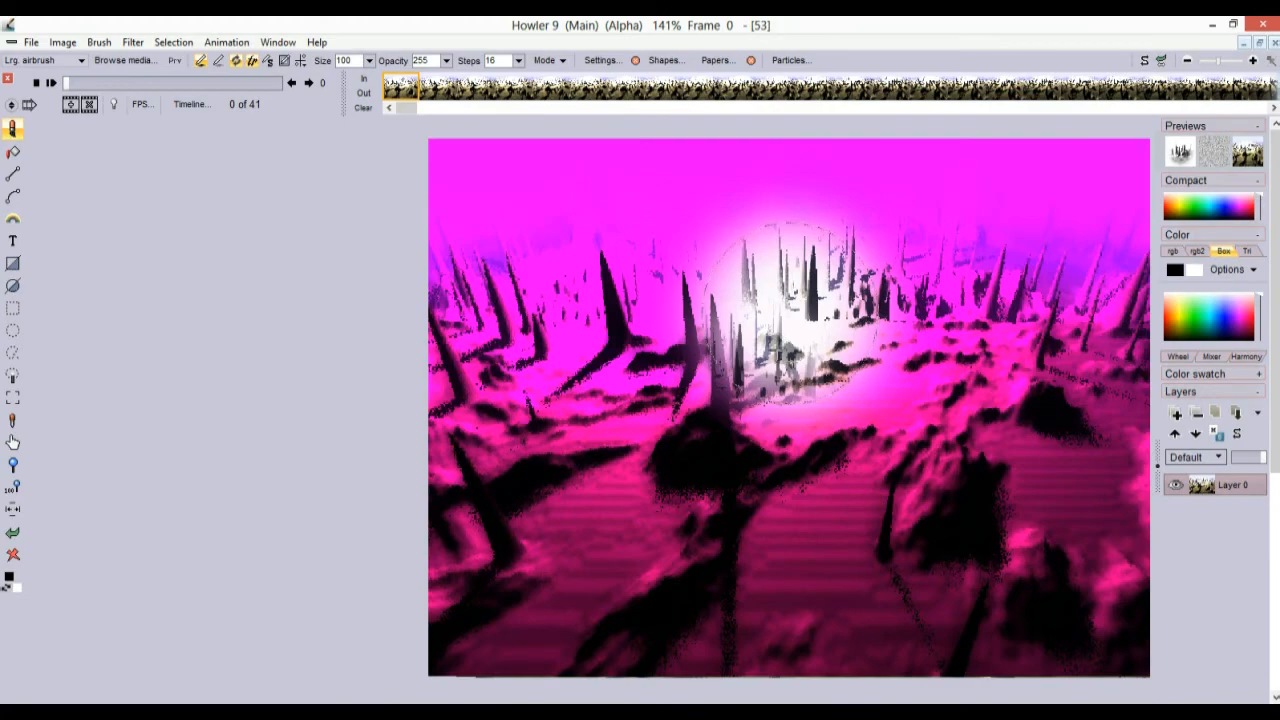
{"action": "key", "text": "alt+Tab"}
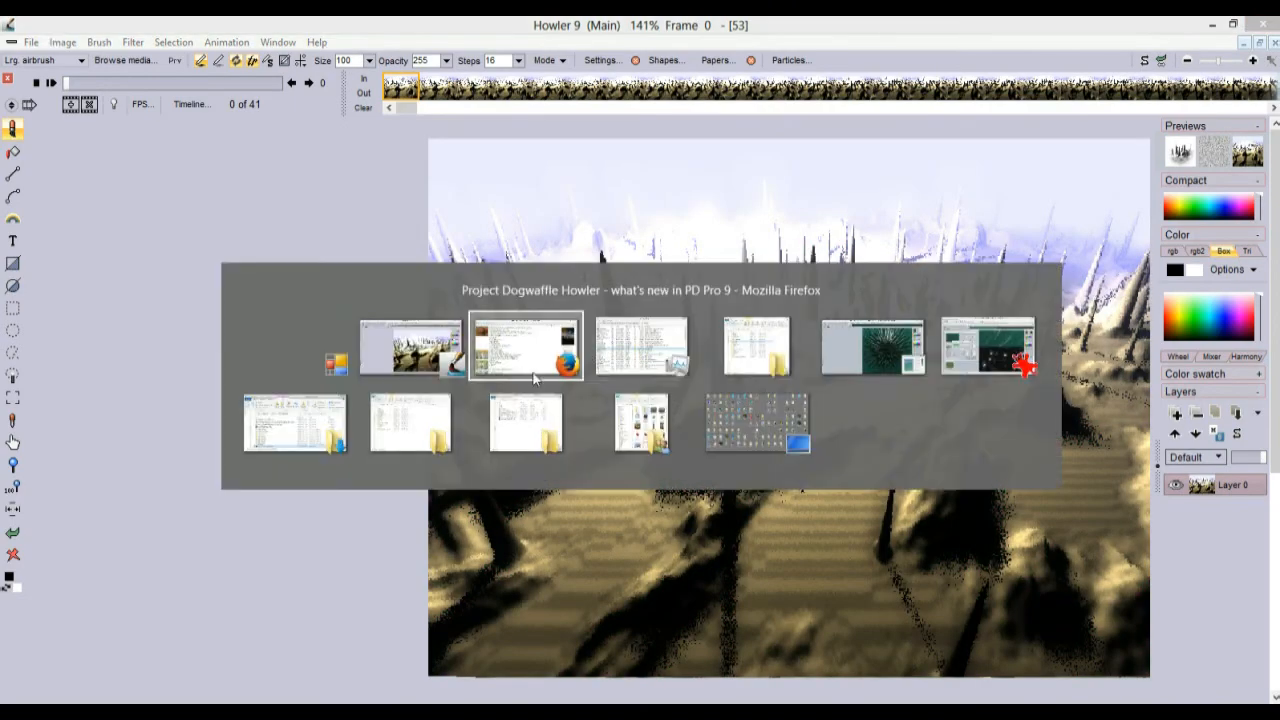
Highlight the Internalized feature list from Brush keyframer to twain on the what's new page
{"action": "mouse_move", "coordinate": [186, 149]}
{"action": "left_mouse_down"}
{"action": "mouse_move", "coordinate": [300, 205]}
{"action": "mouse_move", "coordinate": [437, 552]}
{"action": "mouse_move", "coordinate": [441, 608]}
{"action": "left_mouse_up"}
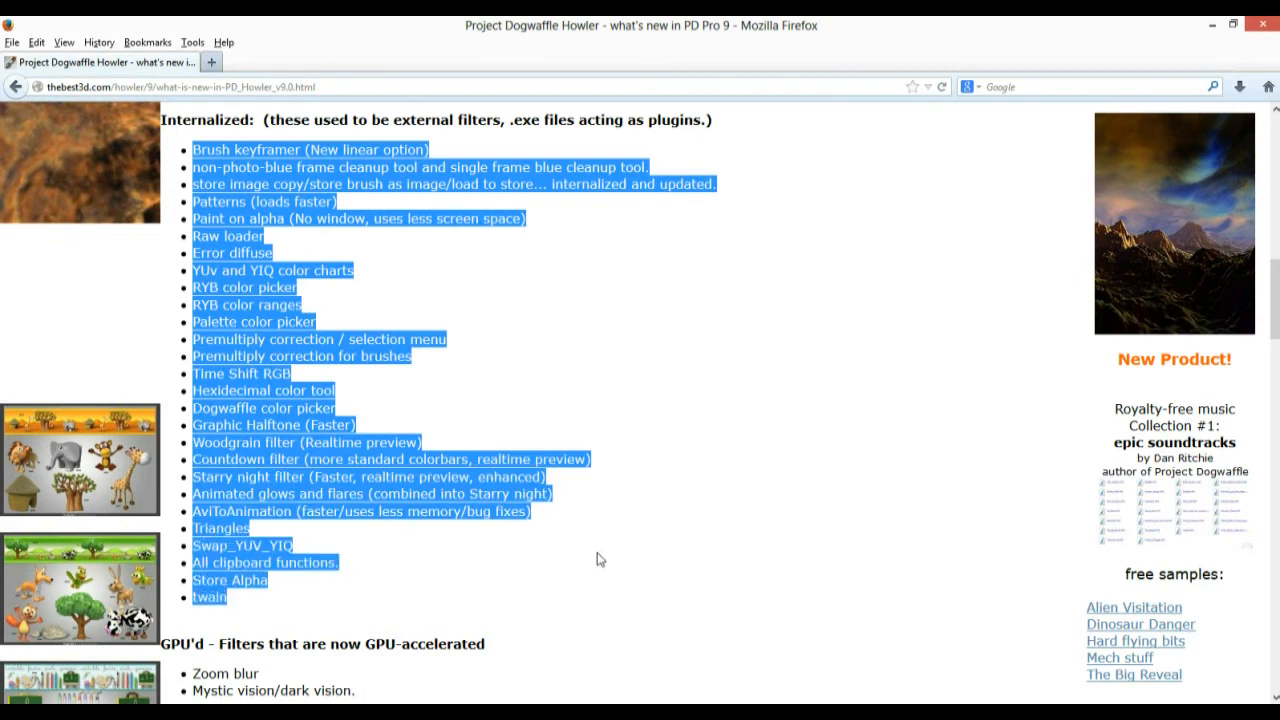
{"action": "scroll", "coordinate": [597, 559], "scroll_direction": "up", "scroll_amount": 2}
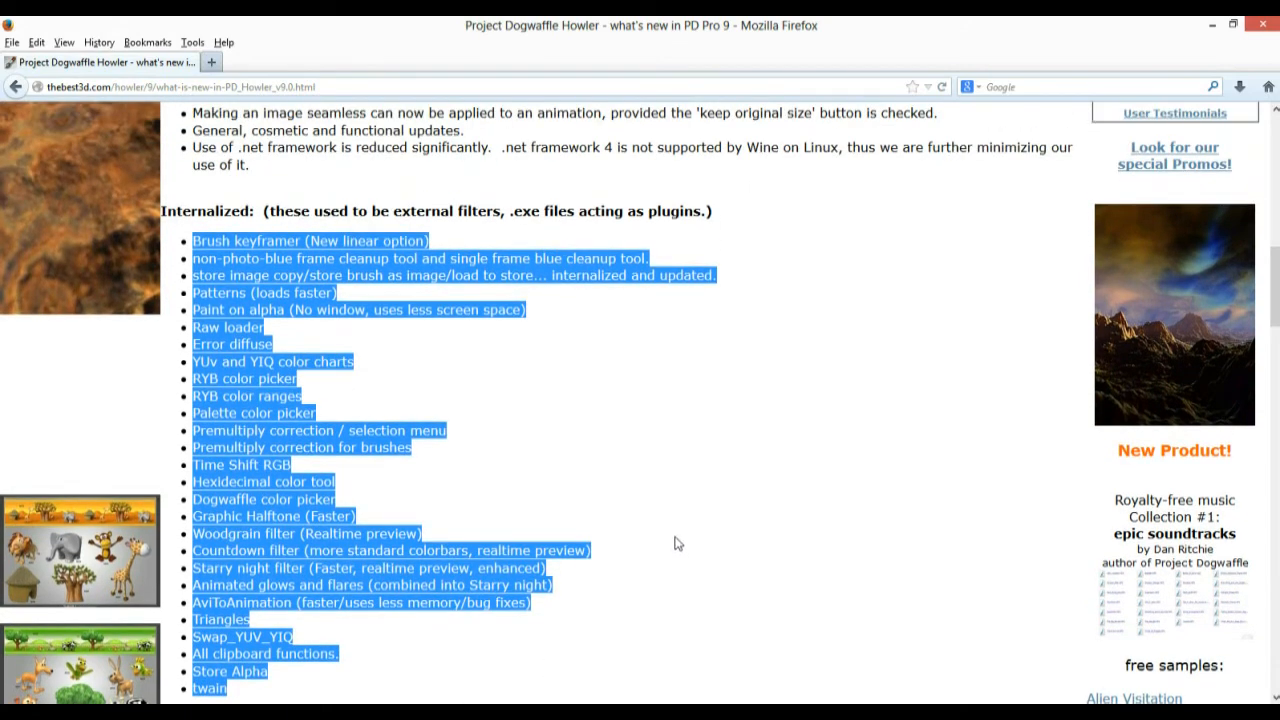
{"action": "scroll", "coordinate": [672, 540], "scroll_direction": "down", "scroll_amount": 1}
{"action": "scroll", "coordinate": [673, 538], "scroll_direction": "down", "scroll_amount": 3}
{"action": "scroll", "coordinate": [673, 538], "scroll_direction": "up", "scroll_amount": 2}
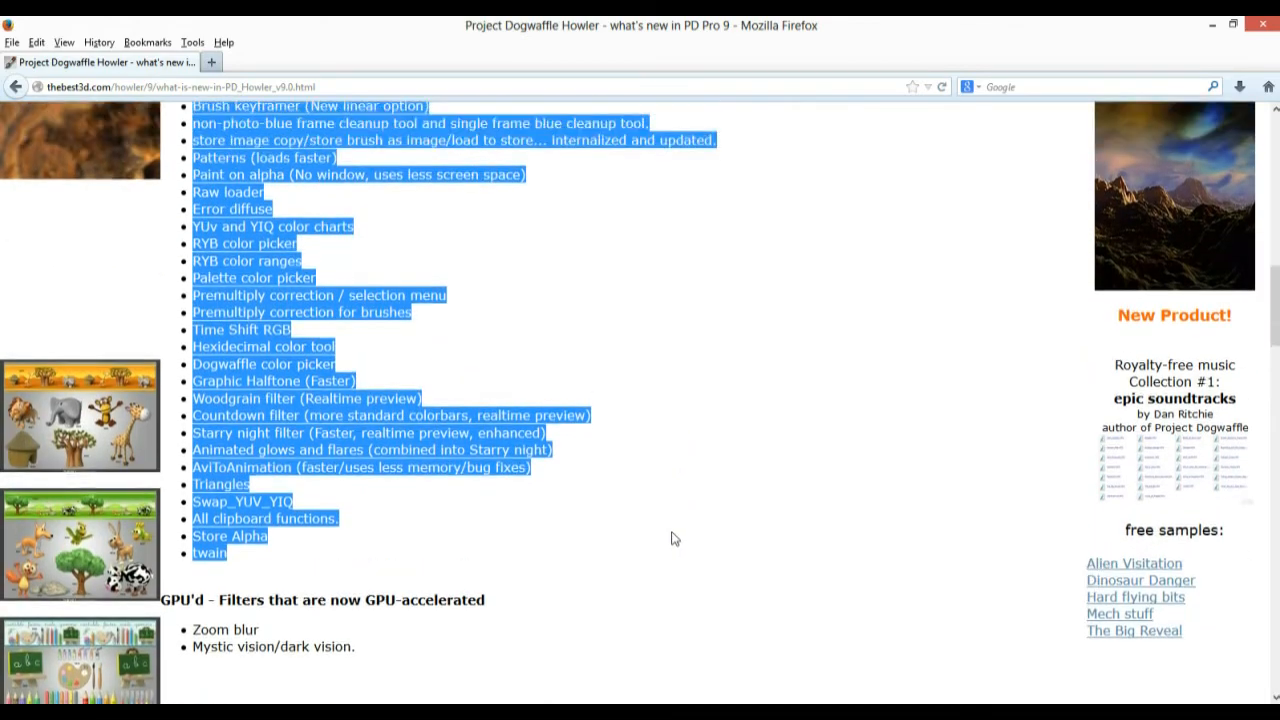
{"action": "key", "text": "alt+Tab"}
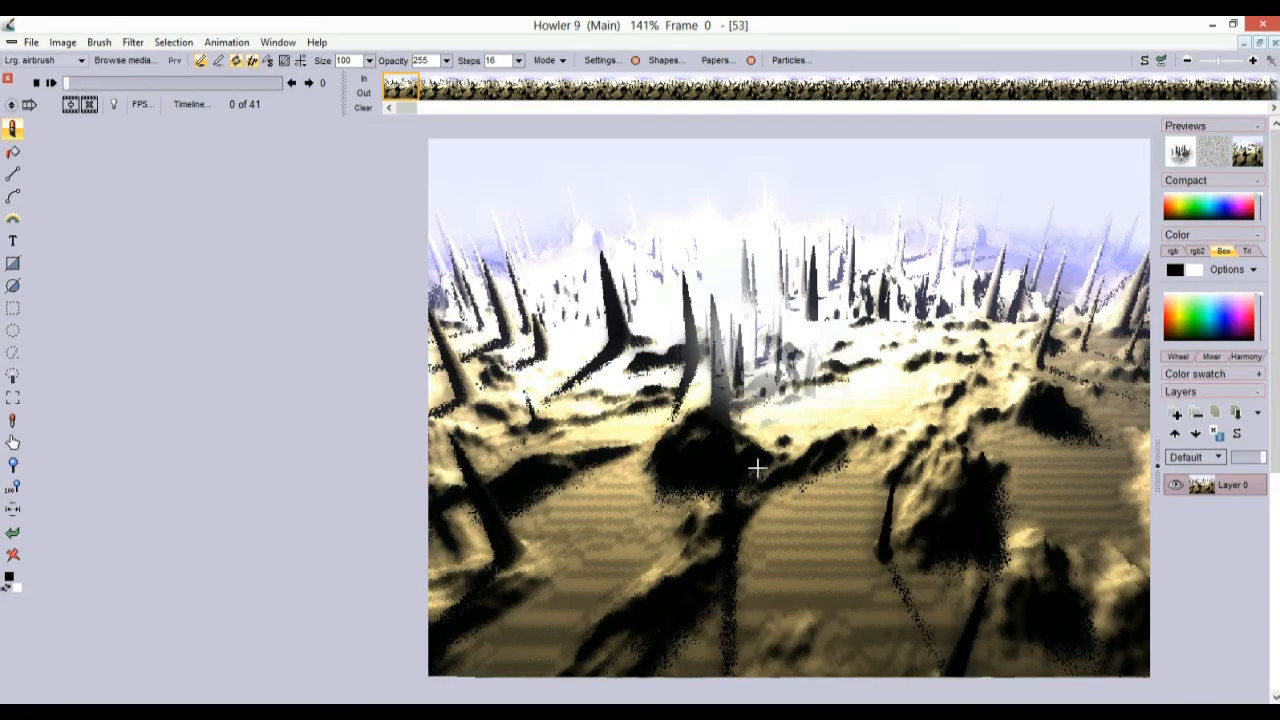
{"action": "left_click", "coordinate": [139, 45]}
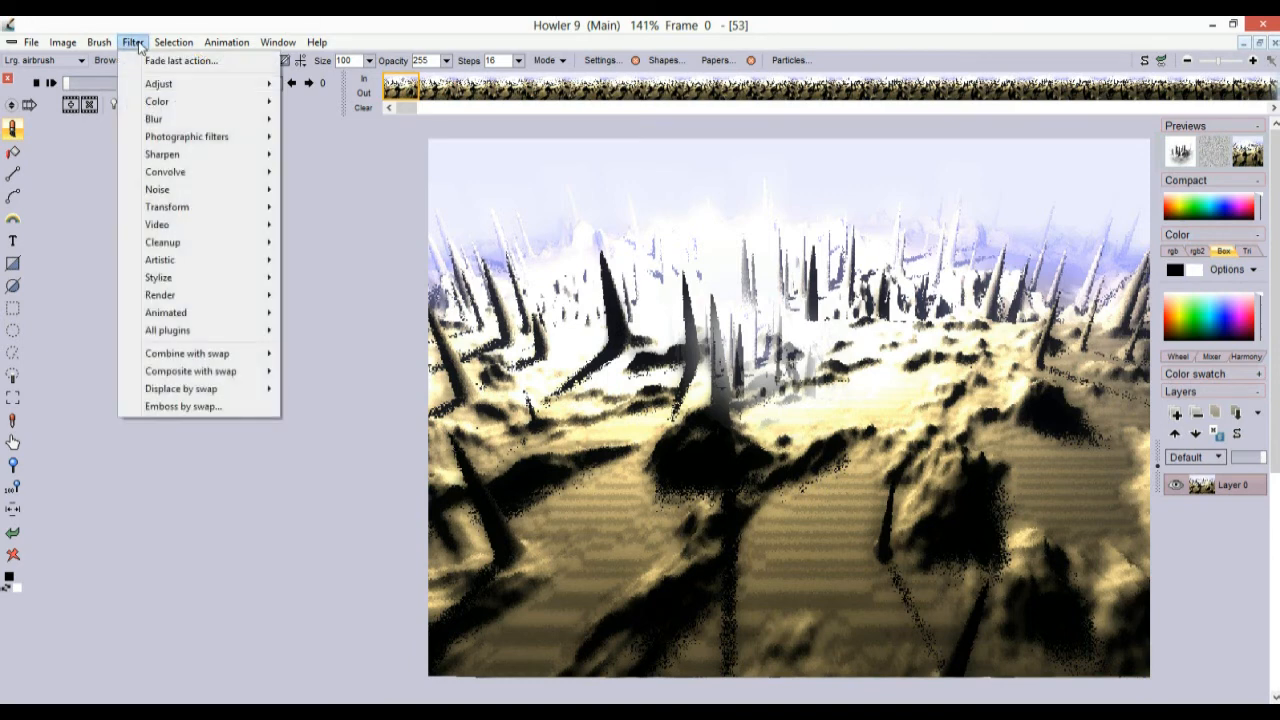
{"action": "mouse_move", "coordinate": [197, 364]}
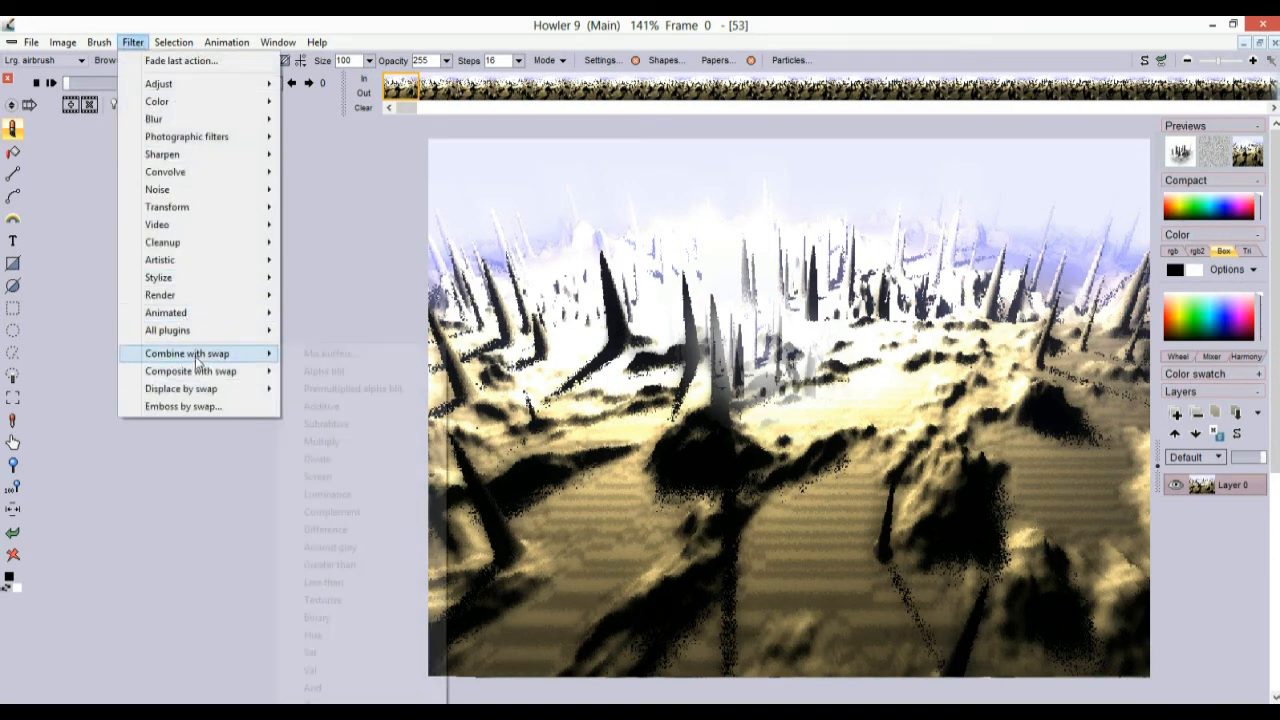
{"action": "mouse_move", "coordinate": [184, 390]}
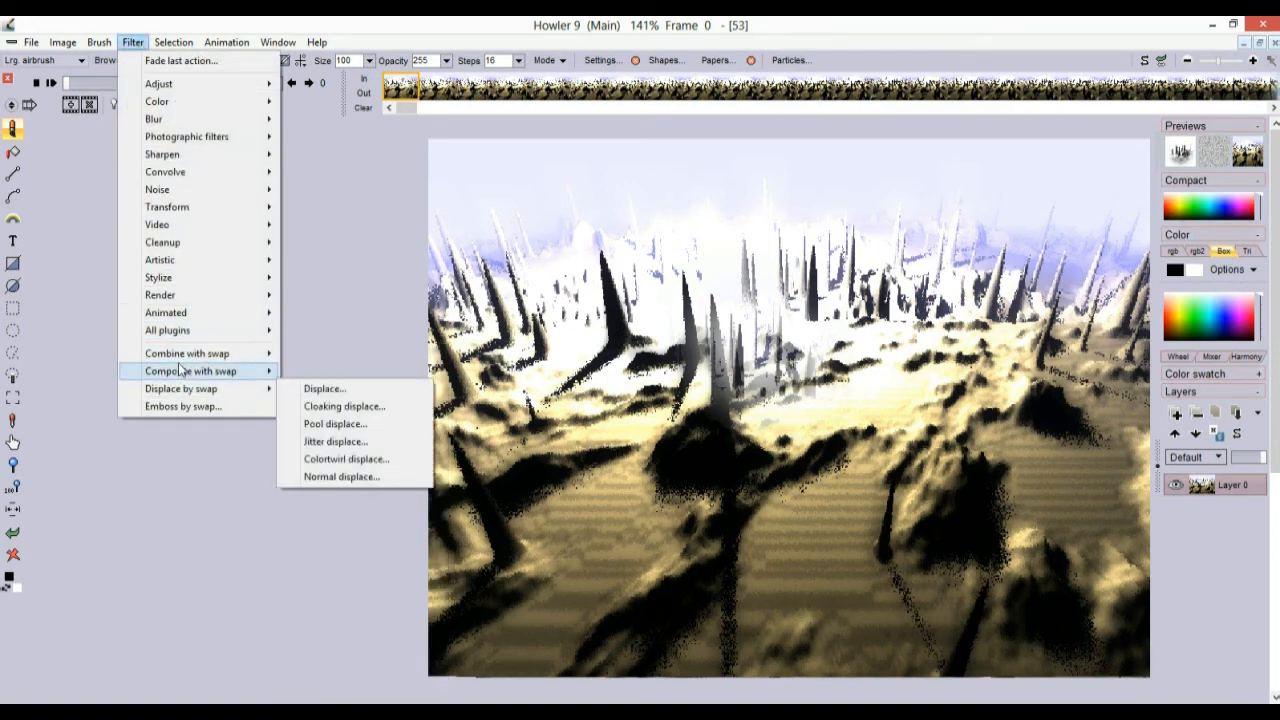
{"action": "mouse_move", "coordinate": [99, 42]}
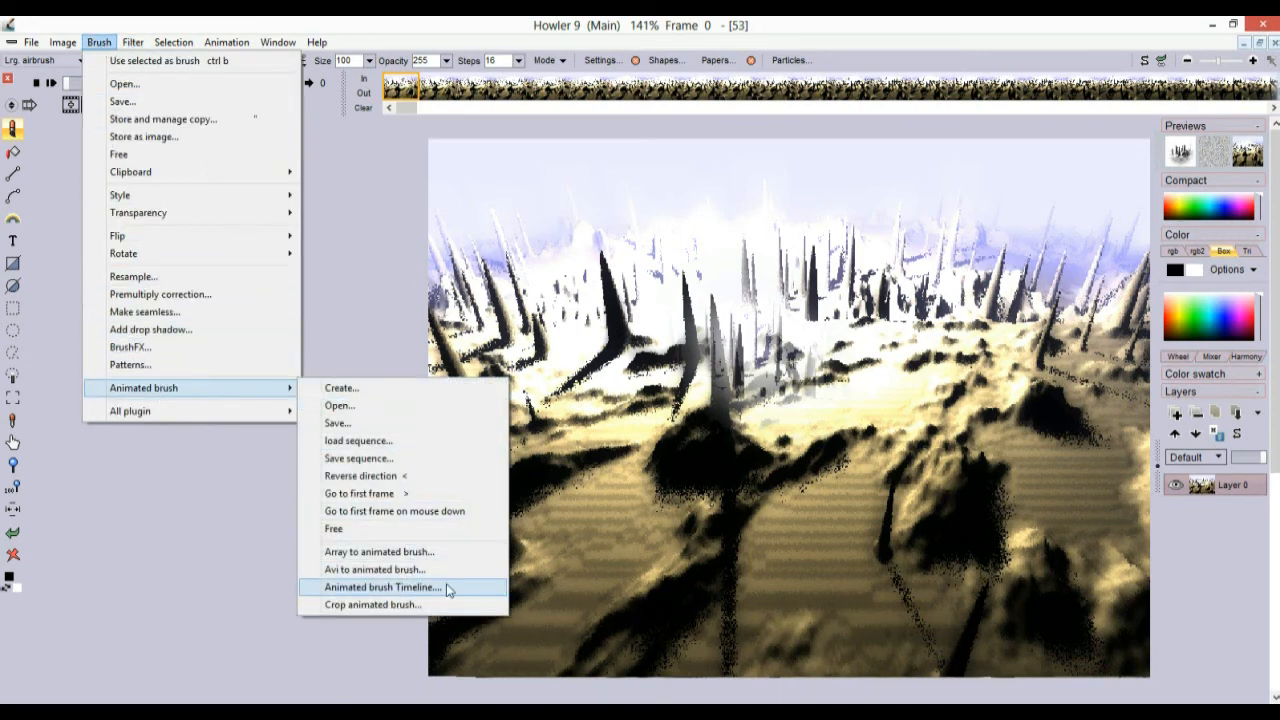
{"action": "left_click", "coordinate": [443, 593]}
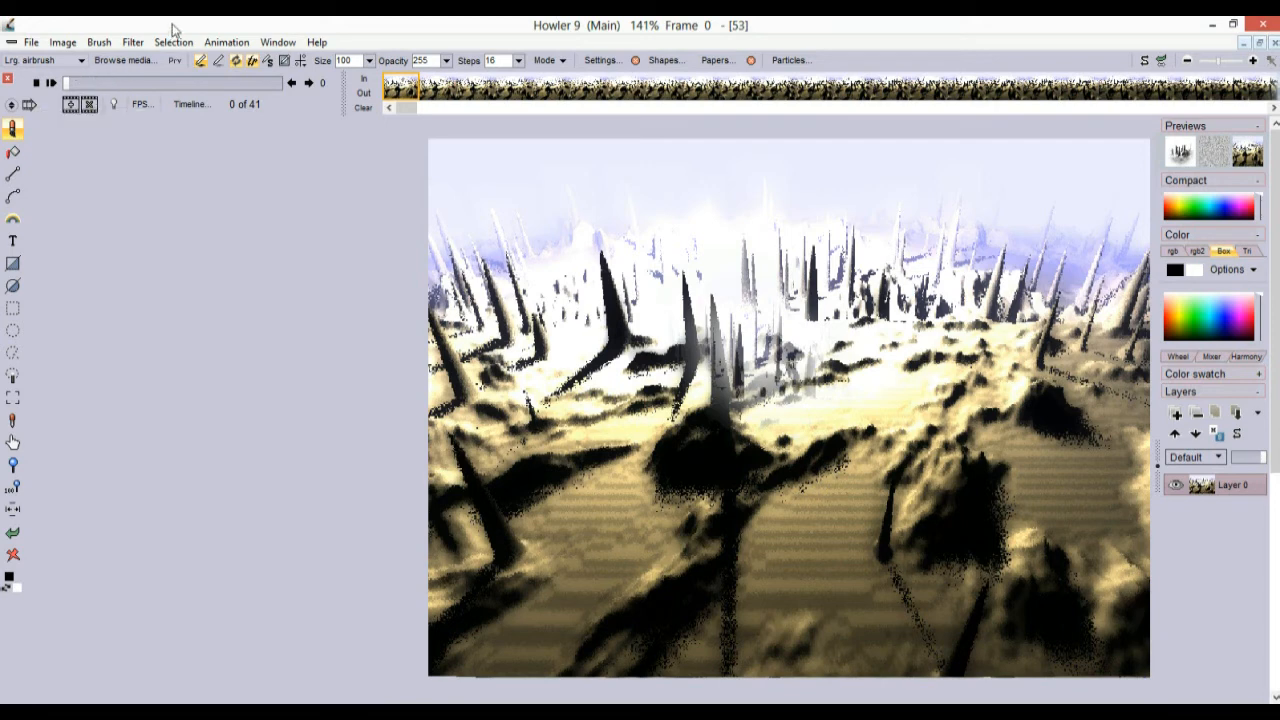
Minimize and then close Task Manager, switching between Firefox and Howler 9
{"action": "key", "text": "alt+Tab"}
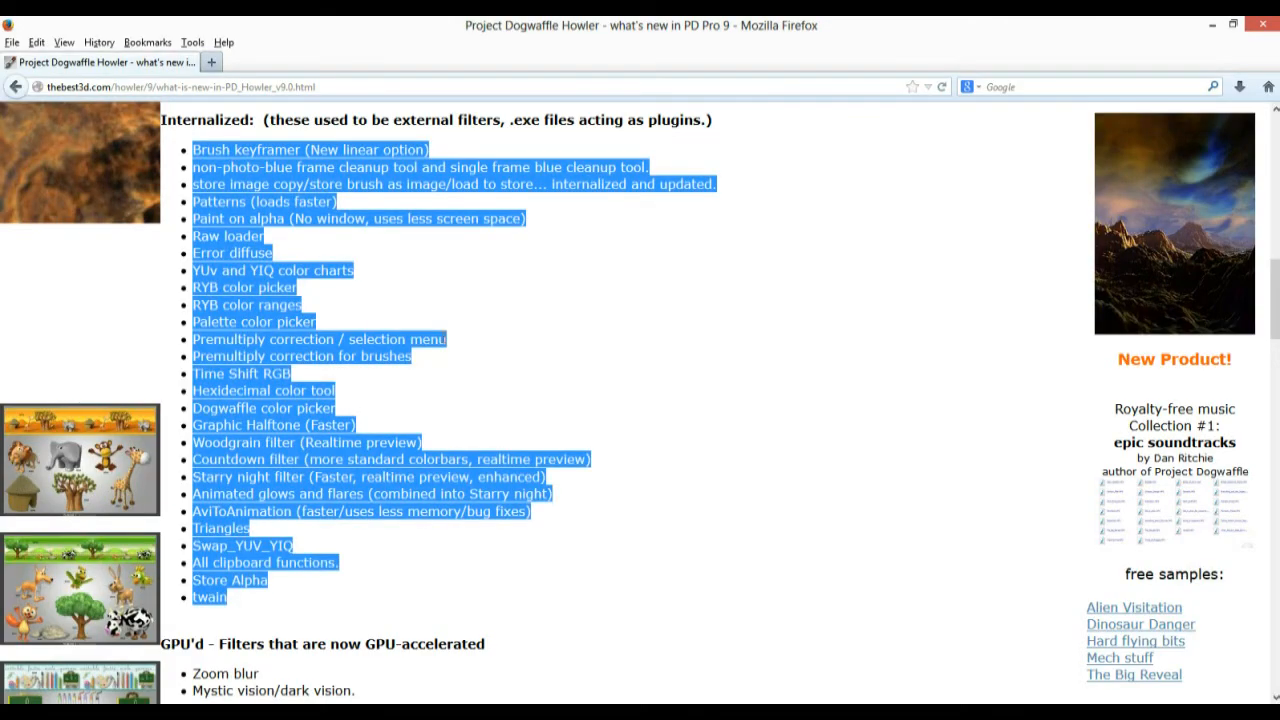
{"action": "key", "text": "alt+Tab"}
{"action": "key", "text": "alt+Tab"}
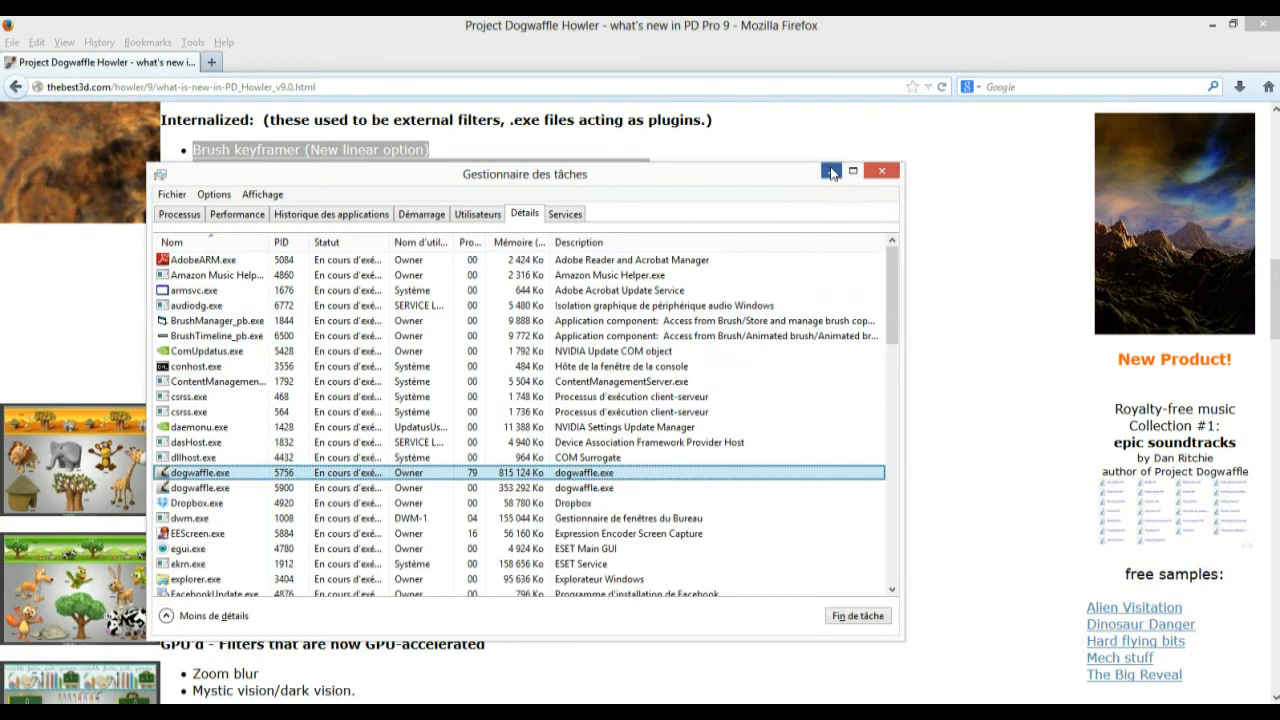
{"action": "left_click", "coordinate": [831, 172]}
{"action": "key", "text": "alt+Tab"}
{"action": "key", "text": "alt+Tab"}
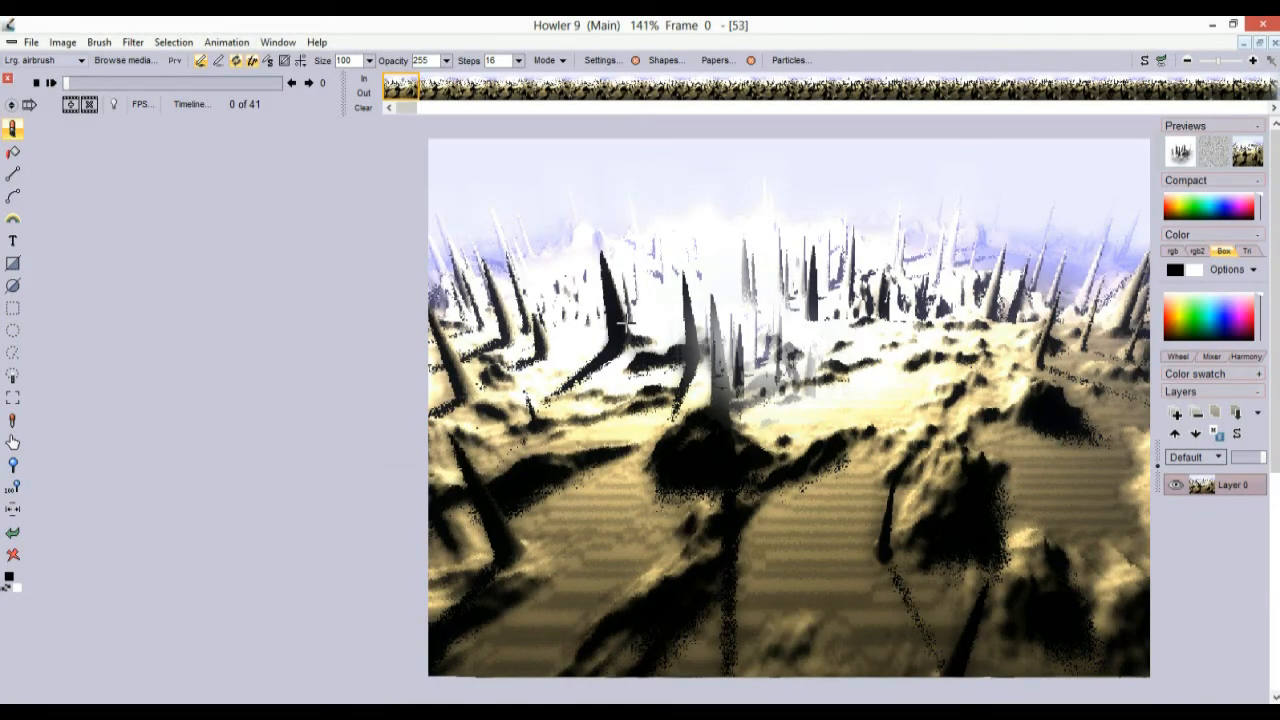
{"action": "key", "text": "alt+Tab"}
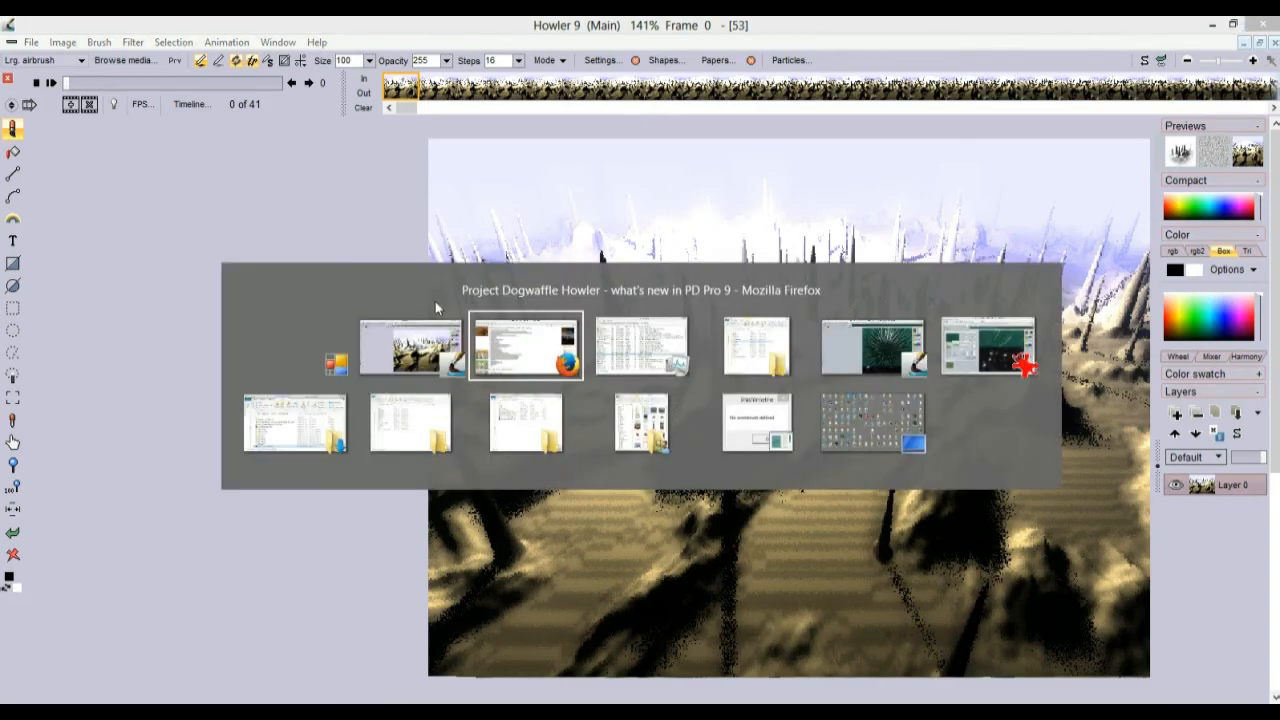
{"action": "key", "text": "alt+Tab"}
{"action": "key", "text": "alt+Tab"}
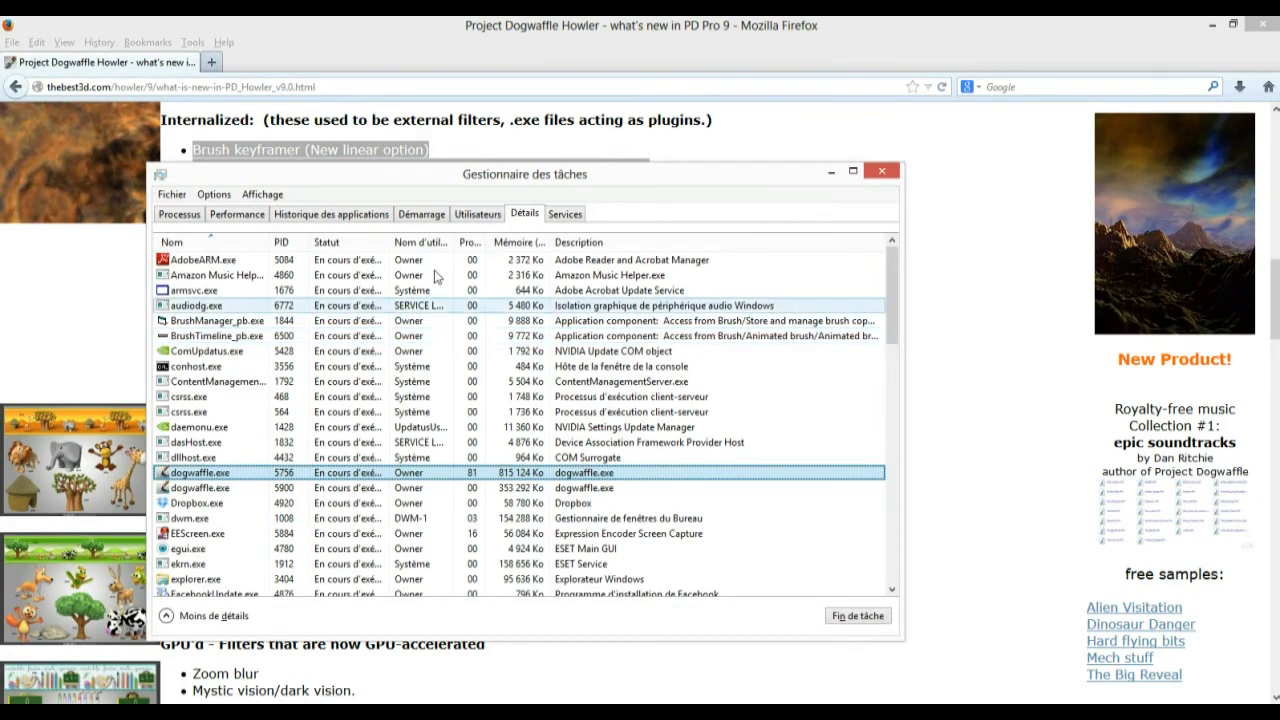
{"action": "left_click", "coordinate": [881, 171]}
{"action": "key", "text": "alt+Tab"}
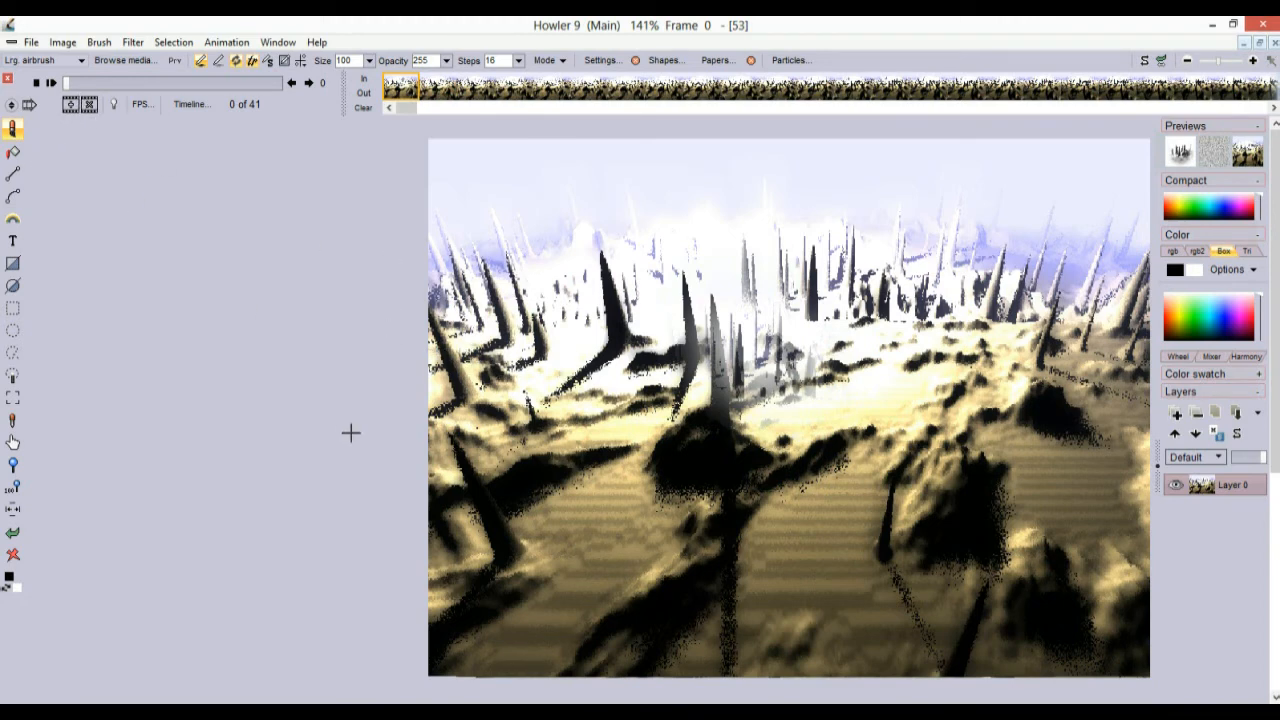
{"action": "key", "text": "alt+Tab"}
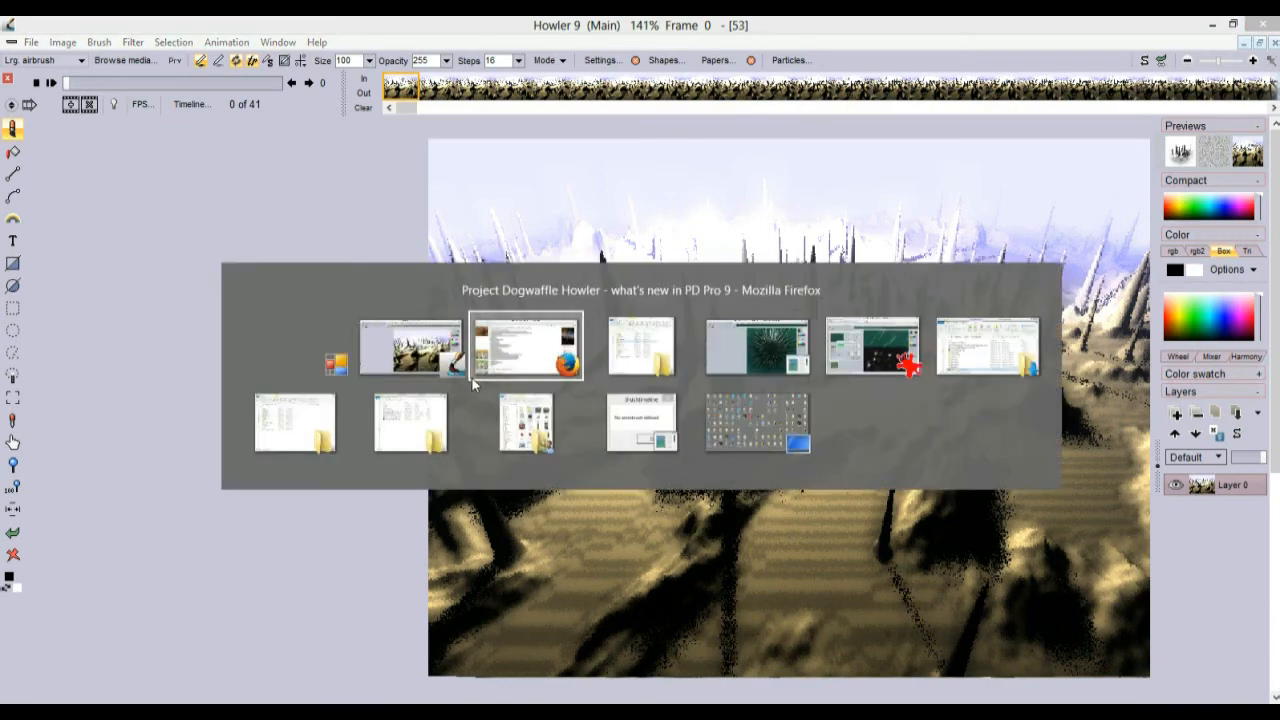
{"action": "left_click", "coordinate": [524, 353]}
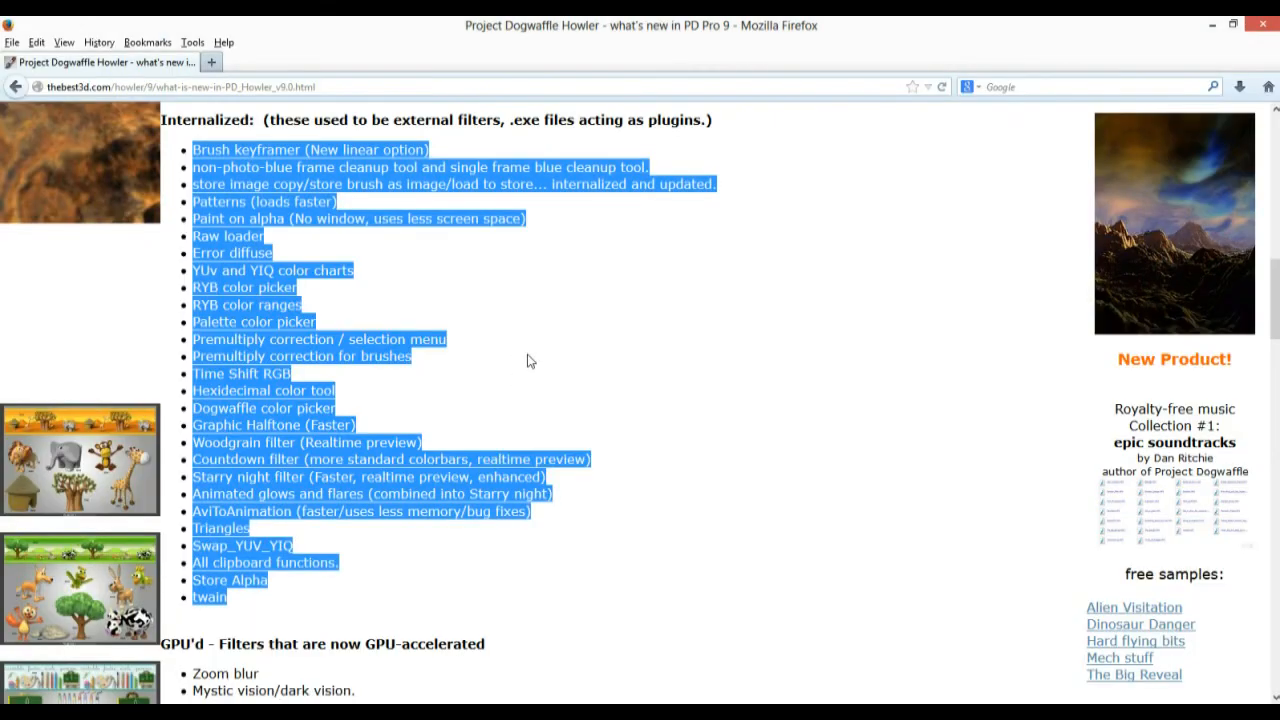
{"action": "scroll", "coordinate": [530, 360], "scroll_direction": "up", "scroll_amount": 3}
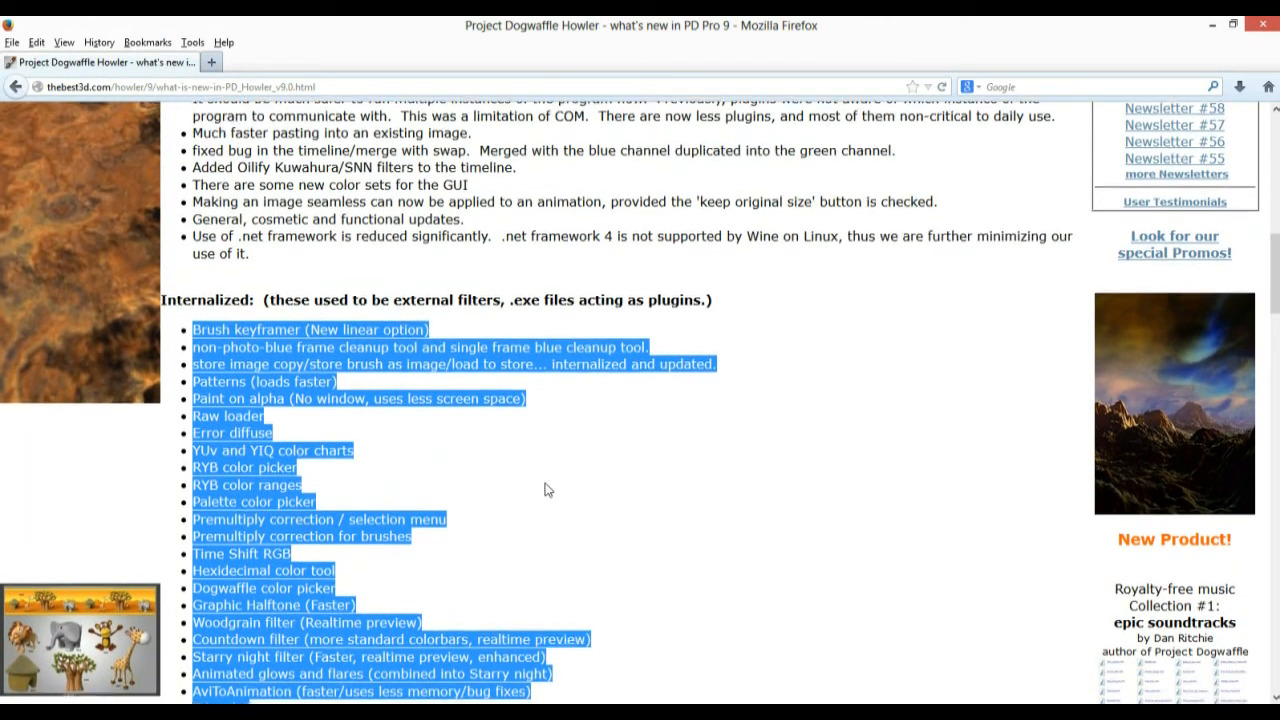
{"action": "scroll", "coordinate": [545, 490], "scroll_direction": "down", "scroll_amount": 9}
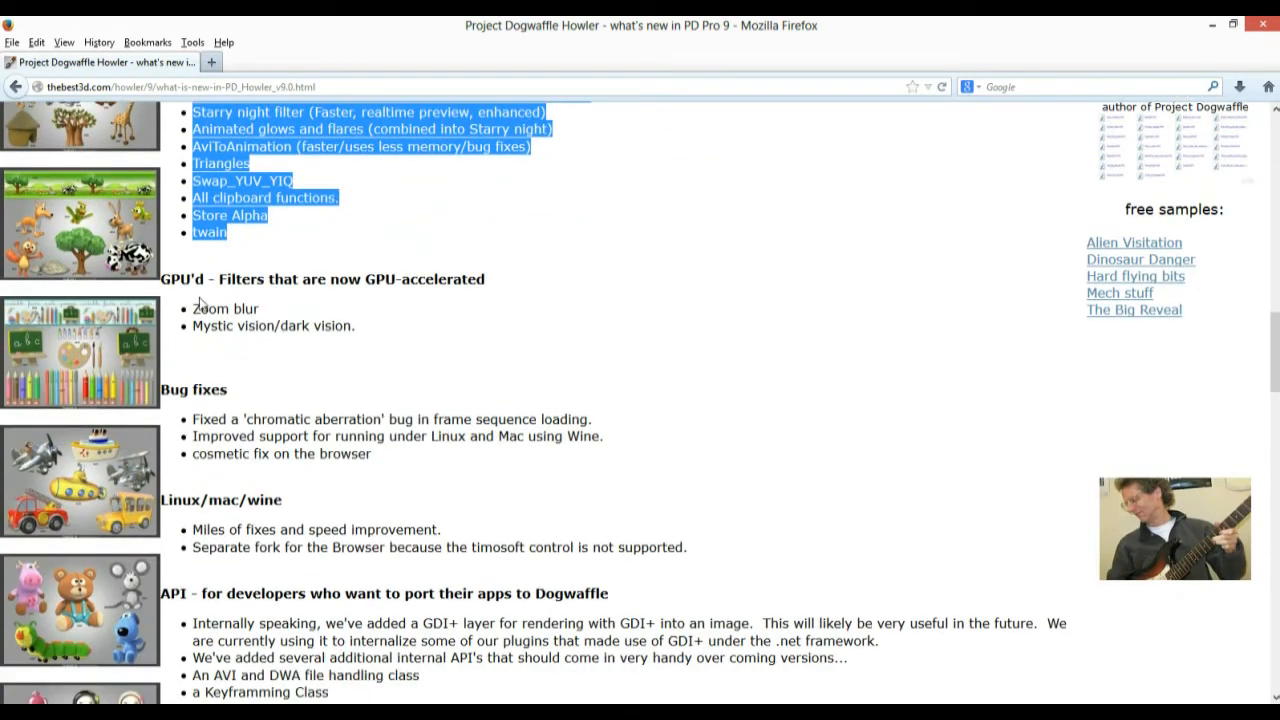
{"action": "left_click_drag", "start_coordinate": [163, 278], "coordinate": [483, 344]}
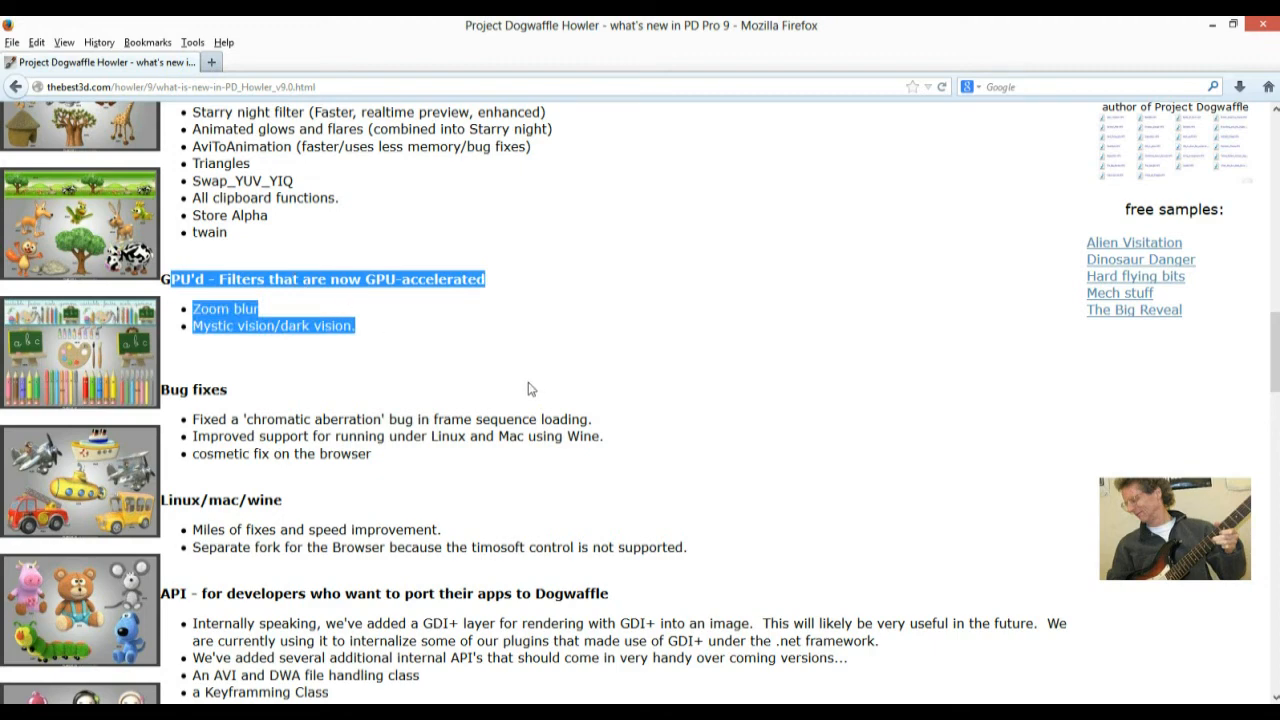
{"action": "scroll", "coordinate": [529, 385], "scroll_direction": "down", "scroll_amount": 2}
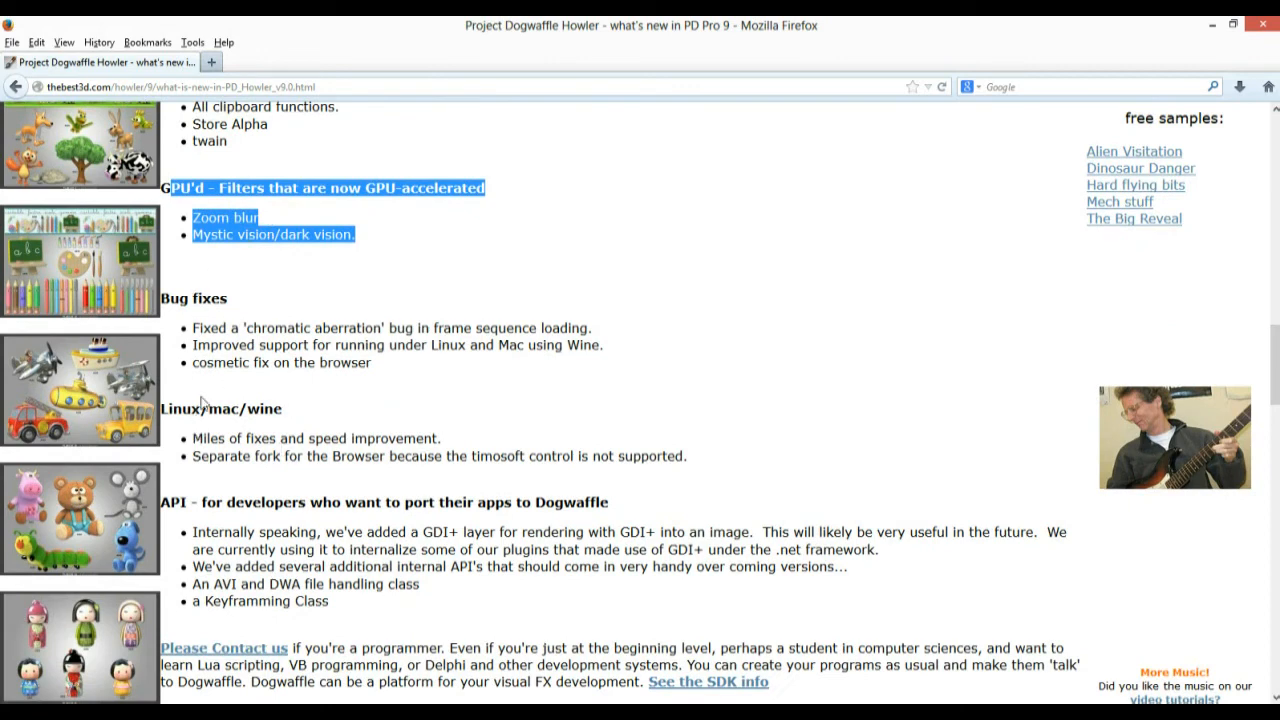
{"action": "left_click_drag", "start_coordinate": [209, 409], "coordinate": [312, 422]}
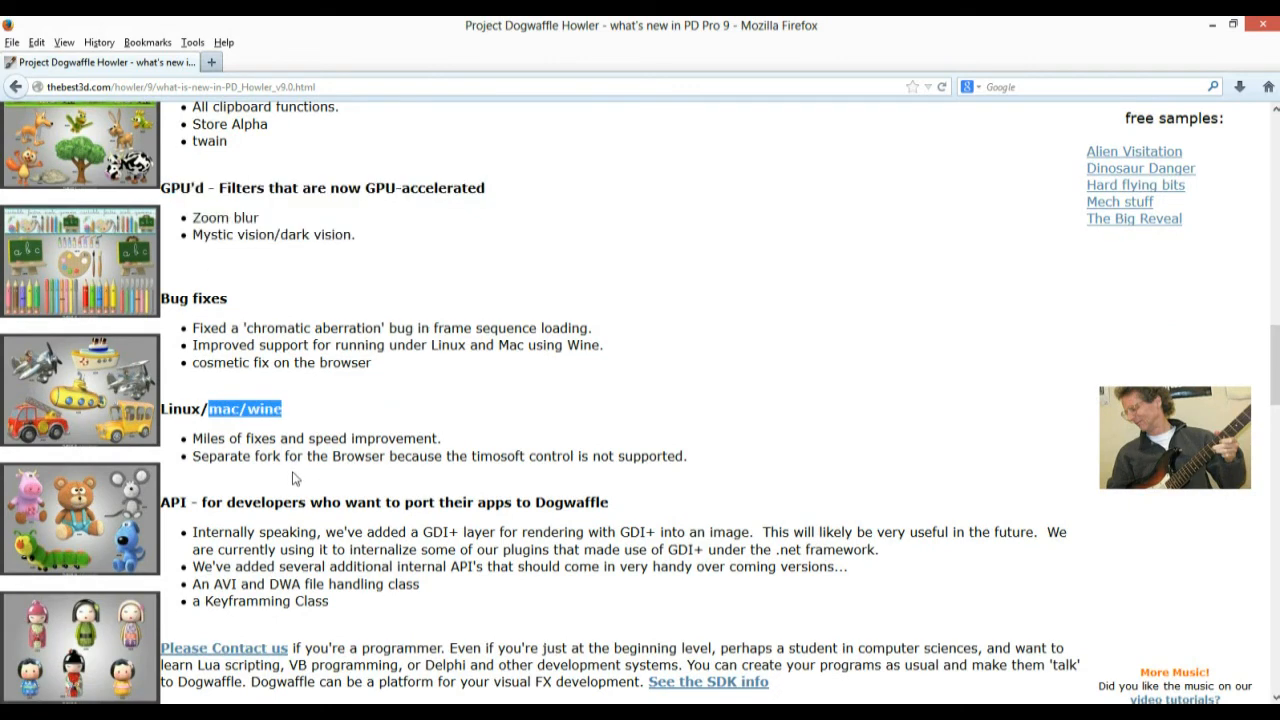
{"action": "left_click", "coordinate": [204, 410]}
{"action": "left_click_drag", "start_coordinate": [209, 409], "coordinate": [242, 408]}
{"action": "scroll", "coordinate": [316, 483], "scroll_direction": "down", "scroll_amount": 3}
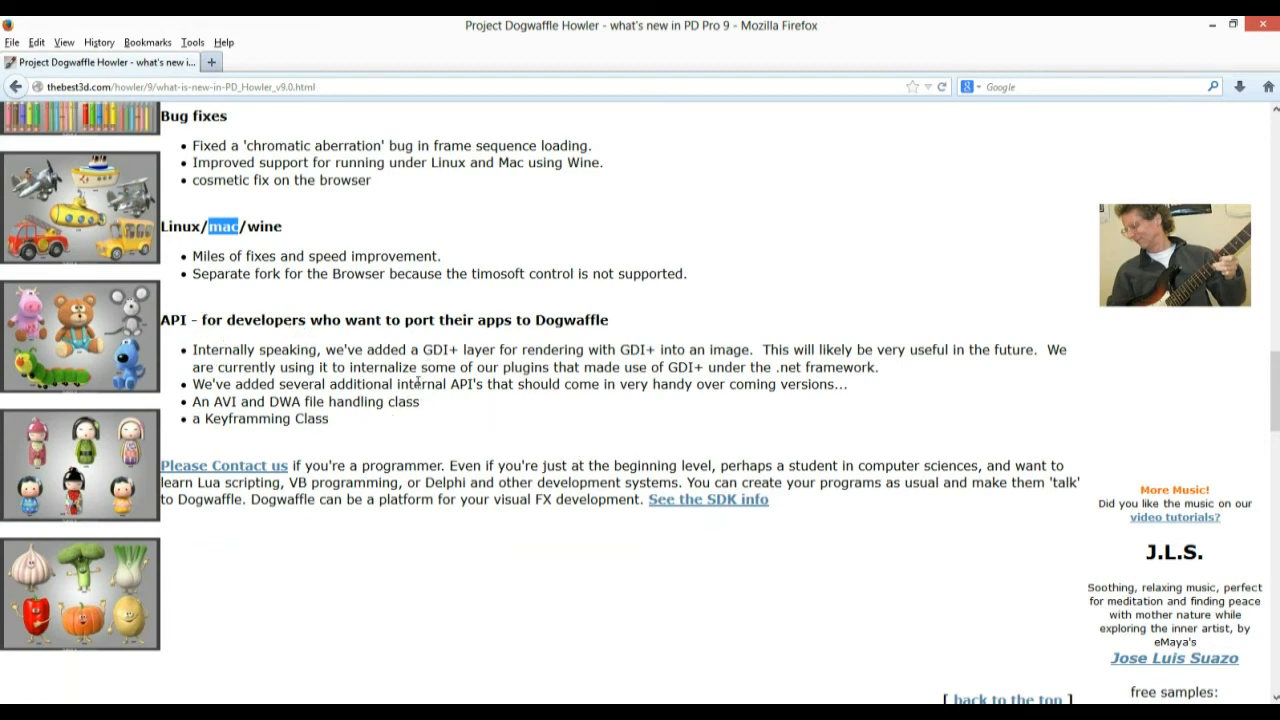
{"action": "scroll", "coordinate": [385, 405], "scroll_direction": "up", "scroll_amount": 2}
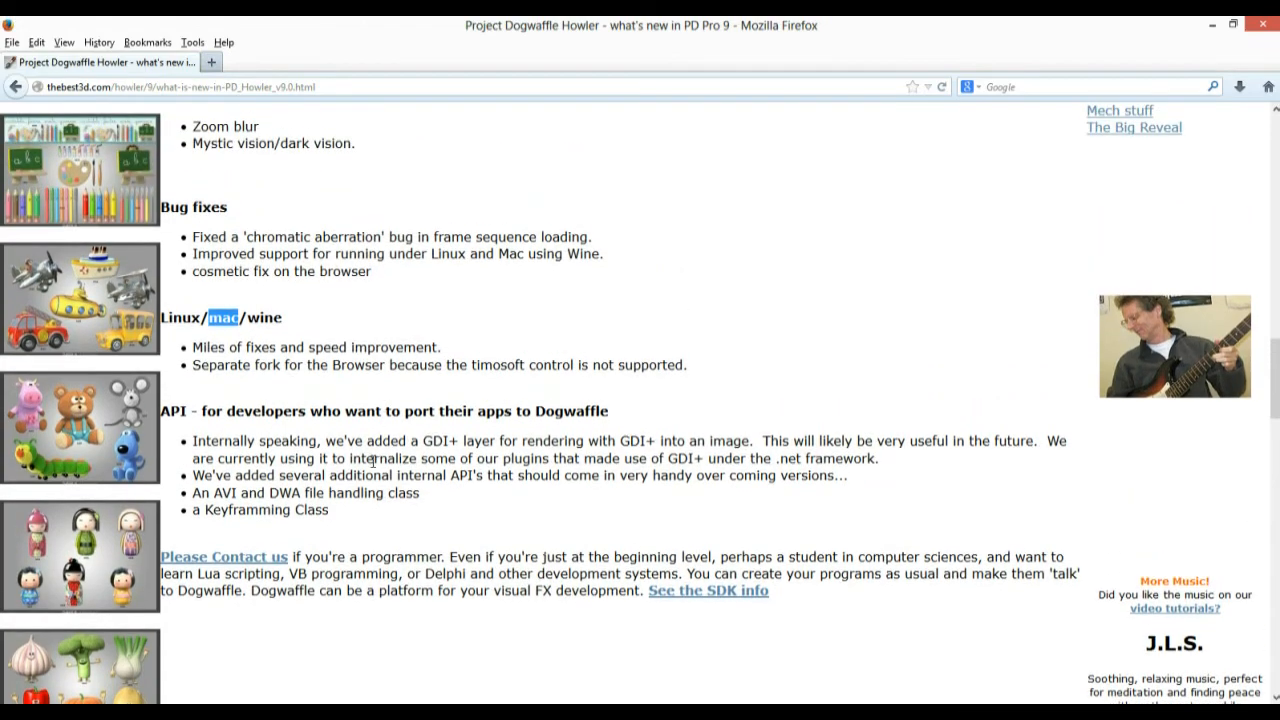
{"action": "scroll", "coordinate": [374, 461], "scroll_direction": "up", "scroll_amount": 15}
{"action": "scroll", "coordinate": [360, 412], "scroll_direction": "up", "scroll_amount": 10}
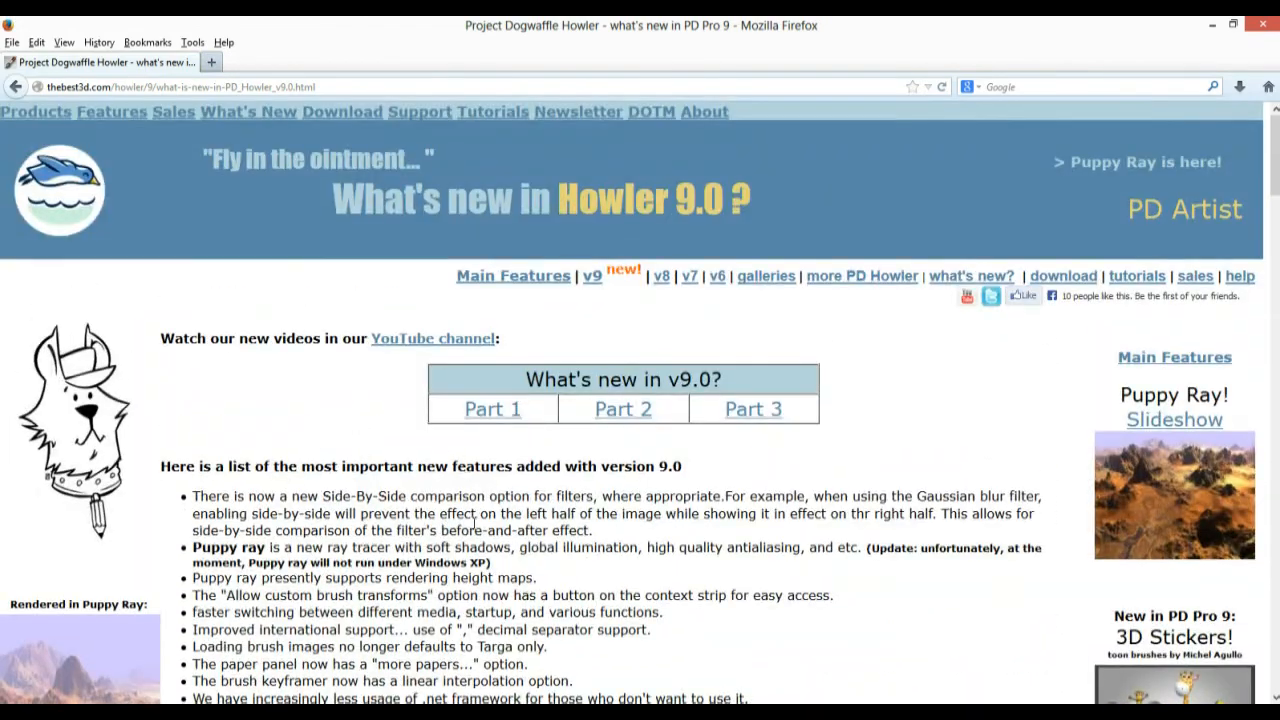
{"action": "scroll", "coordinate": [560, 505], "scroll_direction": "down", "scroll_amount": 2}
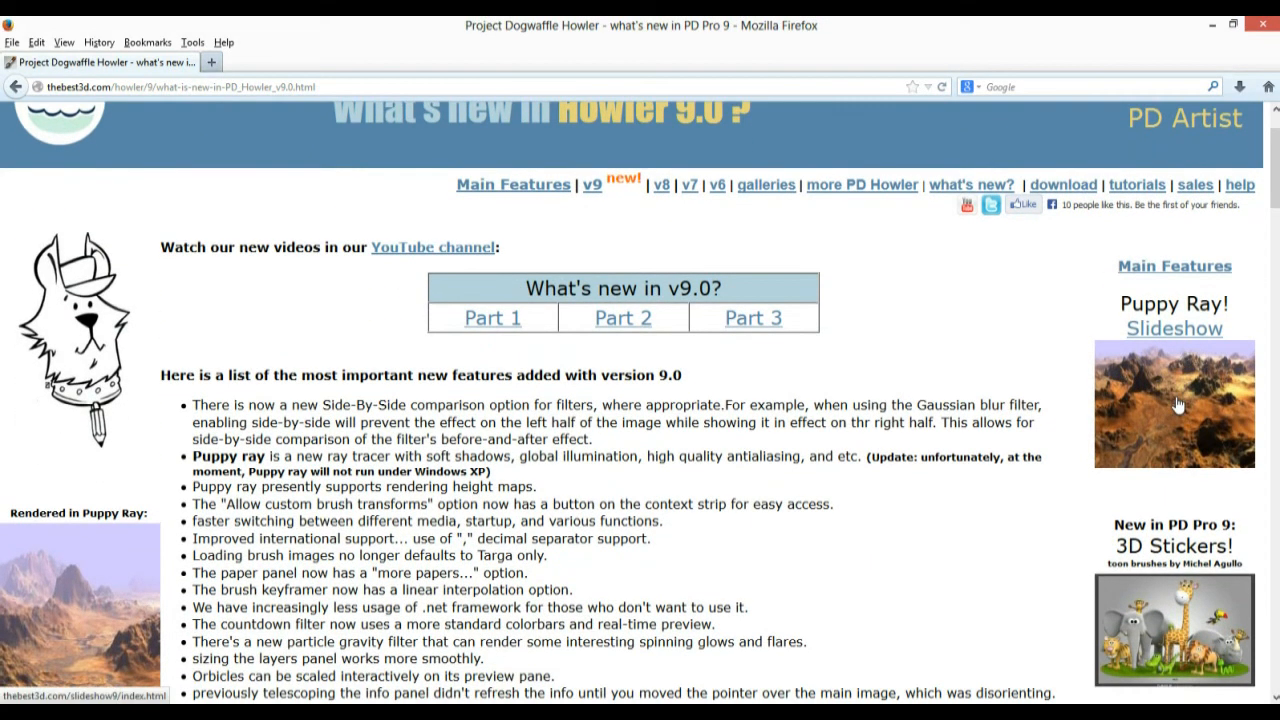
{"action": "scroll", "coordinate": [1177, 404], "scroll_direction": "down", "scroll_amount": 4}
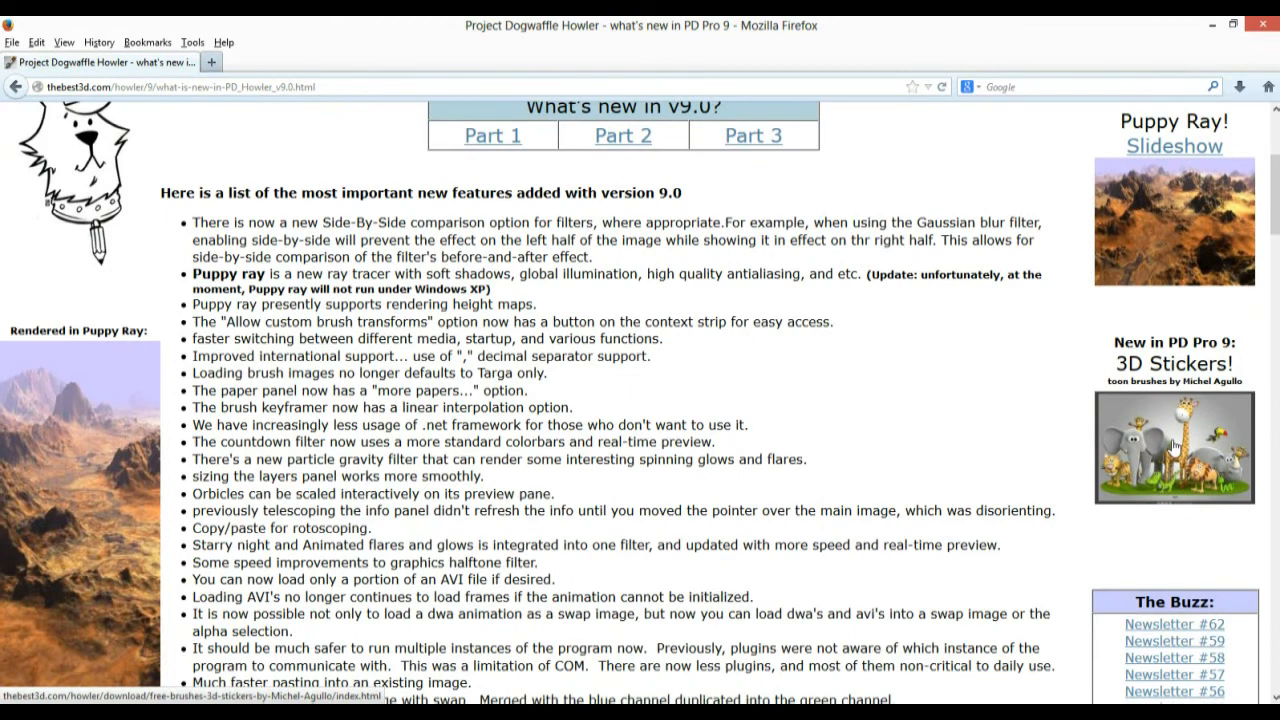
{"action": "scroll", "coordinate": [1175, 450], "scroll_direction": "down", "scroll_amount": 4}
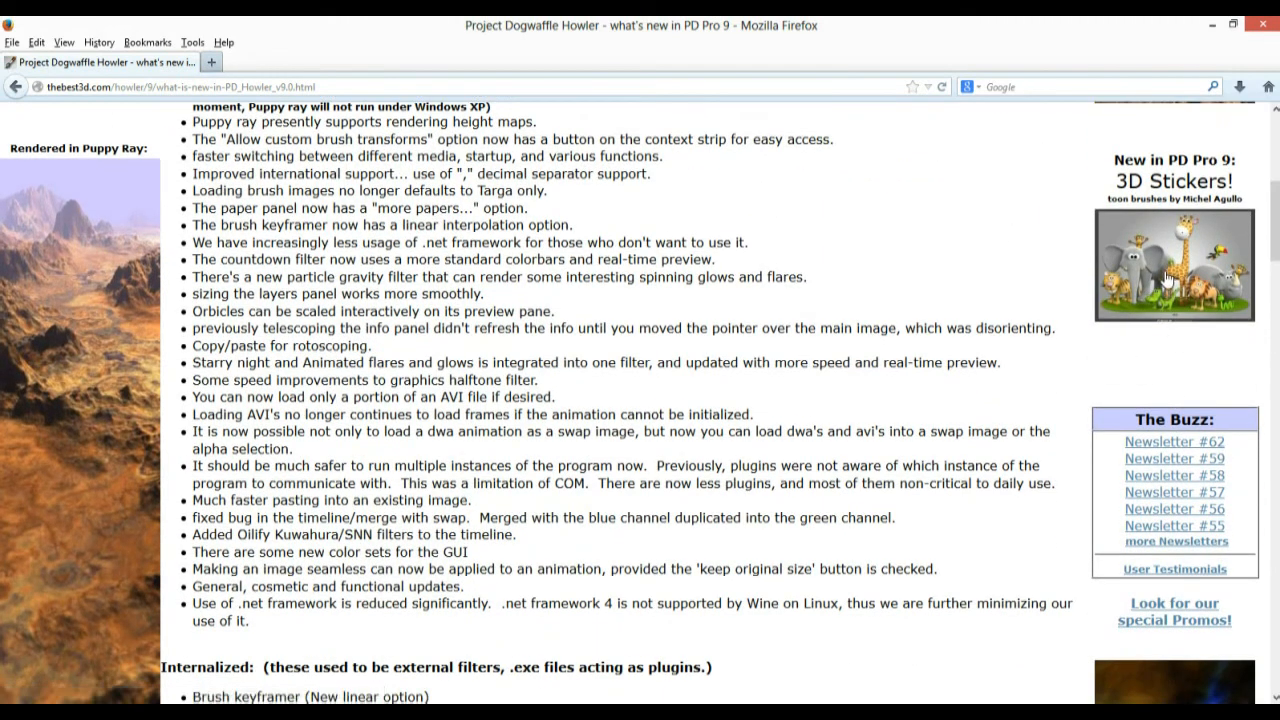
Open the 3D Stickers brush page and preview the batch 1 sticker sheet
{"action": "left_click", "coordinate": [1203, 252]}
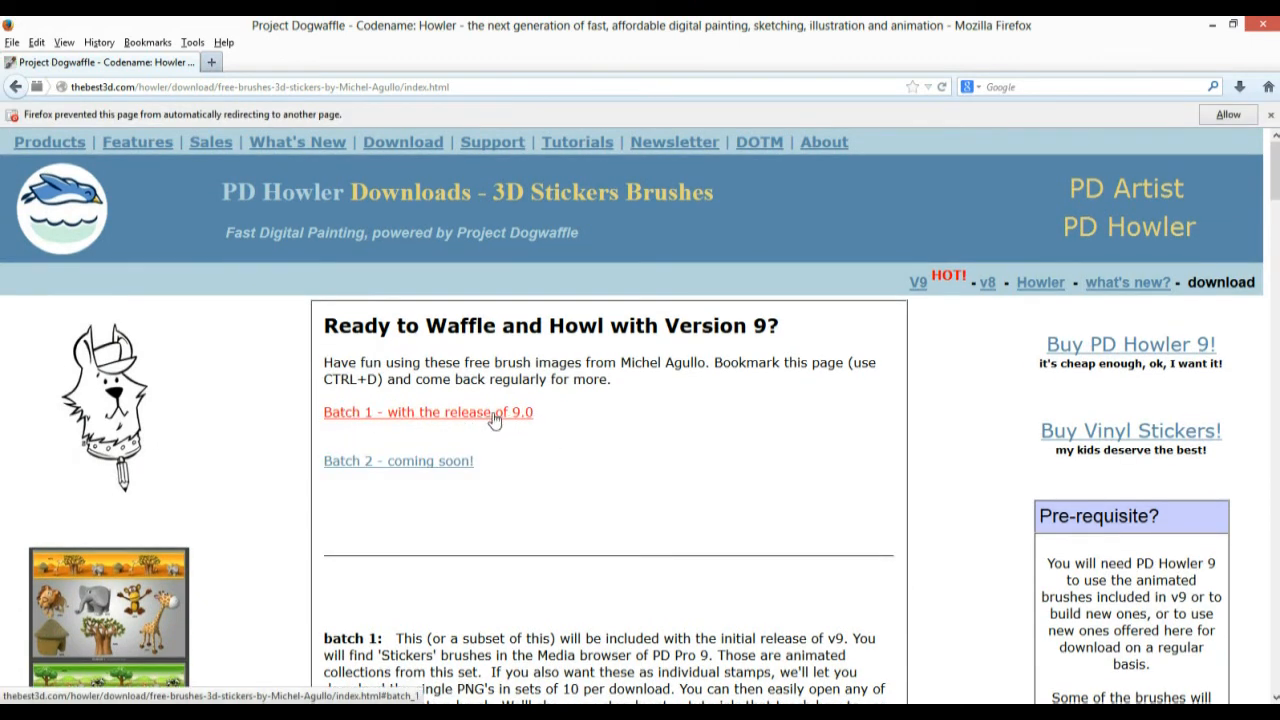
{"action": "left_click", "coordinate": [440, 414]}
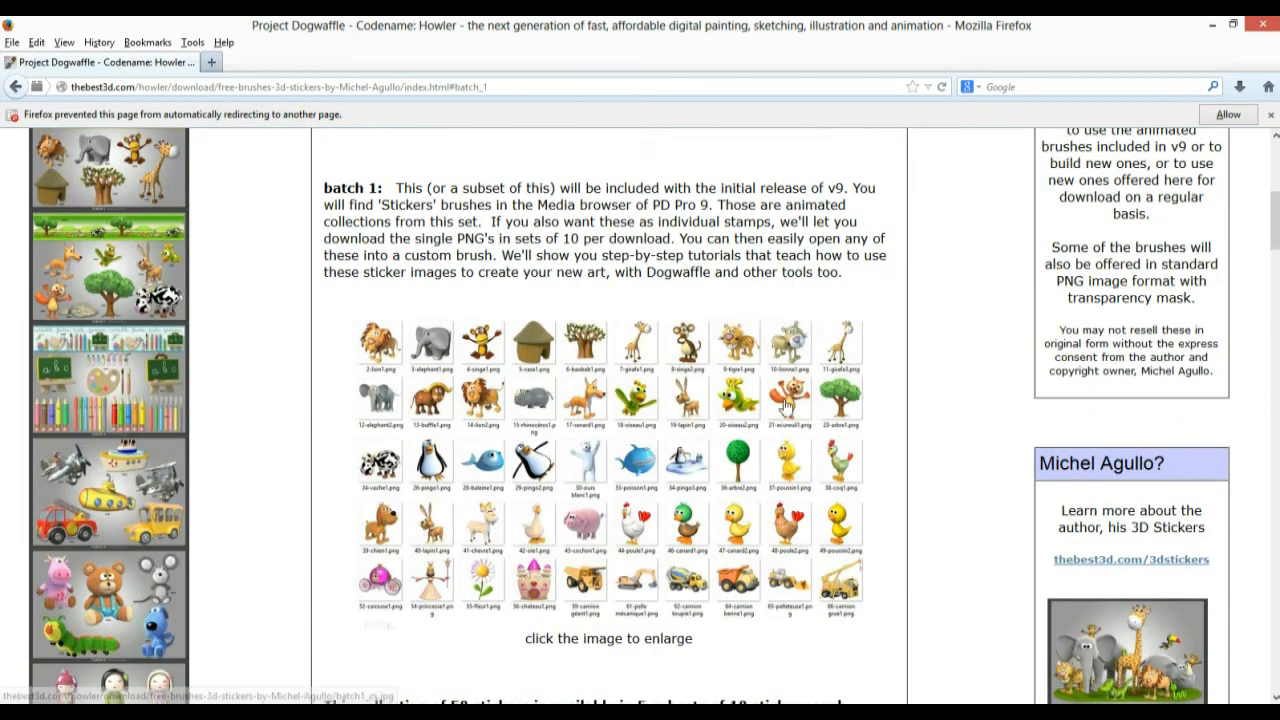
{"action": "left_click", "coordinate": [614, 478]}
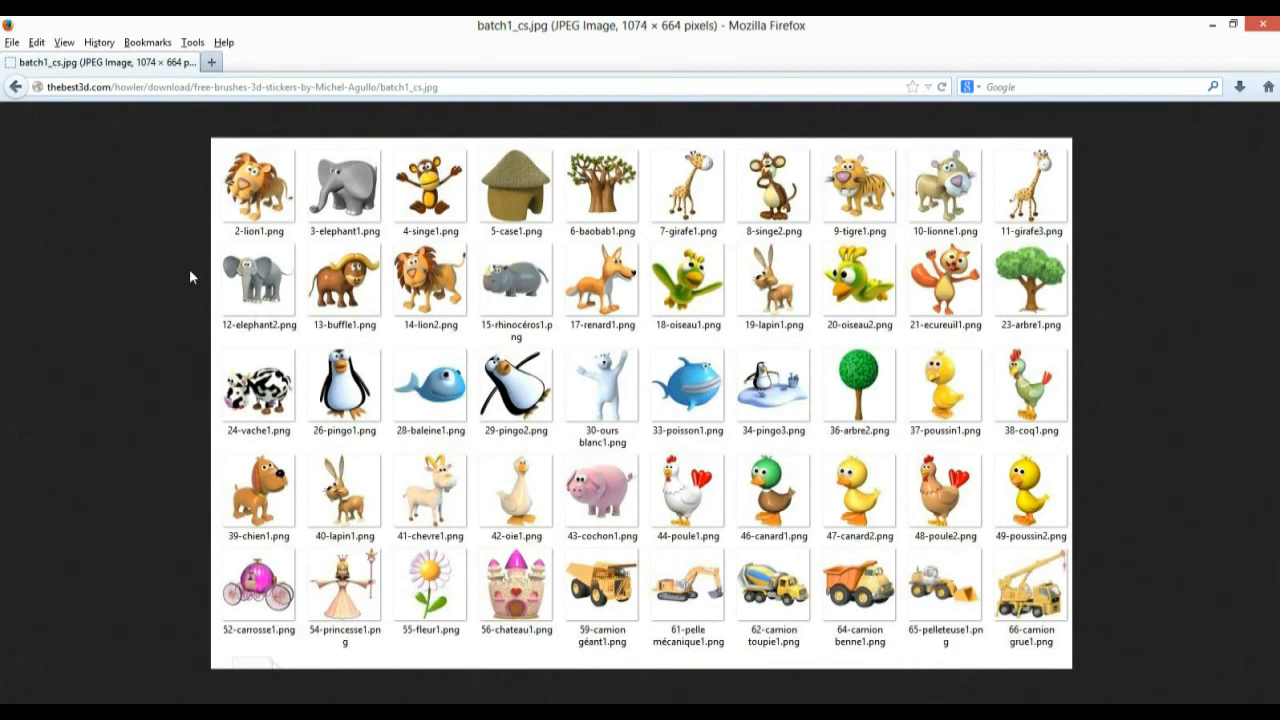
{"action": "left_click", "coordinate": [16, 87]}
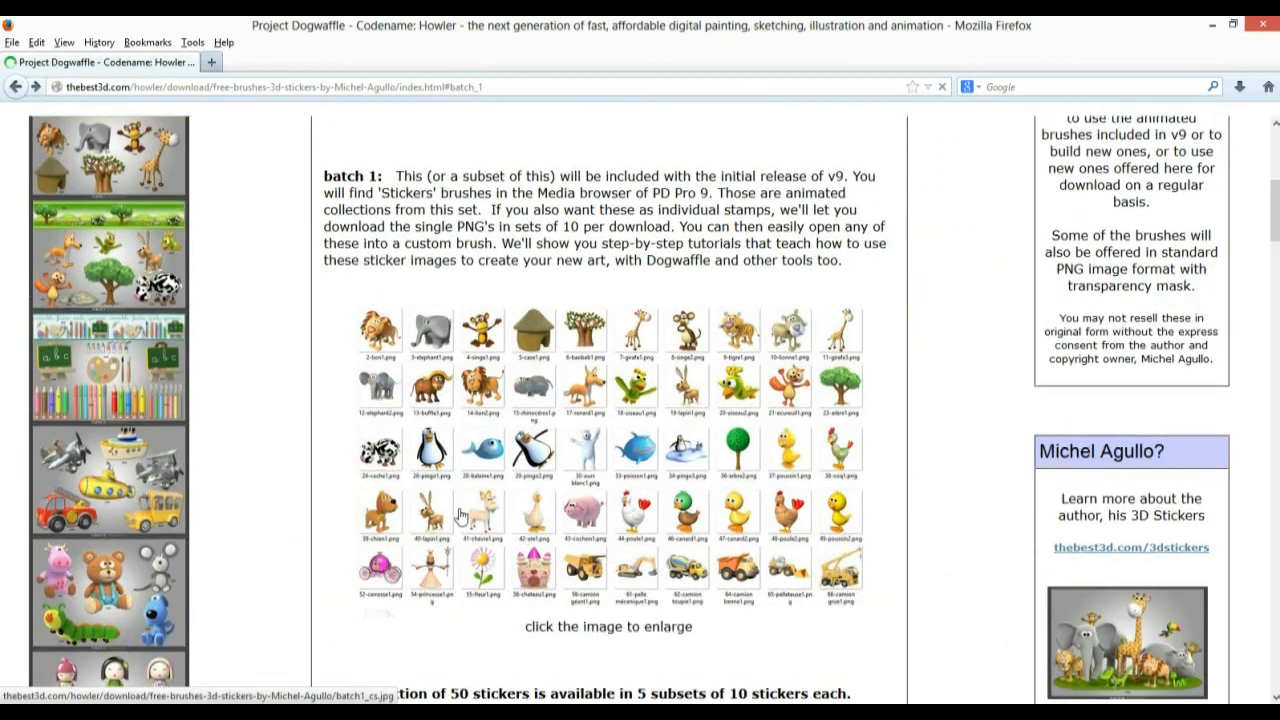
Scroll down the page and download the batch_1a.zip sticker set
{"action": "scroll", "coordinate": [700, 480], "scroll_direction": "down", "scroll_amount": 4}
{"action": "scroll", "coordinate": [700, 480], "scroll_direction": "down", "scroll_amount": 6}
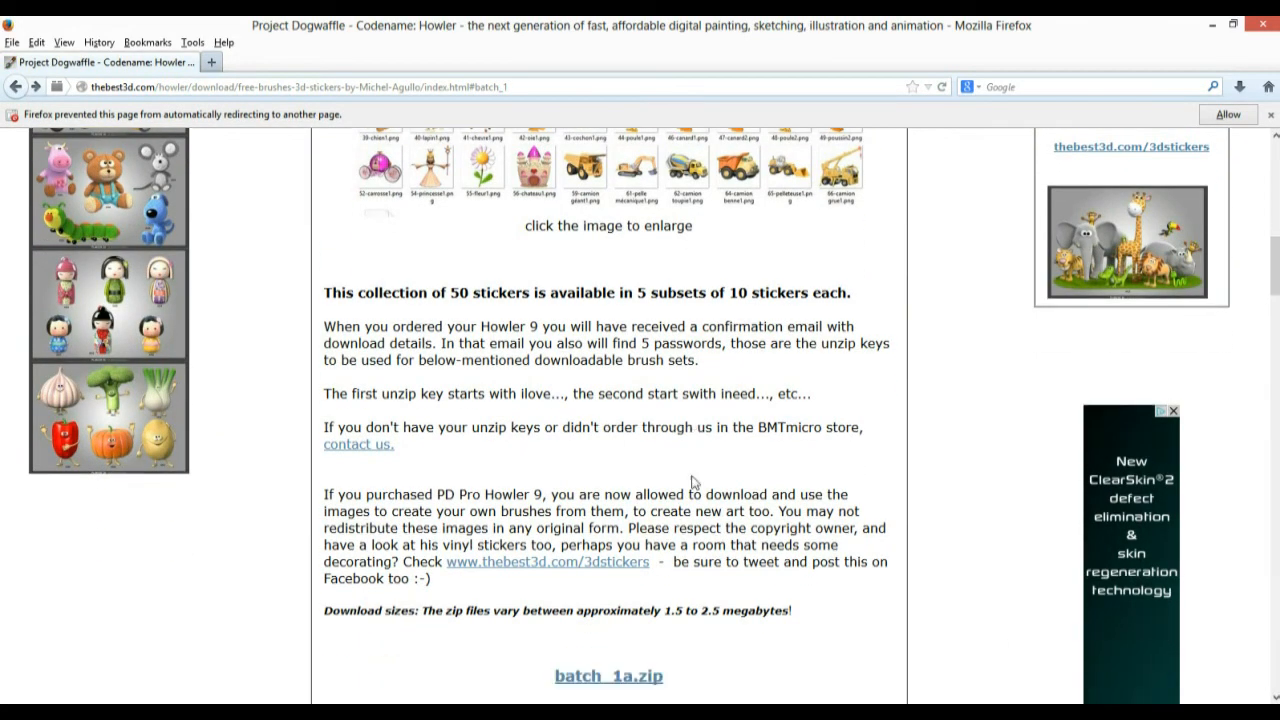
{"action": "scroll", "coordinate": [693, 482], "scroll_direction": "down", "scroll_amount": 1}
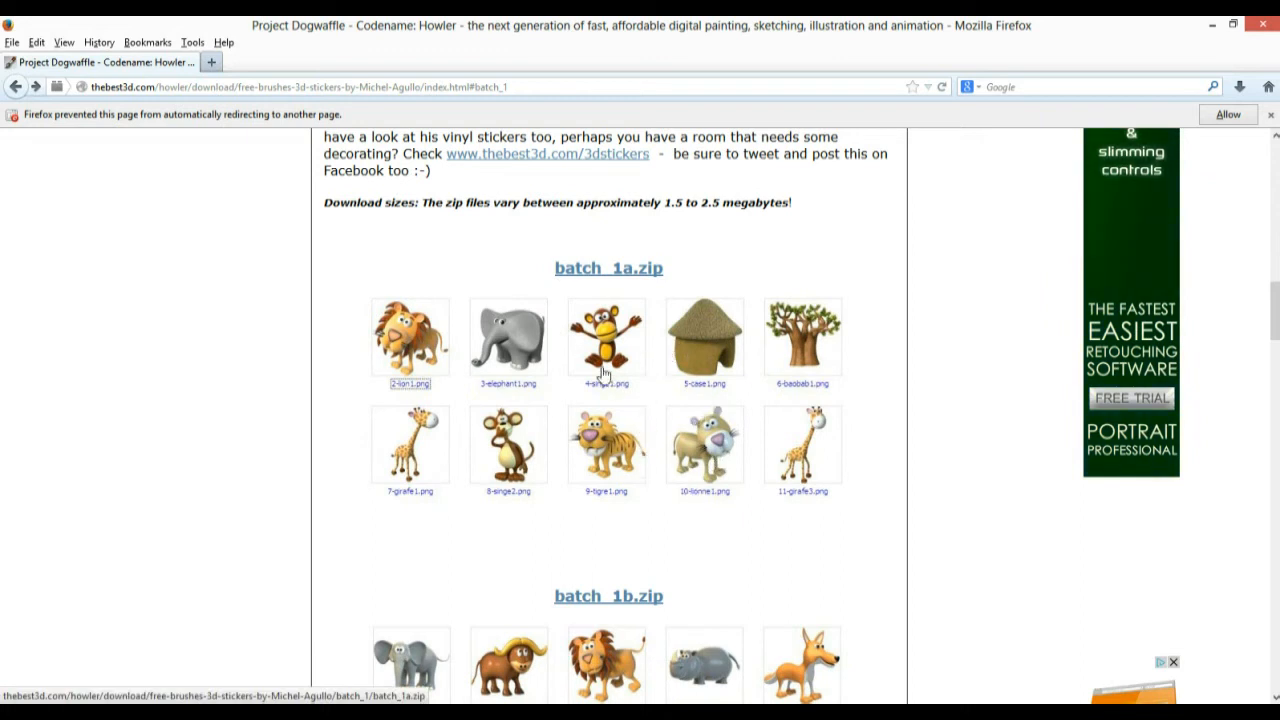
{"action": "left_click", "coordinate": [612, 280]}
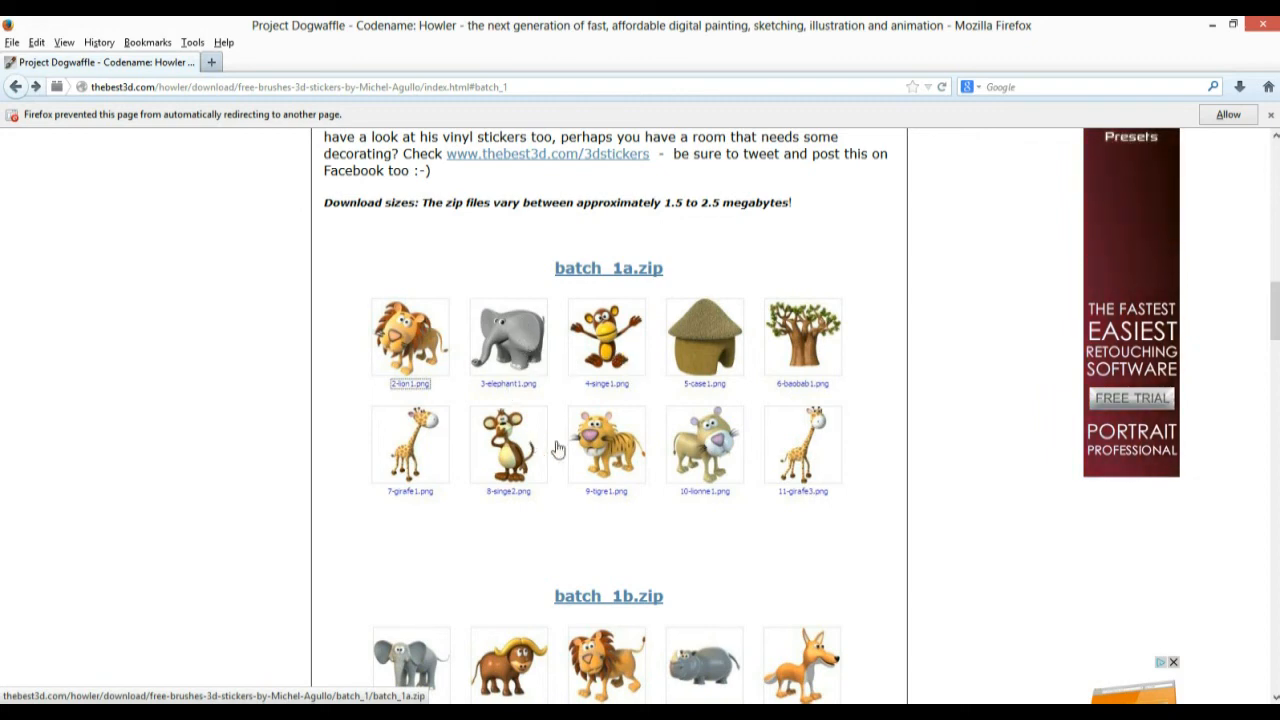
Scroll further down and open the batch 2 sticker sheet full-size
{"action": "scroll", "coordinate": [680, 413], "scroll_direction": "down", "scroll_amount": 5}
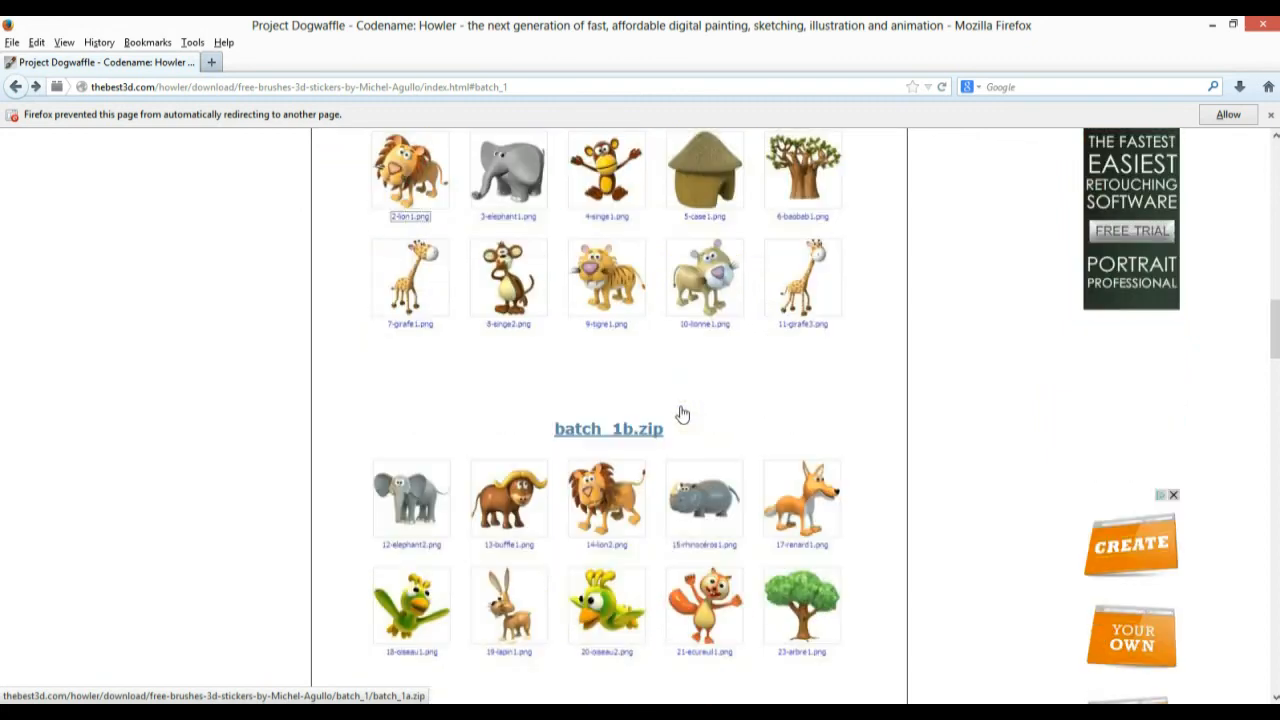
{"action": "scroll", "coordinate": [680, 413], "scroll_direction": "down", "scroll_amount": 3}
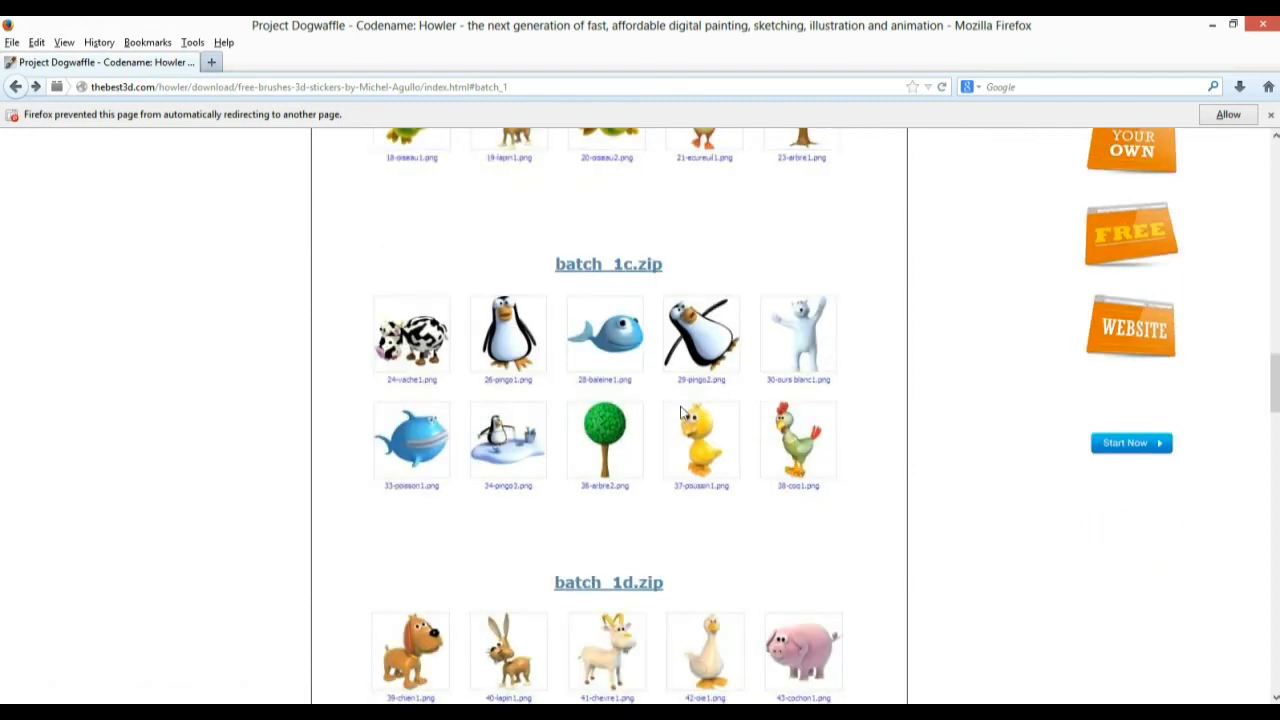
{"action": "scroll", "coordinate": [680, 413], "scroll_direction": "down", "scroll_amount": 3}
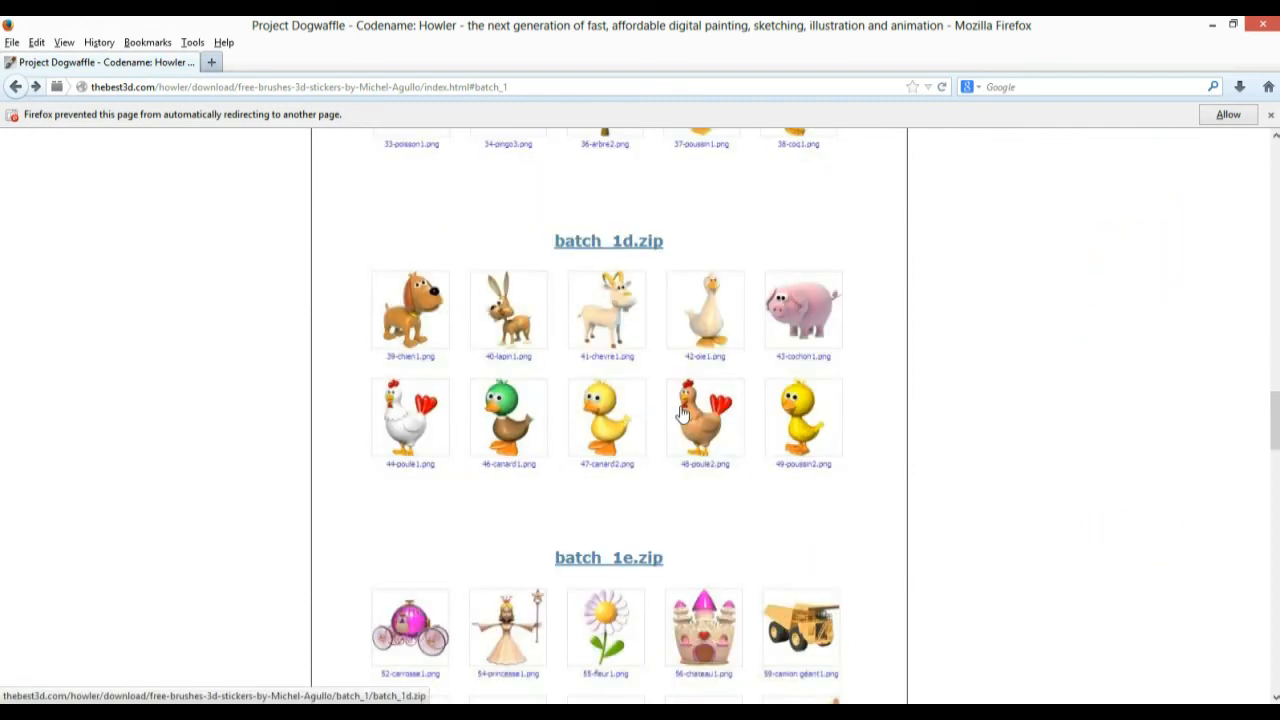
{"action": "scroll", "coordinate": [680, 413], "scroll_direction": "down", "scroll_amount": 3}
{"action": "scroll", "coordinate": [905, 441], "scroll_direction": "down", "scroll_amount": 5}
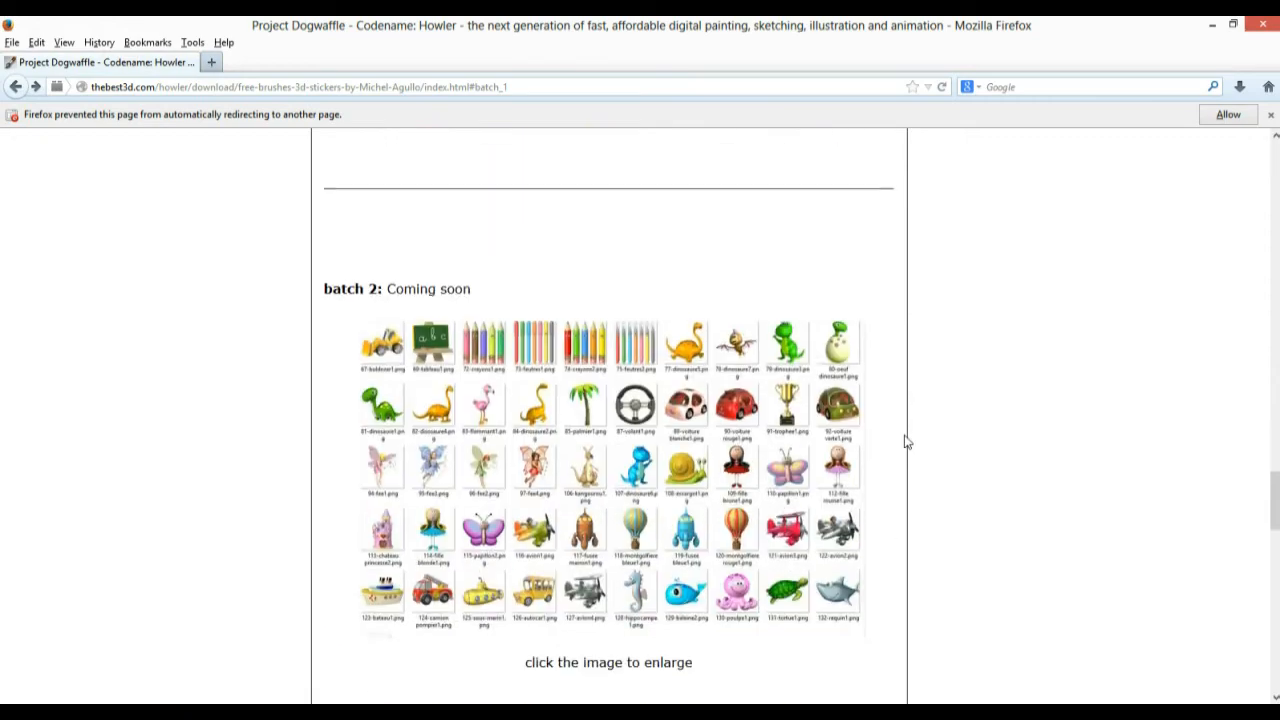
{"action": "scroll", "coordinate": [898, 441], "scroll_direction": "up", "scroll_amount": 6}
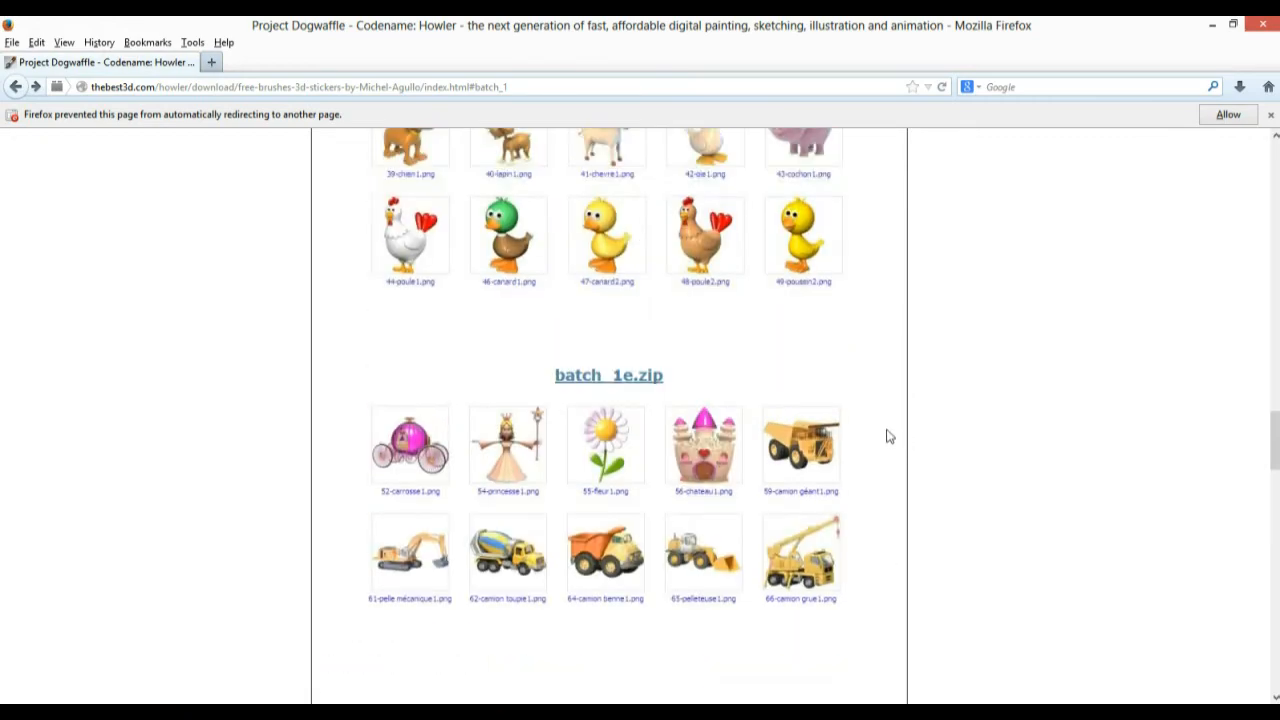
{"action": "scroll", "coordinate": [890, 436], "scroll_direction": "up", "scroll_amount": 8}
{"action": "scroll", "coordinate": [888, 436], "scroll_direction": "up", "scroll_amount": 5}
{"action": "scroll", "coordinate": [885, 436], "scroll_direction": "down", "scroll_amount": 14}
{"action": "scroll", "coordinate": [885, 436], "scroll_direction": "down", "scroll_amount": 7}
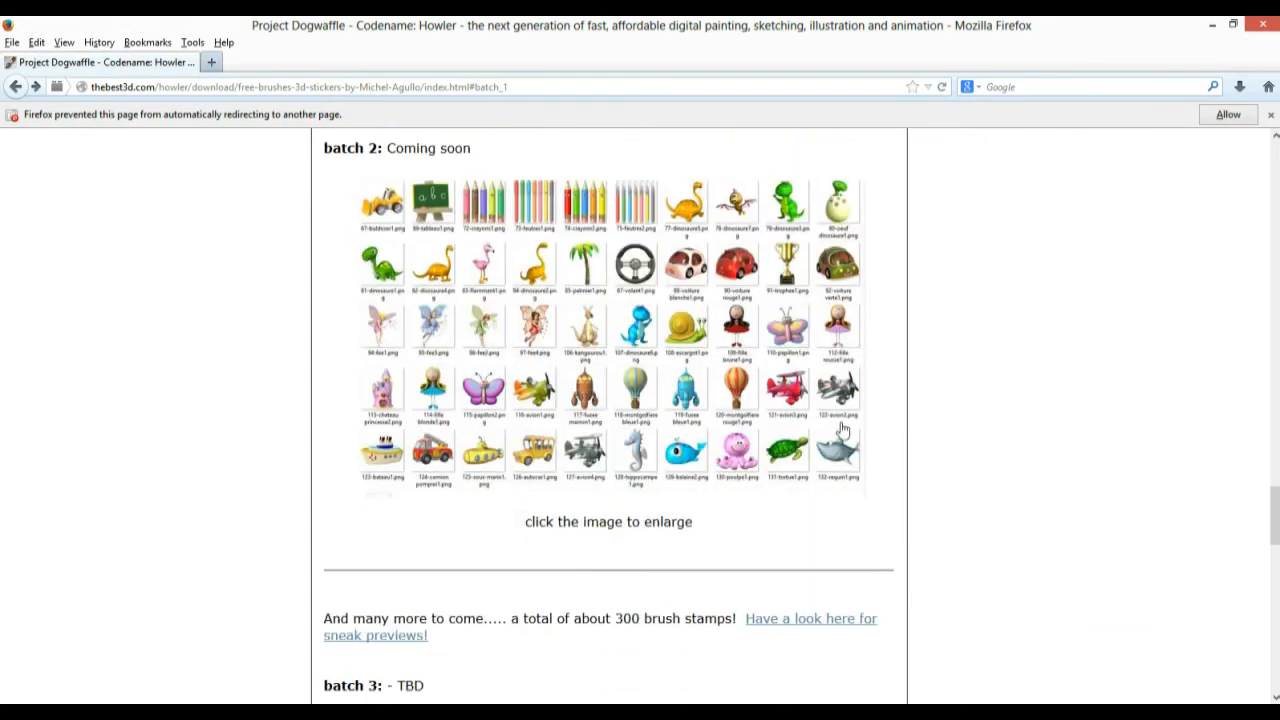
{"action": "left_click", "coordinate": [634, 265]}
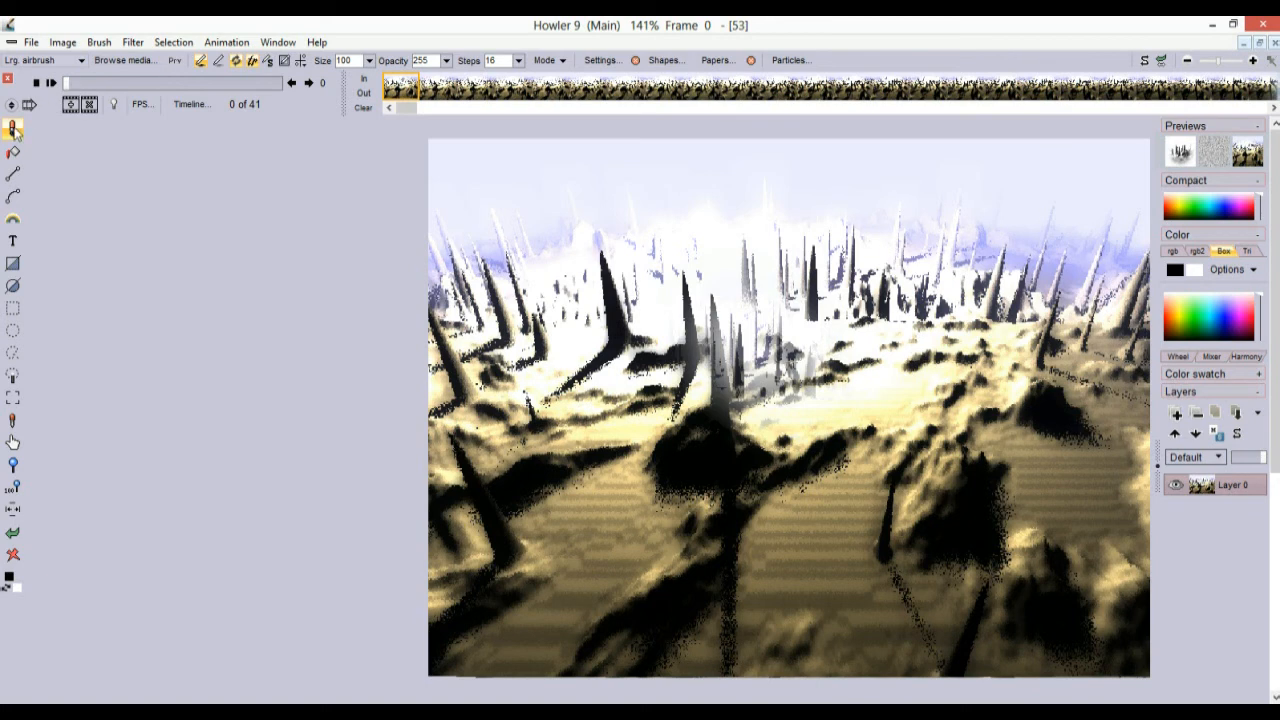
Stamp Trees stickers from the media browser's Stickers category across the canvas
{"action": "left_click", "coordinate": [116, 61]}
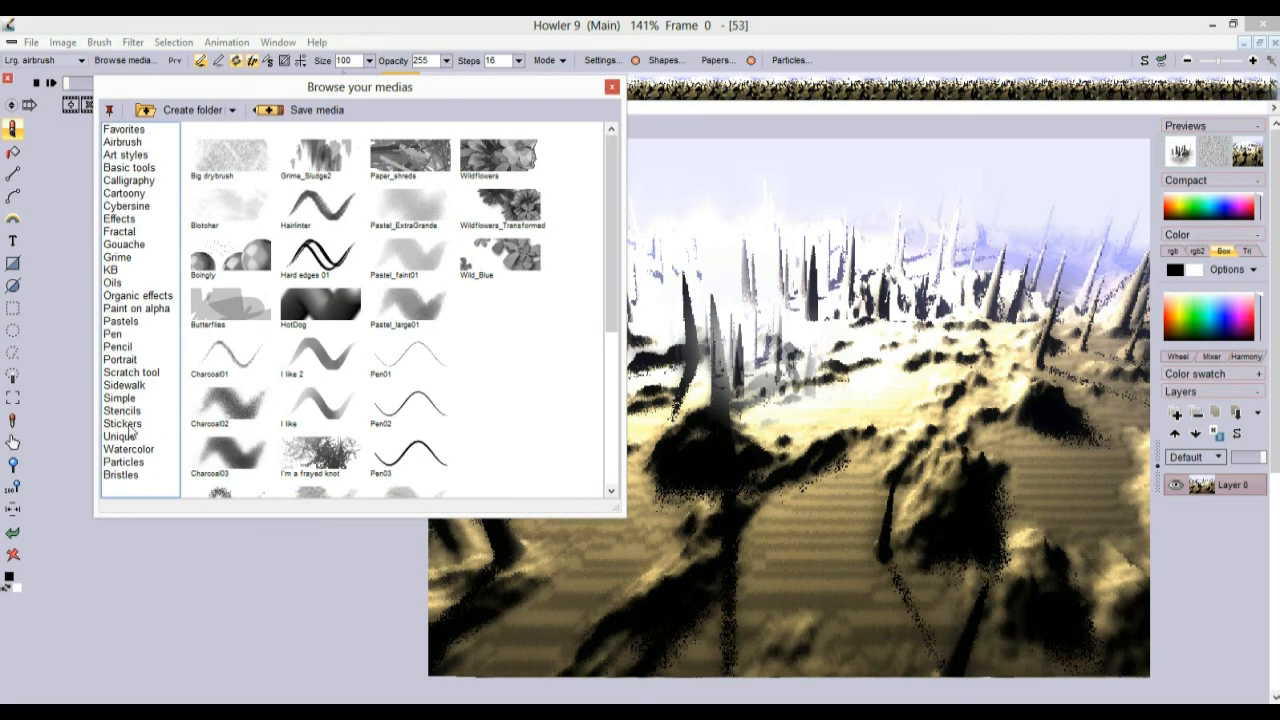
{"action": "left_click", "coordinate": [122, 424]}
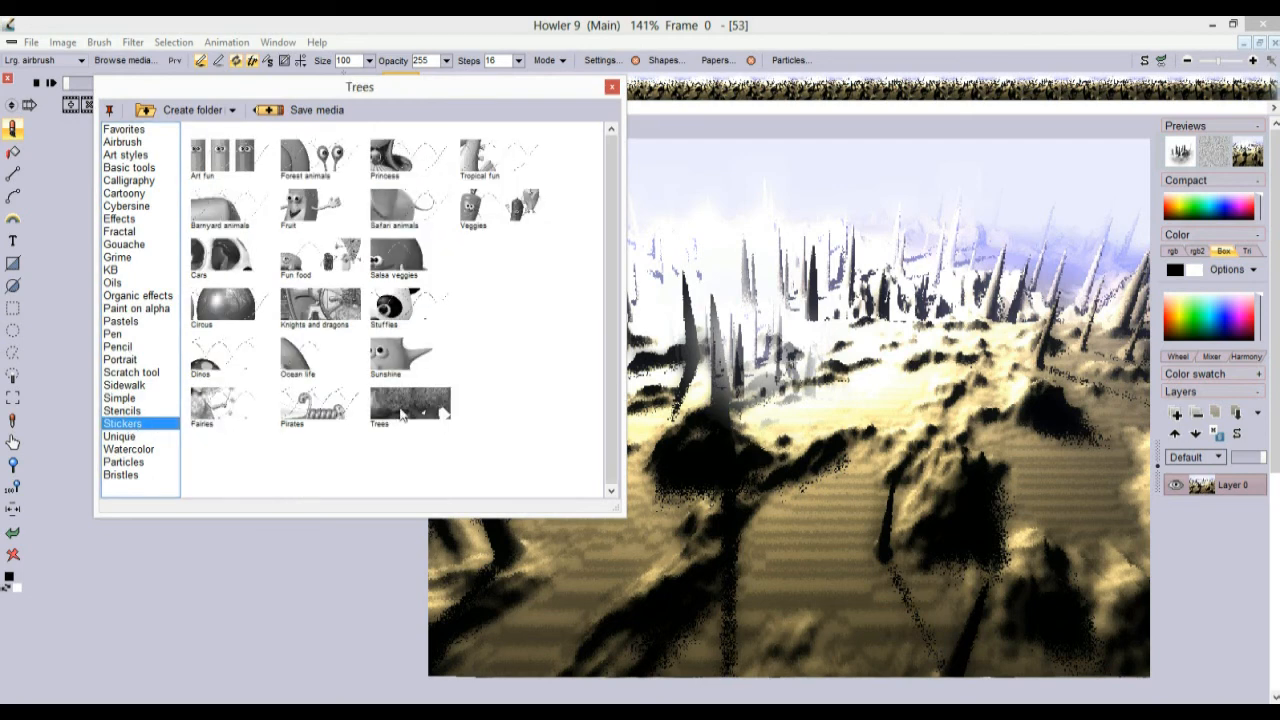
{"action": "left_click", "coordinate": [405, 413]}
{"action": "mouse_move", "coordinate": [667, 300]}
{"action": "left_mouse_down"}
{"action": "mouse_move", "coordinate": [602, 350]}
{"action": "mouse_move", "coordinate": [1006, 506]}
{"action": "mouse_move", "coordinate": [579, 586]}
{"action": "left_mouse_up"}
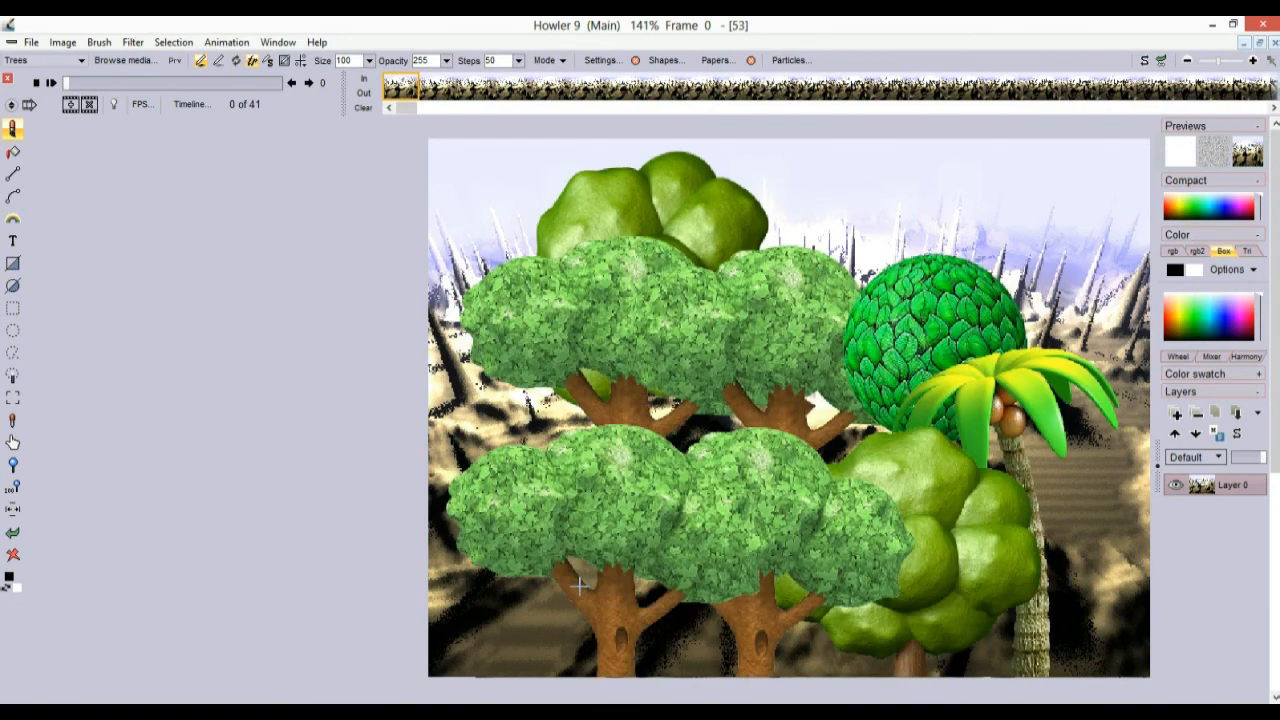
Stamp Pirates stickers over the canvas and set the brush steps to 22
{"action": "left_click", "coordinate": [122, 60]}
{"action": "left_click_drag", "start_coordinate": [173, 94], "coordinate": [109, 168]}
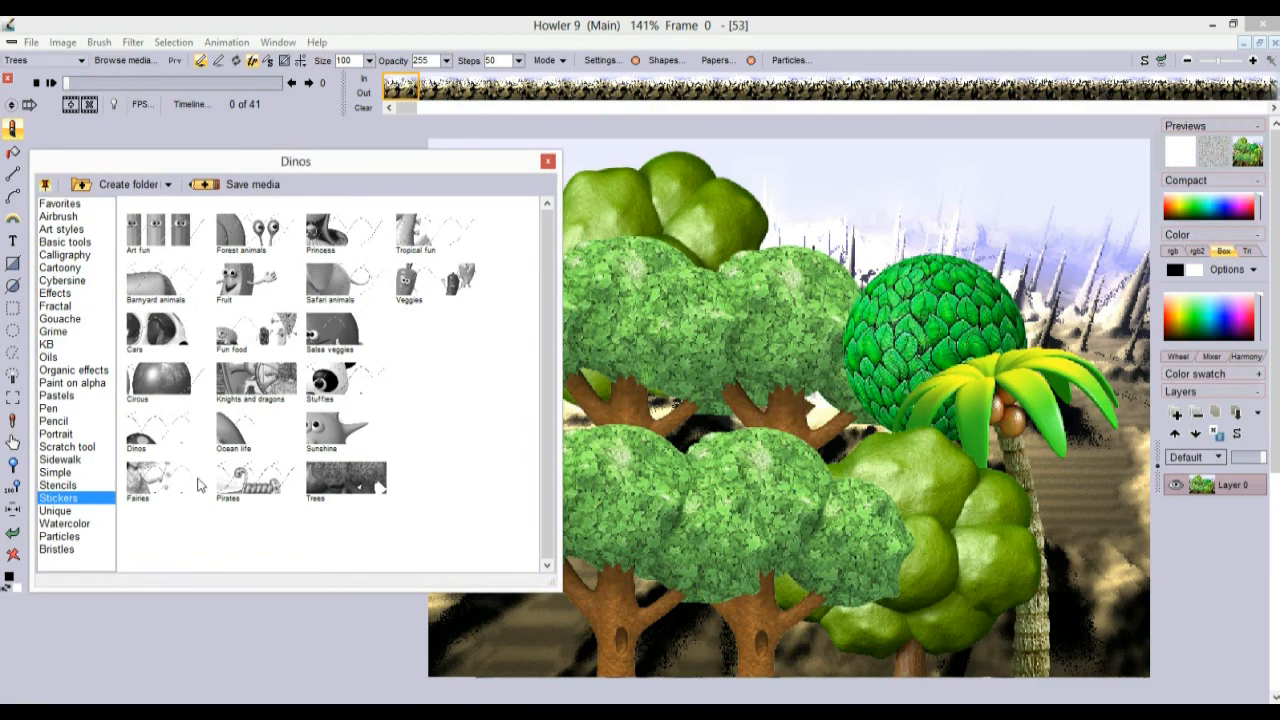
{"action": "left_click", "coordinate": [263, 487]}
{"action": "mouse_move", "coordinate": [928, 291]}
{"action": "left_mouse_down"}
{"action": "mouse_move", "coordinate": [1058, 530]}
{"action": "mouse_move", "coordinate": [1050, 475]}
{"action": "mouse_move", "coordinate": [692, 579]}
{"action": "mouse_move", "coordinate": [592, 422]}
{"action": "left_mouse_up"}
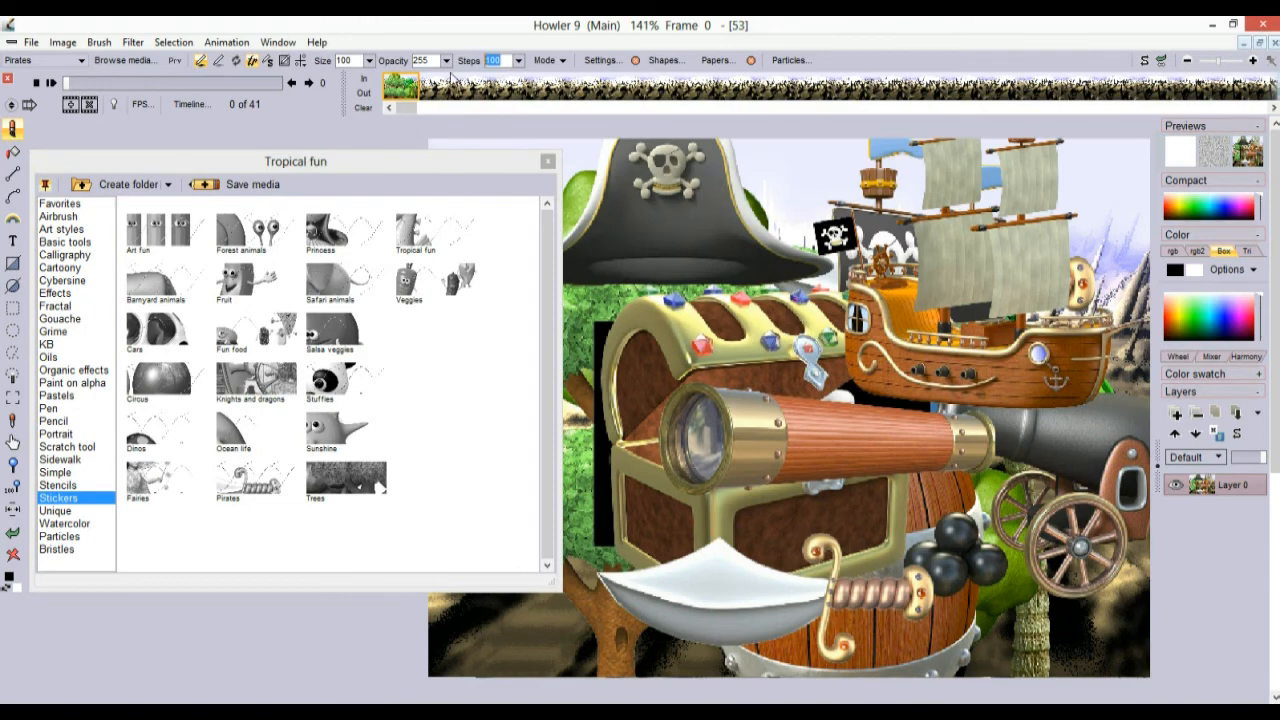
{"action": "type", "text": "22"}
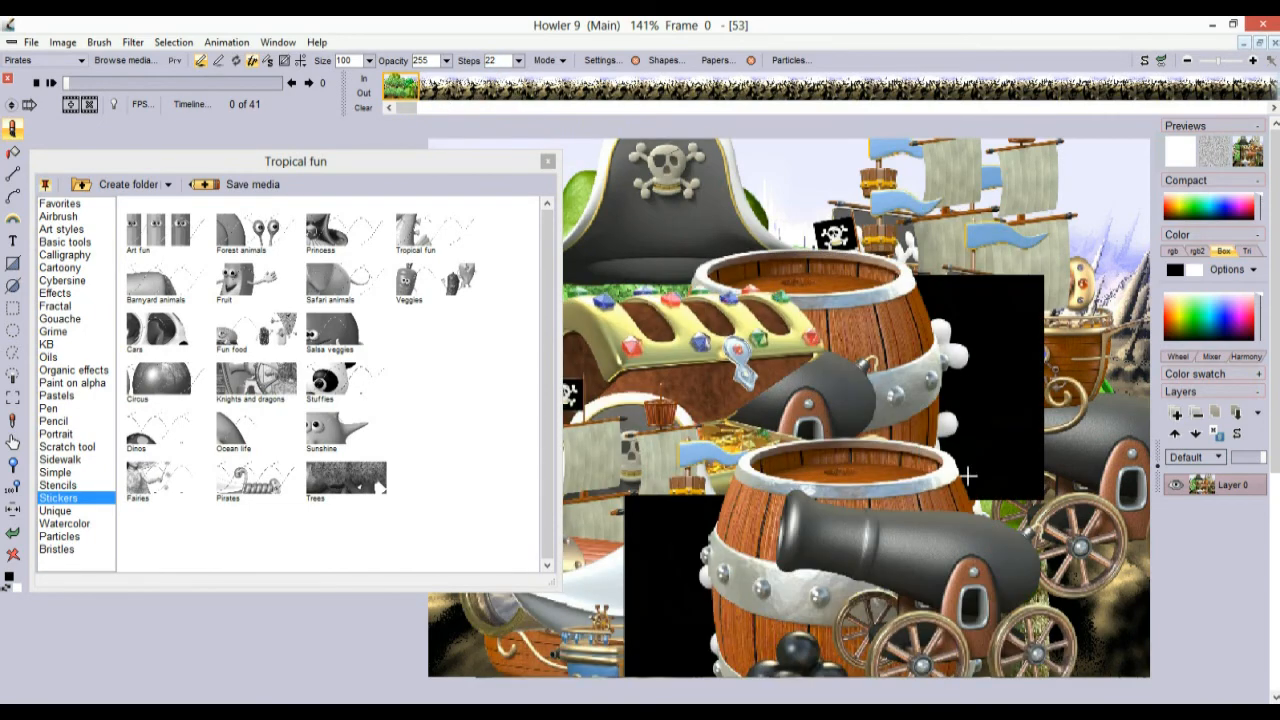
Stamp large Sunshine suns, then Stuffies stuffed animals including a frog and monkey
{"action": "left_click", "coordinate": [335, 380]}
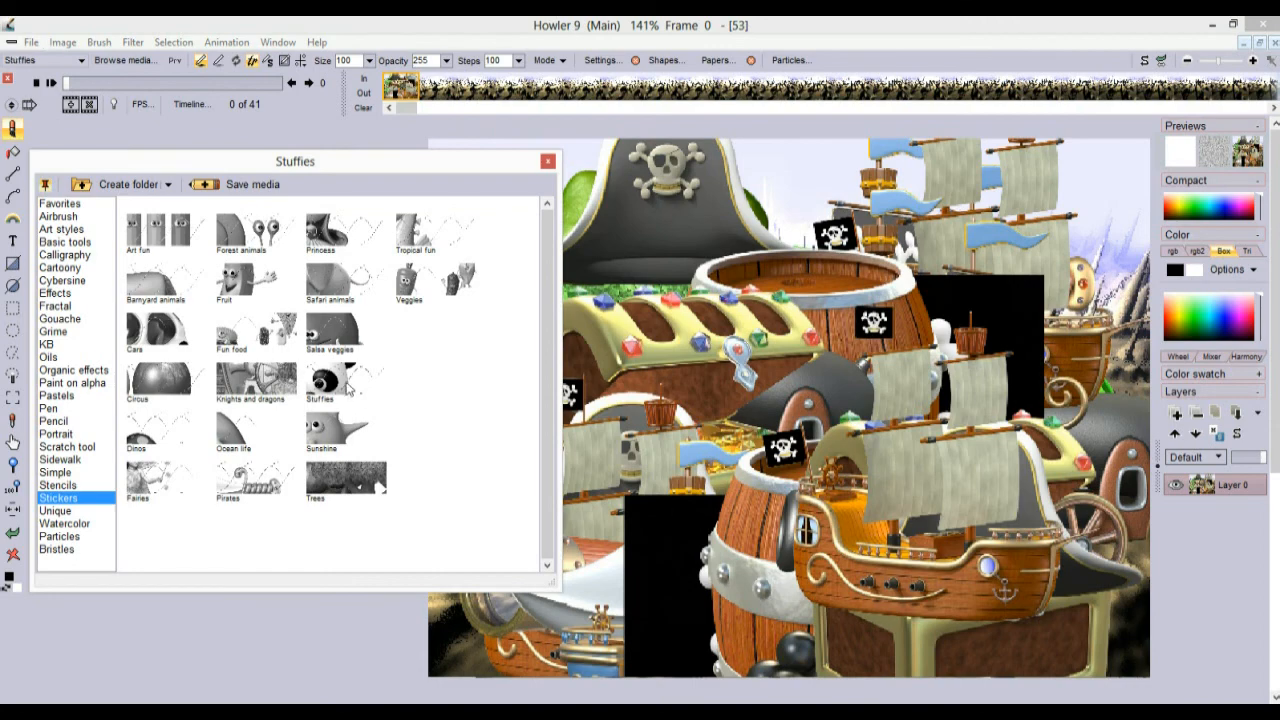
{"action": "left_click", "coordinate": [348, 437]}
{"action": "mouse_move", "coordinate": [688, 508]}
{"action": "left_mouse_down"}
{"action": "mouse_move", "coordinate": [774, 432]}
{"action": "mouse_move", "coordinate": [1042, 471]}
{"action": "mouse_move", "coordinate": [734, 478]}
{"action": "mouse_move", "coordinate": [641, 331]}
{"action": "mouse_move", "coordinate": [737, 463]}
{"action": "left_mouse_up"}
{"action": "left_click", "coordinate": [347, 377]}
{"action": "mouse_move", "coordinate": [851, 341]}
{"action": "left_mouse_down"}
{"action": "mouse_move", "coordinate": [708, 578]}
{"action": "mouse_move", "coordinate": [905, 260]}
{"action": "mouse_move", "coordinate": [816, 478]}
{"action": "mouse_move", "coordinate": [377, 440]}
{"action": "mouse_move", "coordinate": [529, 251]}
{"action": "mouse_move", "coordinate": [809, 532]}
{"action": "mouse_move", "coordinate": [780, 420]}
{"action": "mouse_move", "coordinate": [610, 530]}
{"action": "mouse_move", "coordinate": [746, 492]}
{"action": "left_mouse_up"}
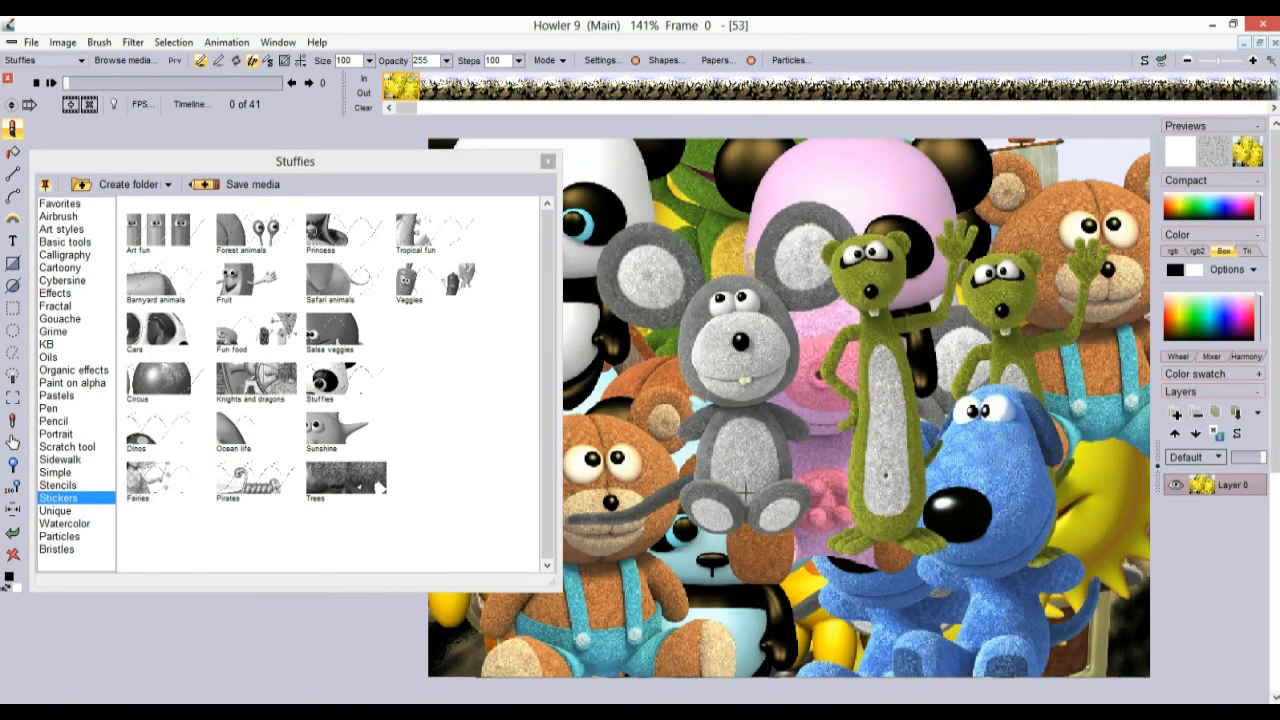
{"action": "left_click_drag", "start_coordinate": [897, 460], "coordinate": [912, 450]}
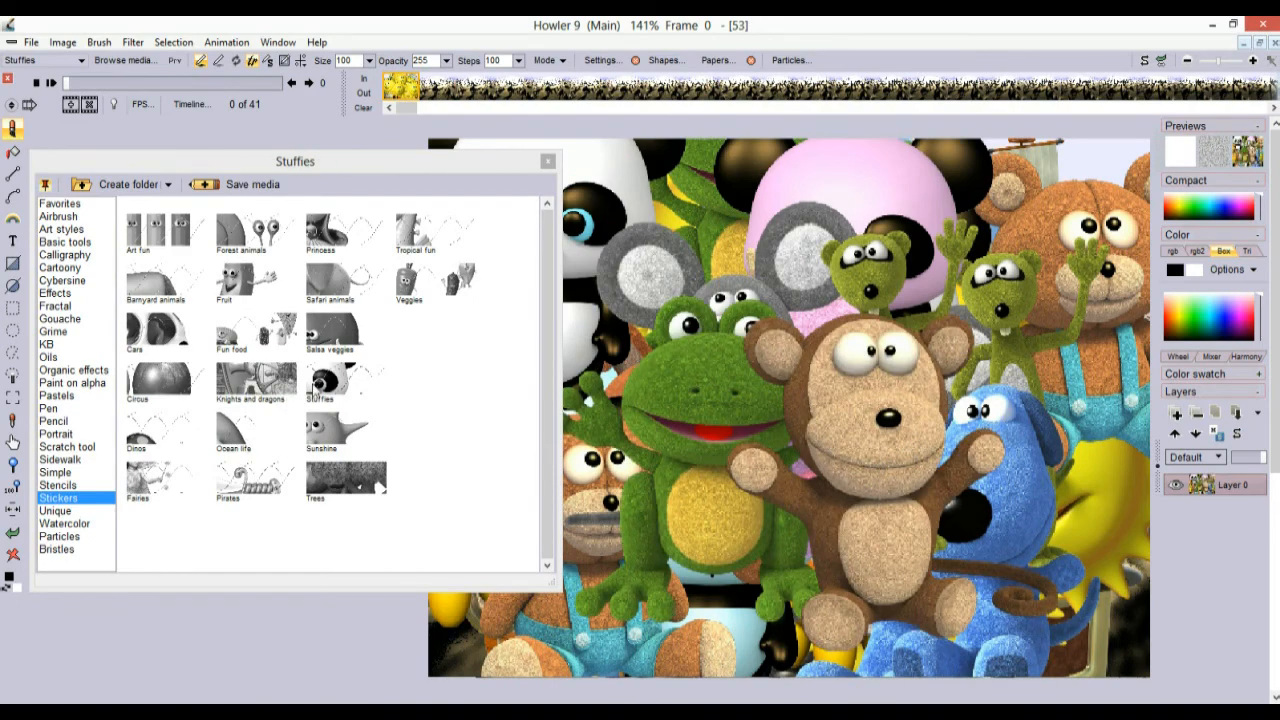
Paint Salsa veggies stickers, then Safari animals elephants, and select the Veggies brush
{"action": "left_click", "coordinate": [340, 337]}
{"action": "mouse_move", "coordinate": [844, 339]}
{"action": "left_mouse_down"}
{"action": "mouse_move", "coordinate": [760, 540]}
{"action": "mouse_move", "coordinate": [563, 347]}
{"action": "mouse_move", "coordinate": [962, 538]}
{"action": "mouse_move", "coordinate": [557, 539]}
{"action": "mouse_move", "coordinate": [506, 507]}
{"action": "left_mouse_up"}
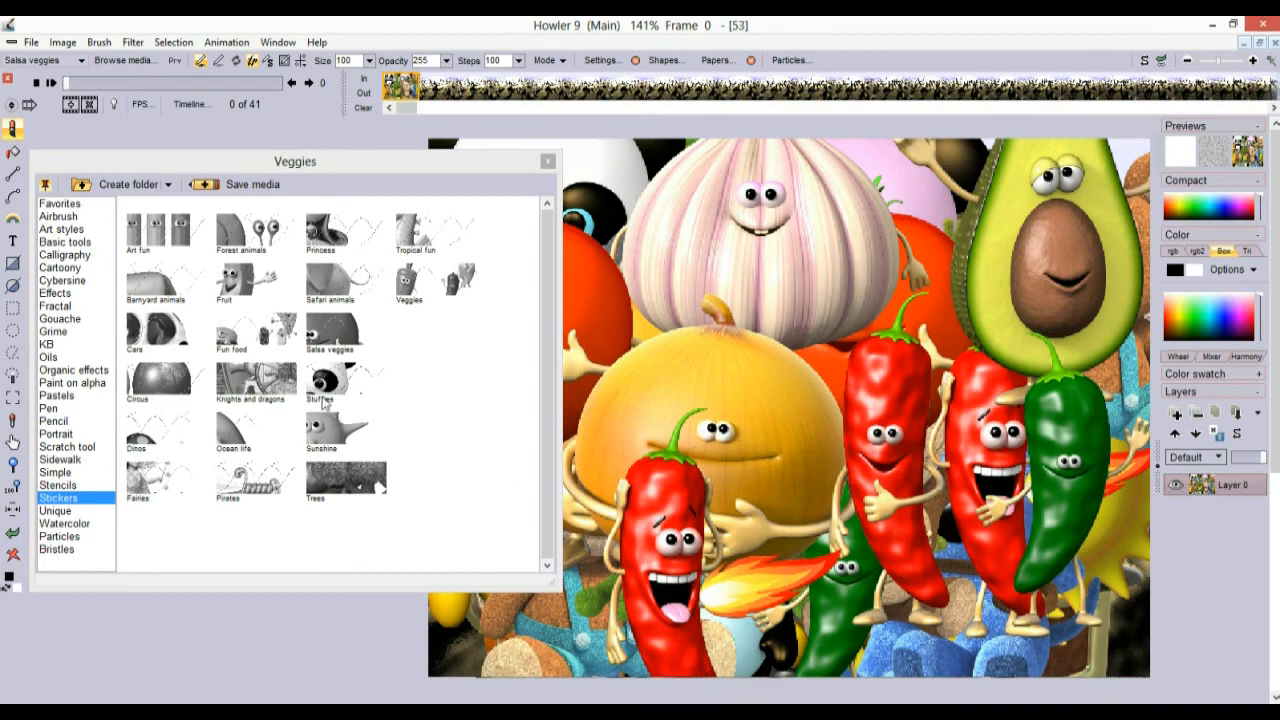
{"action": "left_click", "coordinate": [343, 278]}
{"action": "mouse_move", "coordinate": [782, 306]}
{"action": "left_mouse_down"}
{"action": "mouse_move", "coordinate": [877, 453]}
{"action": "mouse_move", "coordinate": [657, 323]}
{"action": "mouse_move", "coordinate": [600, 500]}
{"action": "mouse_move", "coordinate": [702, 511]}
{"action": "mouse_move", "coordinate": [615, 463]}
{"action": "mouse_move", "coordinate": [740, 432]}
{"action": "left_mouse_up"}
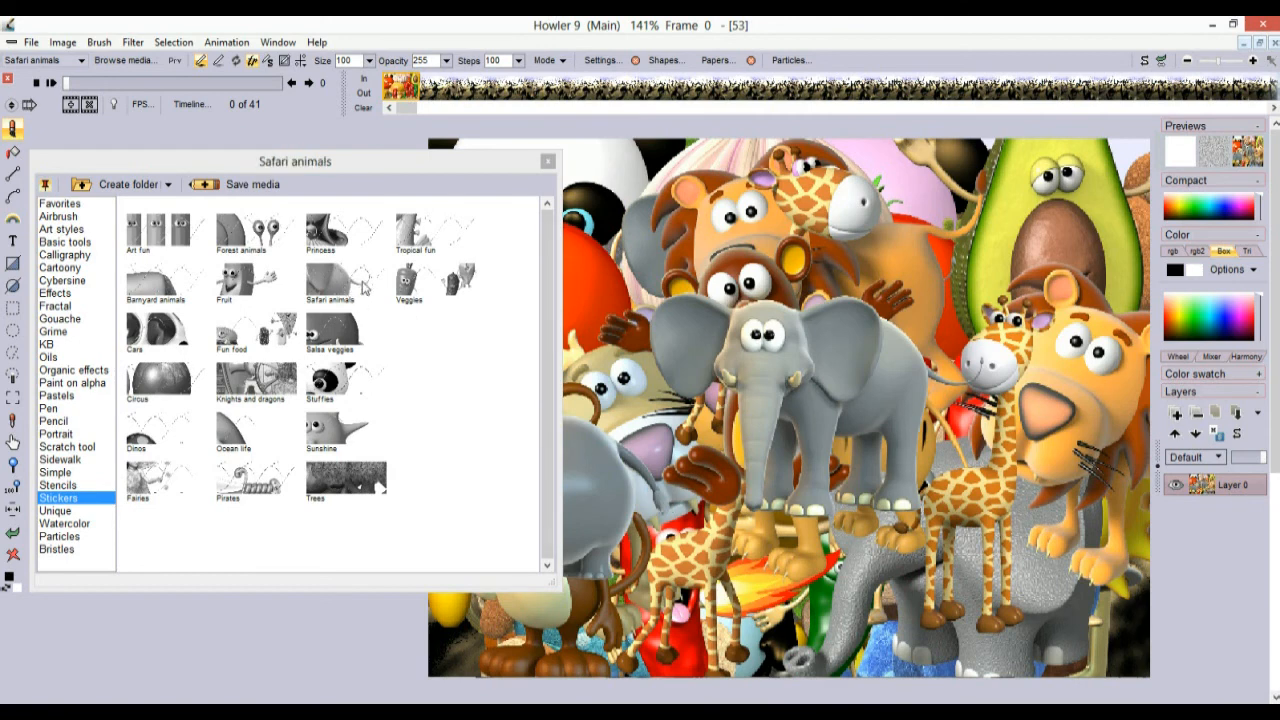
{"action": "left_click", "coordinate": [407, 285]}
Paint more vegetable stickers, then stamp a Tropical fun seahorse
{"action": "mouse_move", "coordinate": [850, 300]}
{"action": "left_mouse_down"}
{"action": "mouse_move", "coordinate": [946, 340]}
{"action": "mouse_move", "coordinate": [1100, 450]}
{"action": "mouse_move", "coordinate": [790, 340]}
{"action": "left_mouse_up"}
{"action": "mouse_move", "coordinate": [783, 449]}
{"action": "left_mouse_down"}
{"action": "mouse_move", "coordinate": [742, 452]}
{"action": "mouse_move", "coordinate": [824, 300]}
{"action": "left_mouse_up"}
{"action": "left_click", "coordinate": [446, 235]}
{"action": "mouse_move", "coordinate": [868, 370]}
{"action": "left_mouse_down"}
{"action": "mouse_move", "coordinate": [774, 317]}
{"action": "mouse_move", "coordinate": [888, 242]}
{"action": "mouse_move", "coordinate": [735, 246]}
{"action": "mouse_move", "coordinate": [660, 458]}
{"action": "mouse_move", "coordinate": [774, 526]}
{"action": "mouse_move", "coordinate": [568, 591]}
{"action": "mouse_move", "coordinate": [594, 293]}
{"action": "mouse_move", "coordinate": [572, 300]}
{"action": "left_mouse_up"}
Paint Princess stickers with butterflies, then pirate ships, flags and barrels
{"action": "left_click", "coordinate": [362, 240]}
{"action": "mouse_move", "coordinate": [852, 385]}
{"action": "left_mouse_down"}
{"action": "mouse_move", "coordinate": [937, 420]}
{"action": "mouse_move", "coordinate": [902, 341]}
{"action": "mouse_move", "coordinate": [990, 240]}
{"action": "mouse_move", "coordinate": [750, 338]}
{"action": "mouse_move", "coordinate": [994, 364]}
{"action": "mouse_move", "coordinate": [980, 560]}
{"action": "mouse_move", "coordinate": [925, 310]}
{"action": "mouse_move", "coordinate": [818, 490]}
{"action": "left_mouse_up"}
{"action": "left_click", "coordinate": [225, 482]}
{"action": "left_click", "coordinate": [253, 469]}
{"action": "mouse_move", "coordinate": [835, 400]}
{"action": "left_mouse_down"}
{"action": "mouse_move", "coordinate": [790, 450]}
{"action": "mouse_move", "coordinate": [725, 328]}
{"action": "mouse_move", "coordinate": [873, 264]}
{"action": "mouse_move", "coordinate": [900, 360]}
{"action": "mouse_move", "coordinate": [800, 500]}
{"action": "left_mouse_up"}
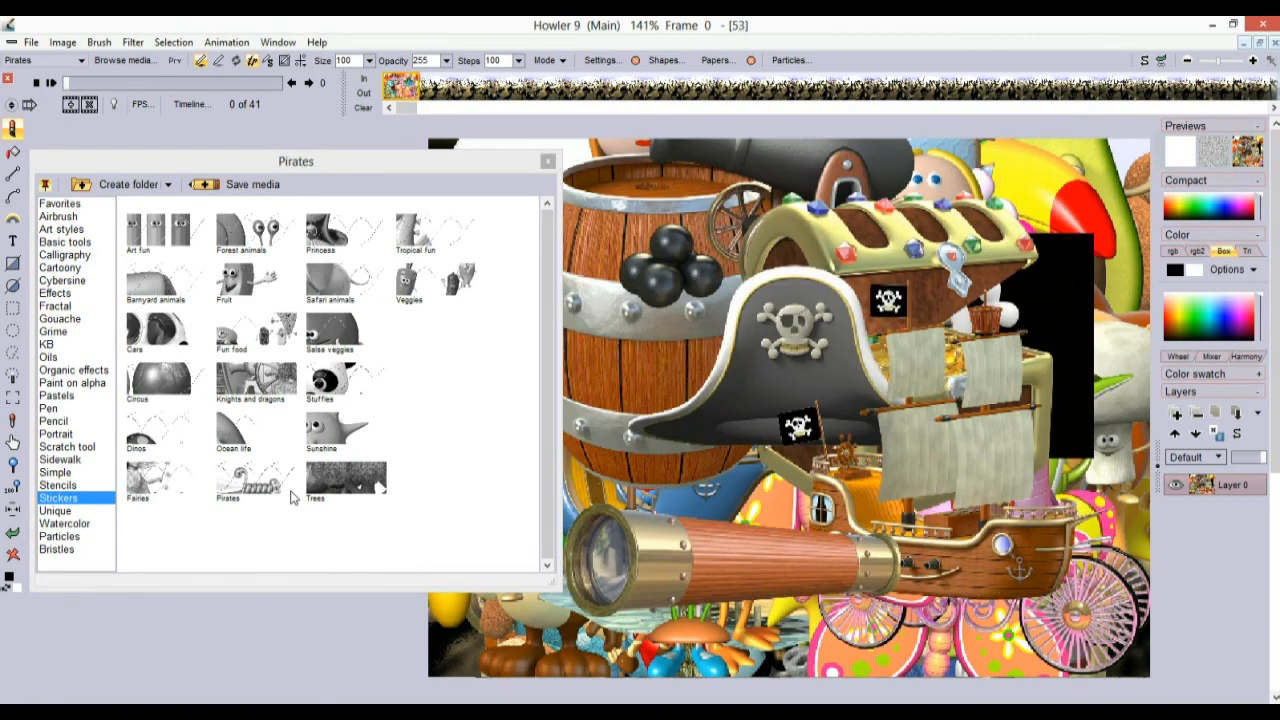
Add Ocean life sea creatures, then cover the canvas with Fun food burgers and hotdogs
{"action": "left_click", "coordinate": [252, 437]}
{"action": "mouse_move", "coordinate": [730, 420]}
{"action": "left_mouse_down"}
{"action": "mouse_move", "coordinate": [670, 450]}
{"action": "mouse_move", "coordinate": [810, 316]}
{"action": "mouse_move", "coordinate": [524, 406]}
{"action": "mouse_move", "coordinate": [813, 346]}
{"action": "mouse_move", "coordinate": [966, 338]}
{"action": "mouse_move", "coordinate": [816, 407]}
{"action": "mouse_move", "coordinate": [850, 408]}
{"action": "mouse_move", "coordinate": [871, 471]}
{"action": "mouse_move", "coordinate": [923, 543]}
{"action": "mouse_move", "coordinate": [573, 395]}
{"action": "left_mouse_up"}
{"action": "left_click", "coordinate": [267, 376]}
{"action": "left_click", "coordinate": [250, 338]}
{"action": "left_click_drag", "start_coordinate": [790, 340], "coordinate": [830, 500]}
{"action": "mouse_move", "coordinate": [822, 243]}
{"action": "left_mouse_down"}
{"action": "mouse_move", "coordinate": [905, 475]}
{"action": "mouse_move", "coordinate": [697, 545]}
{"action": "mouse_move", "coordinate": [683, 481]}
{"action": "left_mouse_up"}
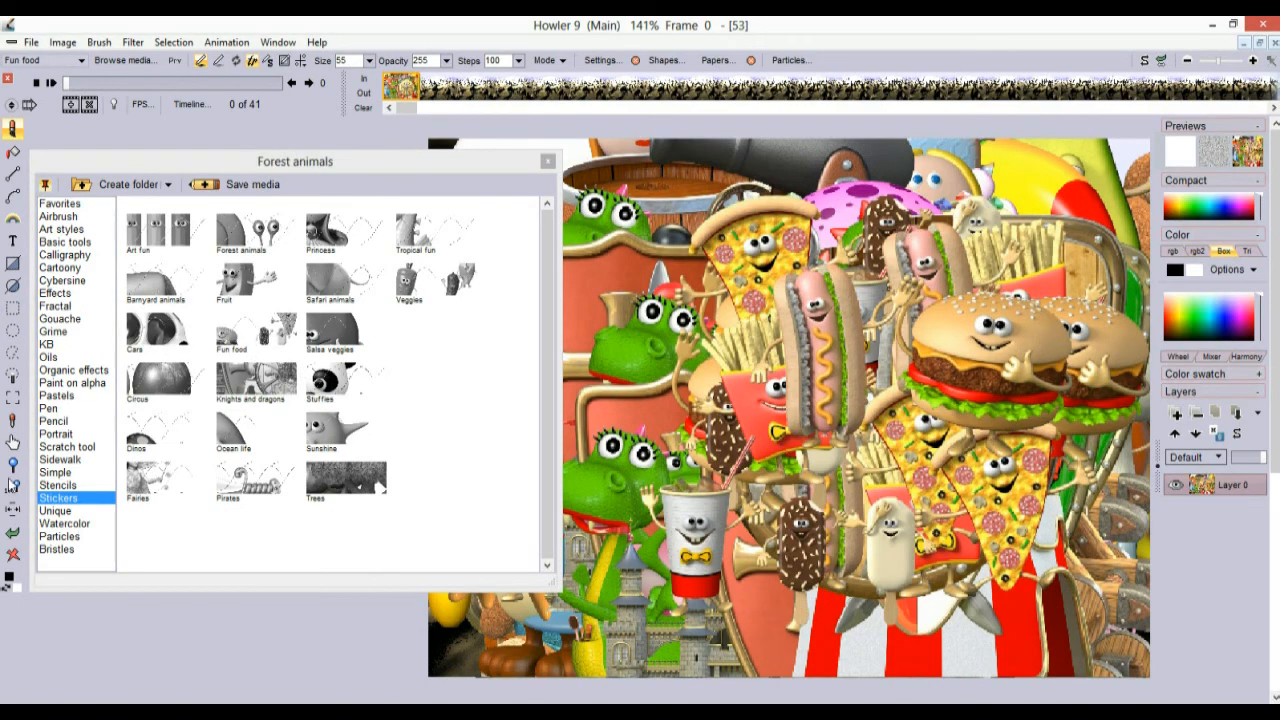
Clear the canvas, then stamp fresh strokes of Fun food and Fruit stickers
{"action": "left_click", "coordinate": [15, 555]}
{"action": "mouse_move", "coordinate": [895, 365]}
{"action": "left_mouse_down"}
{"action": "mouse_move", "coordinate": [847, 286]}
{"action": "mouse_move", "coordinate": [963, 457]}
{"action": "mouse_move", "coordinate": [808, 398]}
{"action": "left_mouse_up"}
{"action": "left_click", "coordinate": [245, 282]}
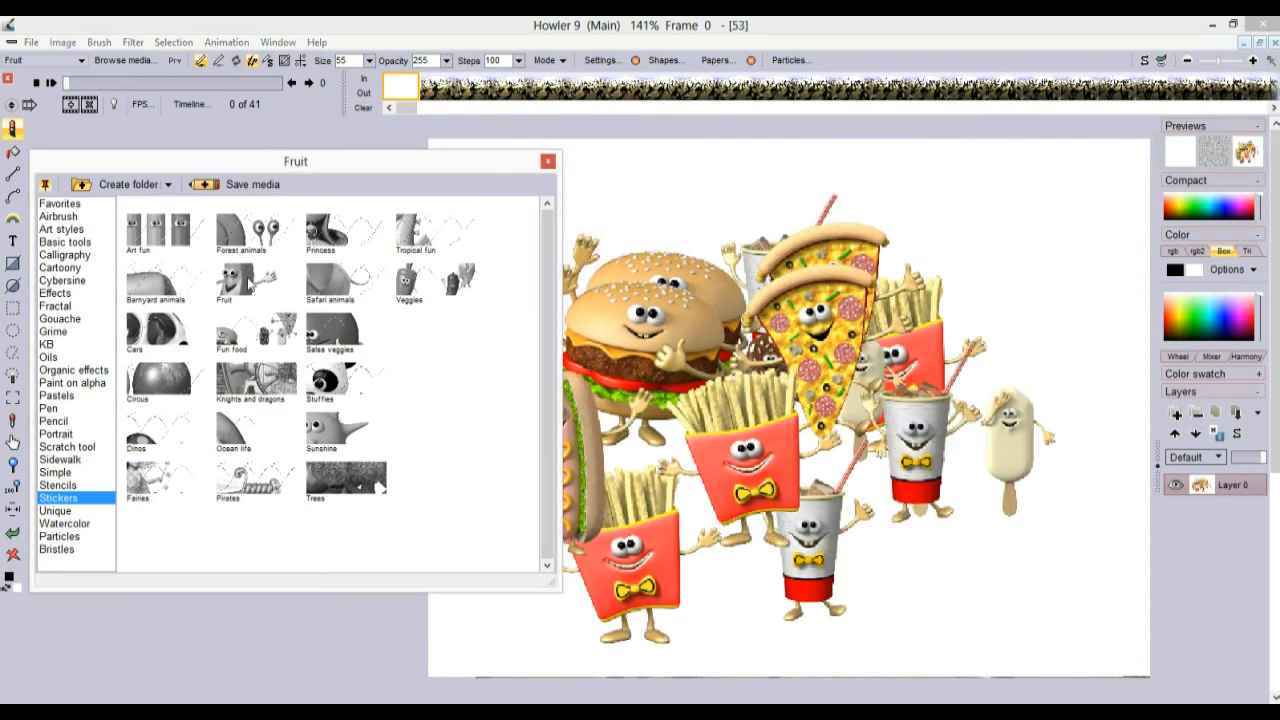
{"action": "mouse_move", "coordinate": [866, 233]}
{"action": "left_mouse_down"}
{"action": "mouse_move", "coordinate": [874, 583]}
{"action": "mouse_move", "coordinate": [777, 331]}
{"action": "mouse_move", "coordinate": [846, 343]}
{"action": "mouse_move", "coordinate": [774, 246]}
{"action": "mouse_move", "coordinate": [521, 172]}
{"action": "left_mouse_up"}
Stamp Forest animals such as a snail, fox, hedgehog and pink bird, then clear the canvas
{"action": "left_click", "coordinate": [245, 232]}
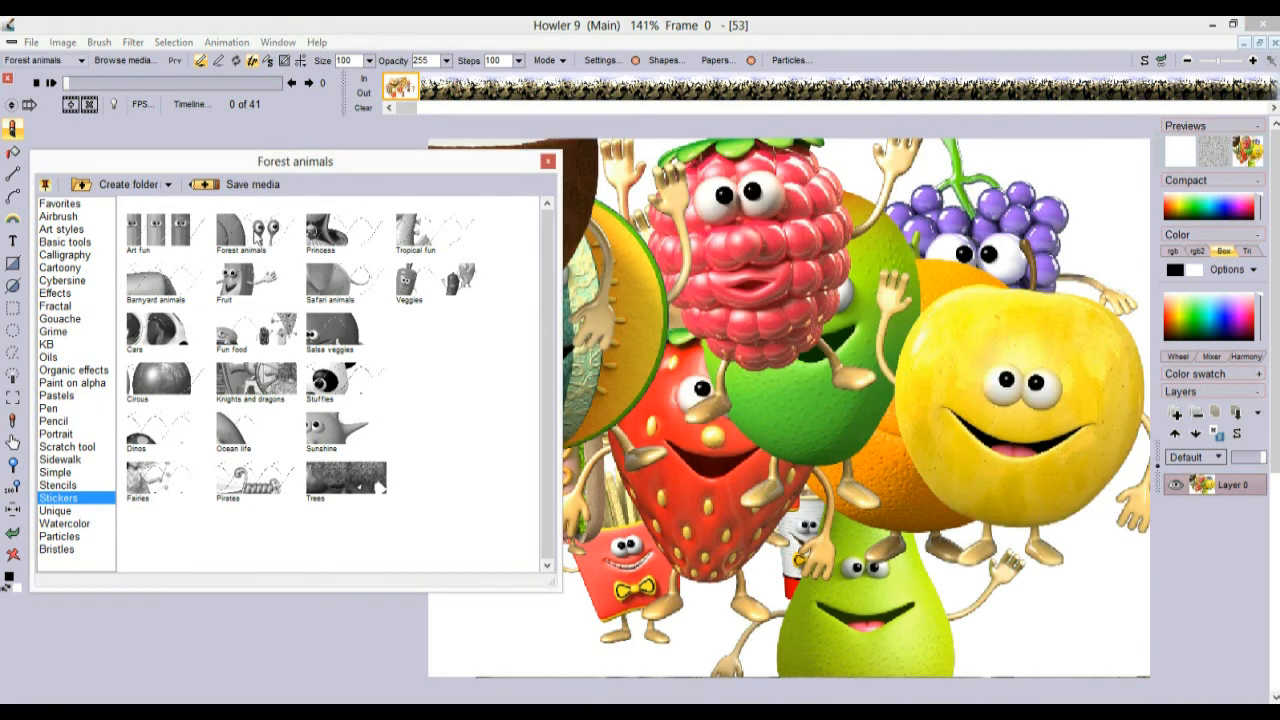
{"action": "mouse_move", "coordinate": [850, 405]}
{"action": "left_mouse_down"}
{"action": "mouse_move", "coordinate": [848, 418]}
{"action": "mouse_move", "coordinate": [791, 431]}
{"action": "left_mouse_up"}
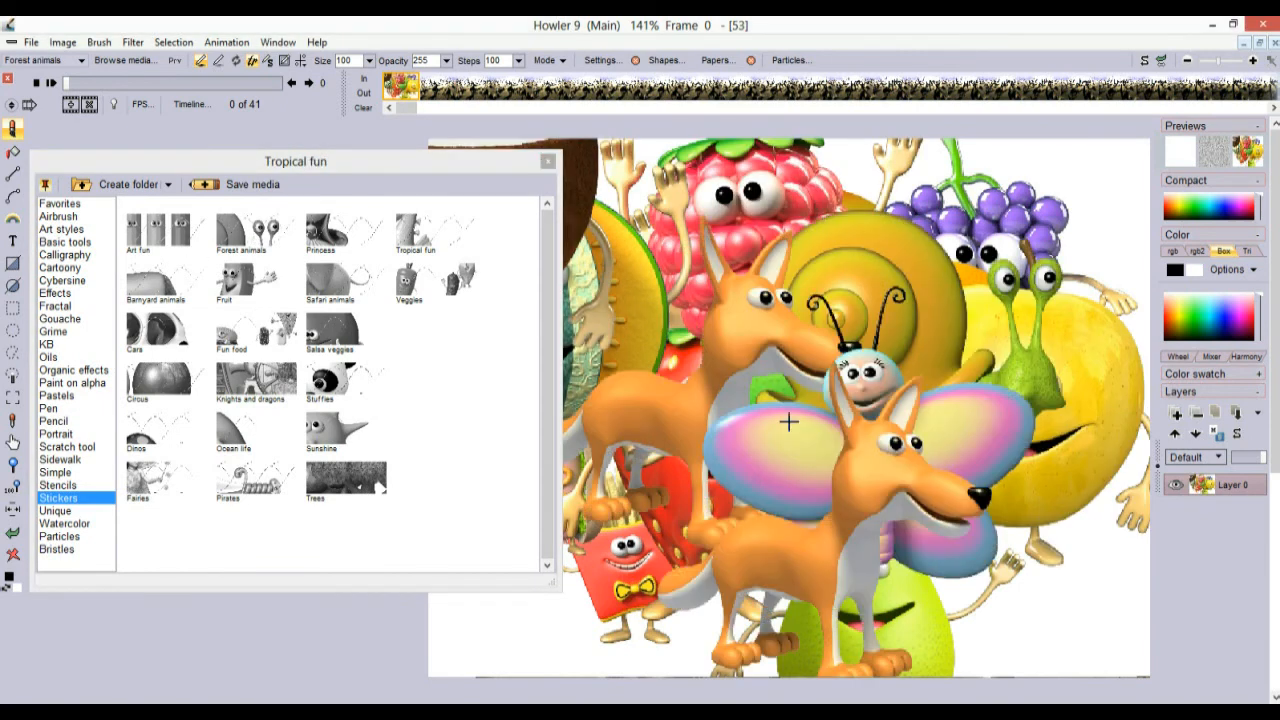
{"action": "left_click_drag", "start_coordinate": [768, 330], "coordinate": [845, 577]}
{"action": "left_click_drag", "start_coordinate": [760, 494], "coordinate": [494, 586]}
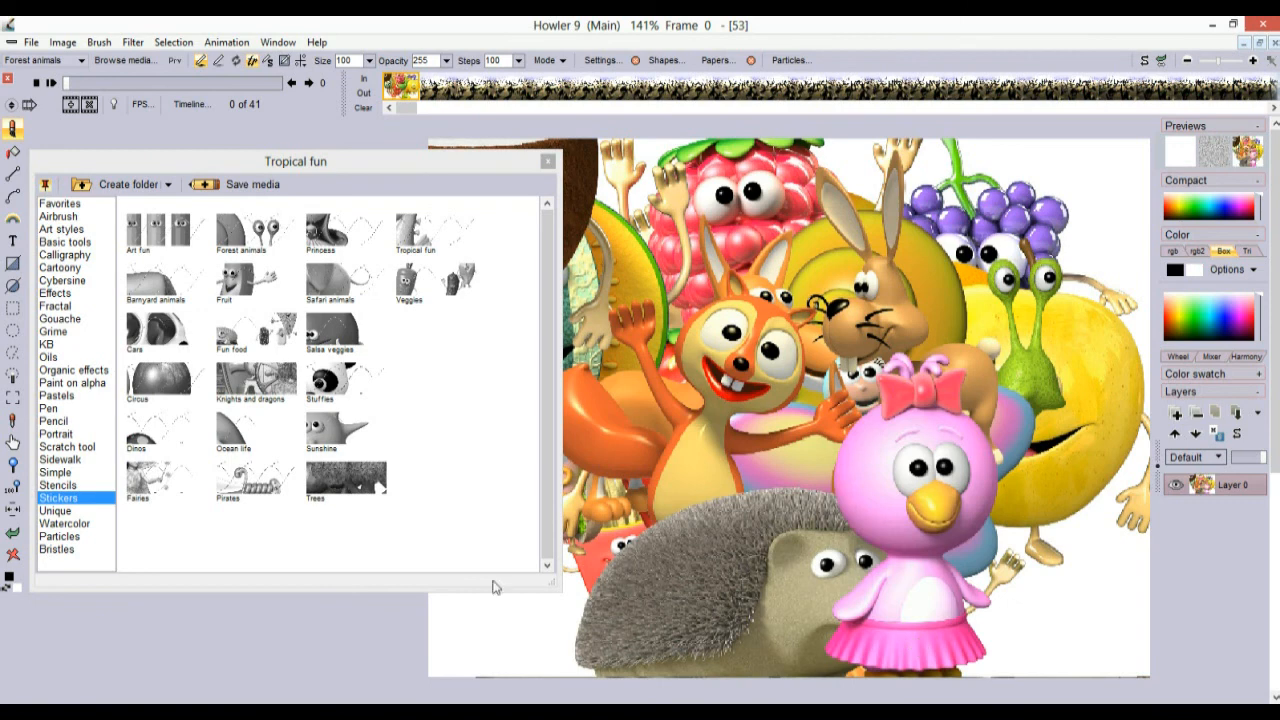
{"action": "left_click", "coordinate": [13, 553]}
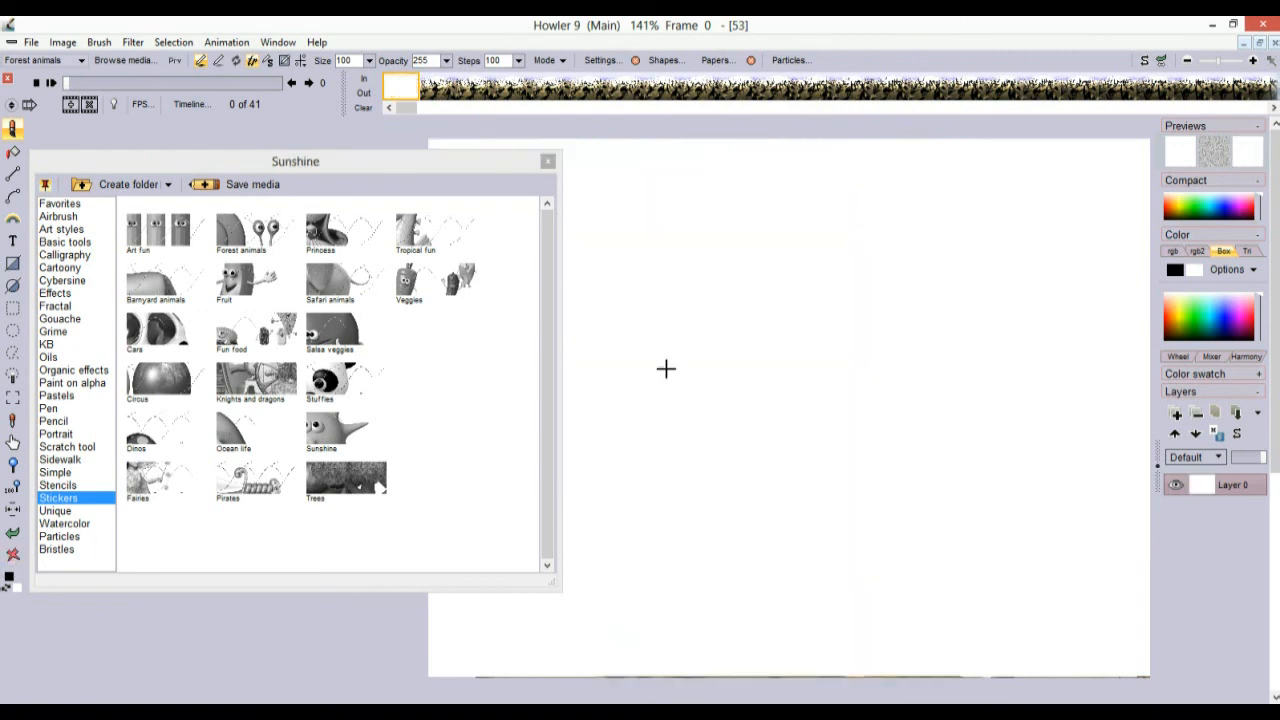
Stamp Sunshine bird stickers, then snake, caterpillar, dragonfly, bee, snail and fox stickers on the blank canvas
{"action": "left_click", "coordinate": [1034, 262]}
{"action": "left_click", "coordinate": [620, 286]}
{"action": "left_click", "coordinate": [880, 440]}
{"action": "left_click", "coordinate": [746, 545]}
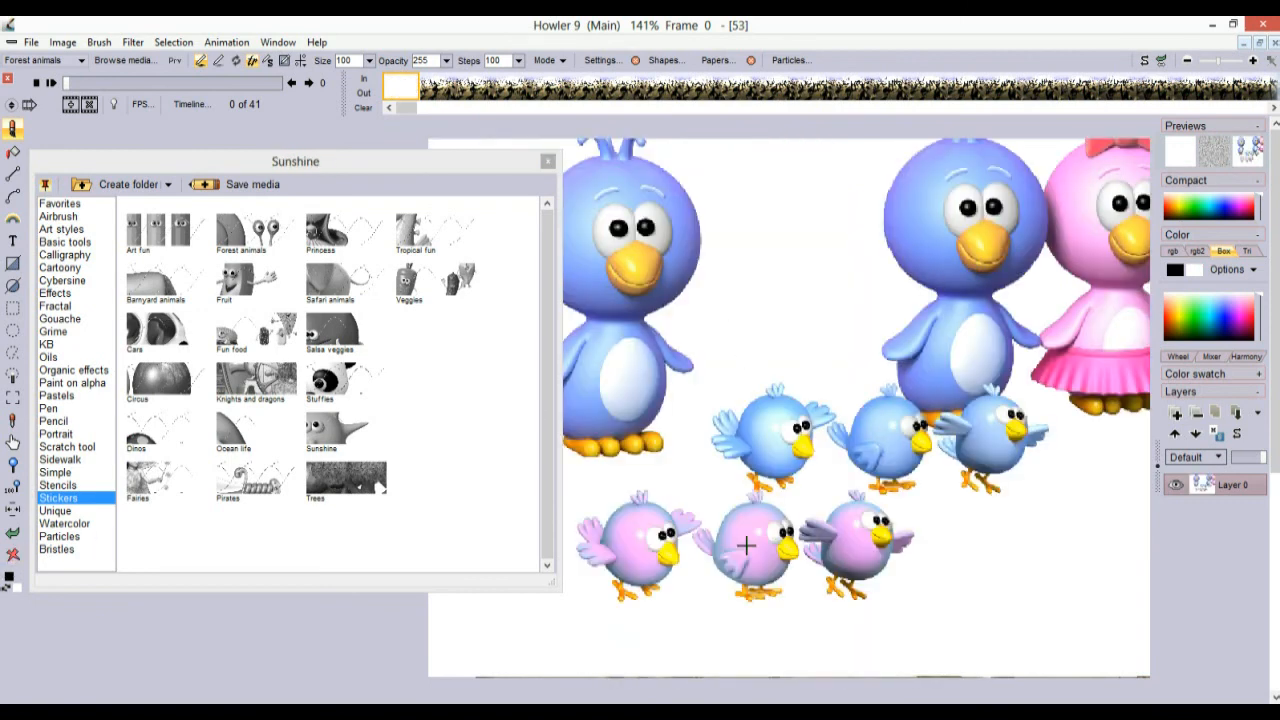
{"action": "left_click", "coordinate": [785, 381]}
{"action": "left_click", "coordinate": [926, 520]}
{"action": "left_click", "coordinate": [891, 328]}
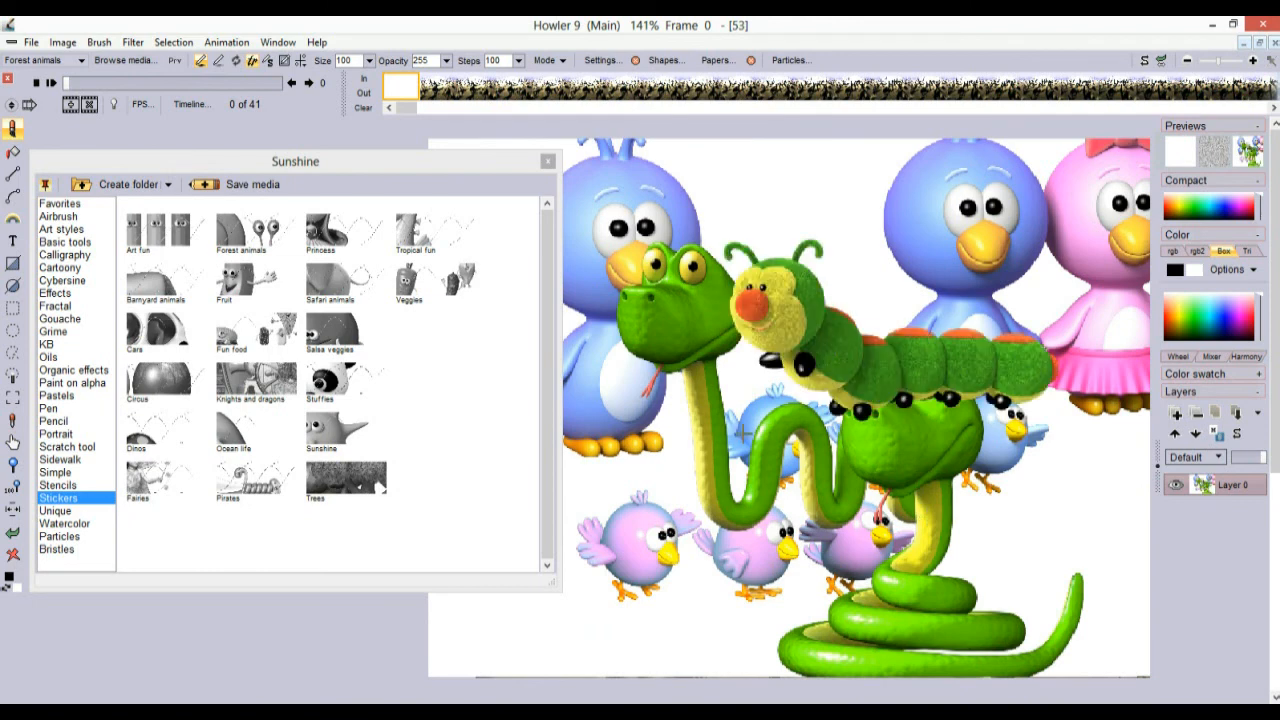
{"action": "left_click", "coordinate": [722, 461]}
{"action": "left_click", "coordinate": [958, 511]}
{"action": "left_click", "coordinate": [907, 356]}
{"action": "left_click", "coordinate": [724, 466]}
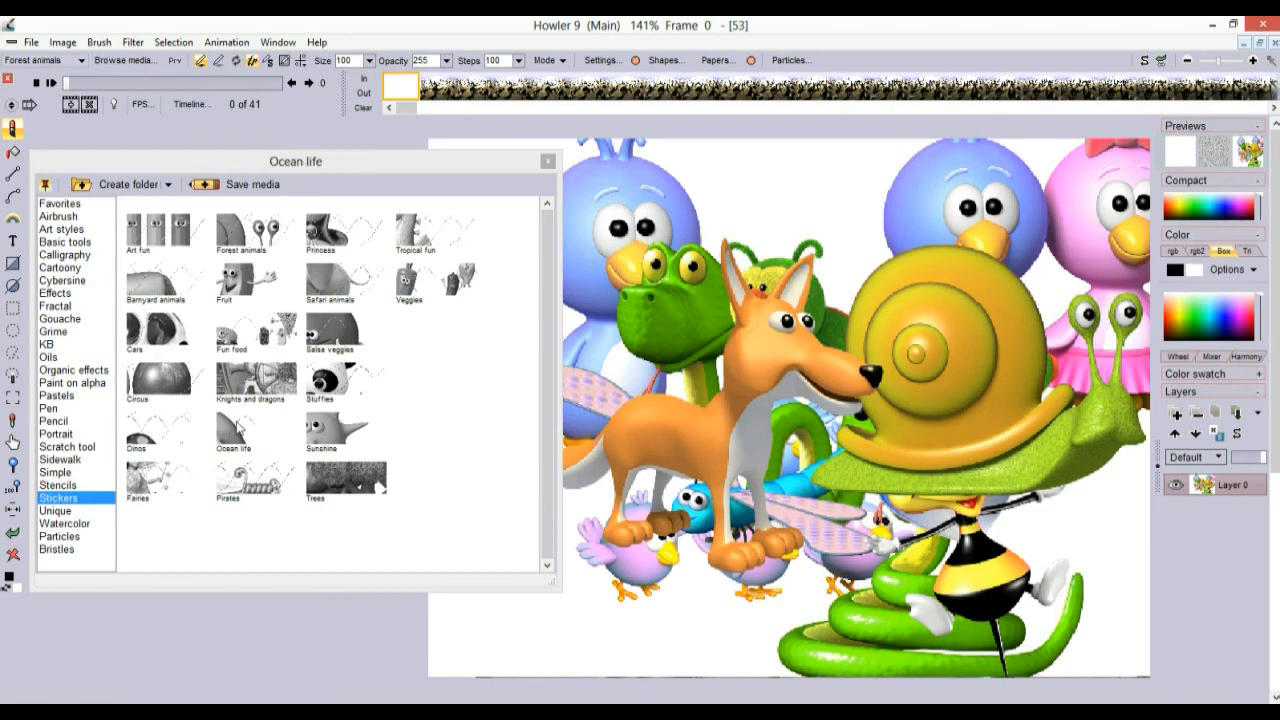
Switch to the Fairies stickers and stamp six fairies around the canvas
{"action": "left_click", "coordinate": [170, 481]}
{"action": "left_click", "coordinate": [850, 383]}
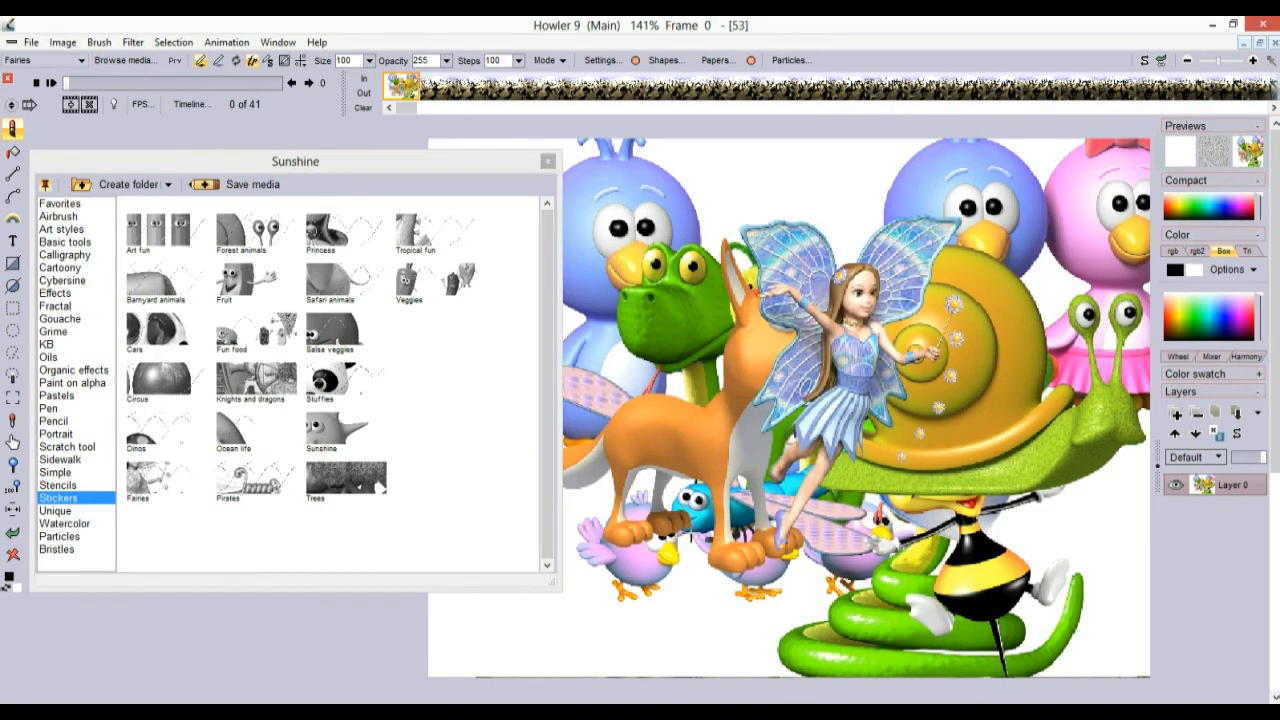
{"action": "left_click", "coordinate": [652, 309]}
{"action": "left_click", "coordinate": [743, 545]}
{"action": "left_click", "coordinate": [944, 388]}
{"action": "left_click", "coordinate": [985, 581]}
{"action": "left_click", "coordinate": [680, 581]}
Switch to the Dinos stickers and stamp nine dinosaurs across the canvas
{"action": "left_click", "coordinate": [140, 432]}
{"action": "left_click", "coordinate": [776, 261]}
{"action": "left_click", "coordinate": [973, 532]}
{"action": "left_click", "coordinate": [797, 407]}
{"action": "left_click", "coordinate": [793, 472]}
{"action": "left_click", "coordinate": [1031, 355]}
{"action": "left_click", "coordinate": [792, 362]}
{"action": "left_click", "coordinate": [861, 510]}
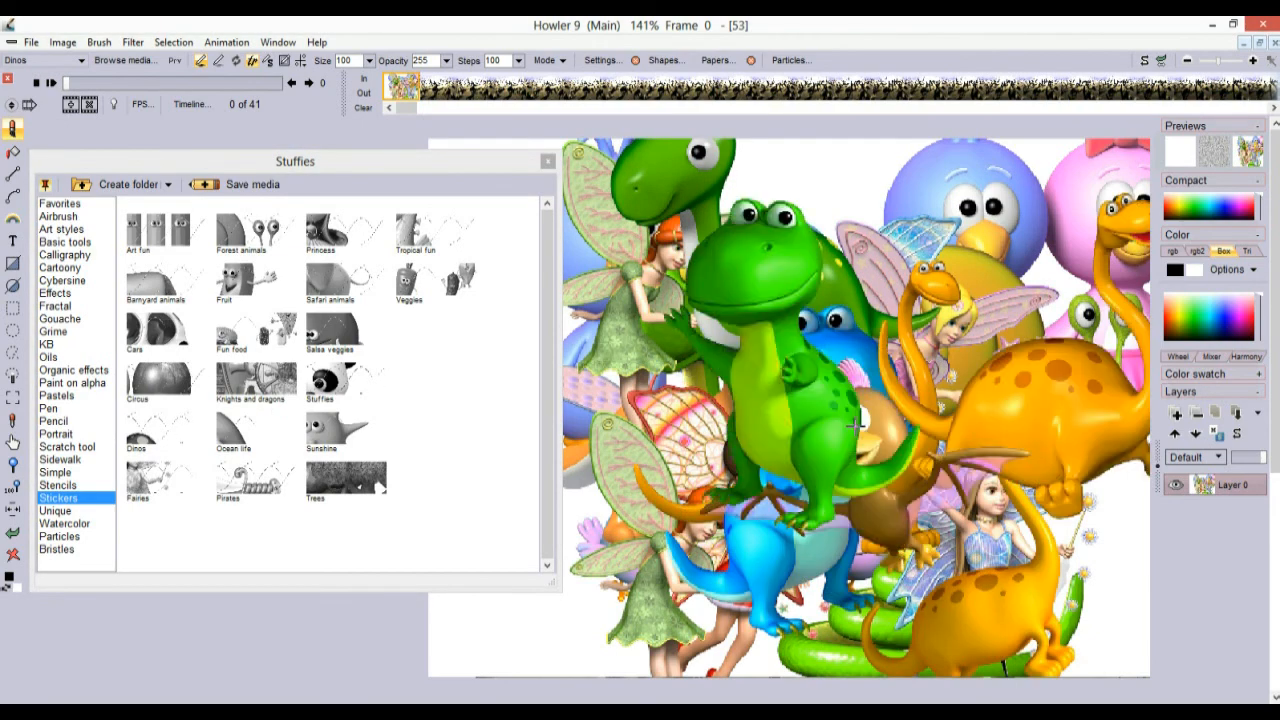
{"action": "left_click", "coordinate": [723, 450]}
{"action": "left_click", "coordinate": [755, 525]}
Stamp Circus stickers: four balloons, a pony on a drum, a beach ball, an elephant and a juggling clown
{"action": "left_click", "coordinate": [170, 384]}
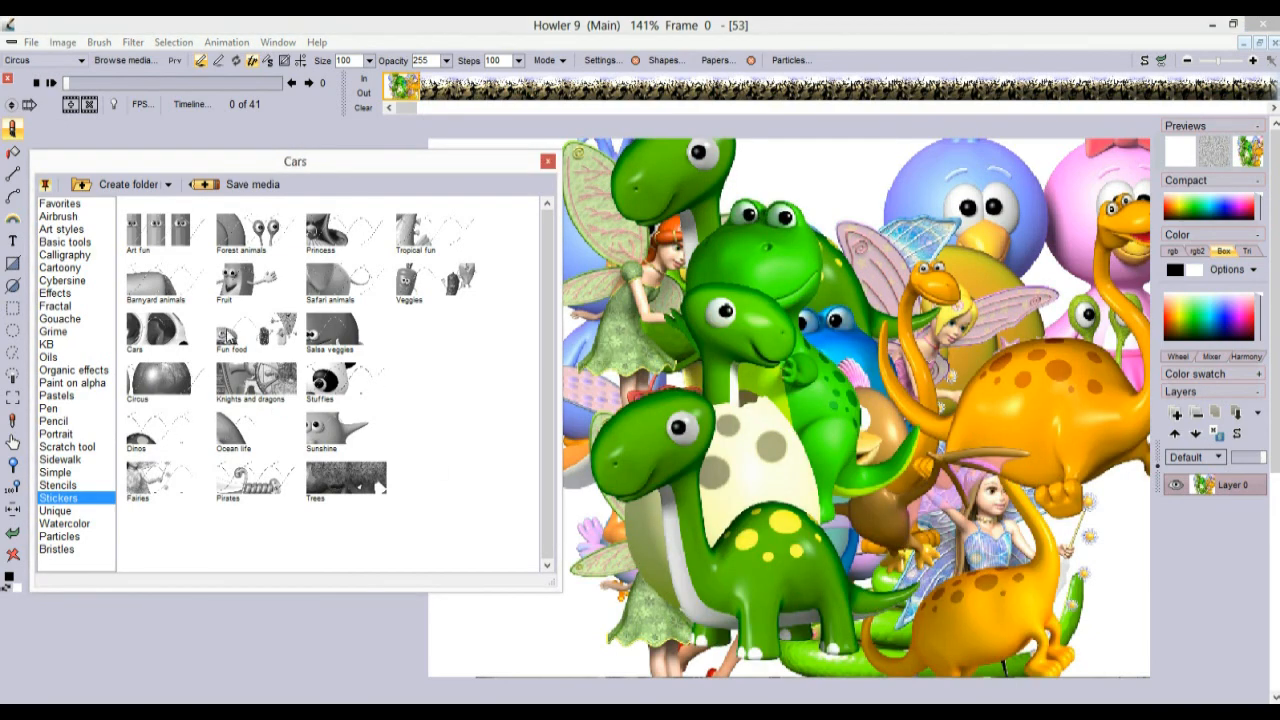
{"action": "left_click", "coordinate": [897, 226]}
{"action": "left_click", "coordinate": [1068, 230]}
{"action": "left_click", "coordinate": [772, 457]}
{"action": "left_click", "coordinate": [943, 456]}
{"action": "left_click", "coordinate": [1017, 501]}
{"action": "left_click", "coordinate": [844, 340]}
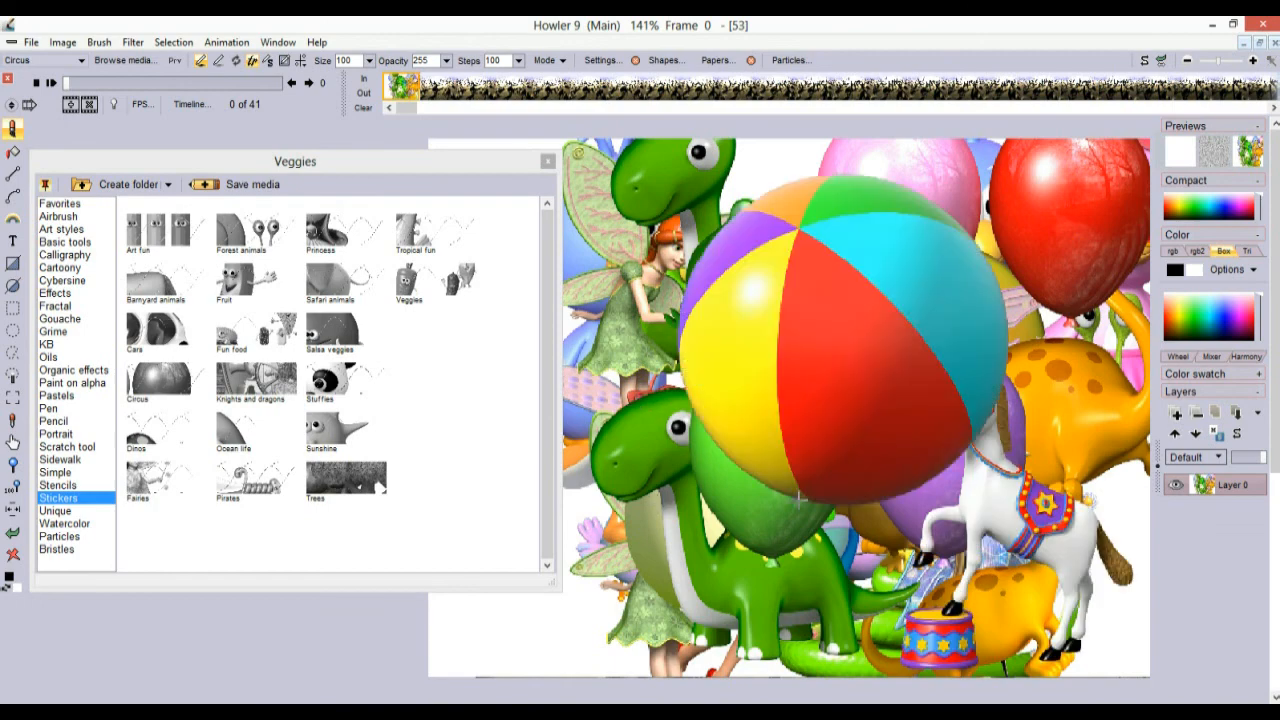
{"action": "left_click", "coordinate": [574, 387]}
{"action": "left_click", "coordinate": [707, 518]}
Switch to the Cars stickers and stamp ten cars and racers in various colours
{"action": "left_click", "coordinate": [155, 330]}
{"action": "left_click", "coordinate": [706, 349]}
{"action": "left_click", "coordinate": [857, 485]}
{"action": "left_click", "coordinate": [972, 292]}
{"action": "left_click", "coordinate": [1080, 401]}
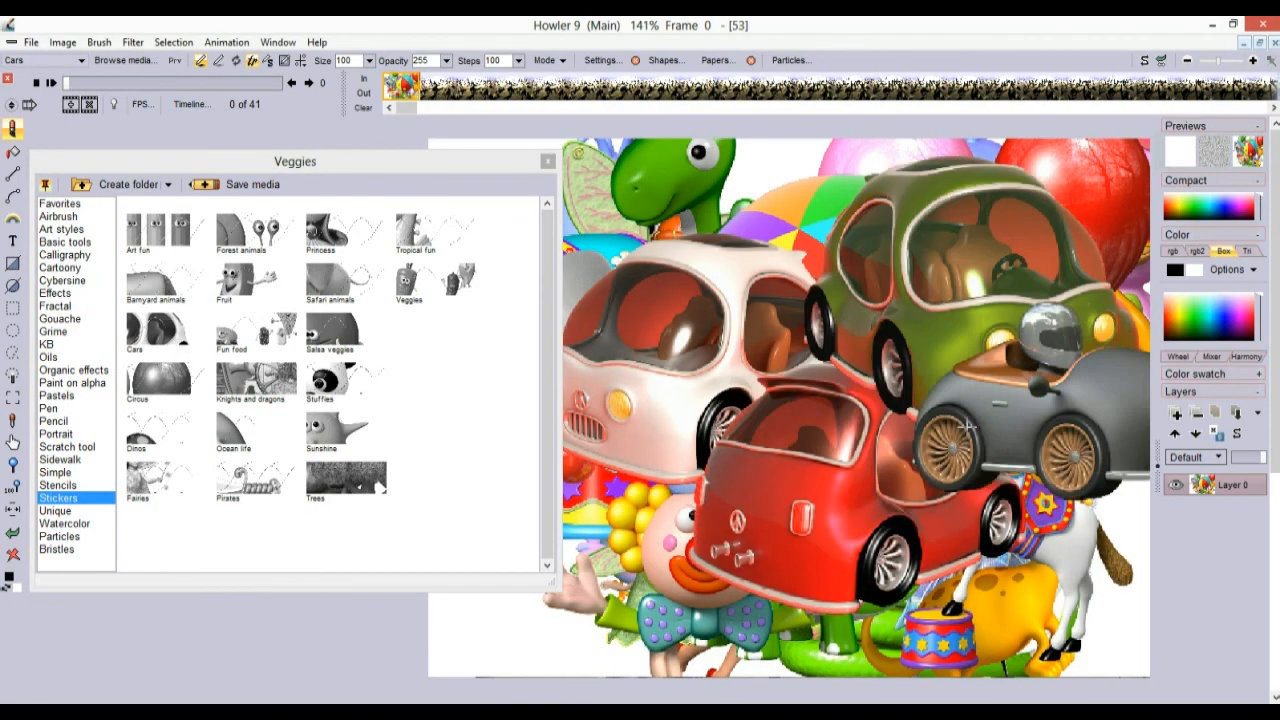
{"action": "left_click", "coordinate": [974, 403]}
{"action": "left_click", "coordinate": [840, 425]}
{"action": "left_click", "coordinate": [973, 259]}
{"action": "left_click", "coordinate": [880, 389]}
{"action": "left_click", "coordinate": [690, 530]}
{"action": "left_click", "coordinate": [668, 270]}
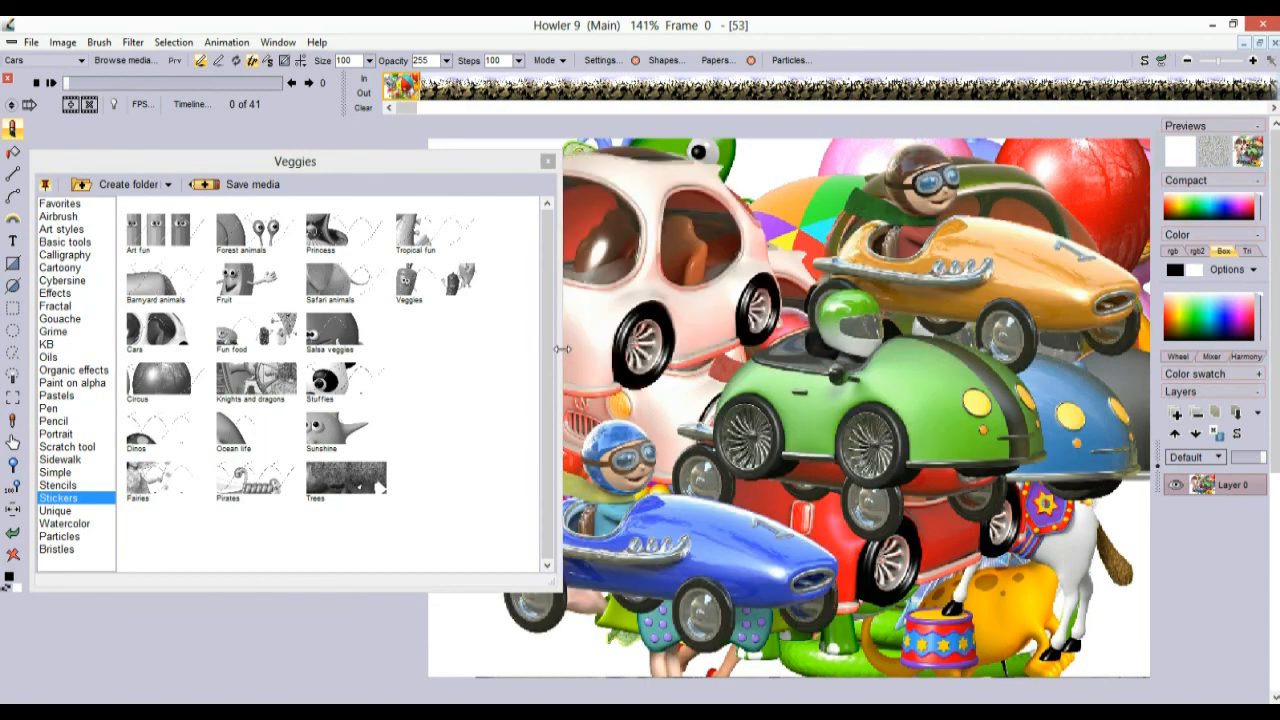
Stamp Barnyard animals: a horse, dog, cow, pig, goat, white chicken and brown hen
{"action": "left_click", "coordinate": [158, 286]}
{"action": "left_click", "coordinate": [683, 432]}
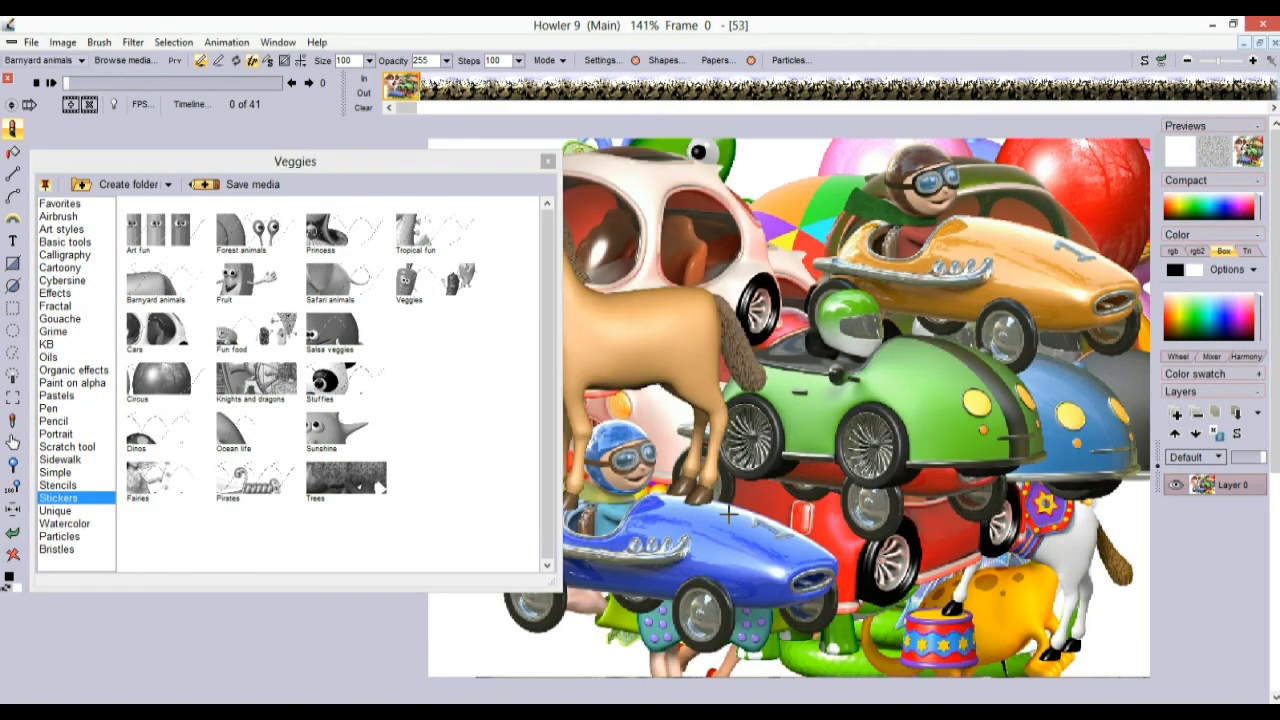
{"action": "left_click", "coordinate": [851, 517]}
{"action": "left_click", "coordinate": [875, 348]}
{"action": "left_click", "coordinate": [816, 446]}
{"action": "left_click", "coordinate": [838, 300]}
{"action": "left_click", "coordinate": [987, 430]}
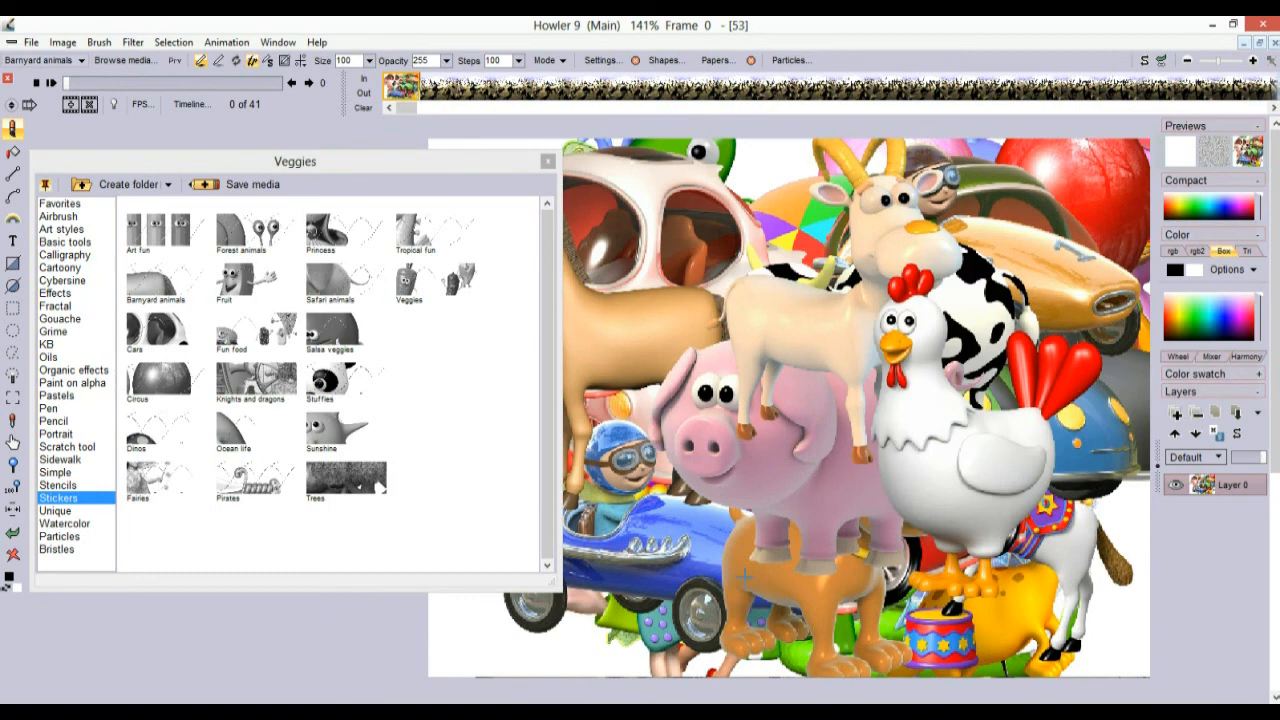
{"action": "left_click", "coordinate": [814, 543]}
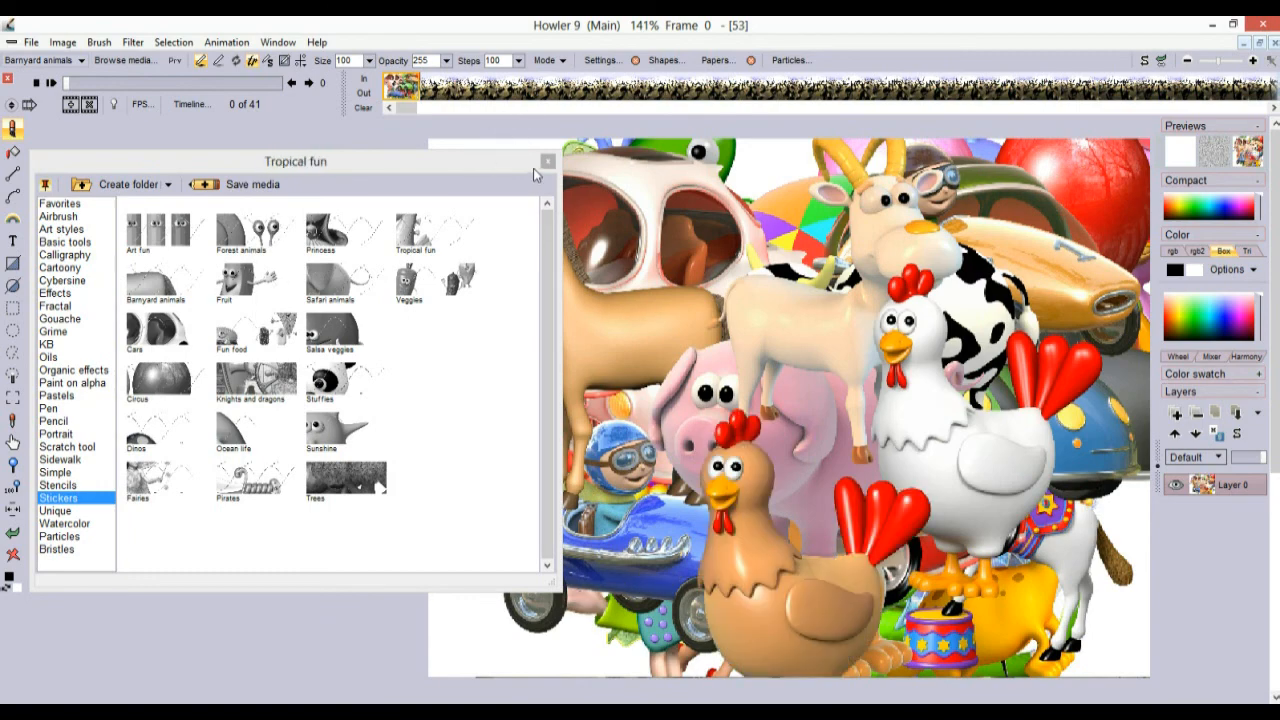
Stamp Art fun rows of pencils and markers, then switch to Firefox with Alt+Tab
{"action": "left_click", "coordinate": [150, 230]}
{"action": "left_click", "coordinate": [976, 354]}
{"action": "left_click", "coordinate": [820, 510]}
{"action": "left_click", "coordinate": [798, 331]}
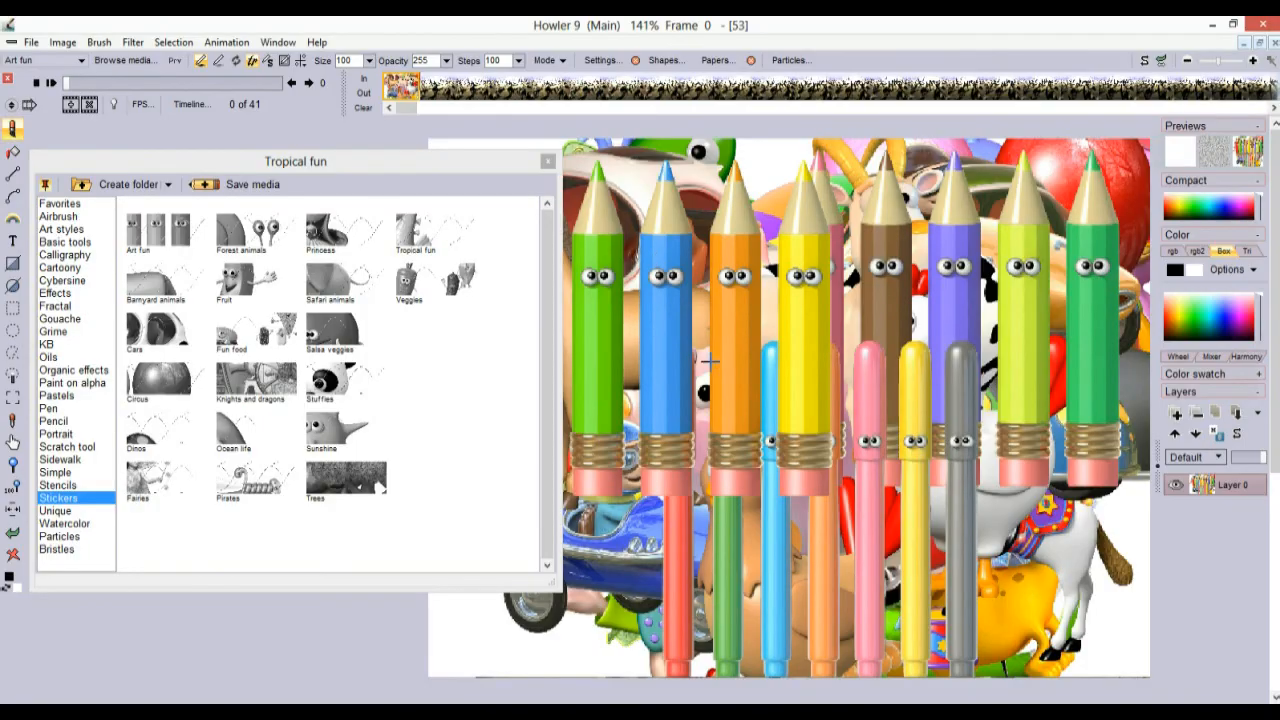
{"action": "key", "text": "alt+Tab"}
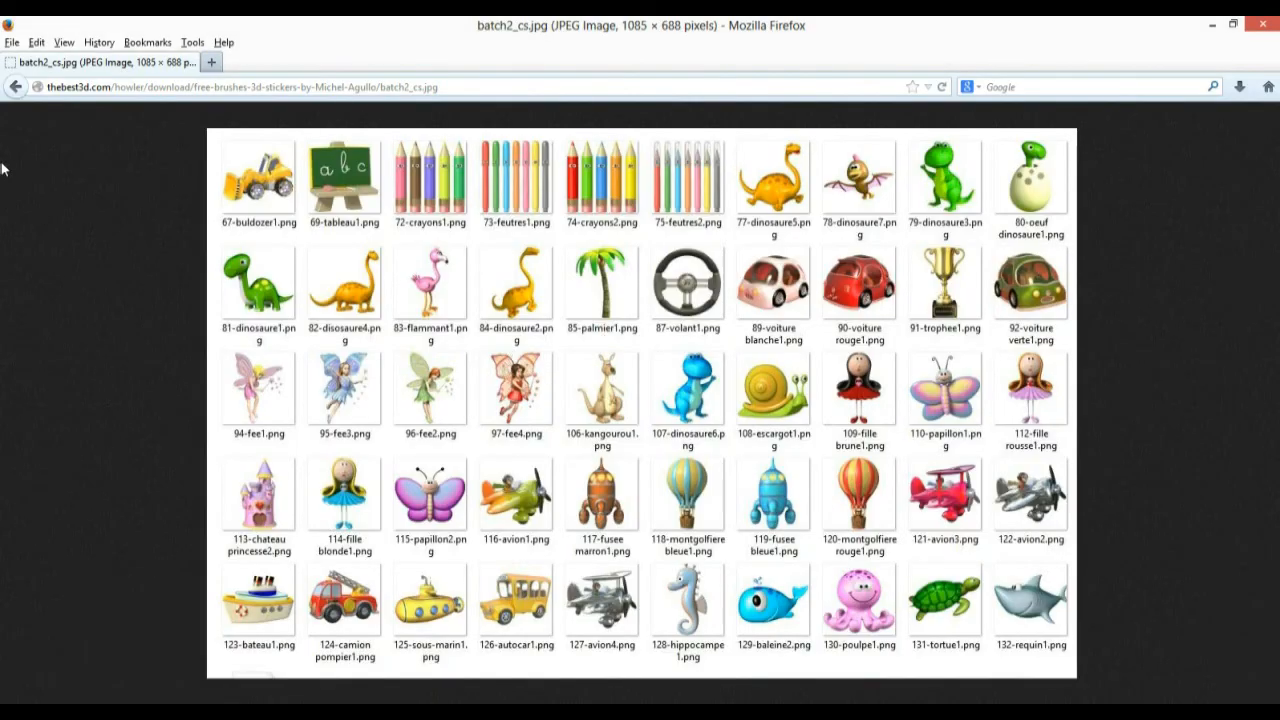
Go back from the batch 2 sheet to the 3D Stickers Brushes download page and scroll to its top
{"action": "left_click", "coordinate": [15, 87]}
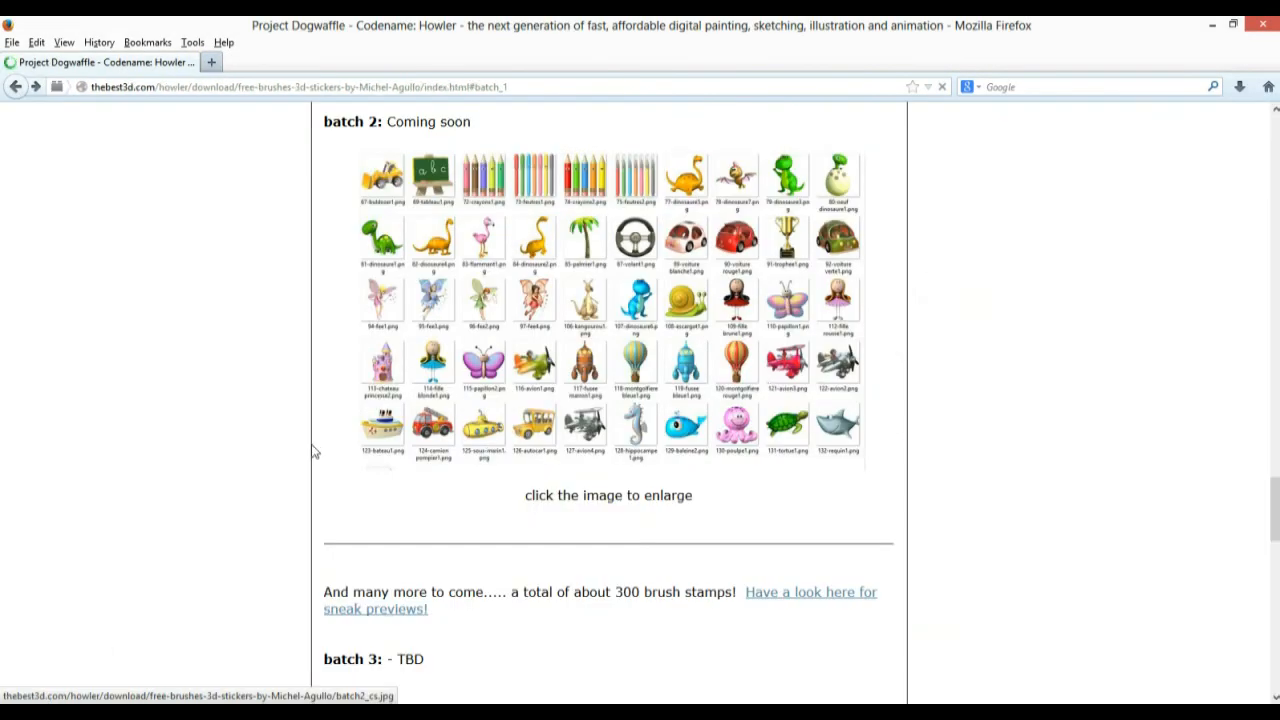
{"action": "scroll", "coordinate": [303, 485], "scroll_direction": "down", "scroll_amount": 3}
{"action": "scroll", "coordinate": [303, 485], "scroll_direction": "up", "scroll_amount": 3}
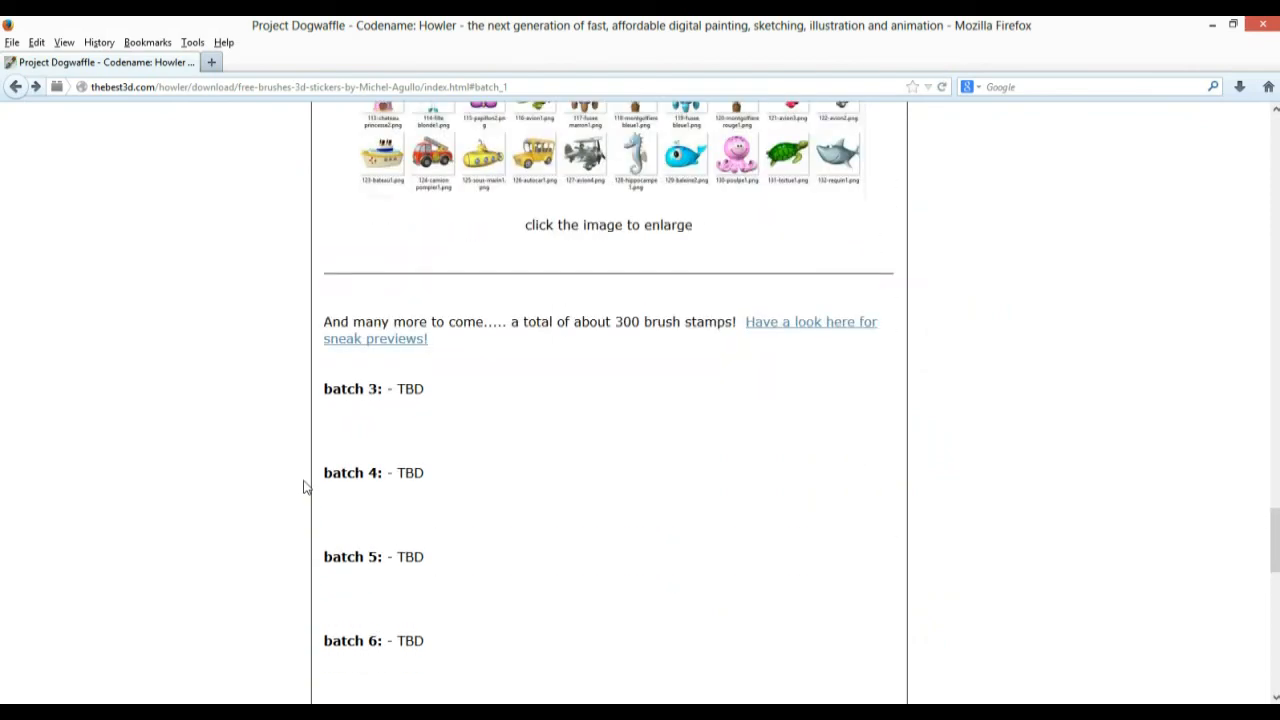
{"action": "scroll", "coordinate": [360, 500], "scroll_direction": "up", "scroll_amount": 10}
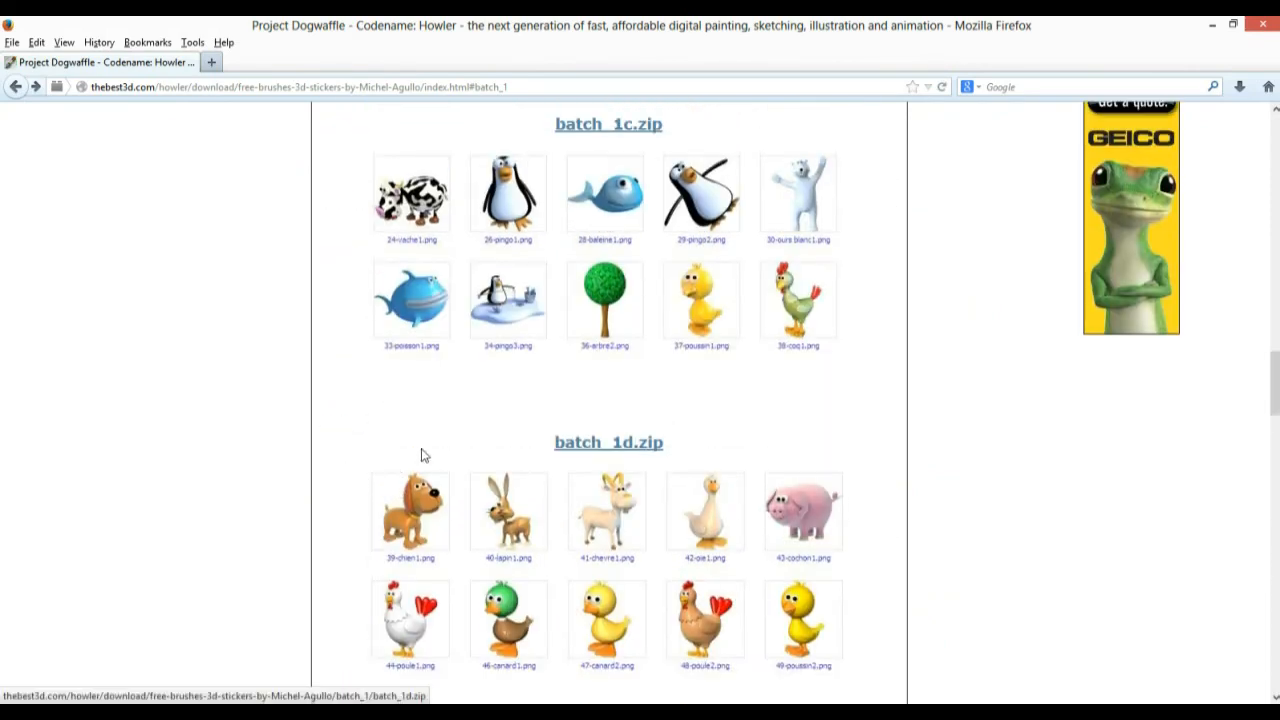
{"action": "scroll", "coordinate": [460, 450], "scroll_direction": "up", "scroll_amount": 15}
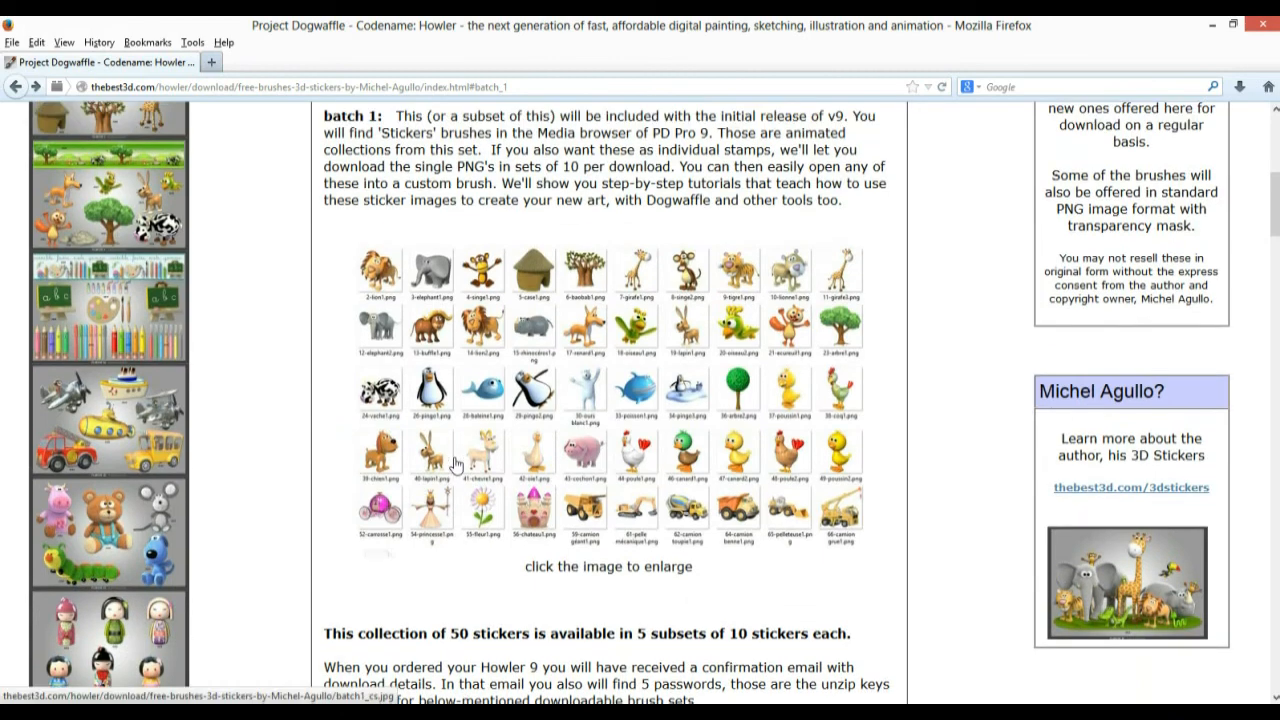
{"action": "scroll", "coordinate": [486, 468], "scroll_direction": "up", "scroll_amount": 2}
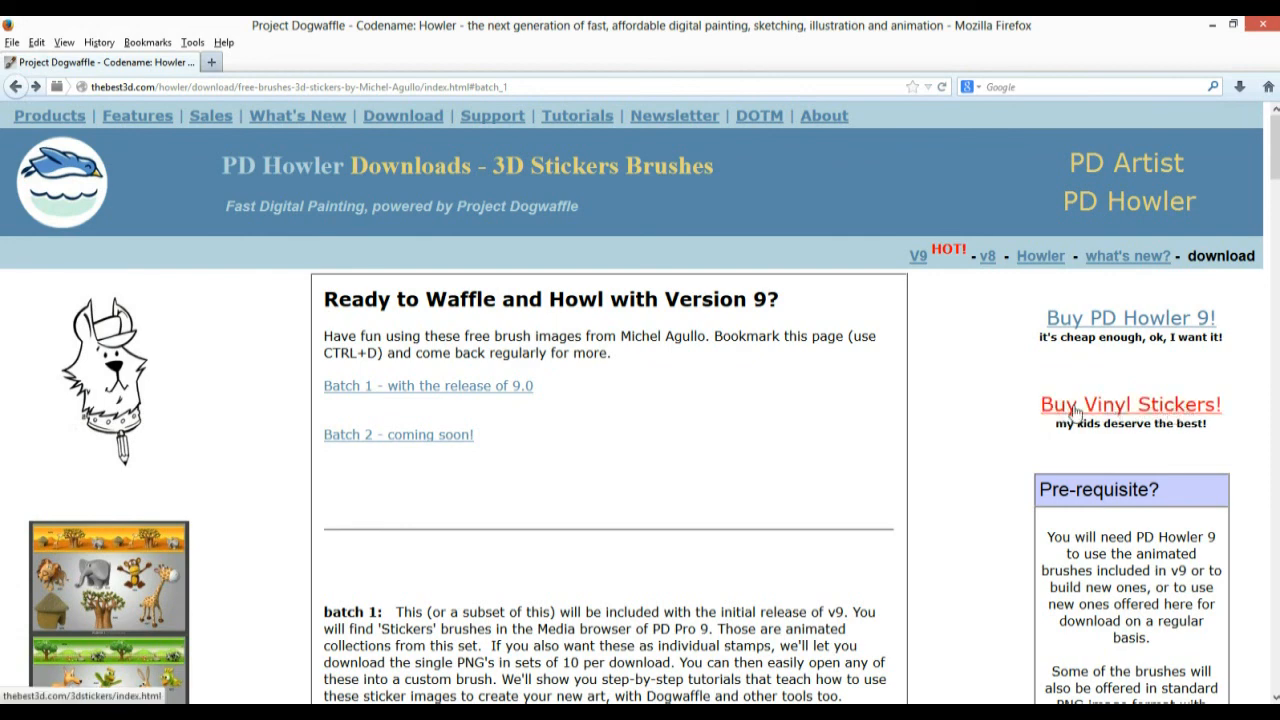
Open the Buy Vinyl Stickers page and browse the entire sticker catalog's thumbnail grid
{"action": "left_click", "coordinate": [1170, 413]}
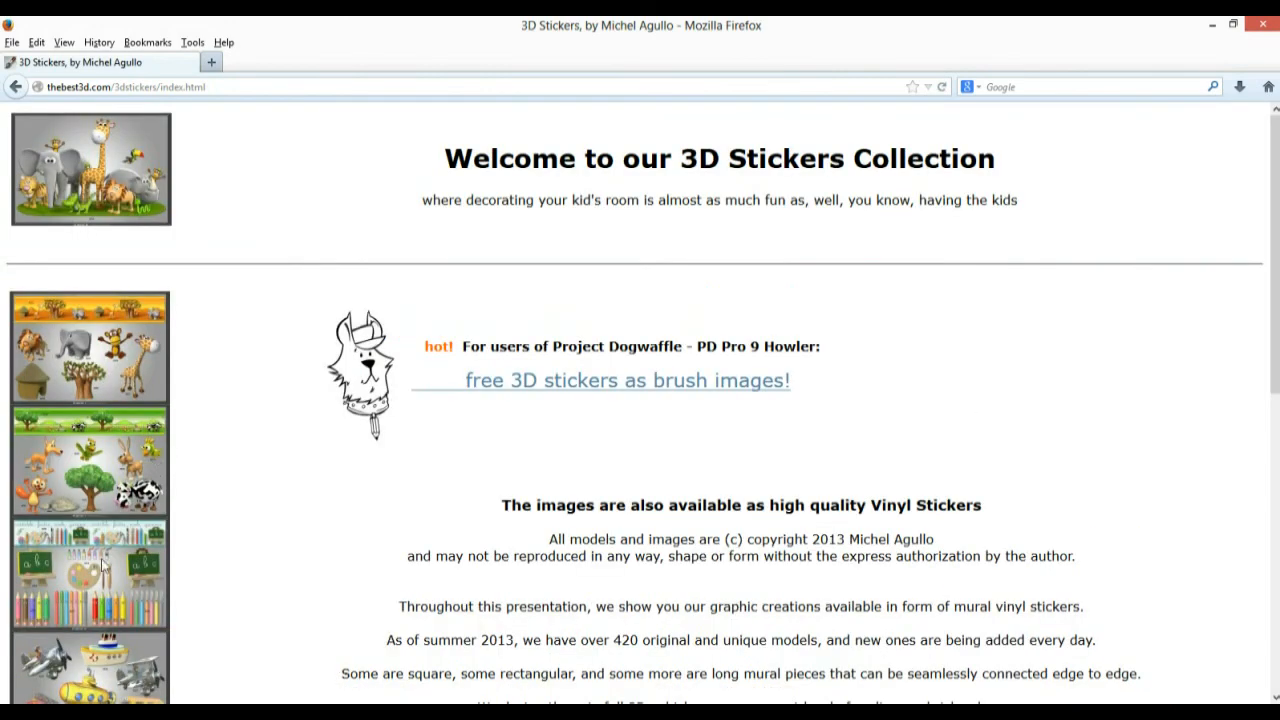
{"action": "scroll", "coordinate": [730, 485], "scroll_direction": "down", "scroll_amount": 5}
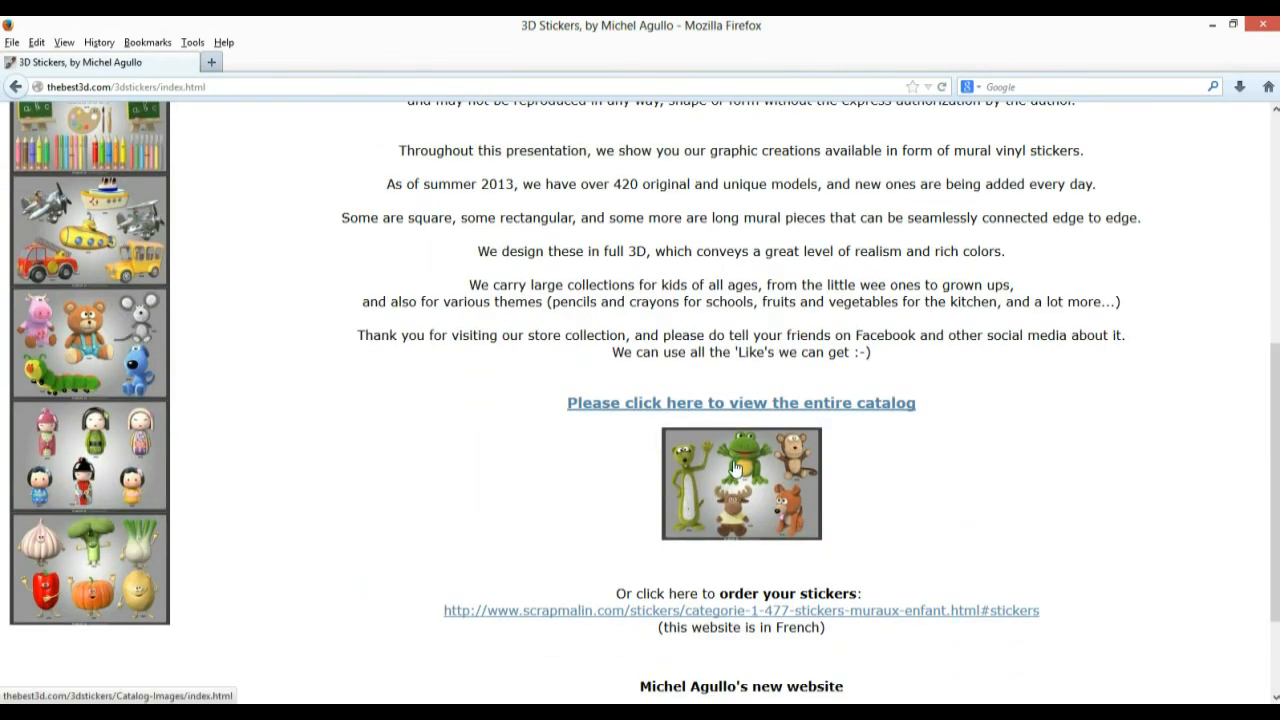
{"action": "left_click", "coordinate": [840, 405]}
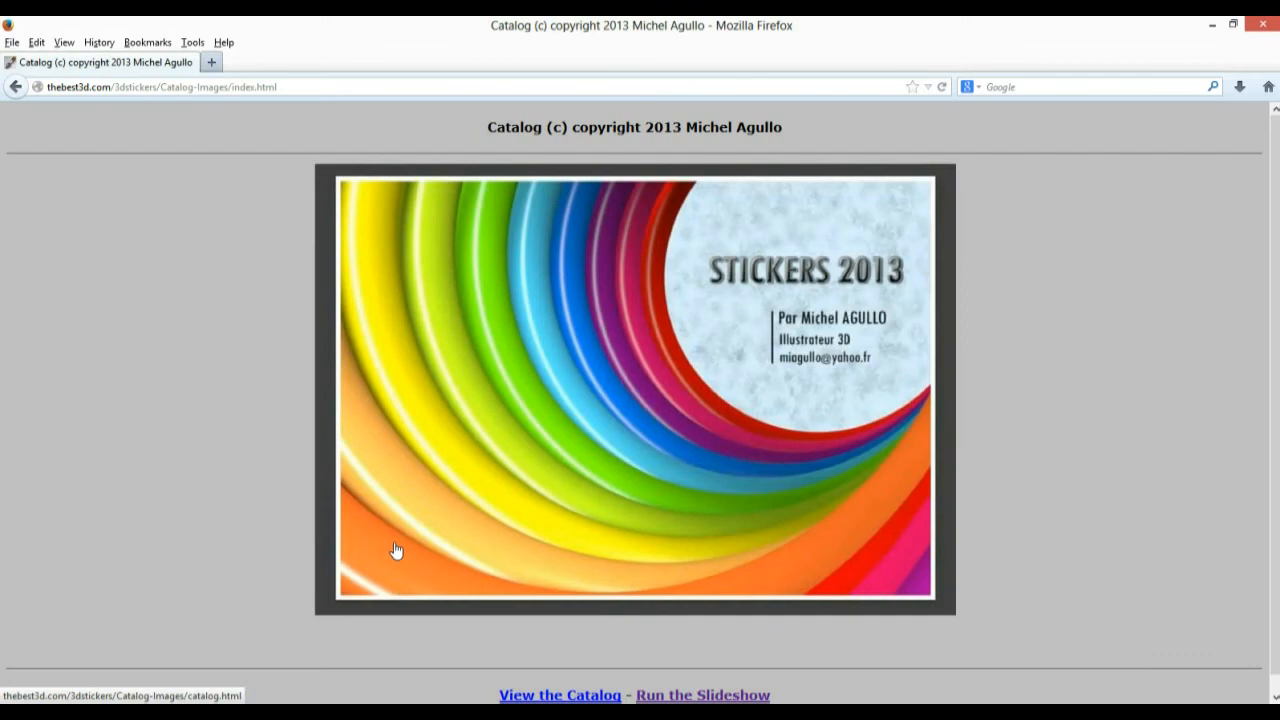
{"action": "left_click", "coordinate": [700, 410]}
{"action": "scroll", "coordinate": [860, 480], "scroll_direction": "down", "scroll_amount": 7}
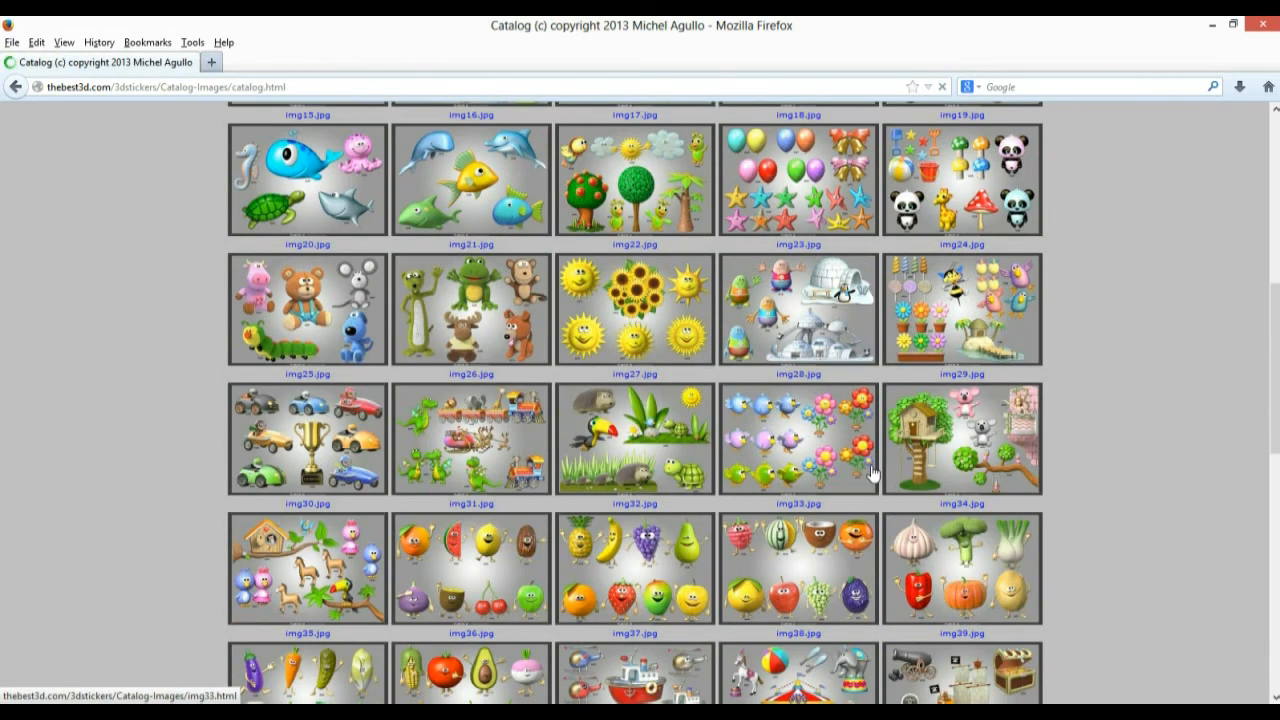
{"action": "scroll", "coordinate": [870, 472], "scroll_direction": "down", "scroll_amount": 6}
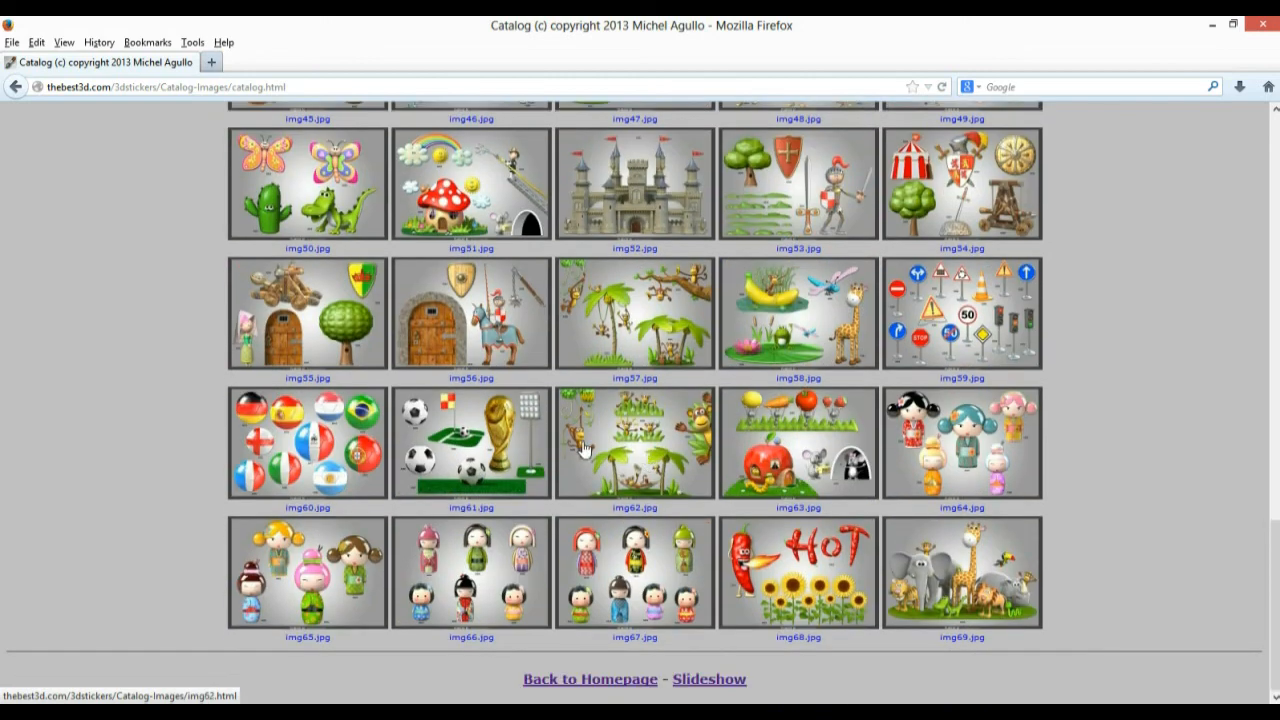
View img64 in a new tab, close it, and return to PD Howler 9
{"action": "left_click", "coordinate": [1008, 502]}
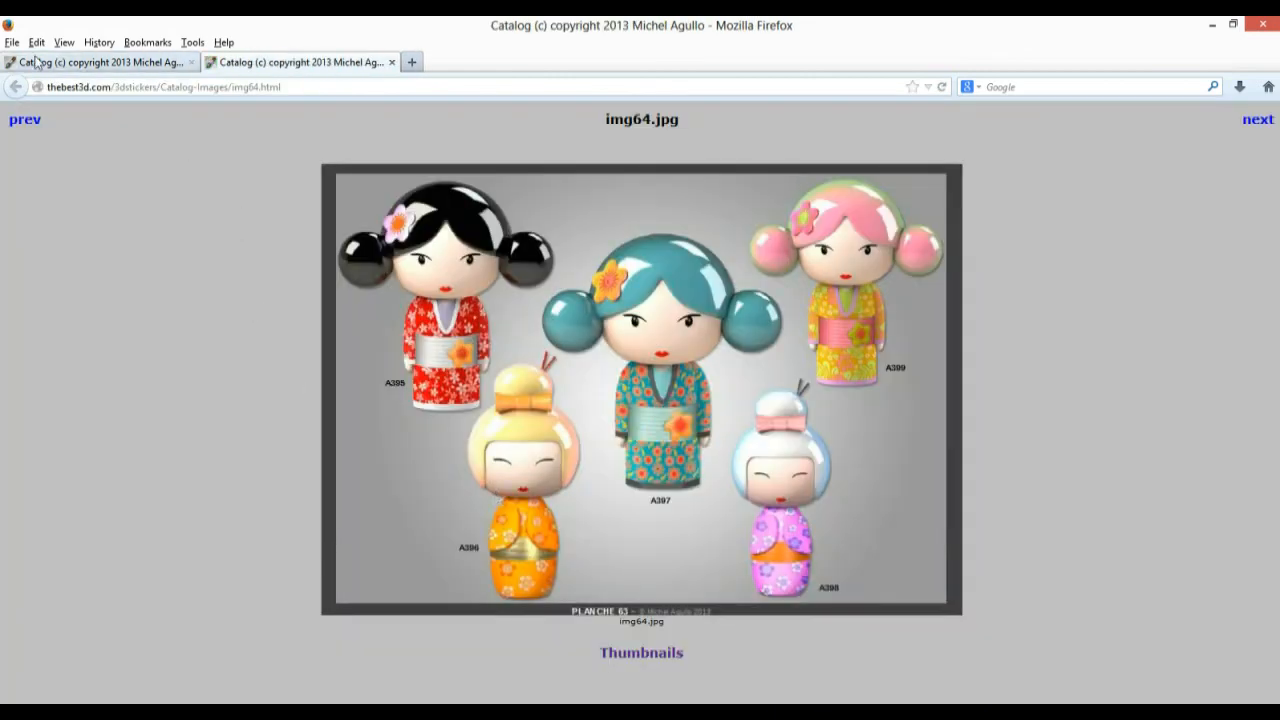
{"action": "left_click", "coordinate": [393, 62]}
{"action": "key", "text": "alt+Tab"}
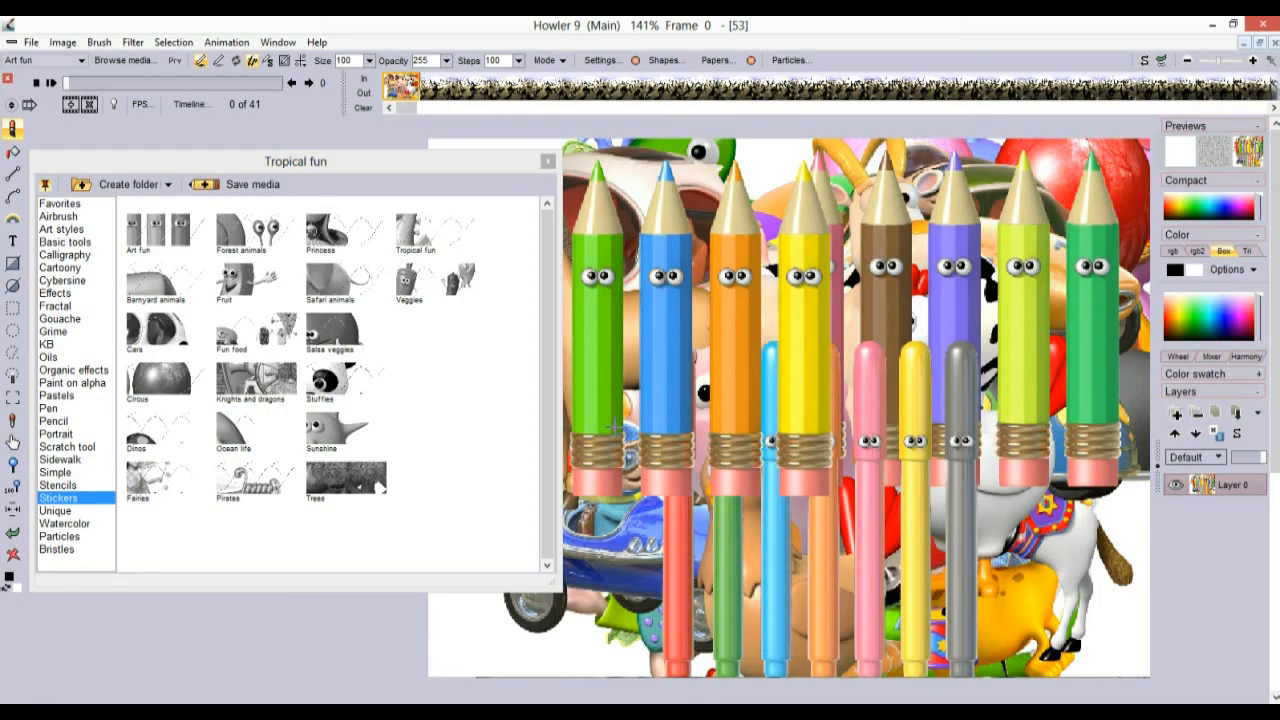